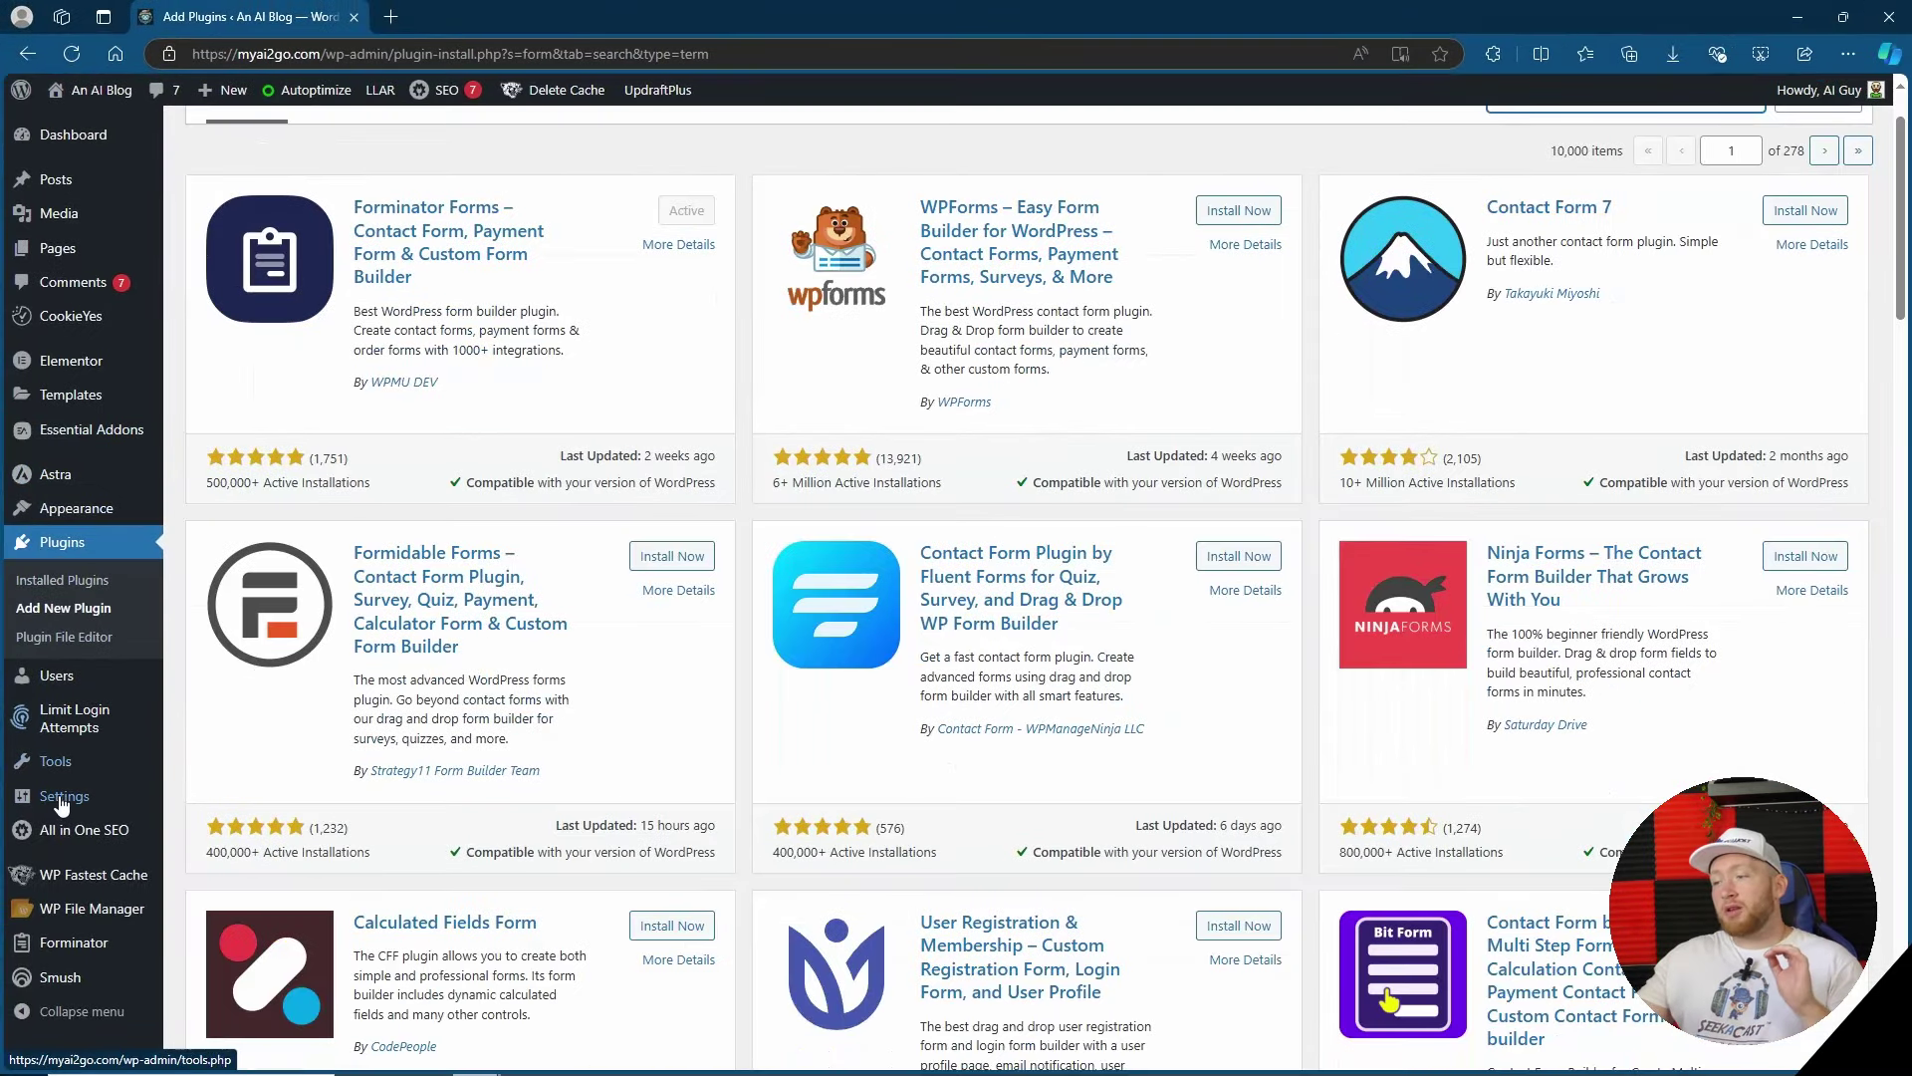
- Install and activate Forminator Forms from Plugins > Add New, then open the Forminator dashboard
mouse_move(60, 945)
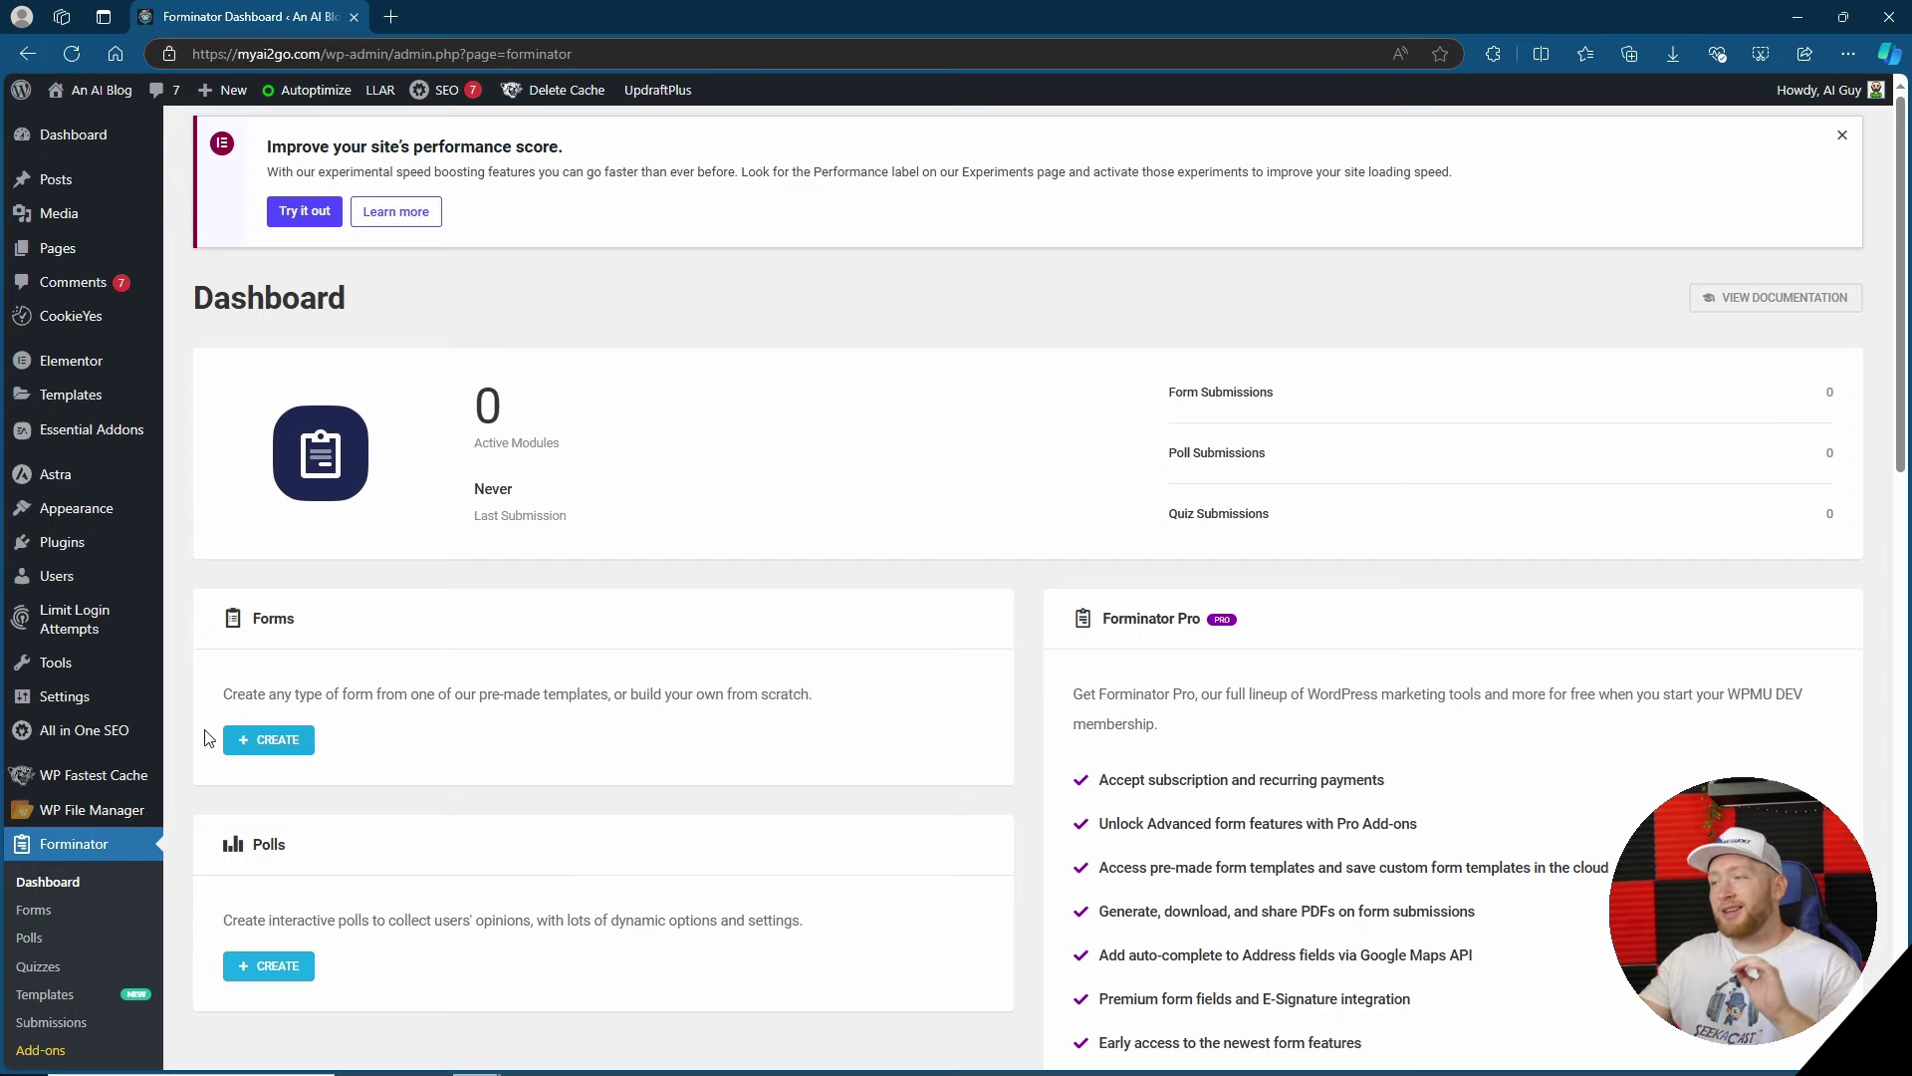
- Browse the 27 preset form templates, then return to the empty Forms list
scroll(264, 749, down, 3)
click(47, 715)
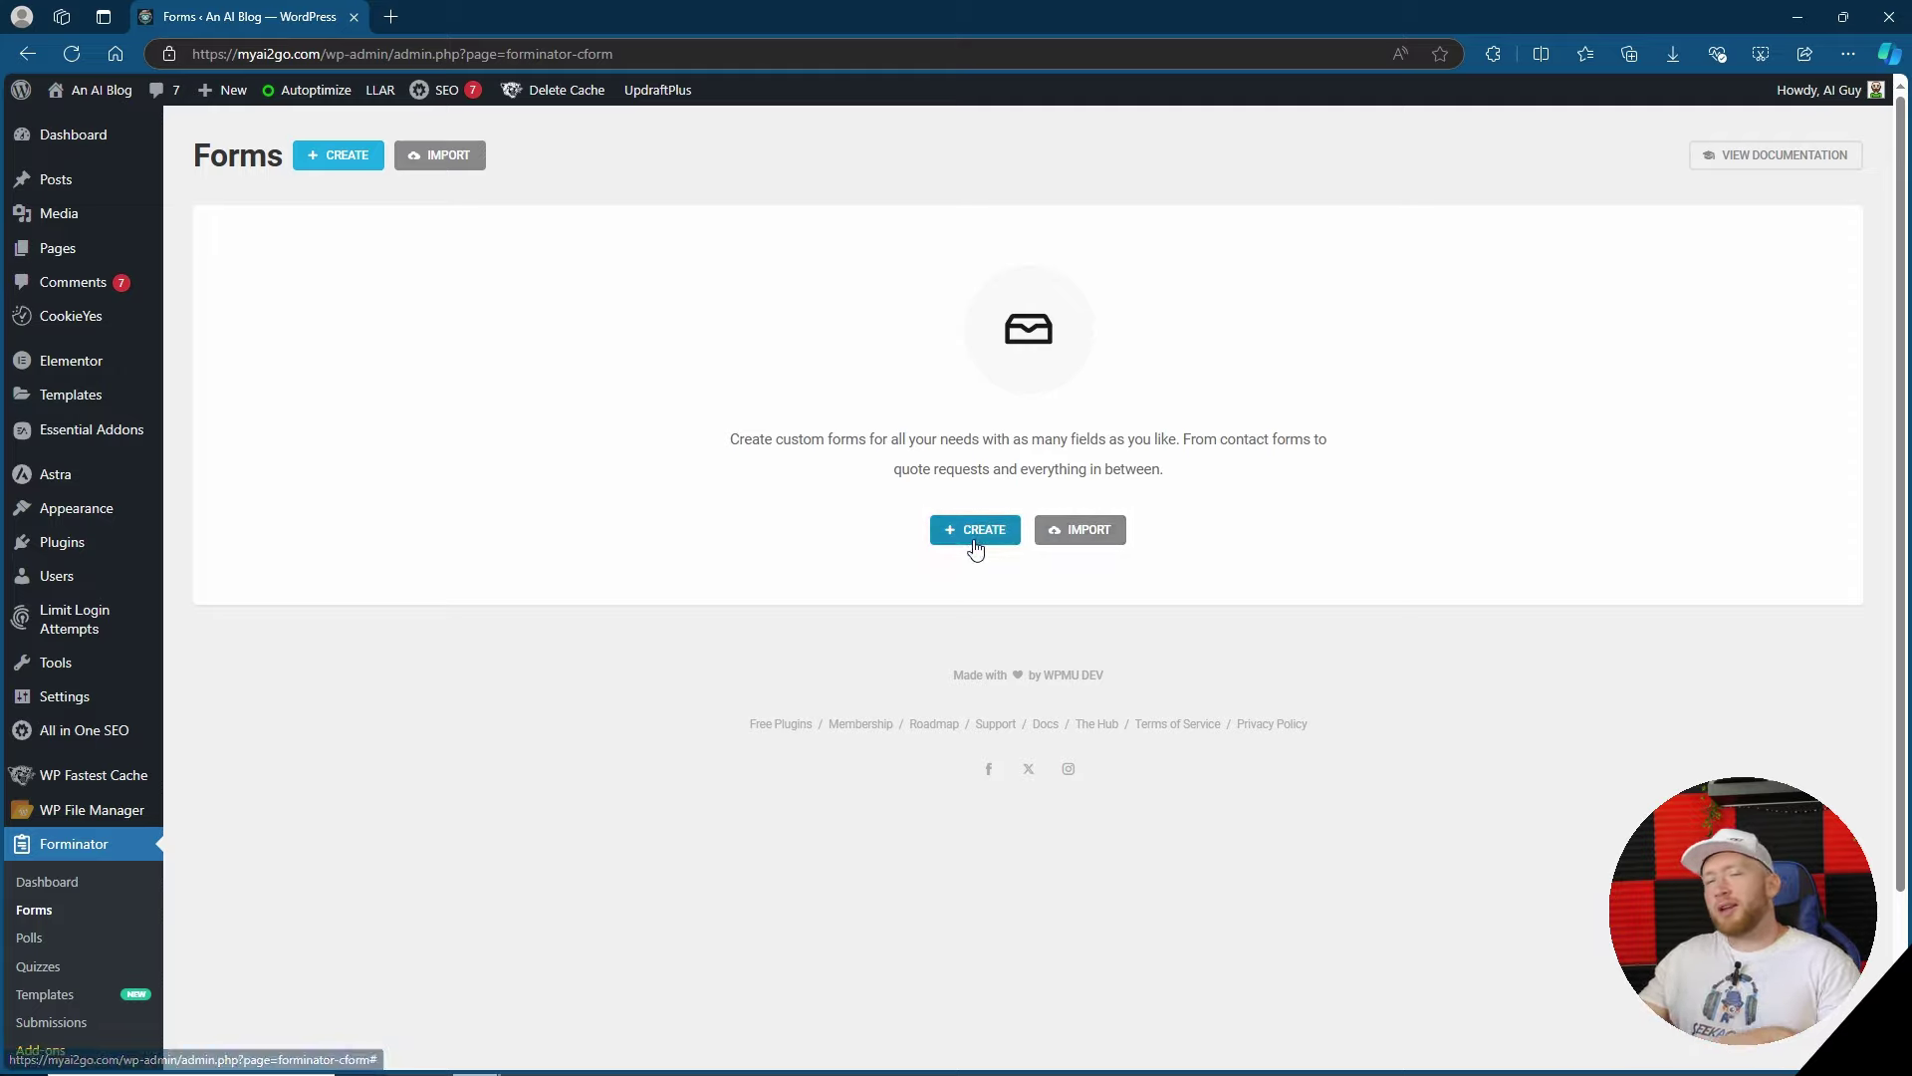
scroll(856, 523, down, 2)
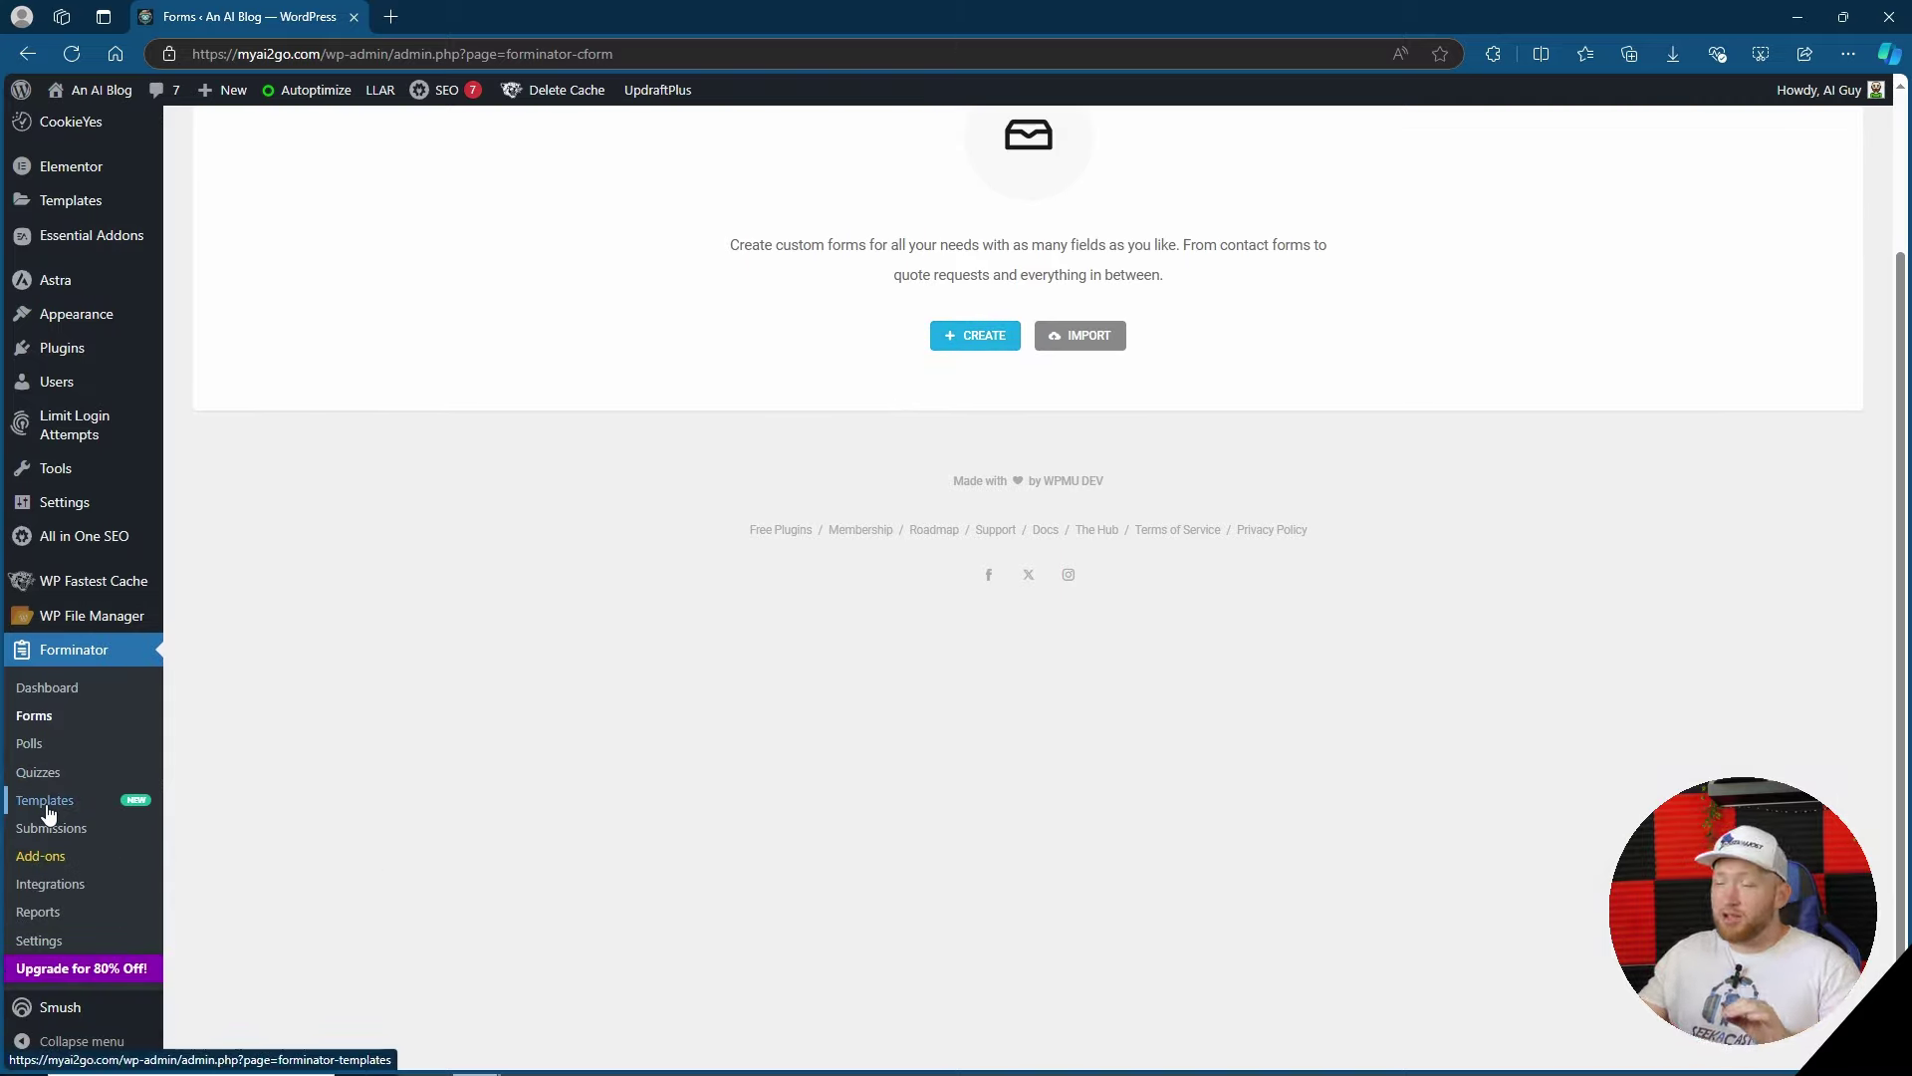
click(49, 814)
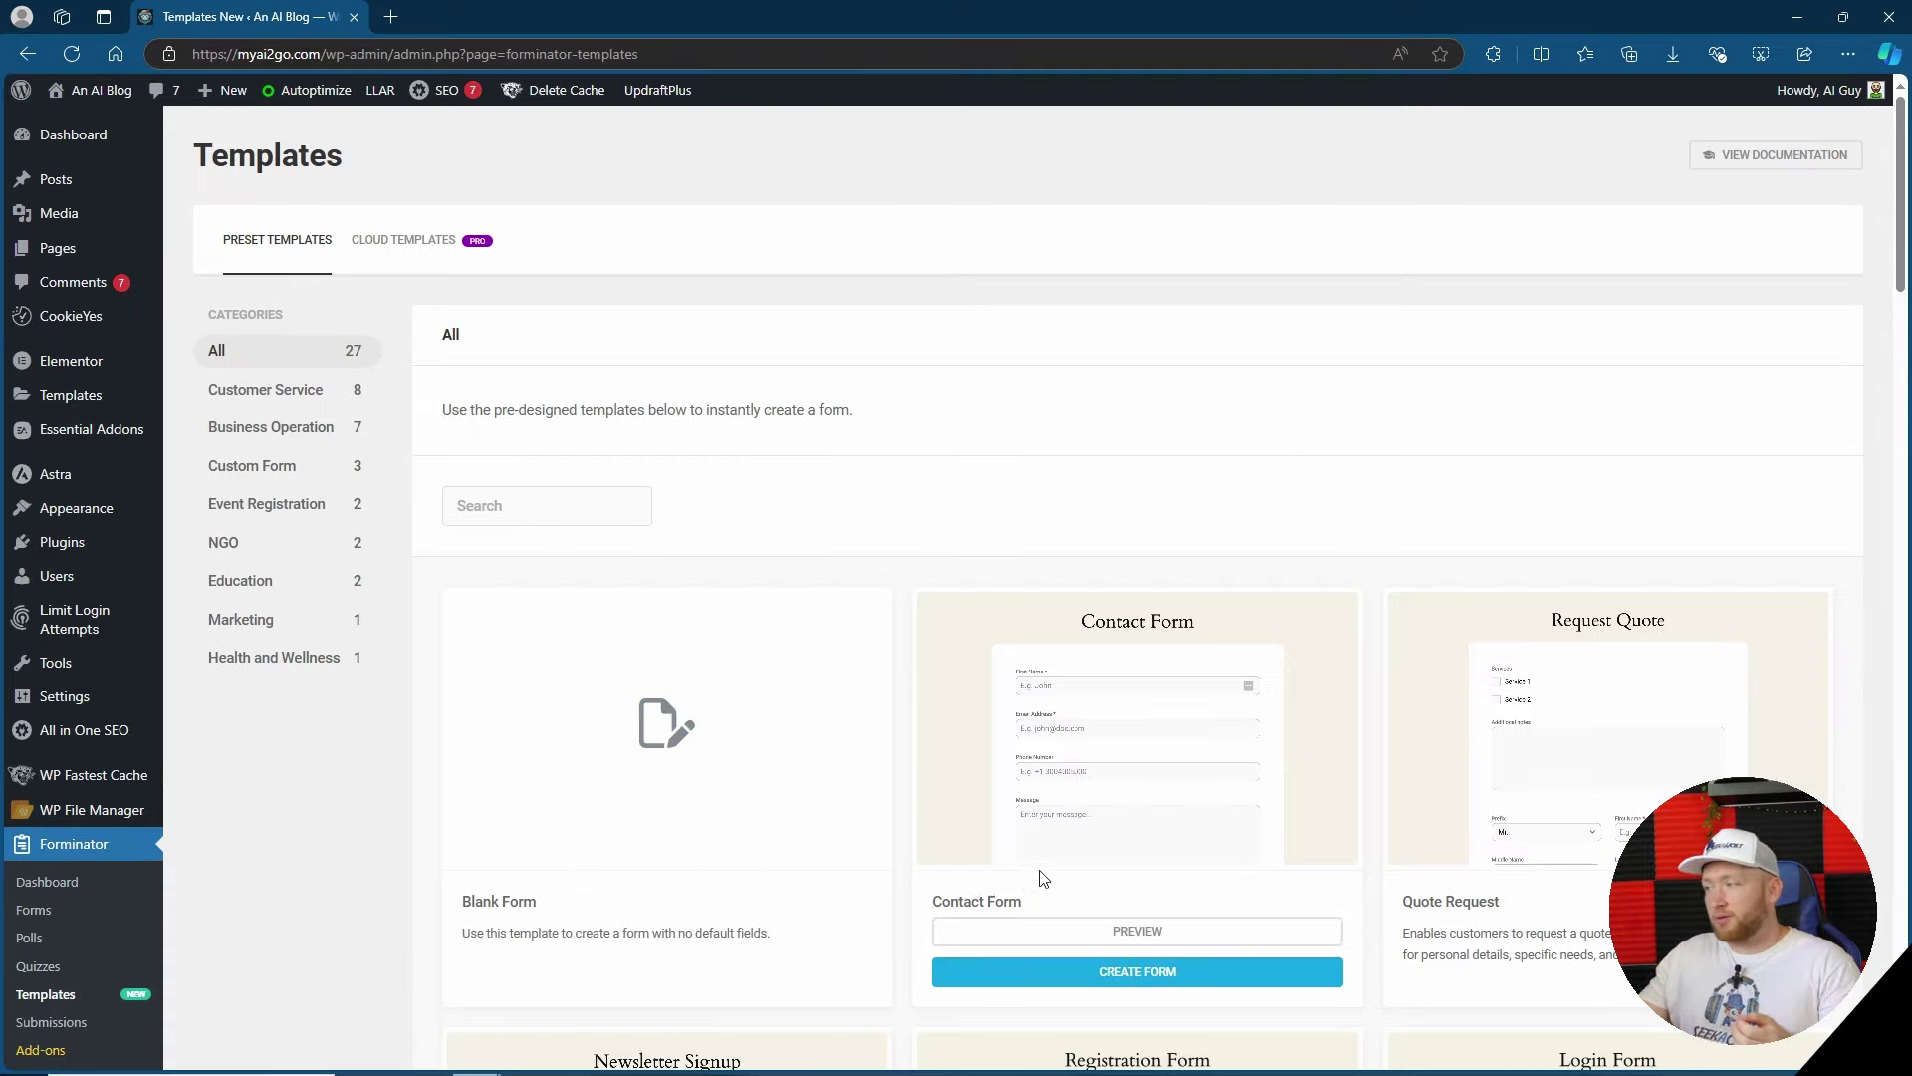
scroll(1202, 864, down, 2)
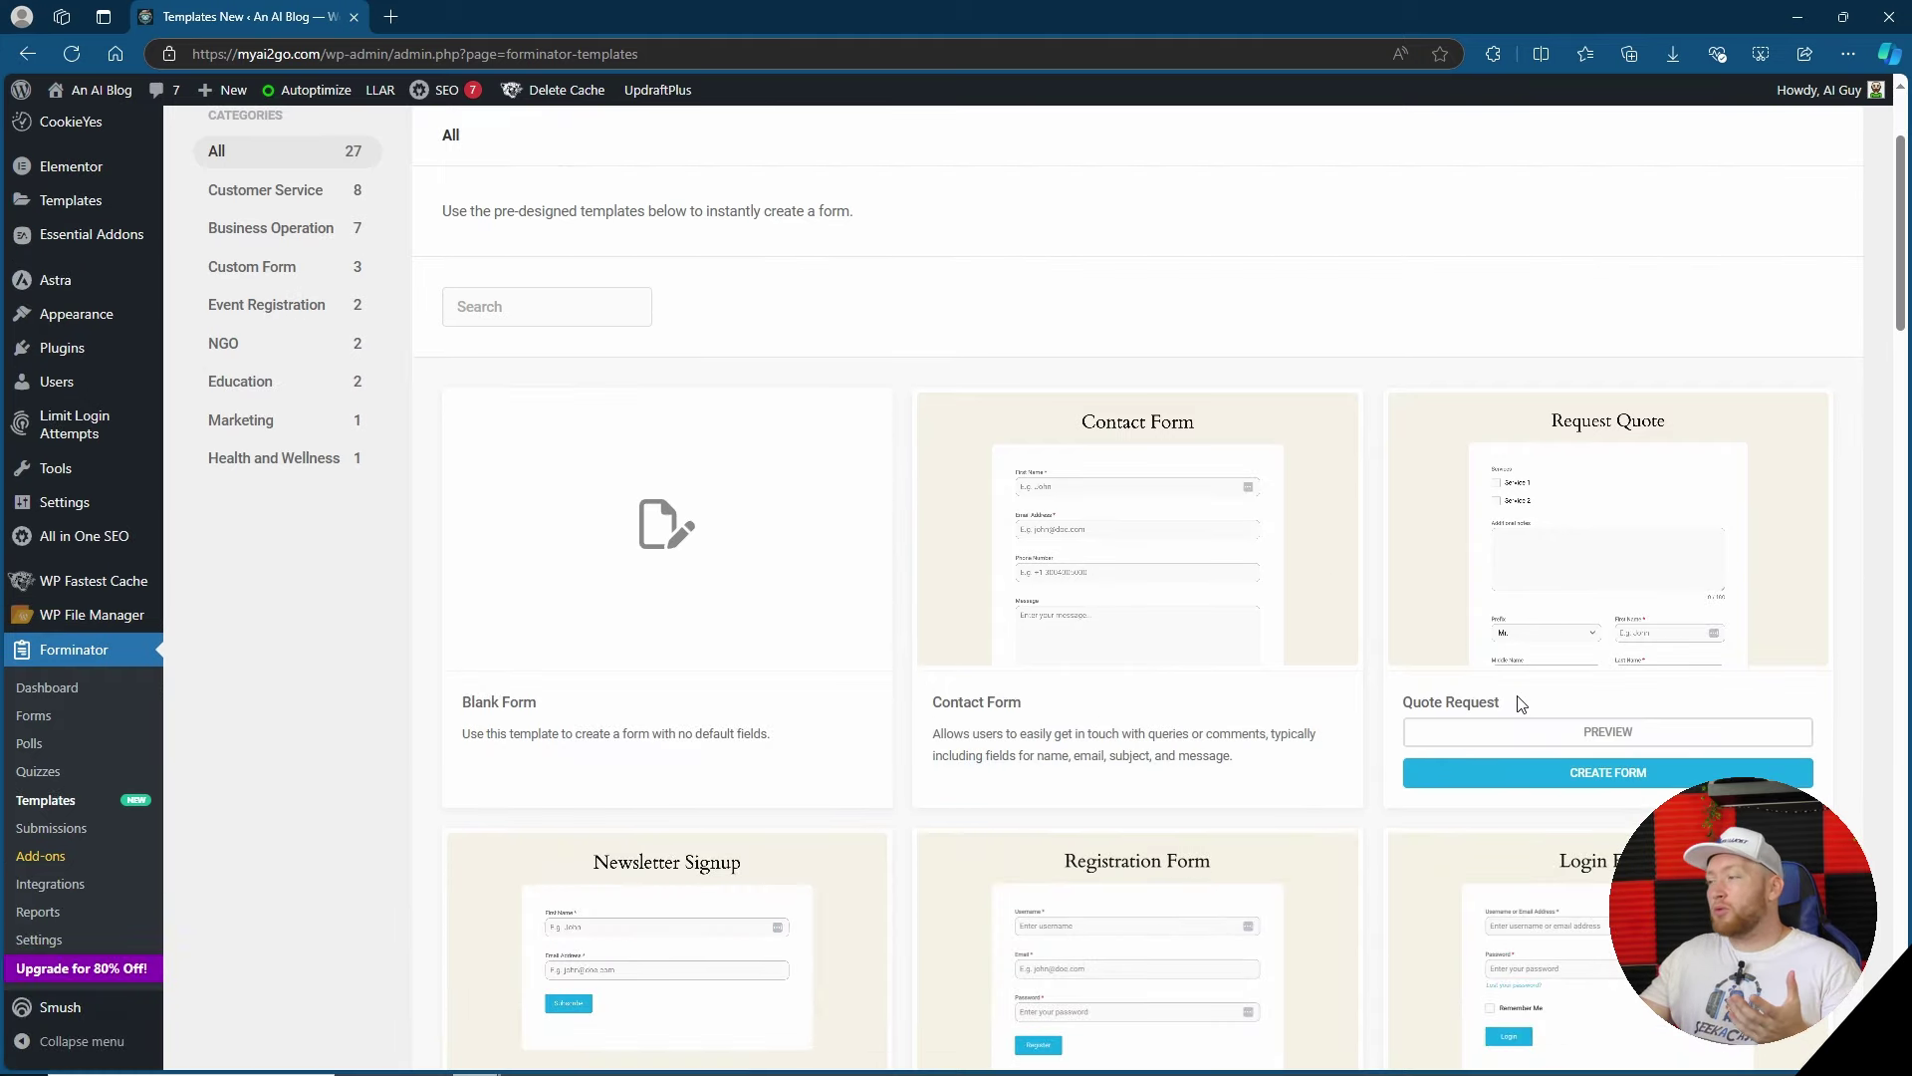
scroll(1521, 704, down, 6)
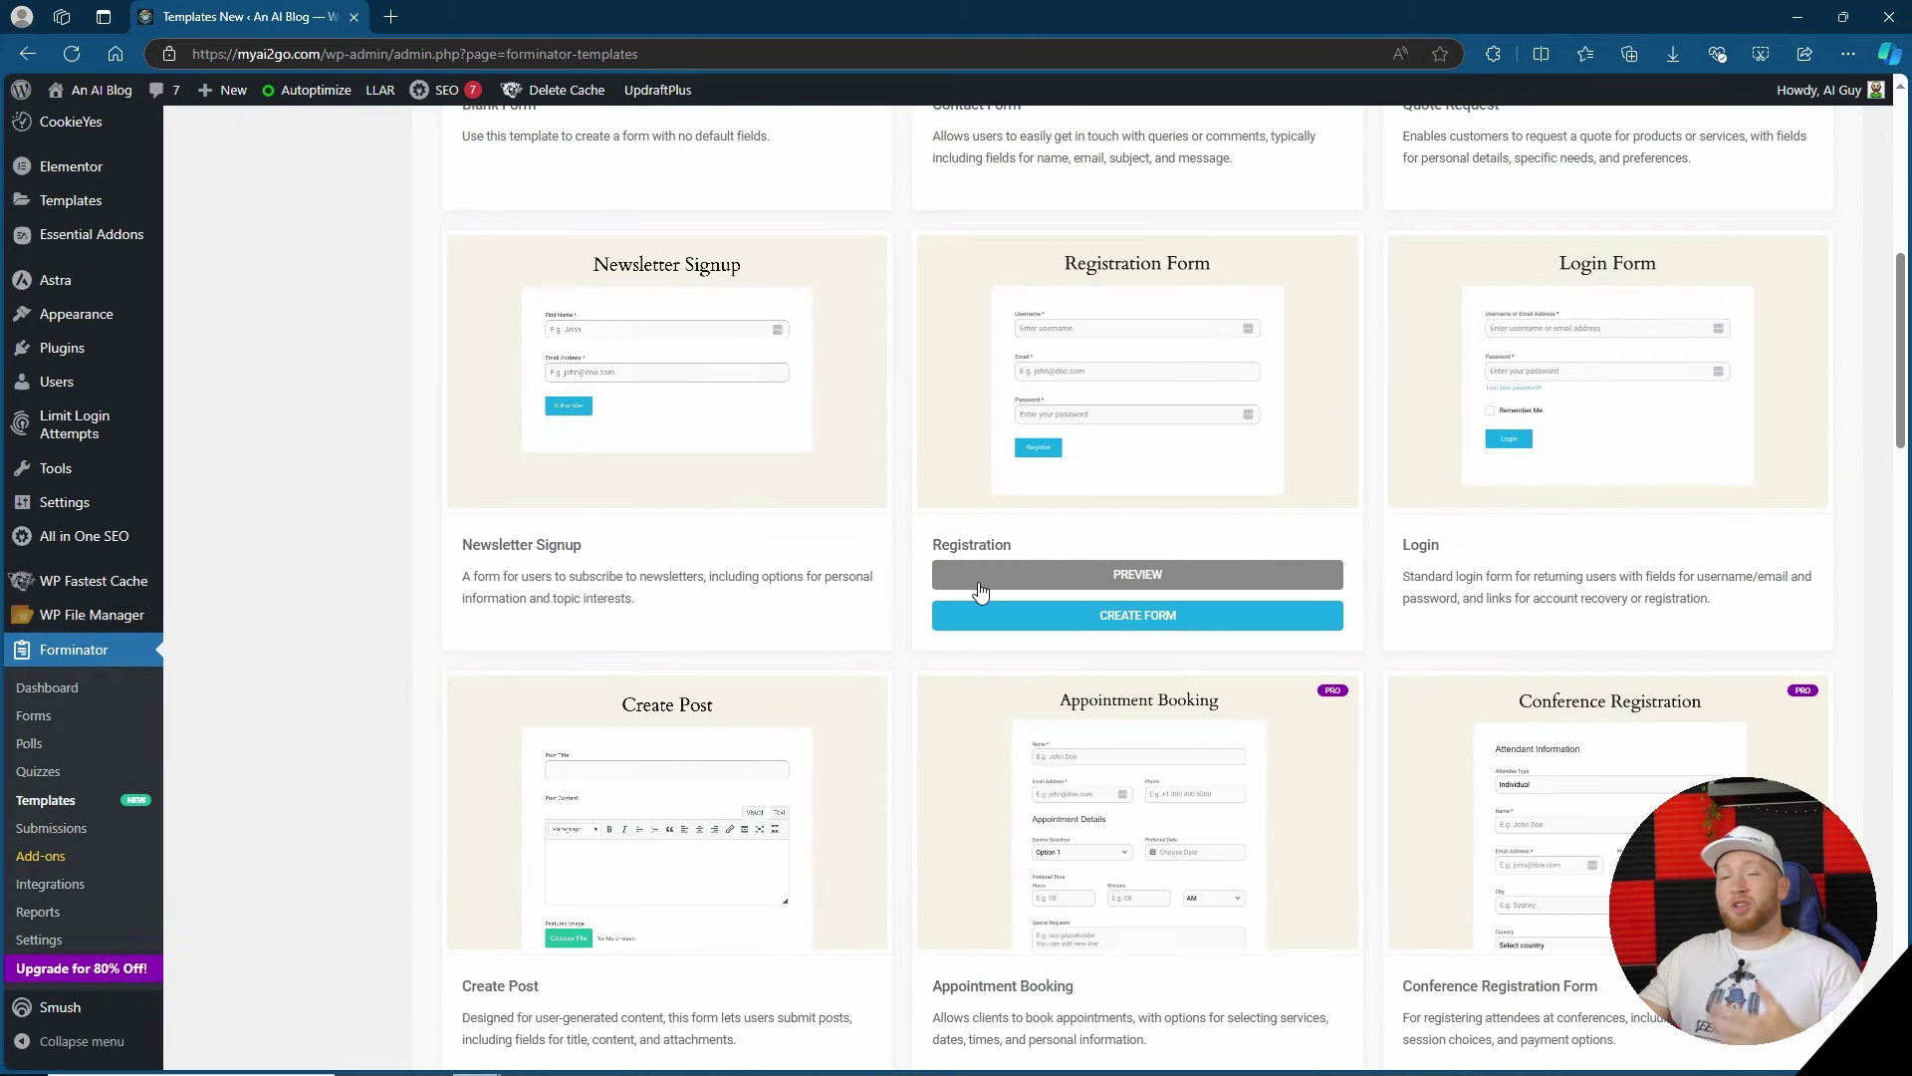
scroll(1437, 612, down, 1)
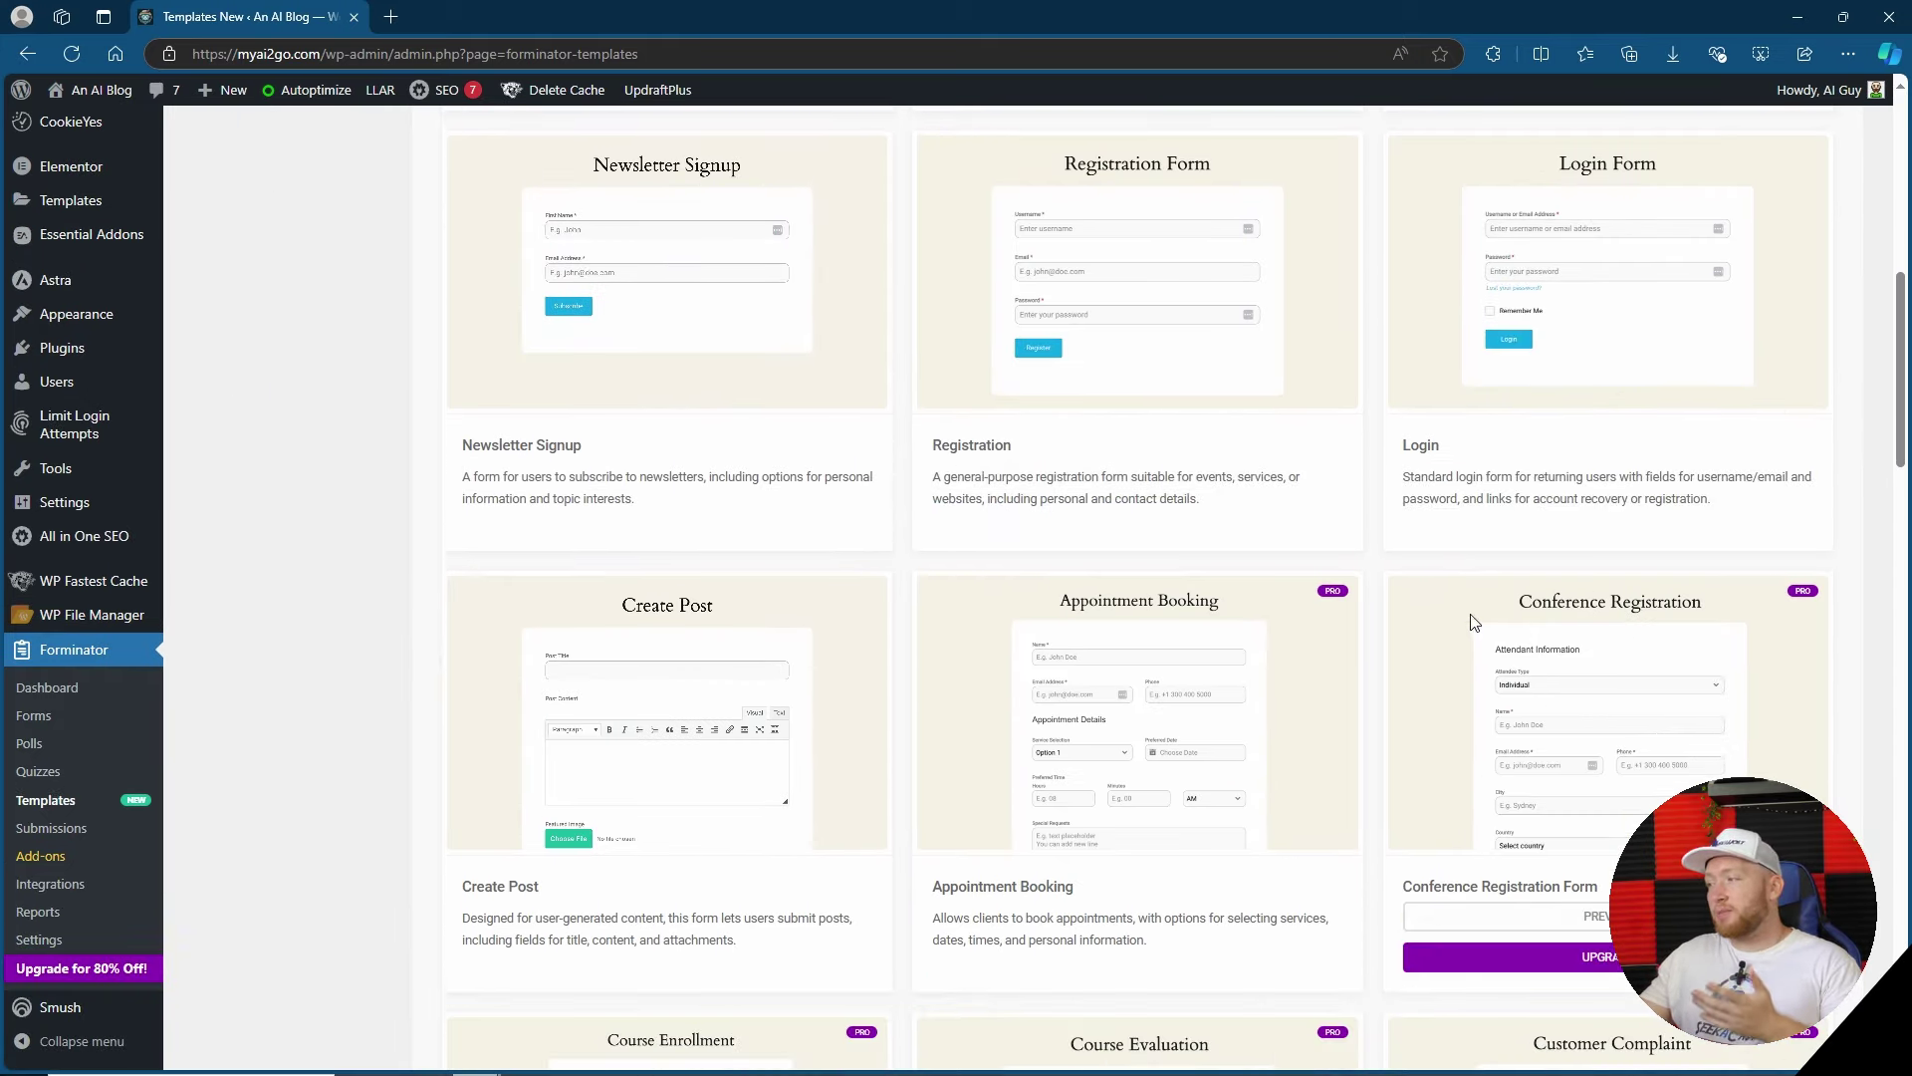
scroll(845, 589, down, 5)
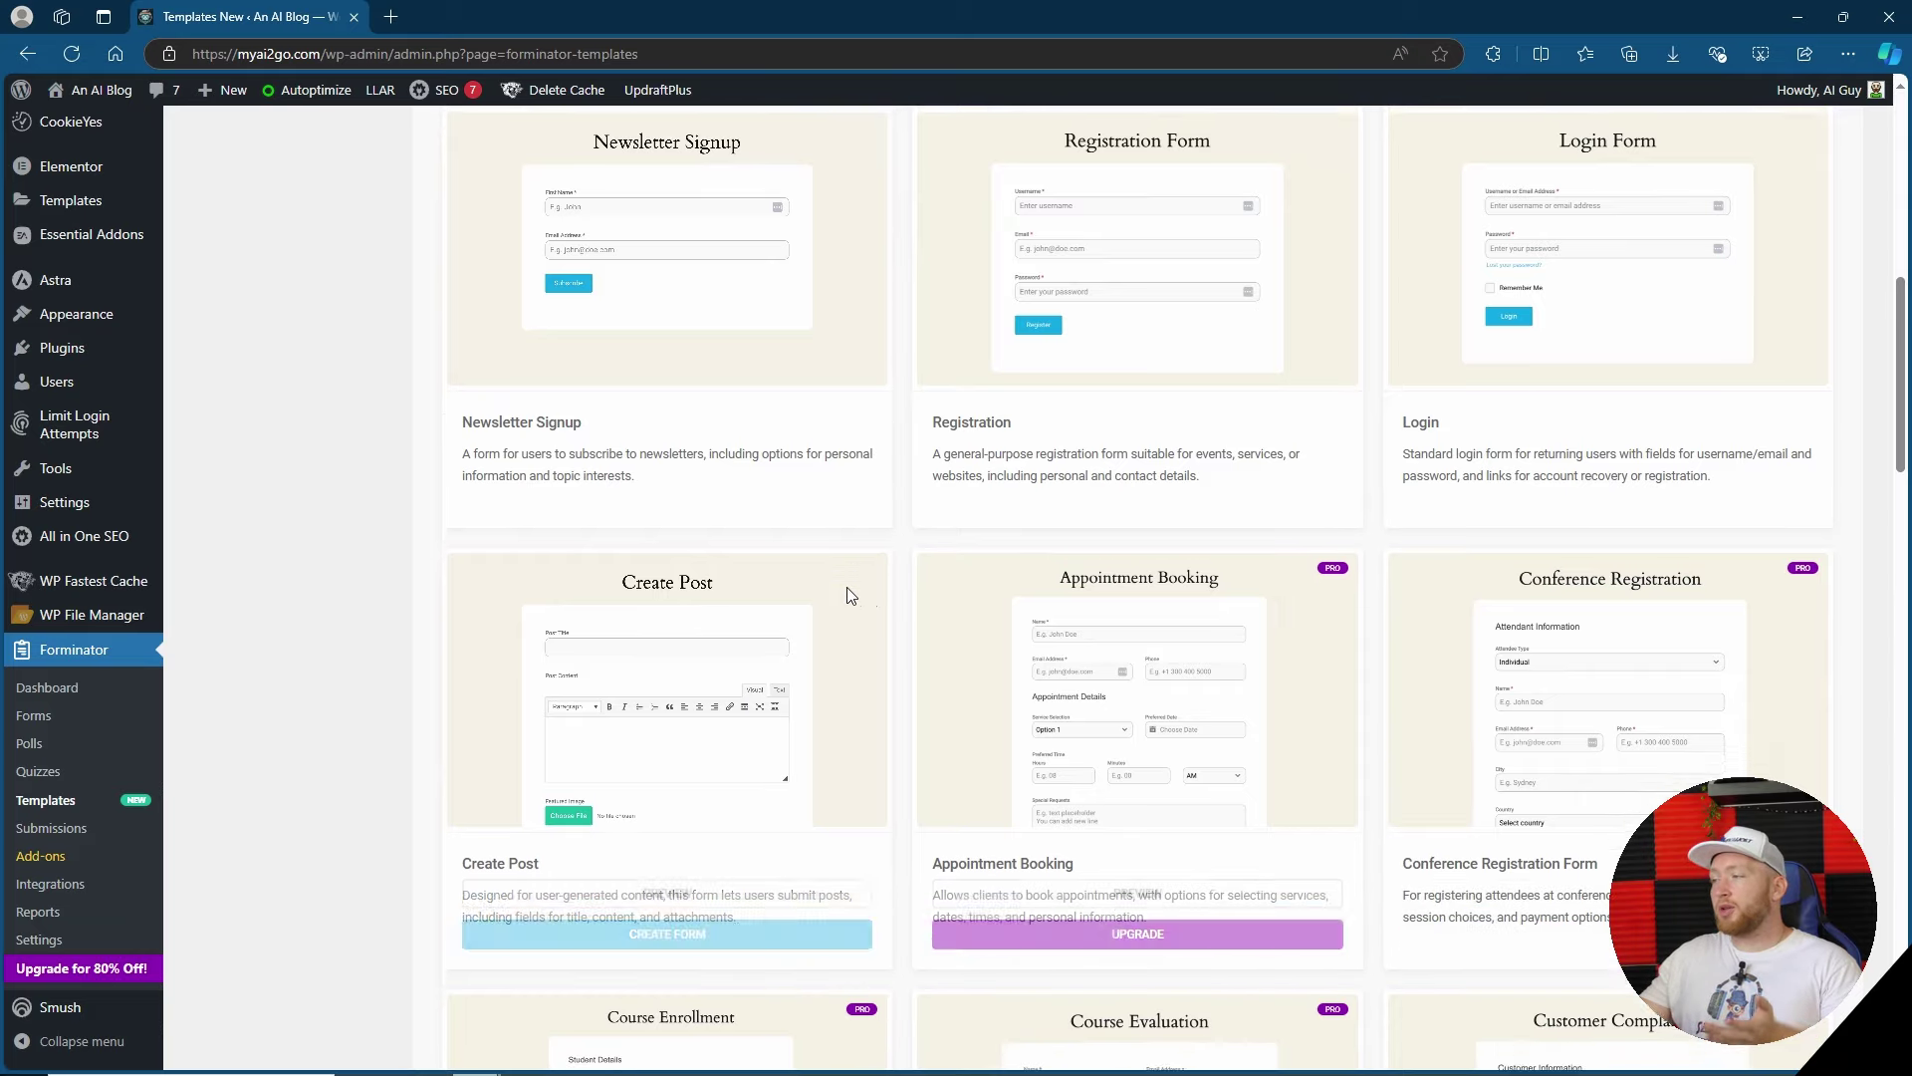
scroll(738, 595, down, 3)
scroll(738, 587, up, 15)
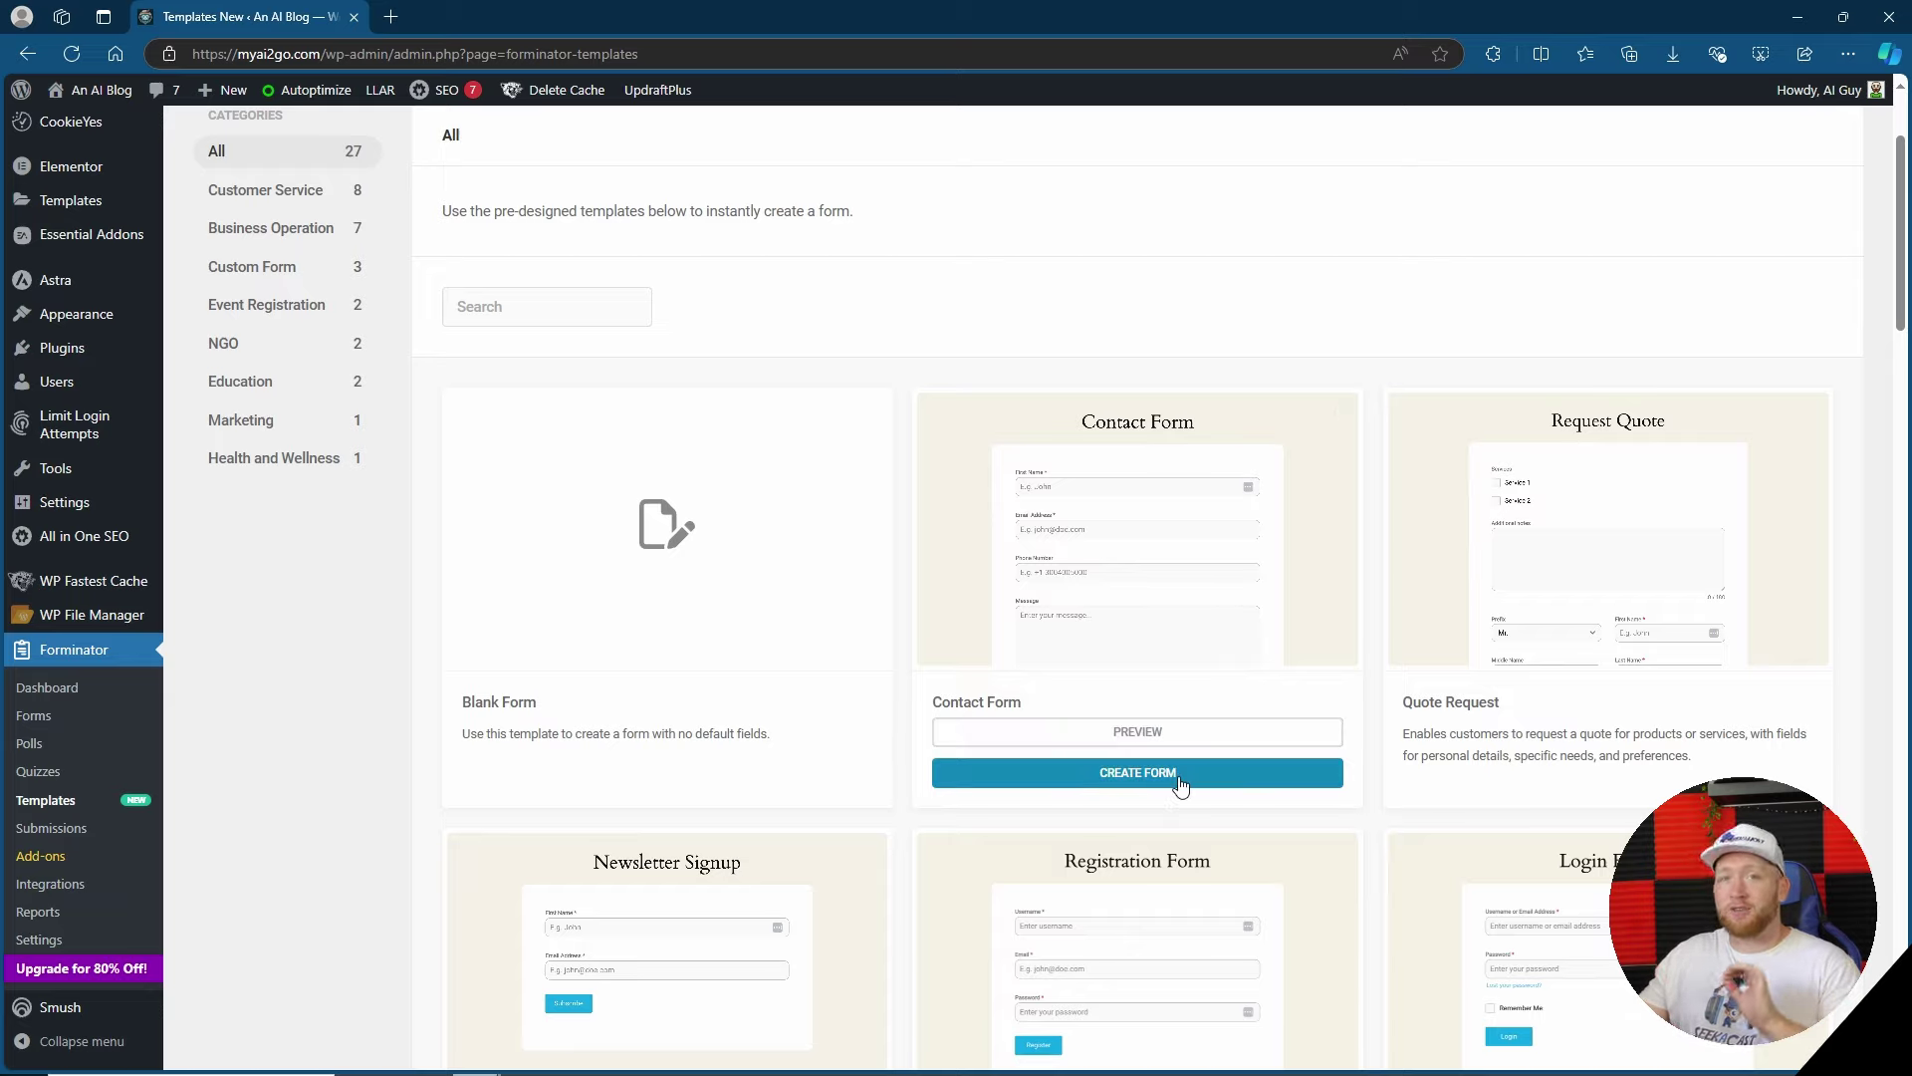
click(45, 728)
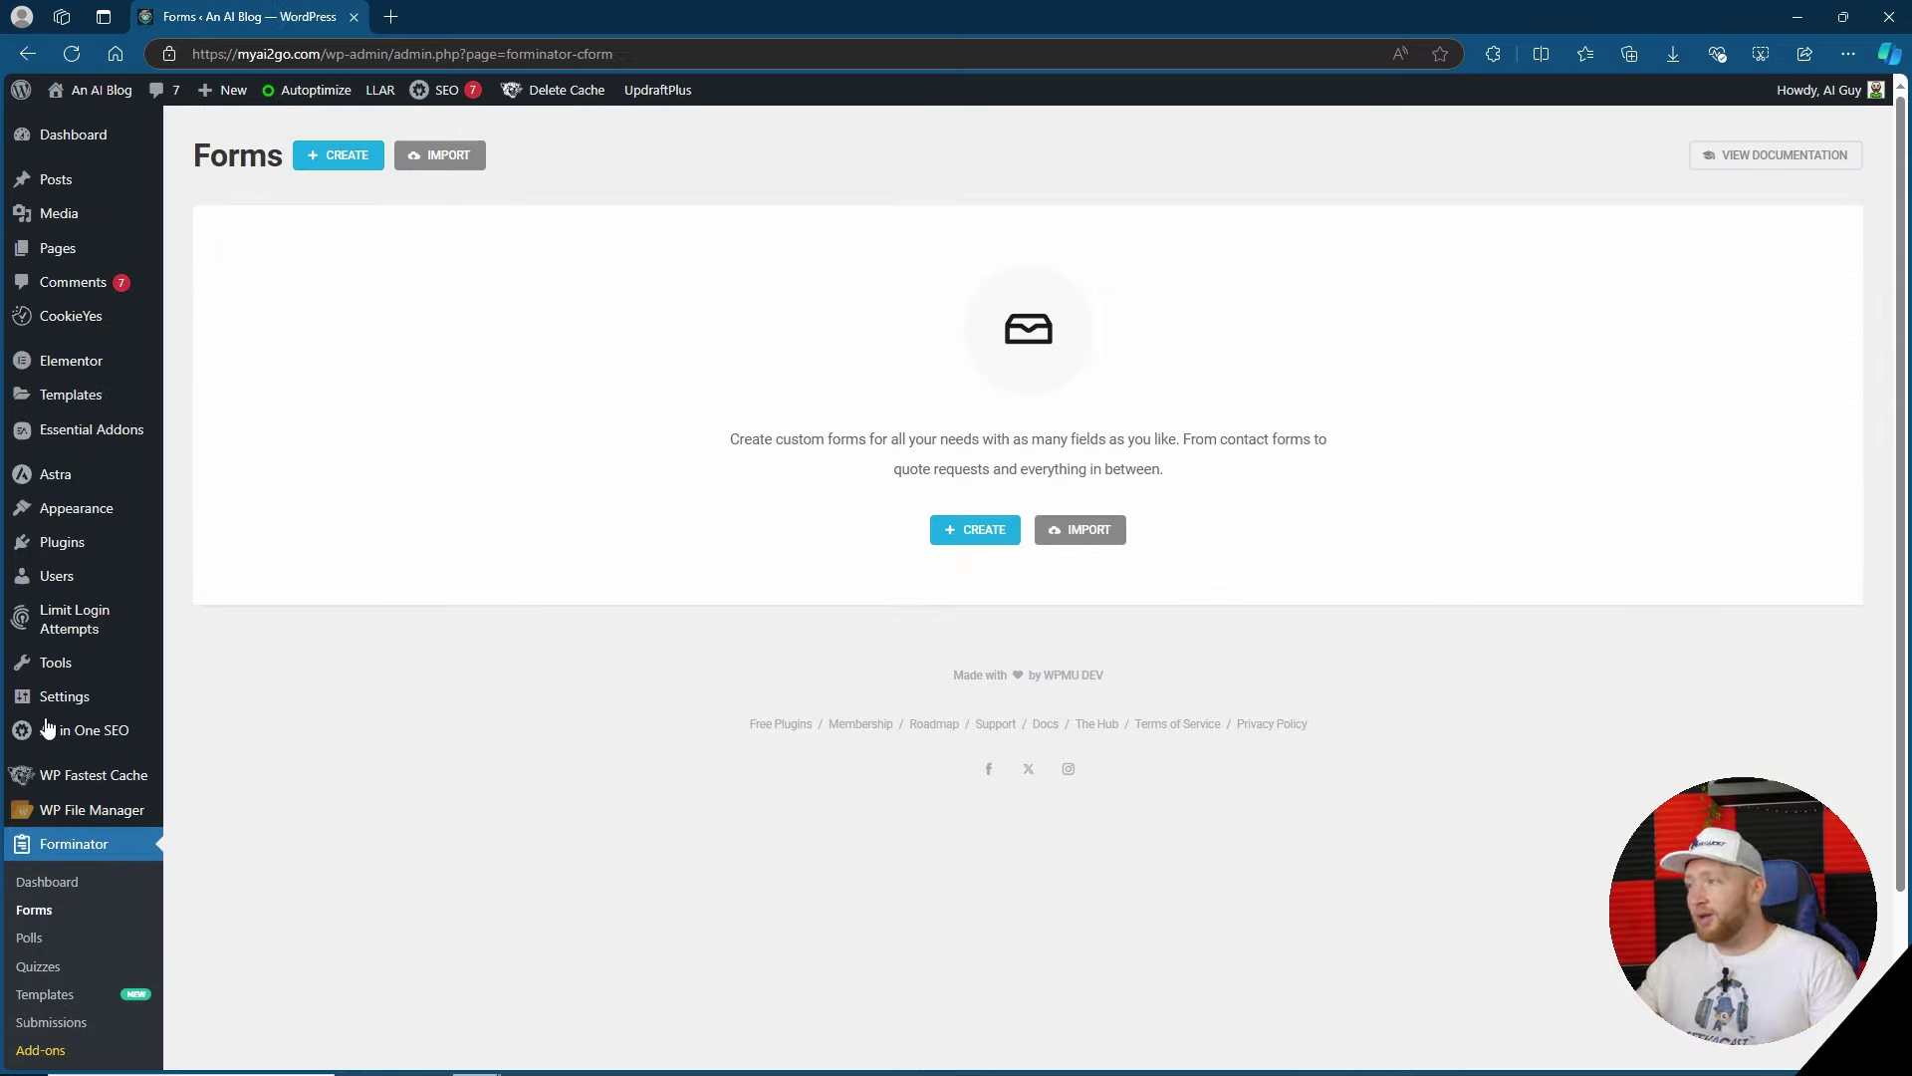
- Create a new blank form named 'Test form'
click(986, 535)
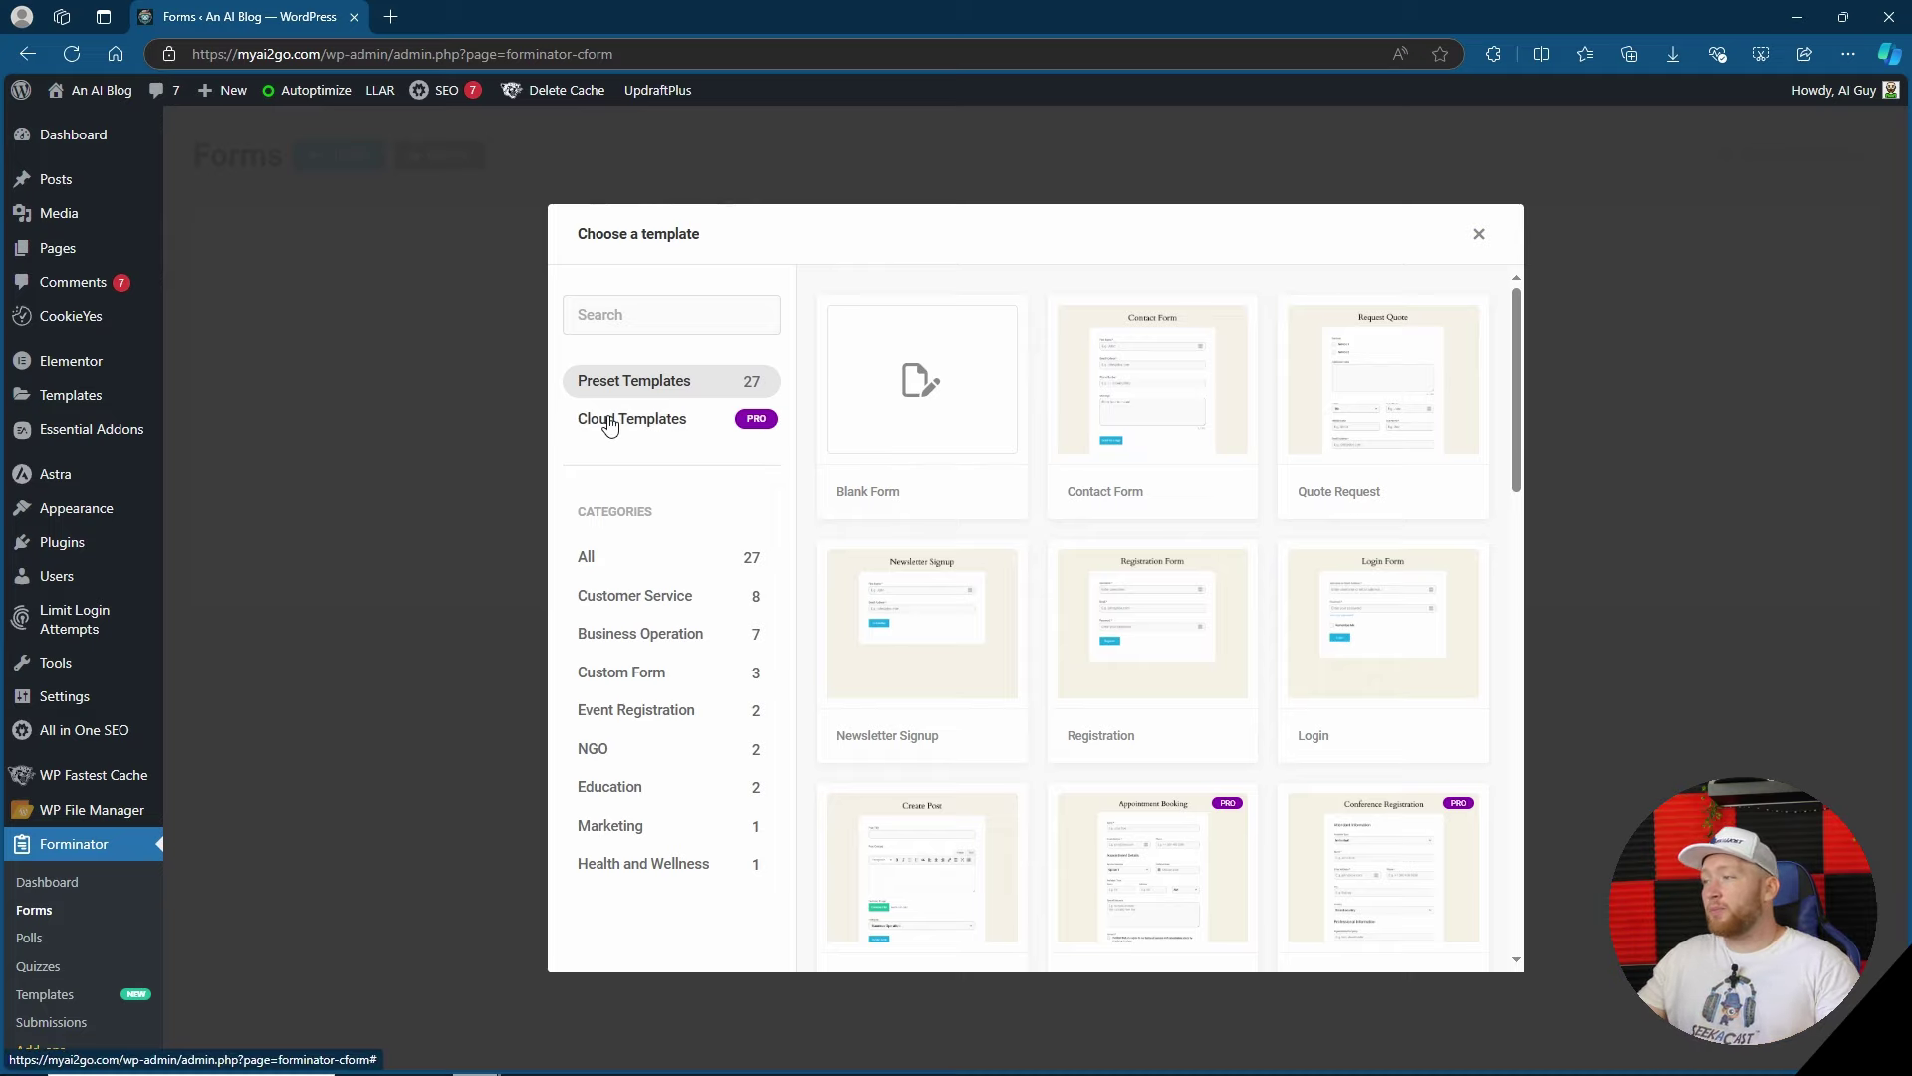
mouse_move(946, 457)
click(939, 490)
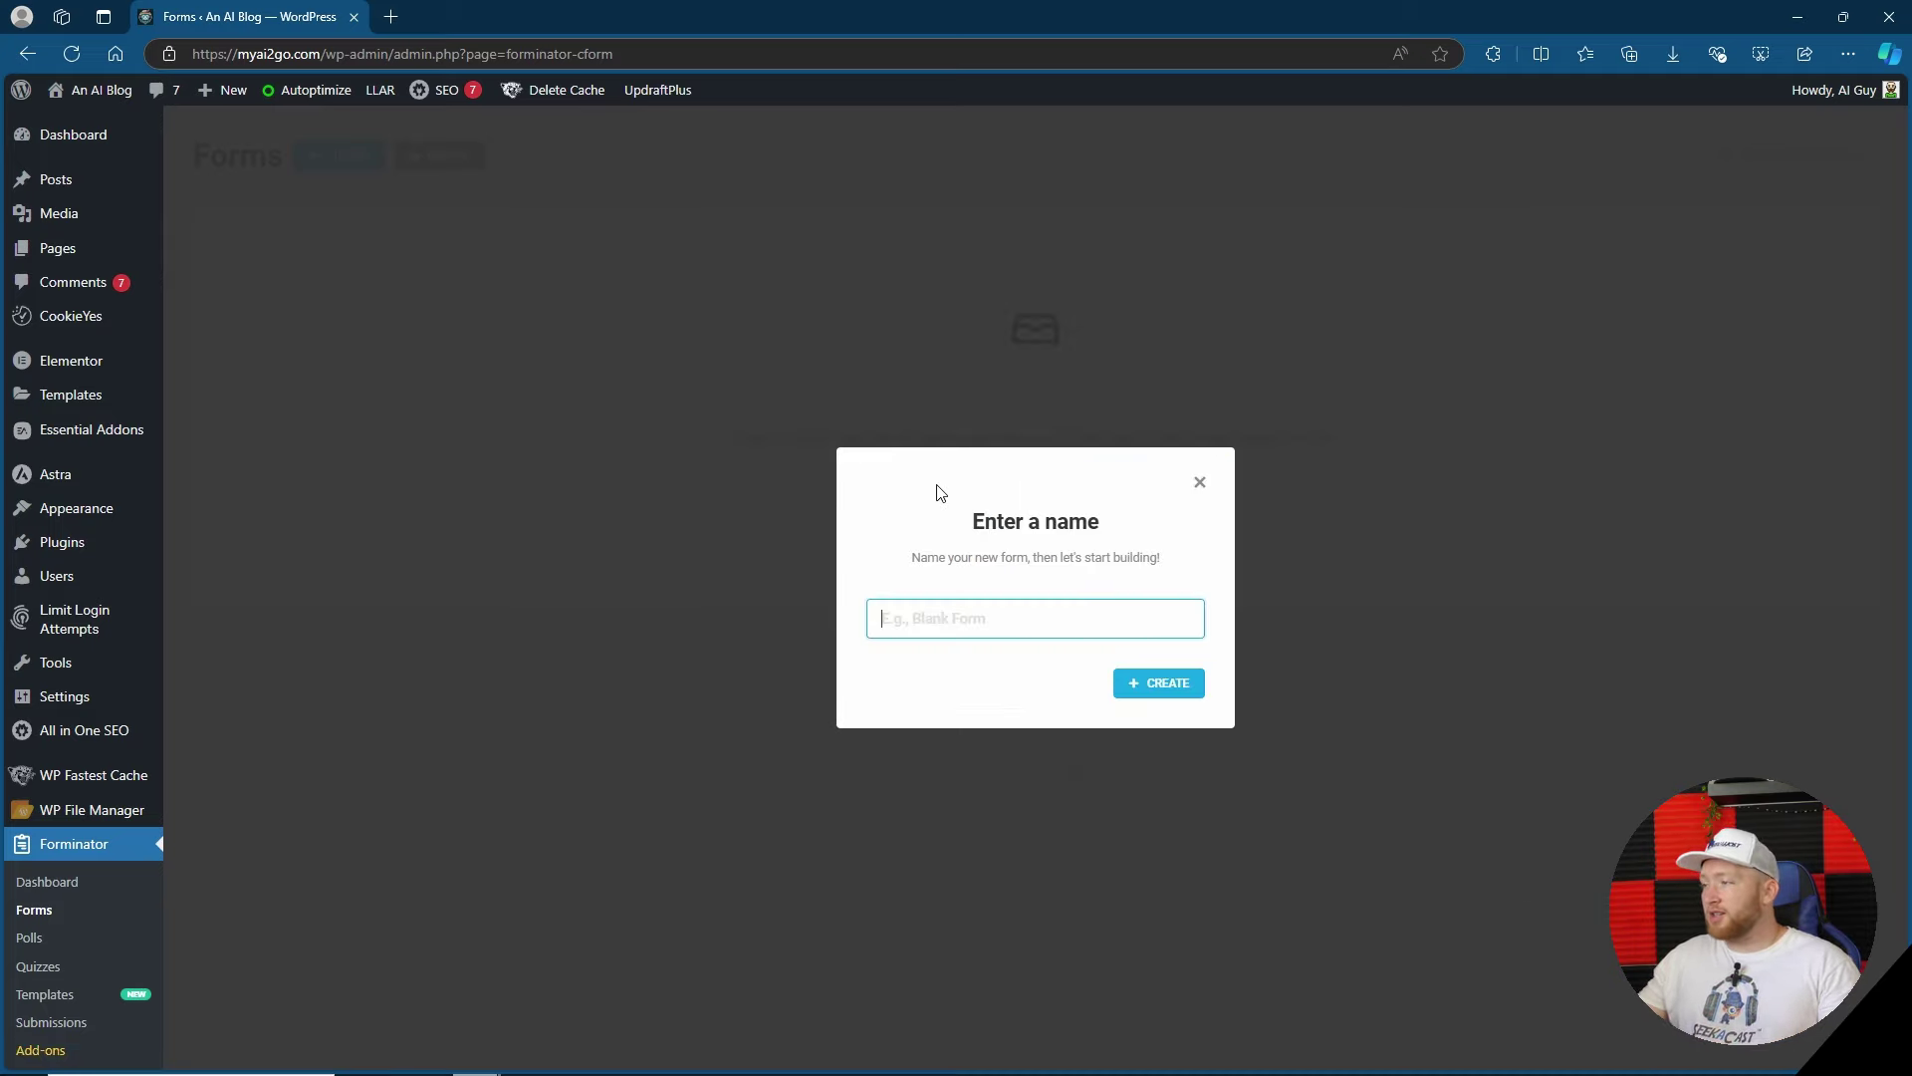
text(Test form)
key(Return)
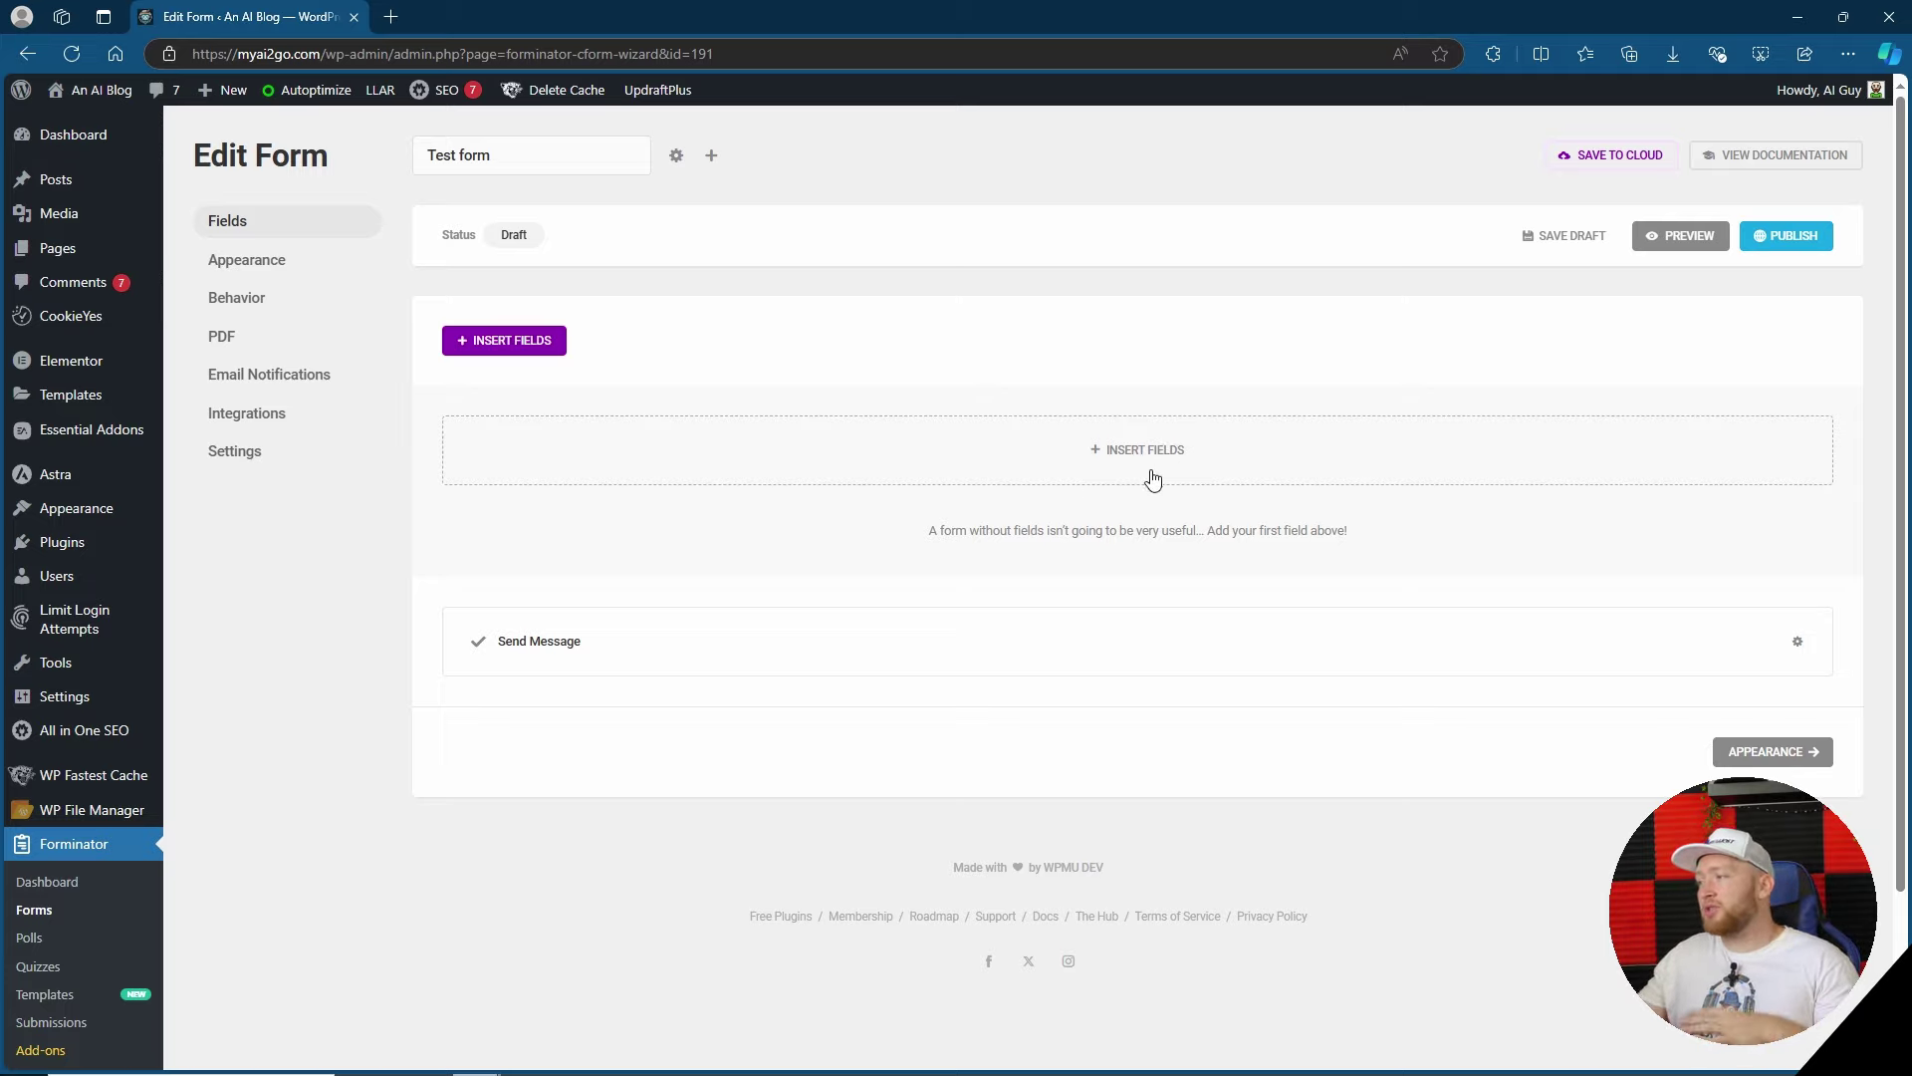
click(546, 344)
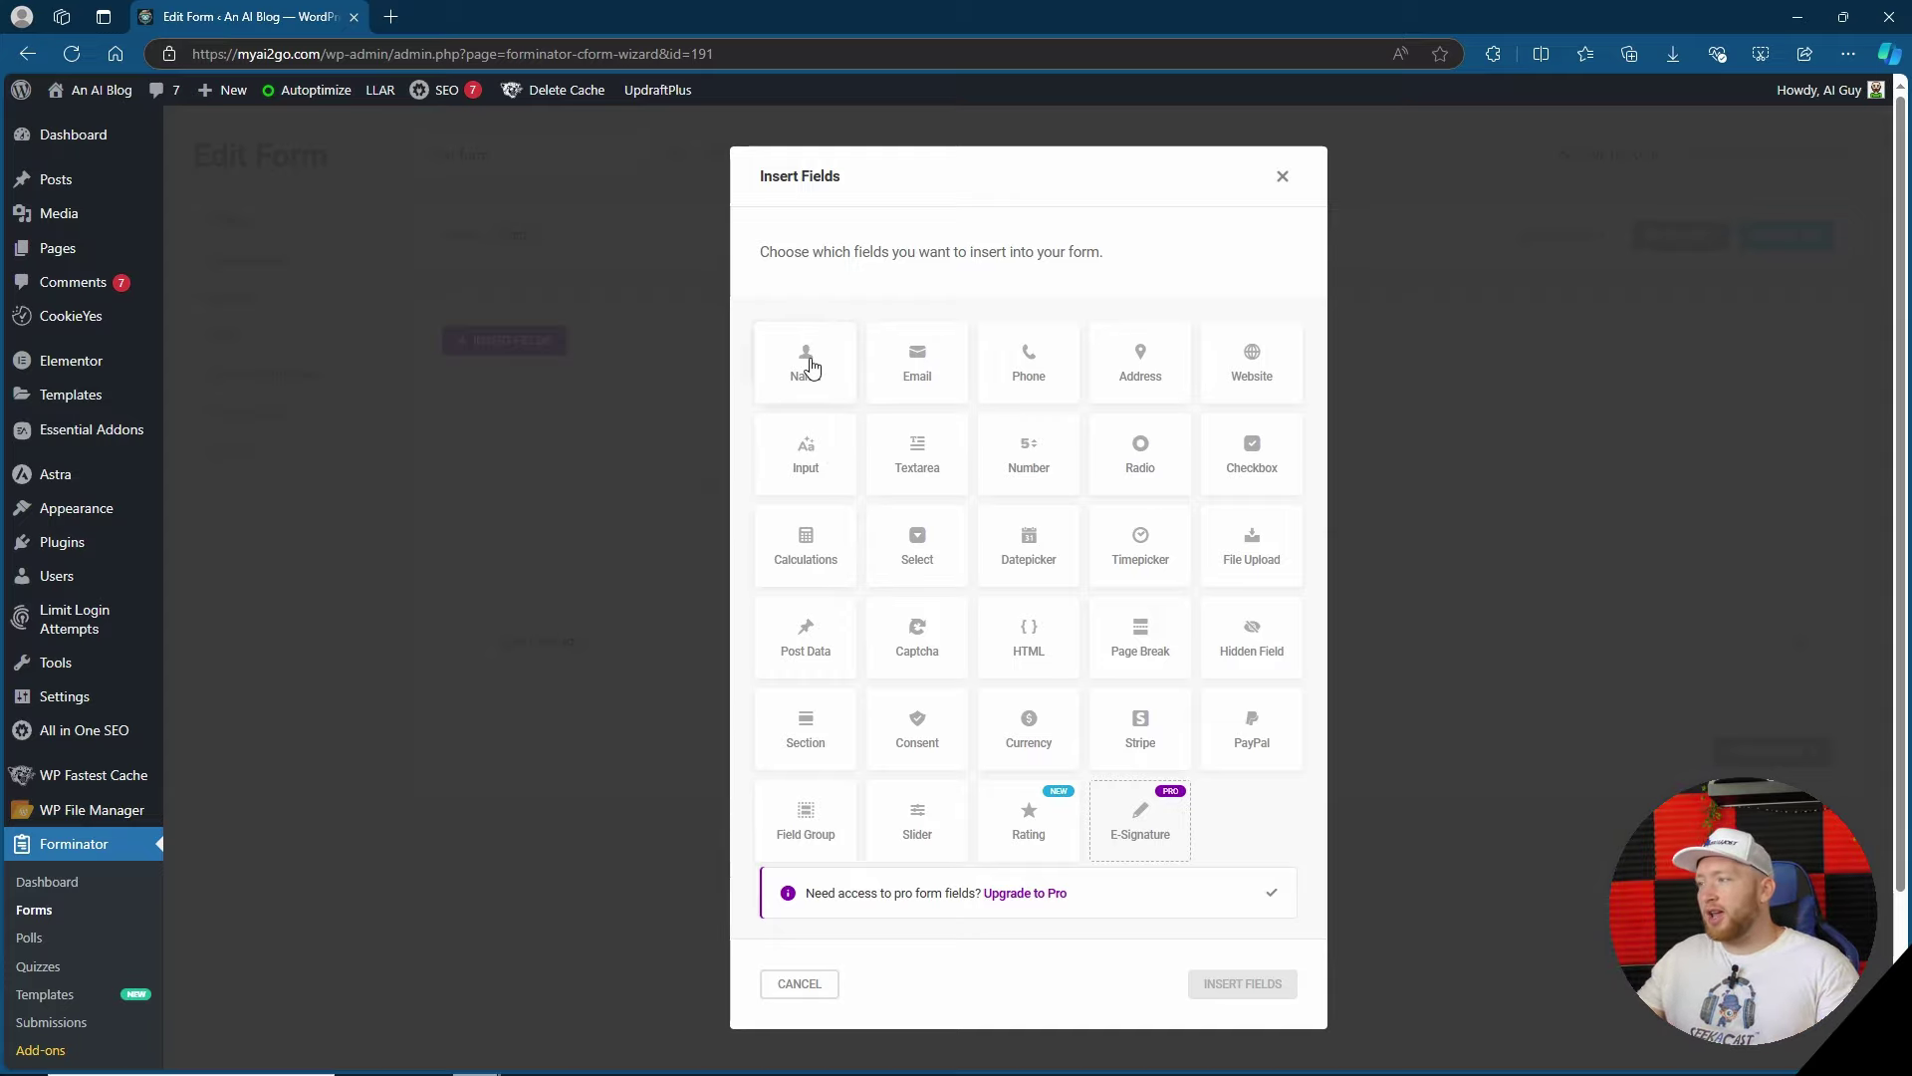
- Insert a Name field, keeping it as a single name input
click(809, 364)
click(1244, 984)
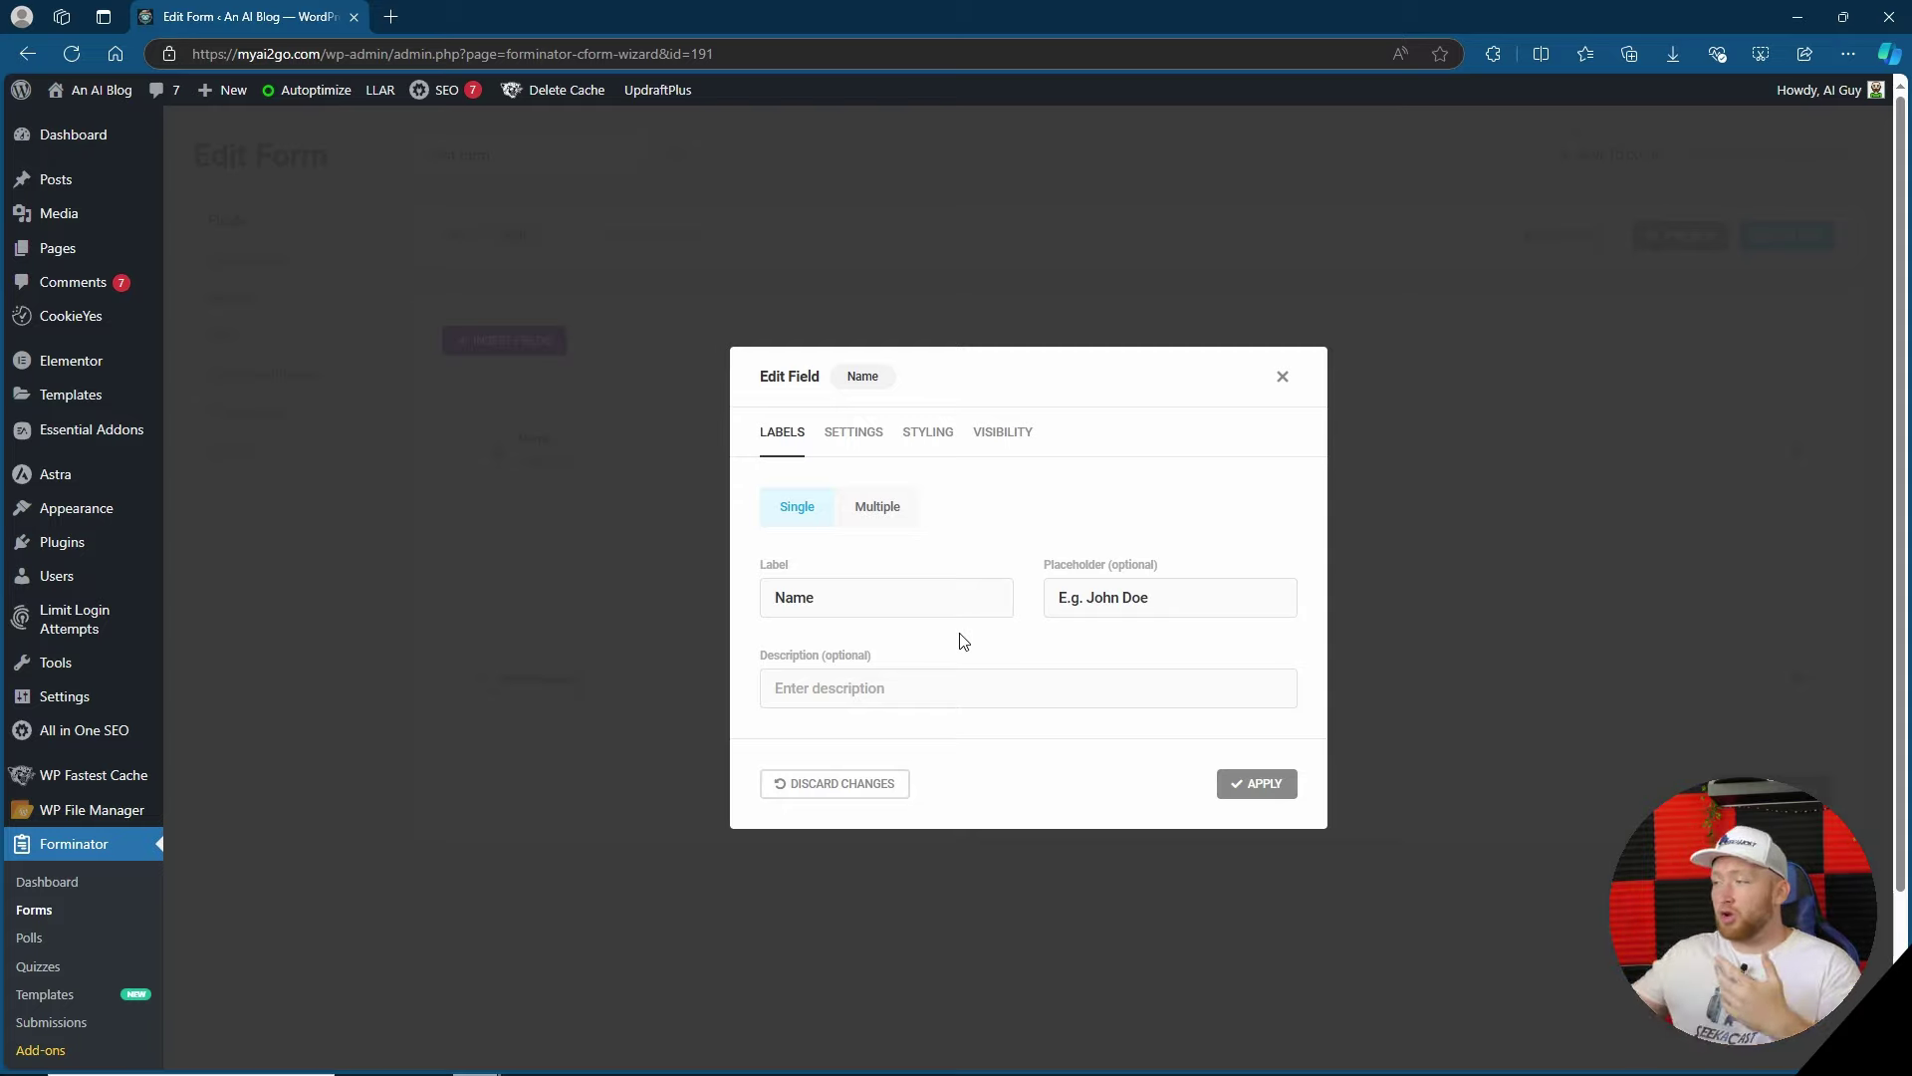
click(880, 507)
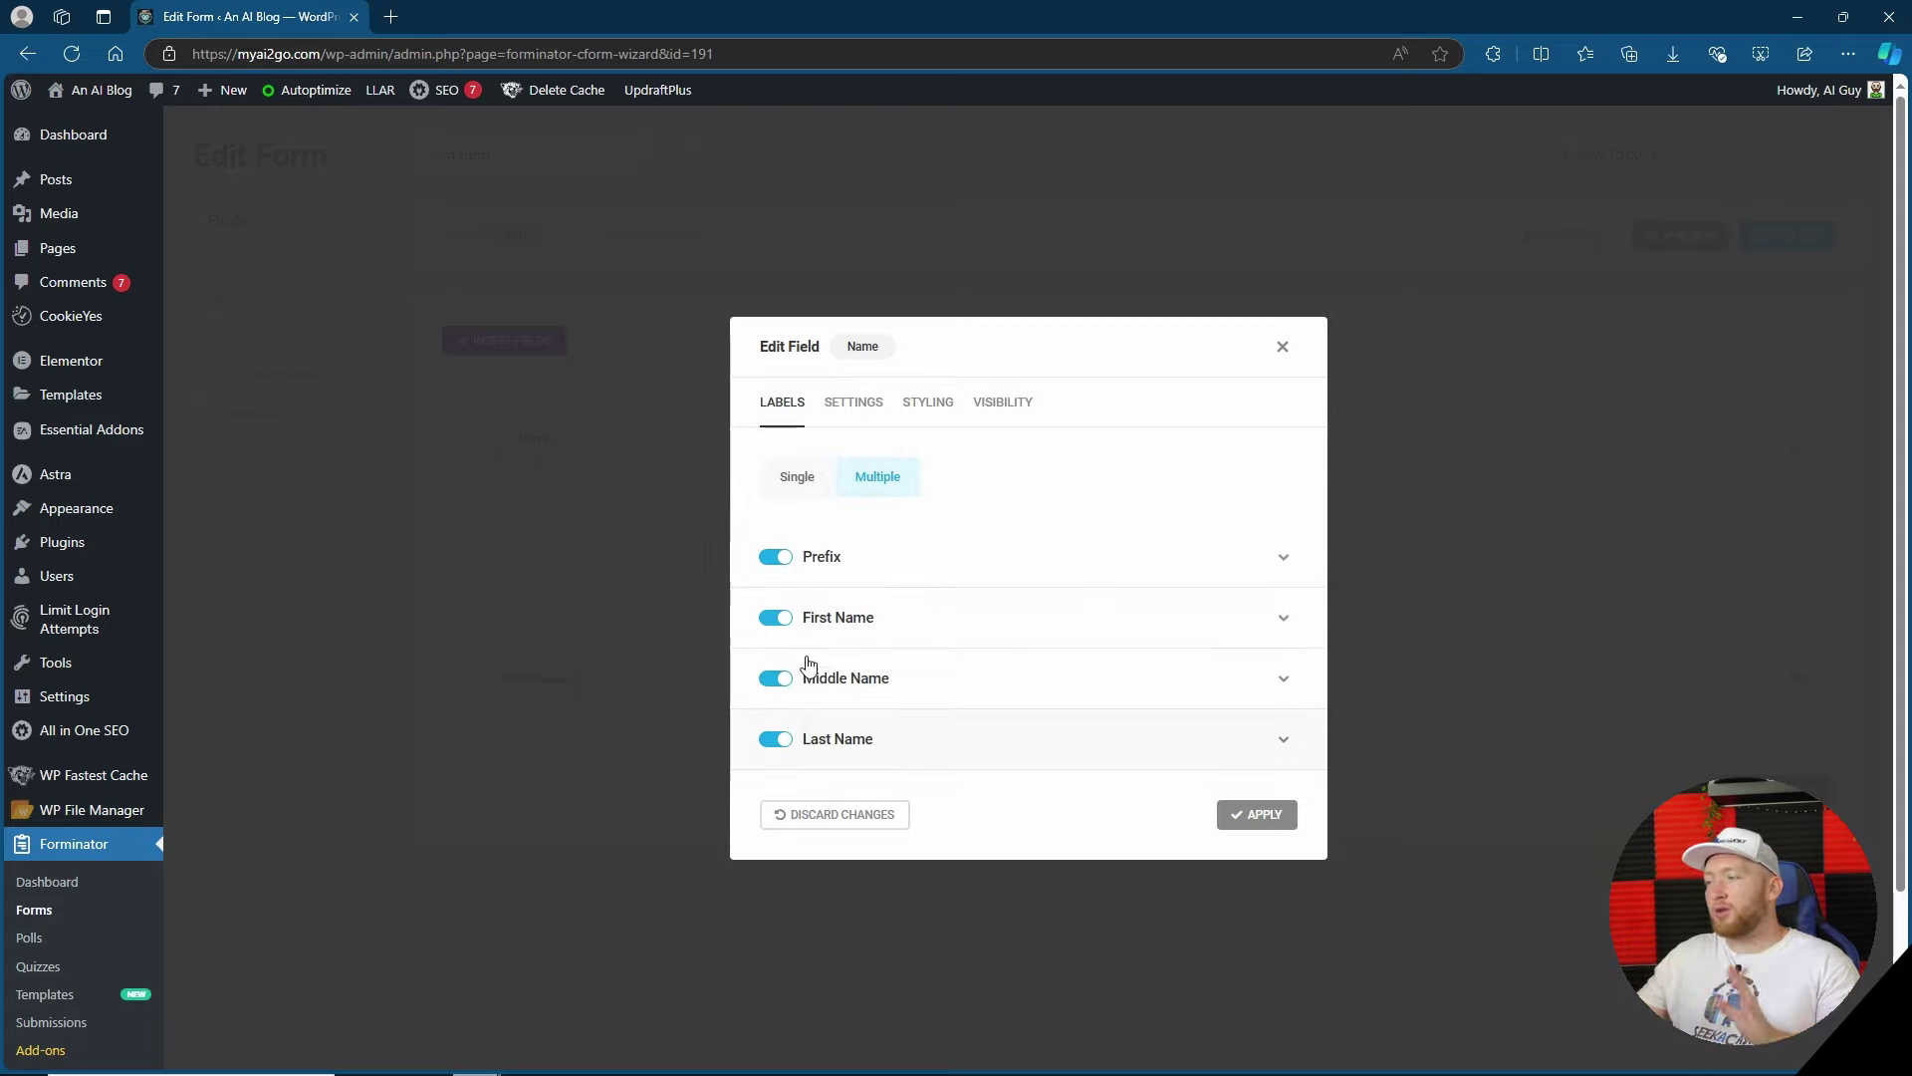
click(797, 482)
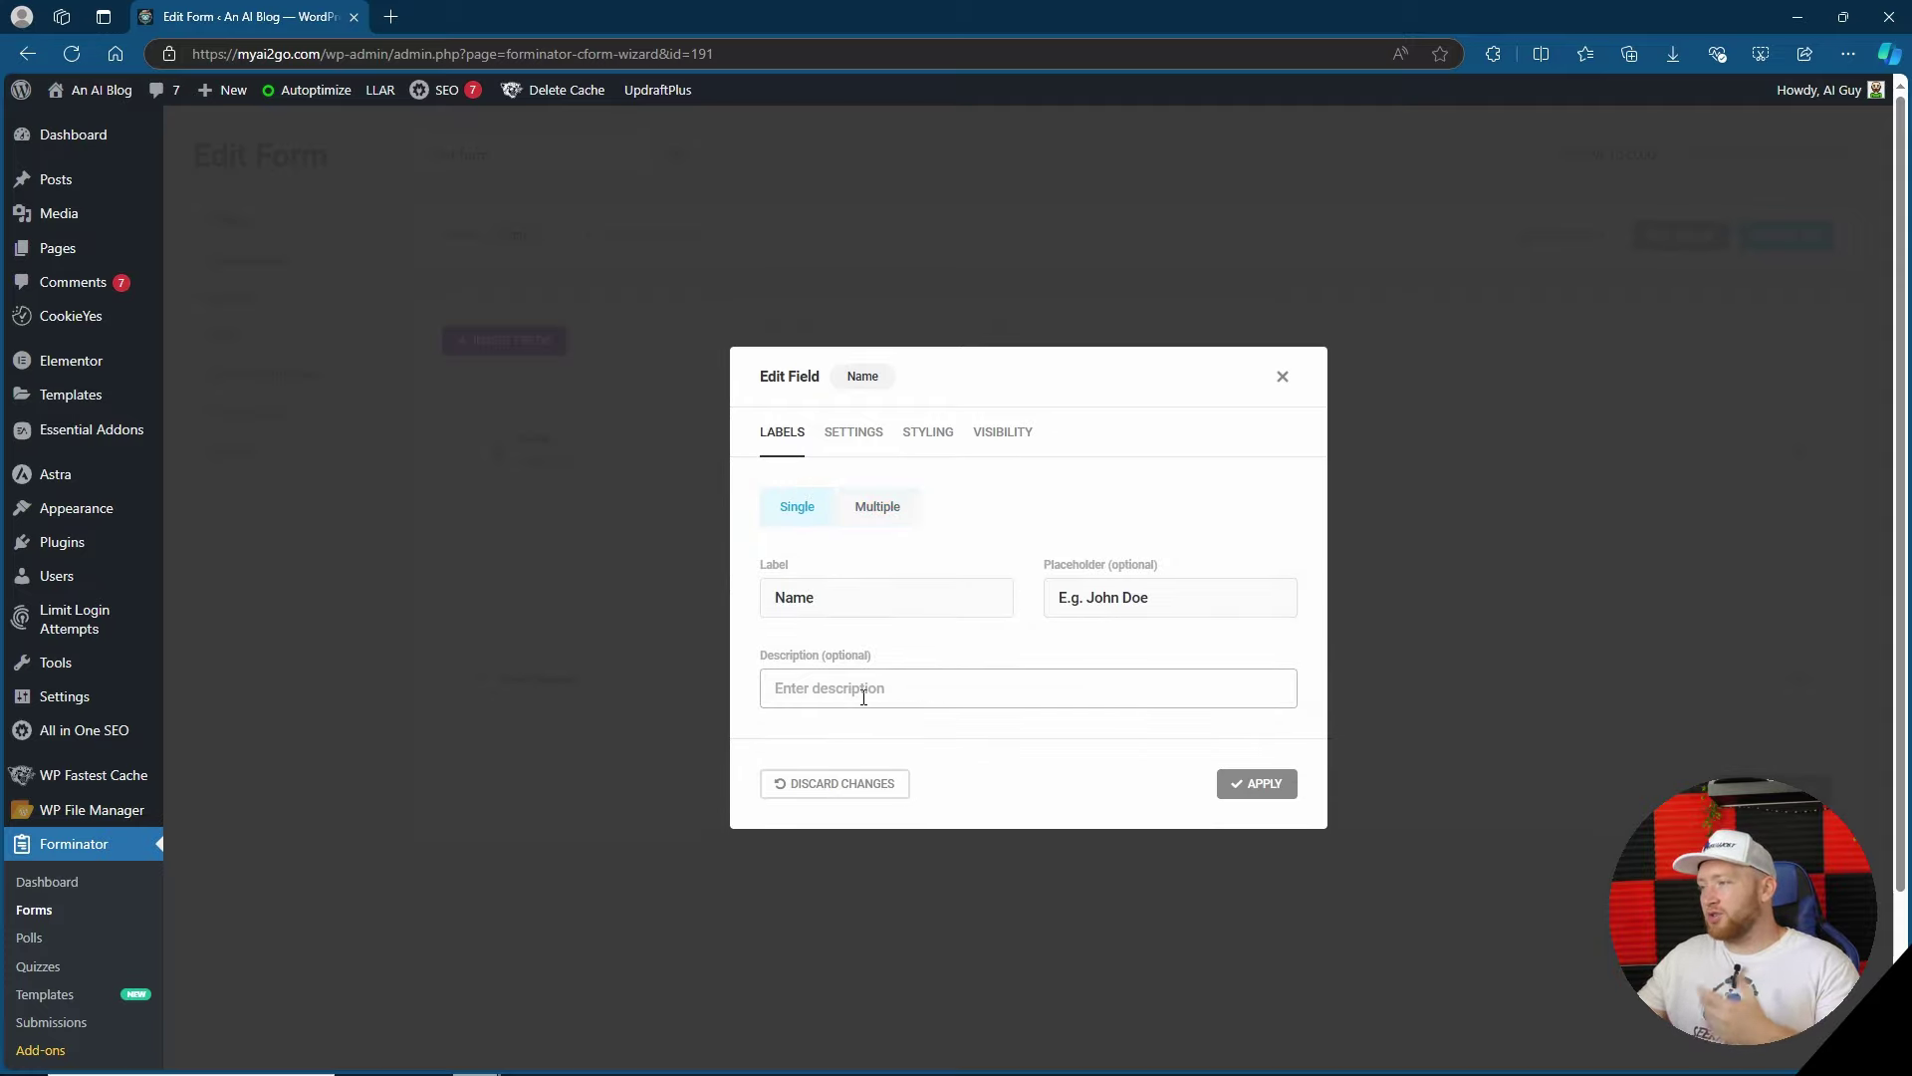
- Make the Name field required and apply its settings
click(853, 433)
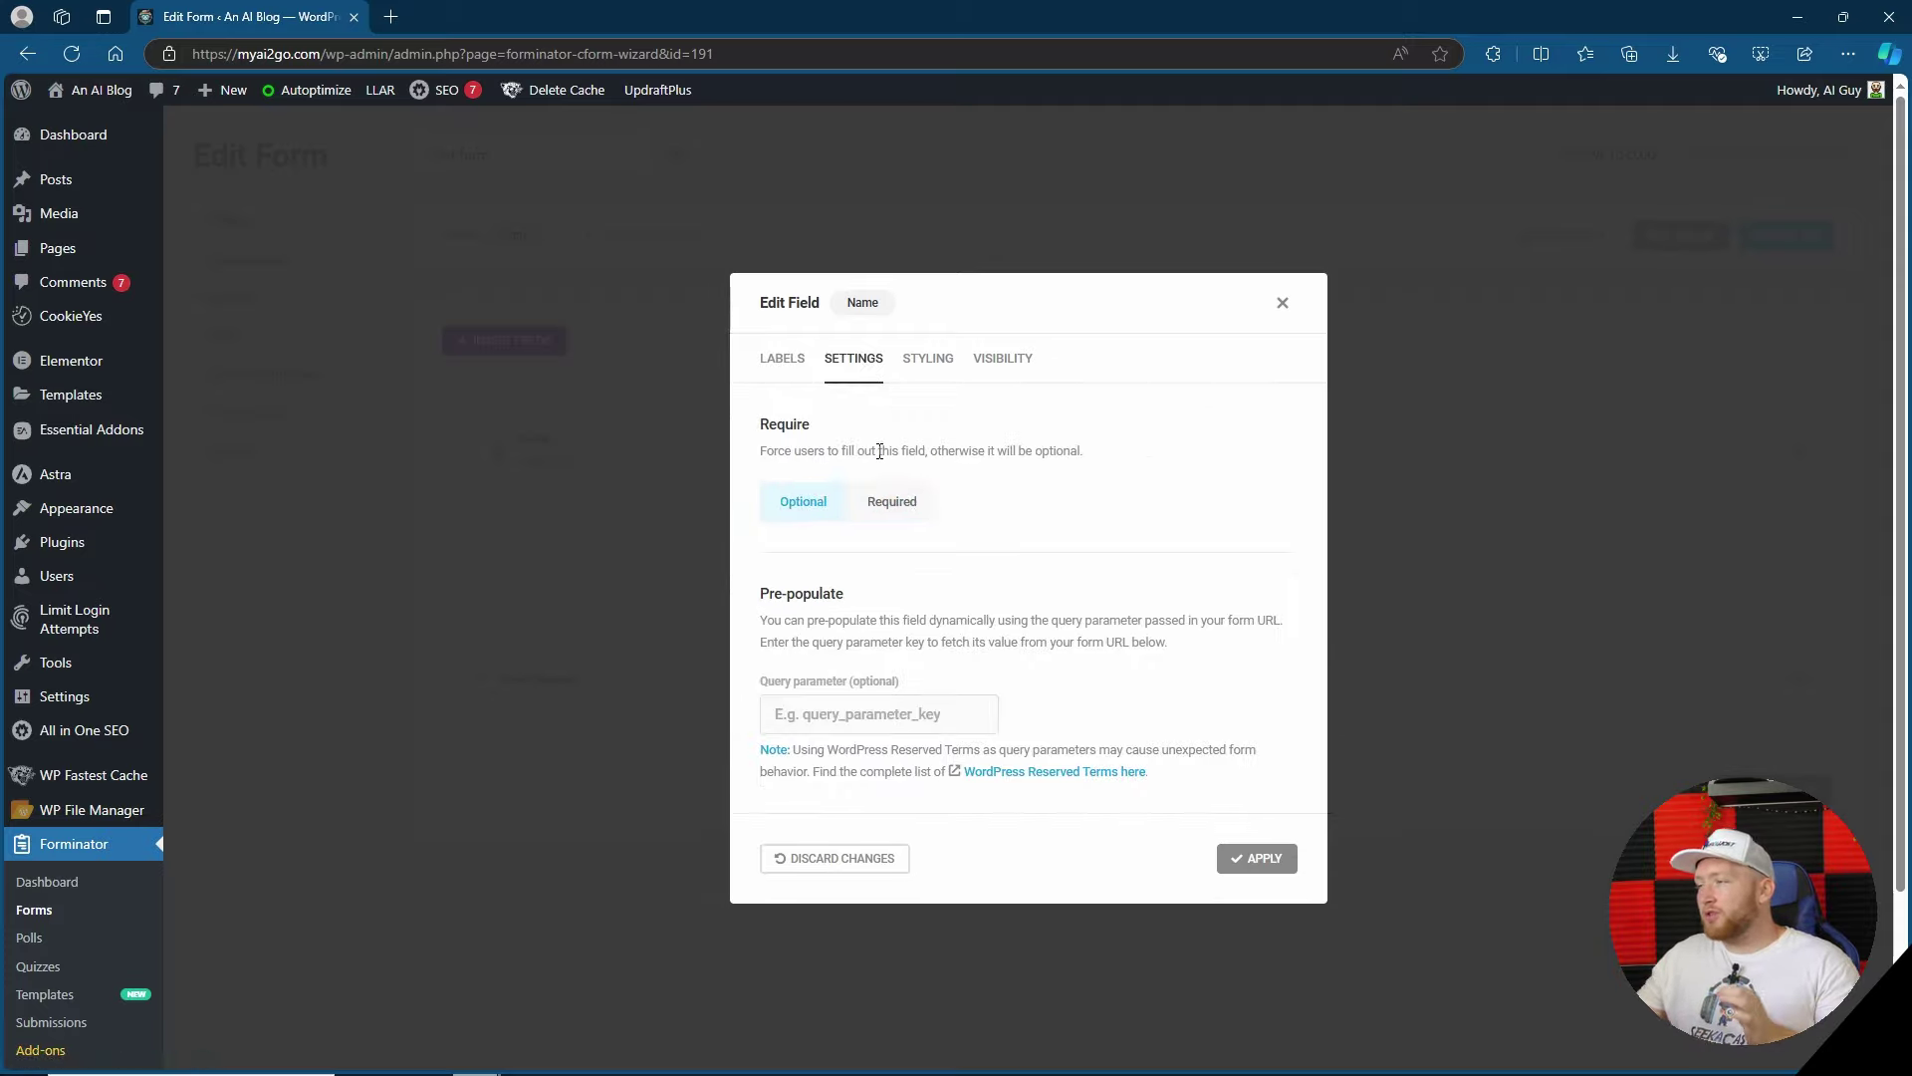
click(886, 502)
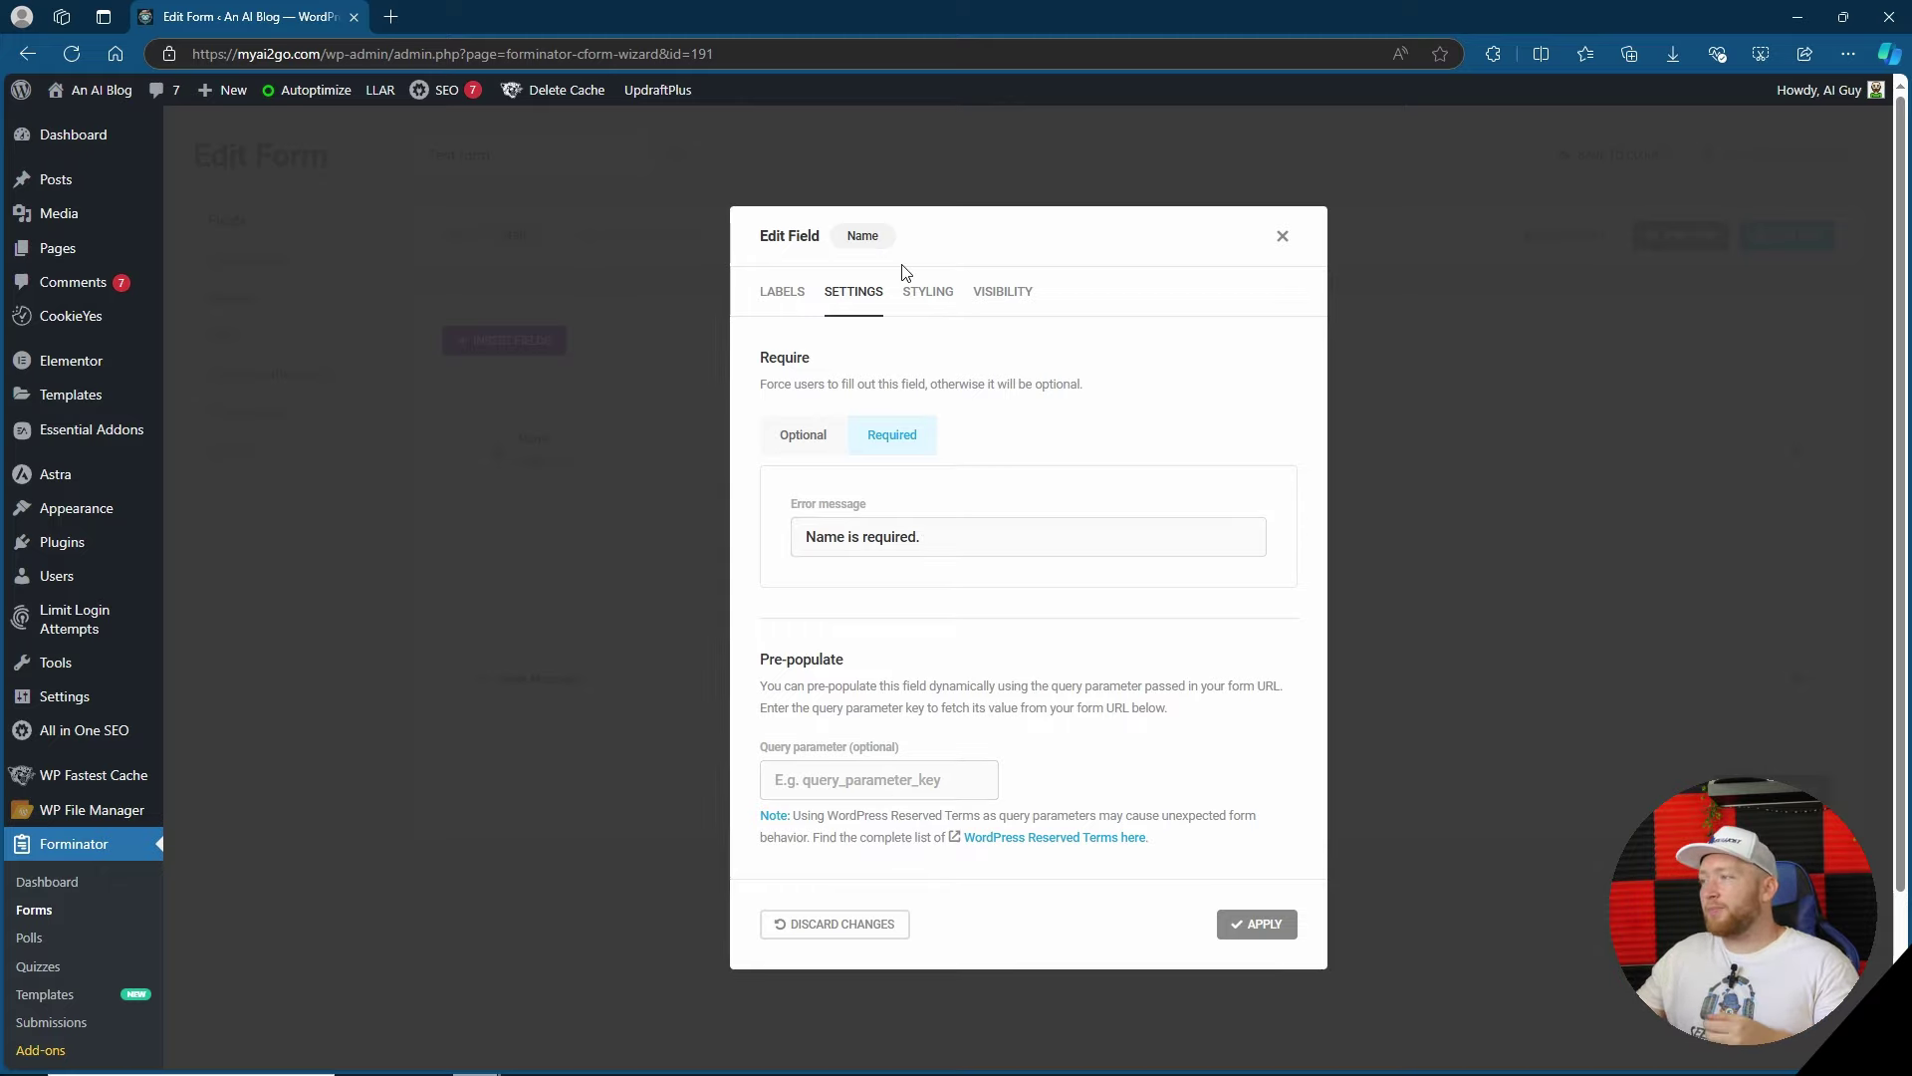
click(926, 291)
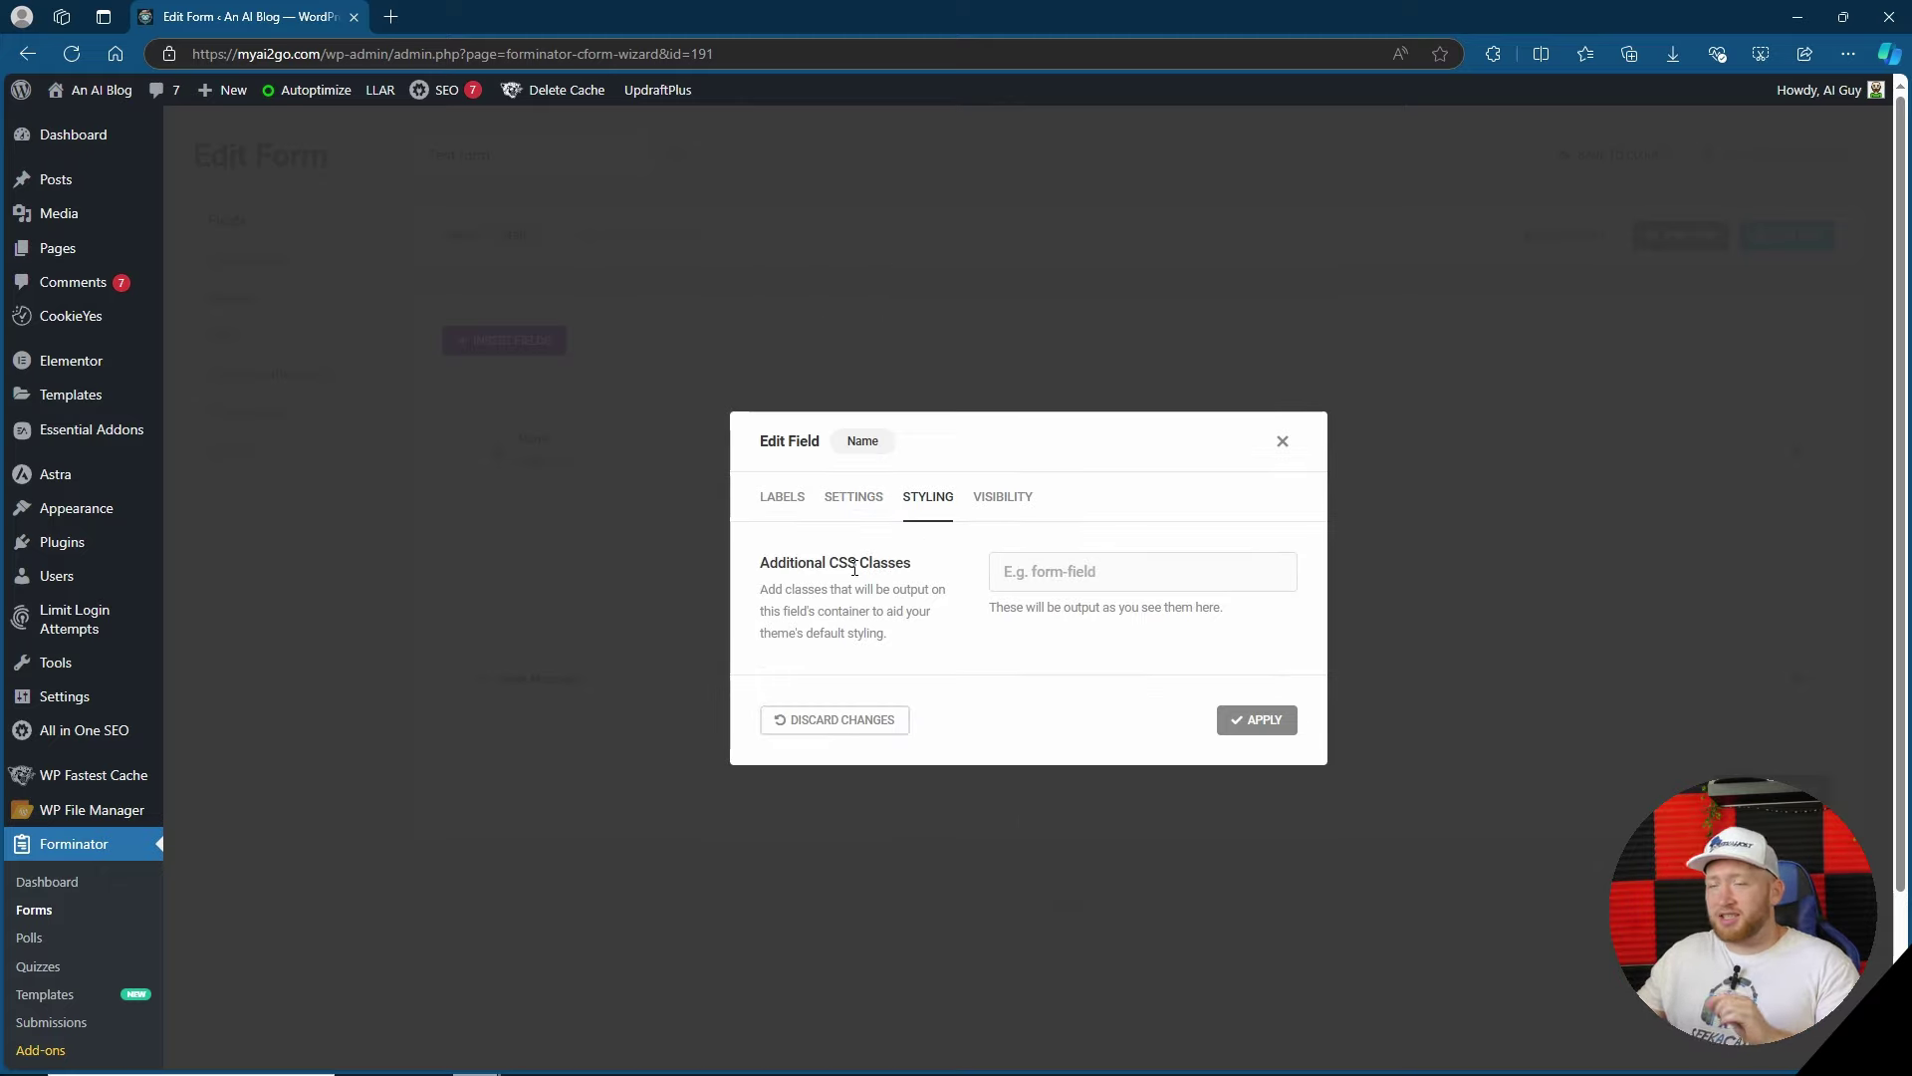
click(1001, 496)
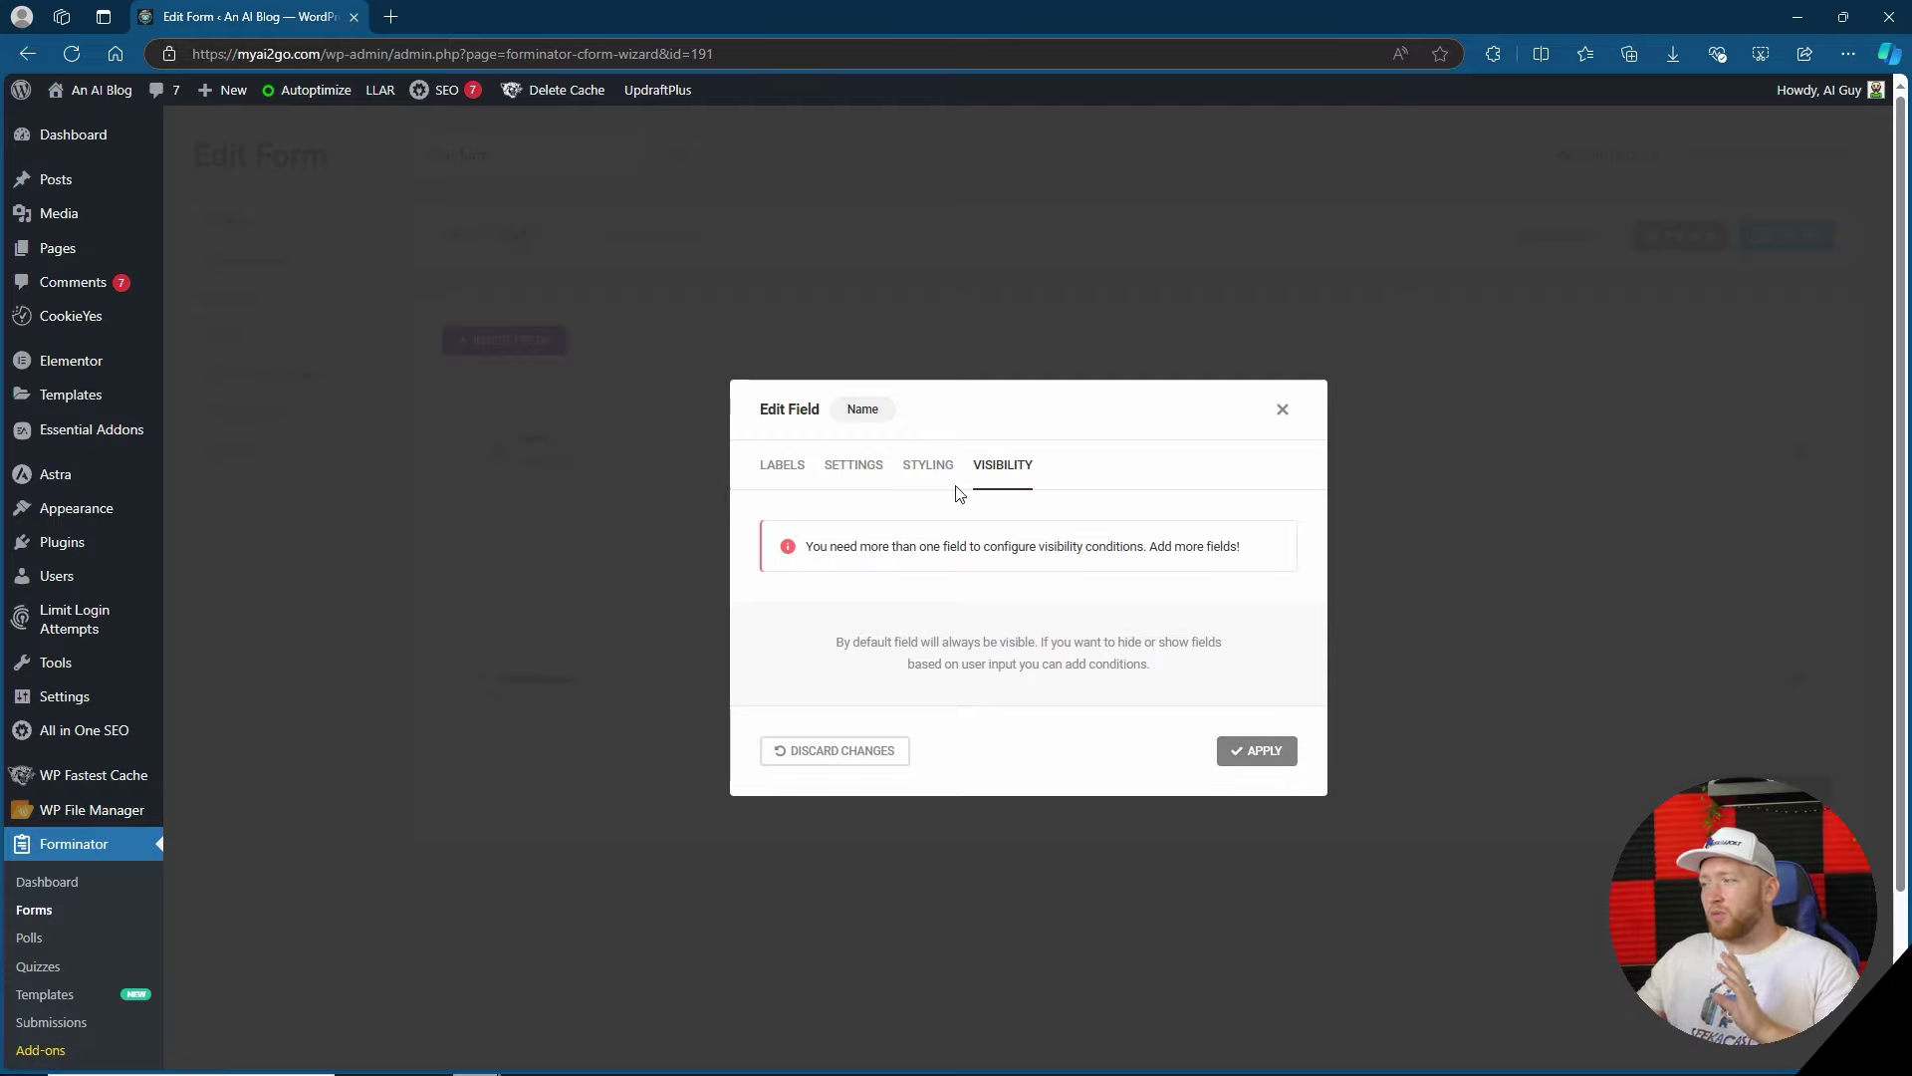
click(785, 466)
click(1260, 782)
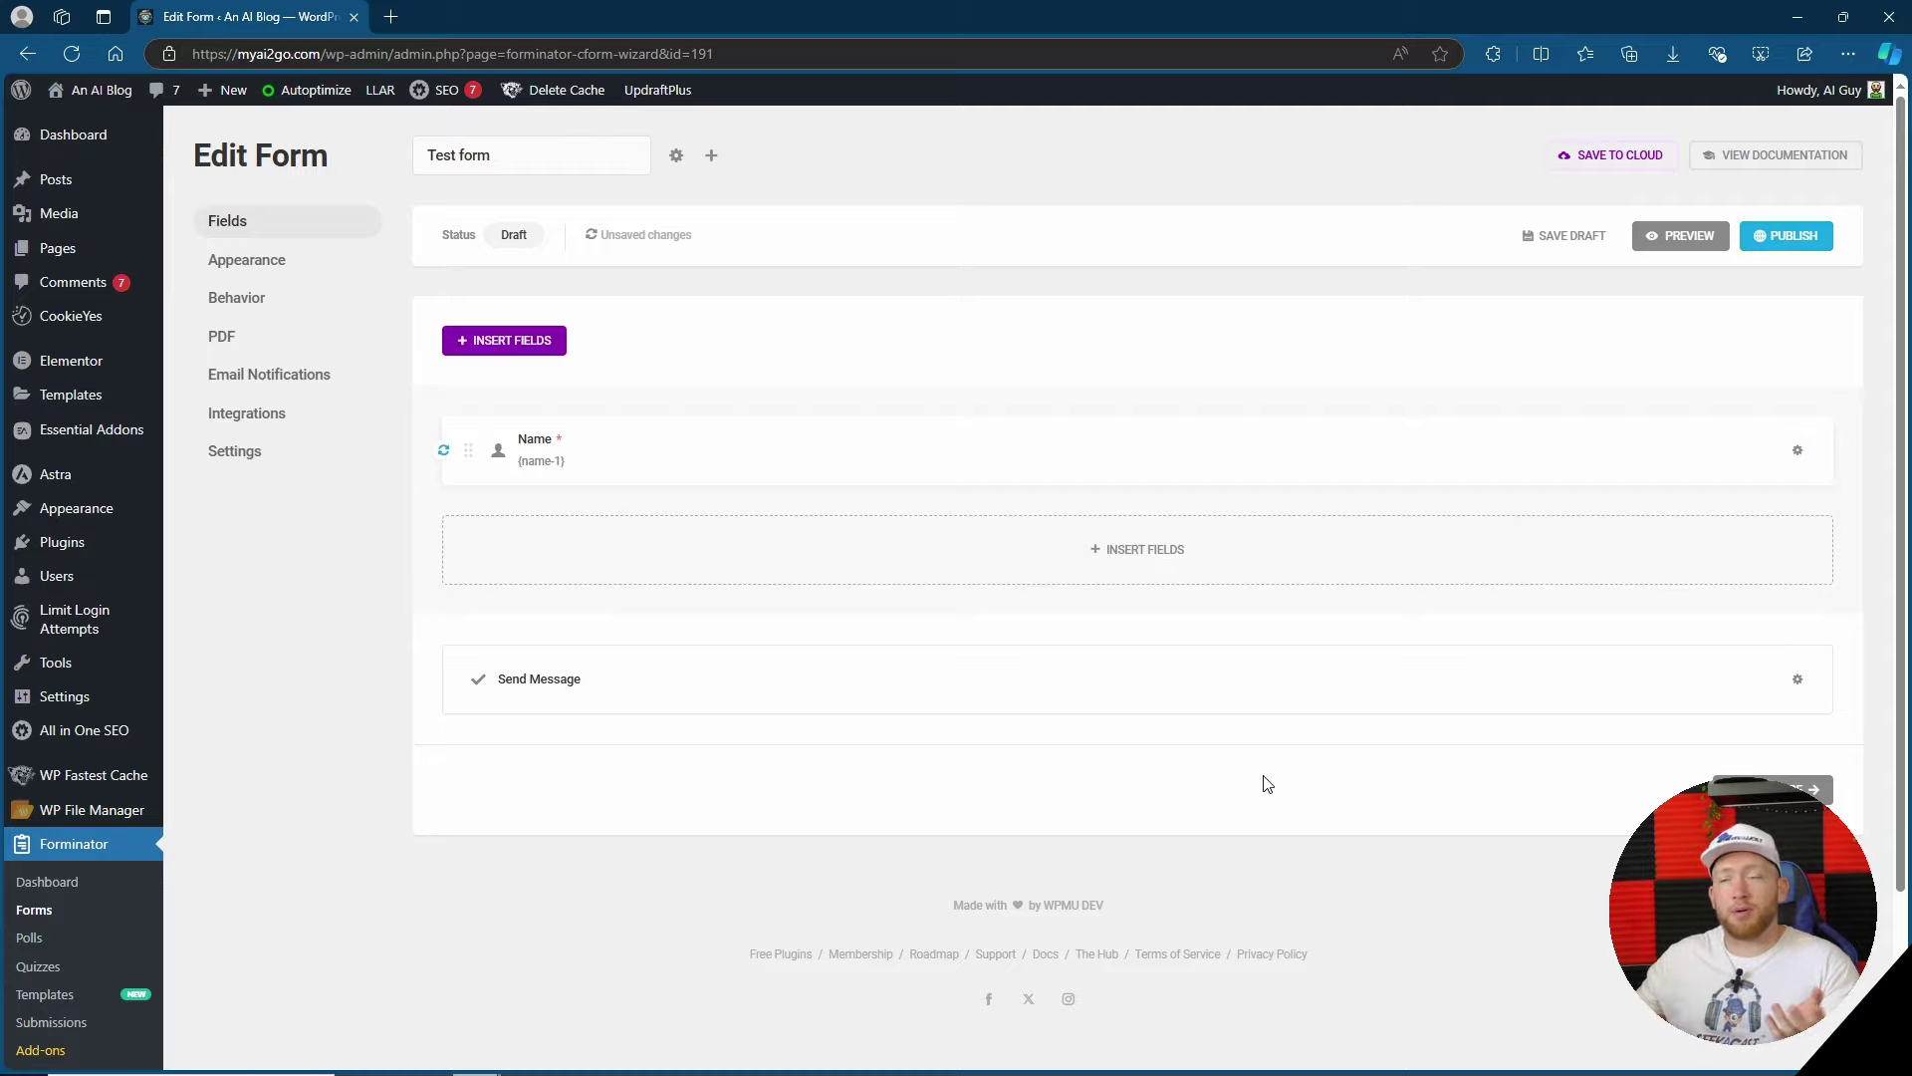
- Insert a File Upload field and restrict it to specific filetypes
click(1145, 548)
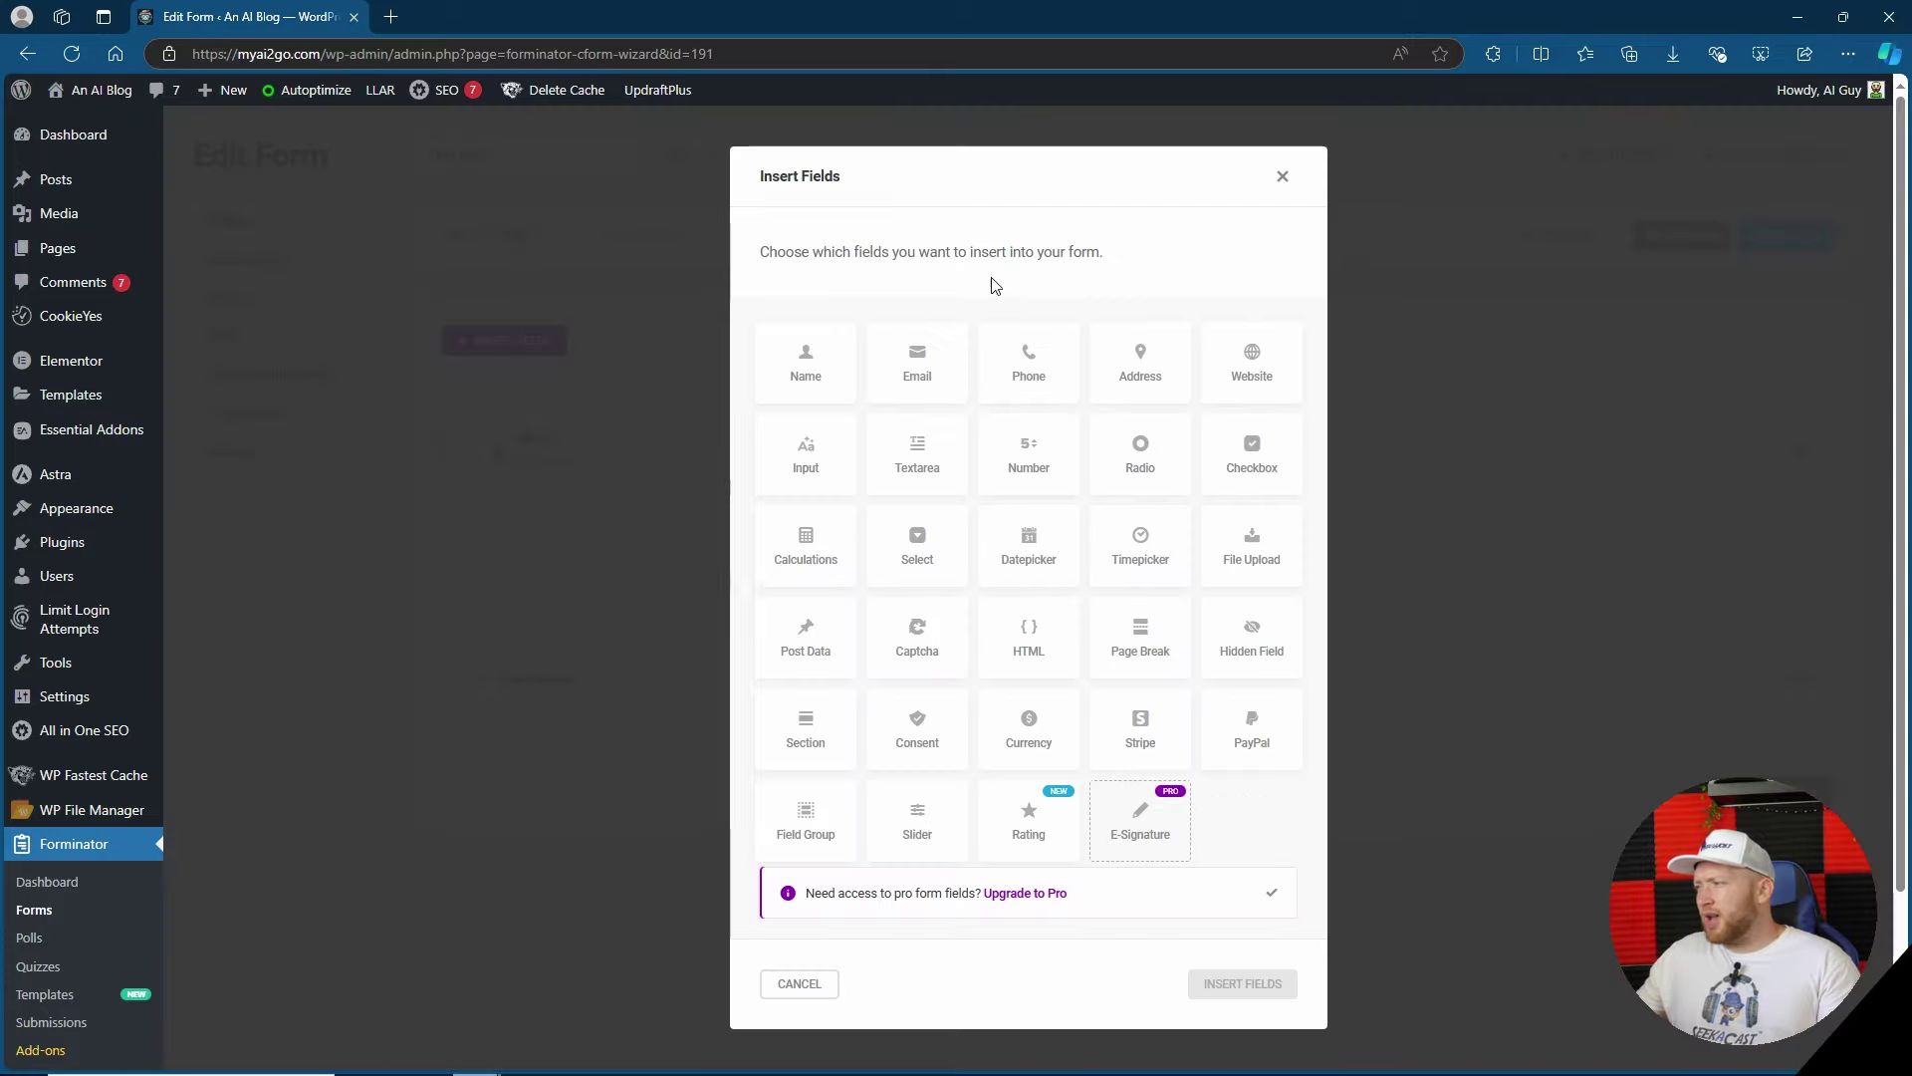
click(1261, 547)
click(1247, 985)
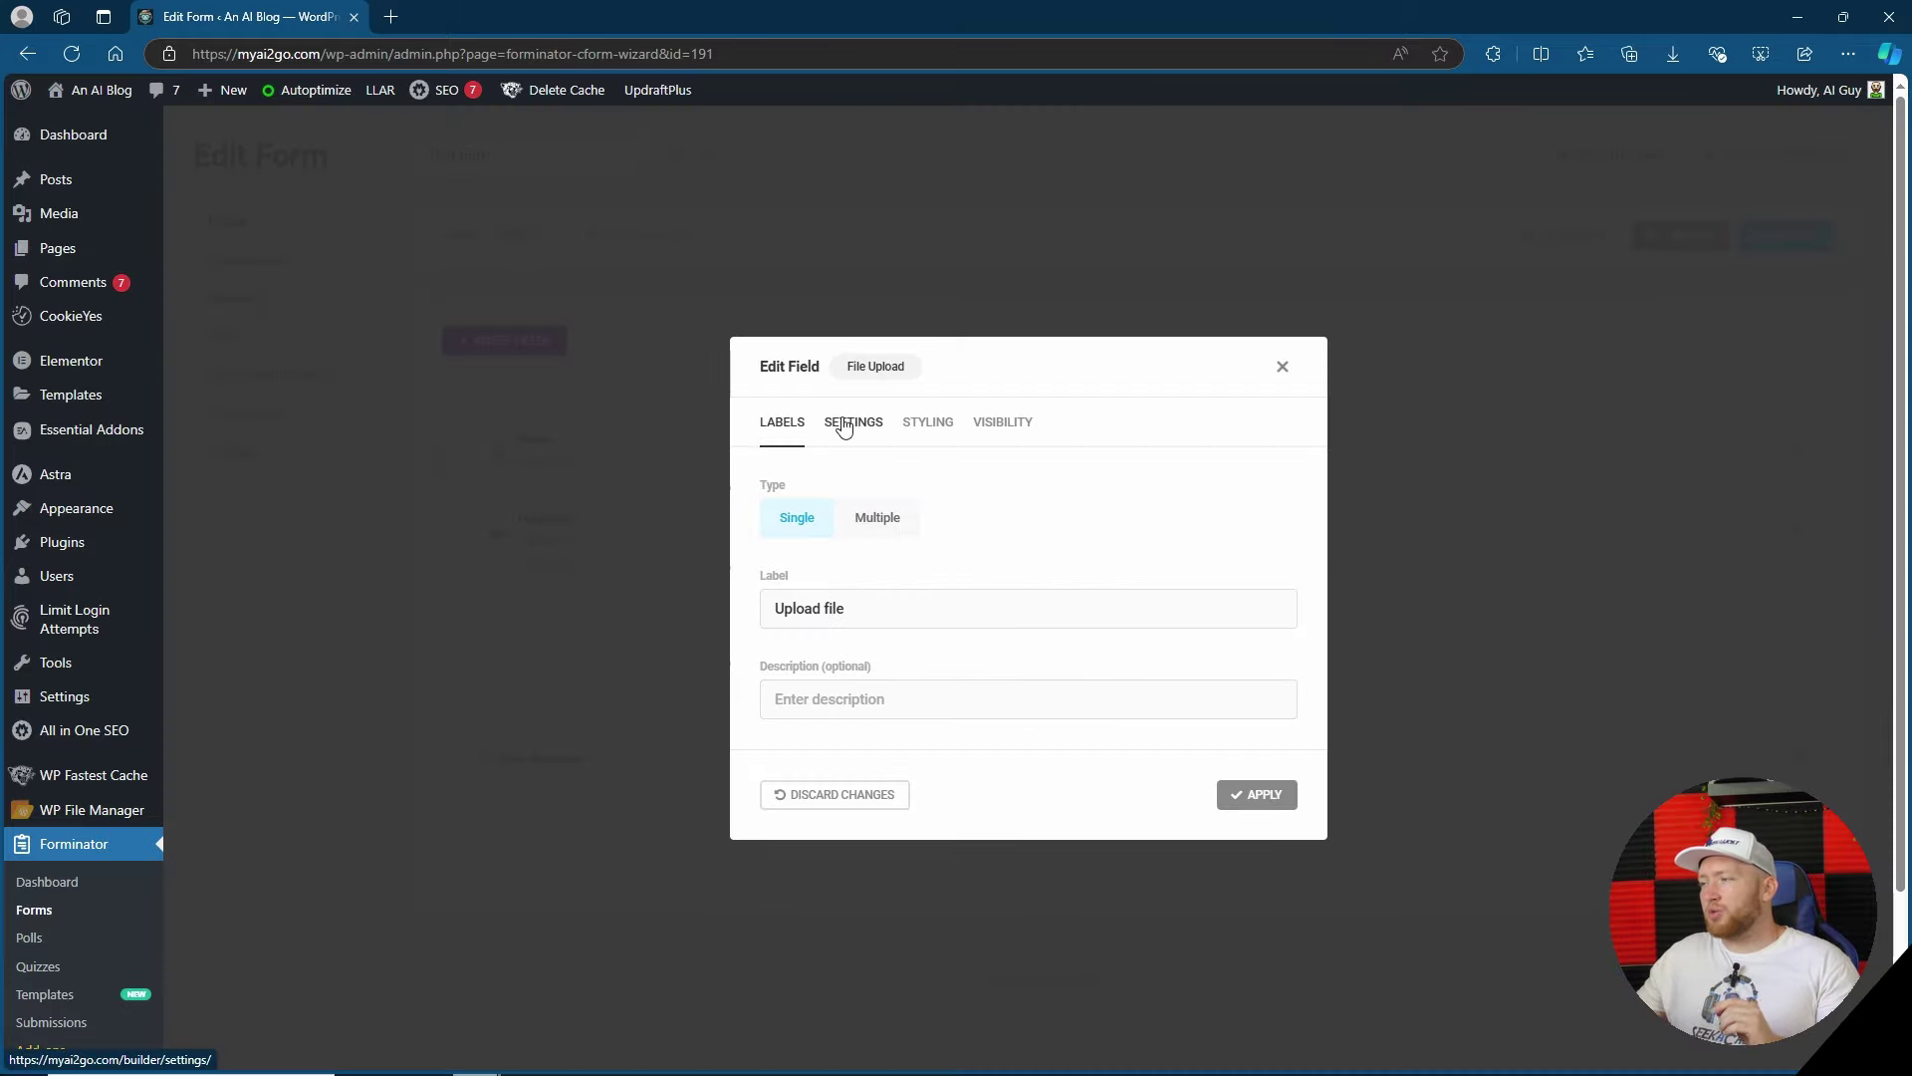
click(843, 424)
click(892, 570)
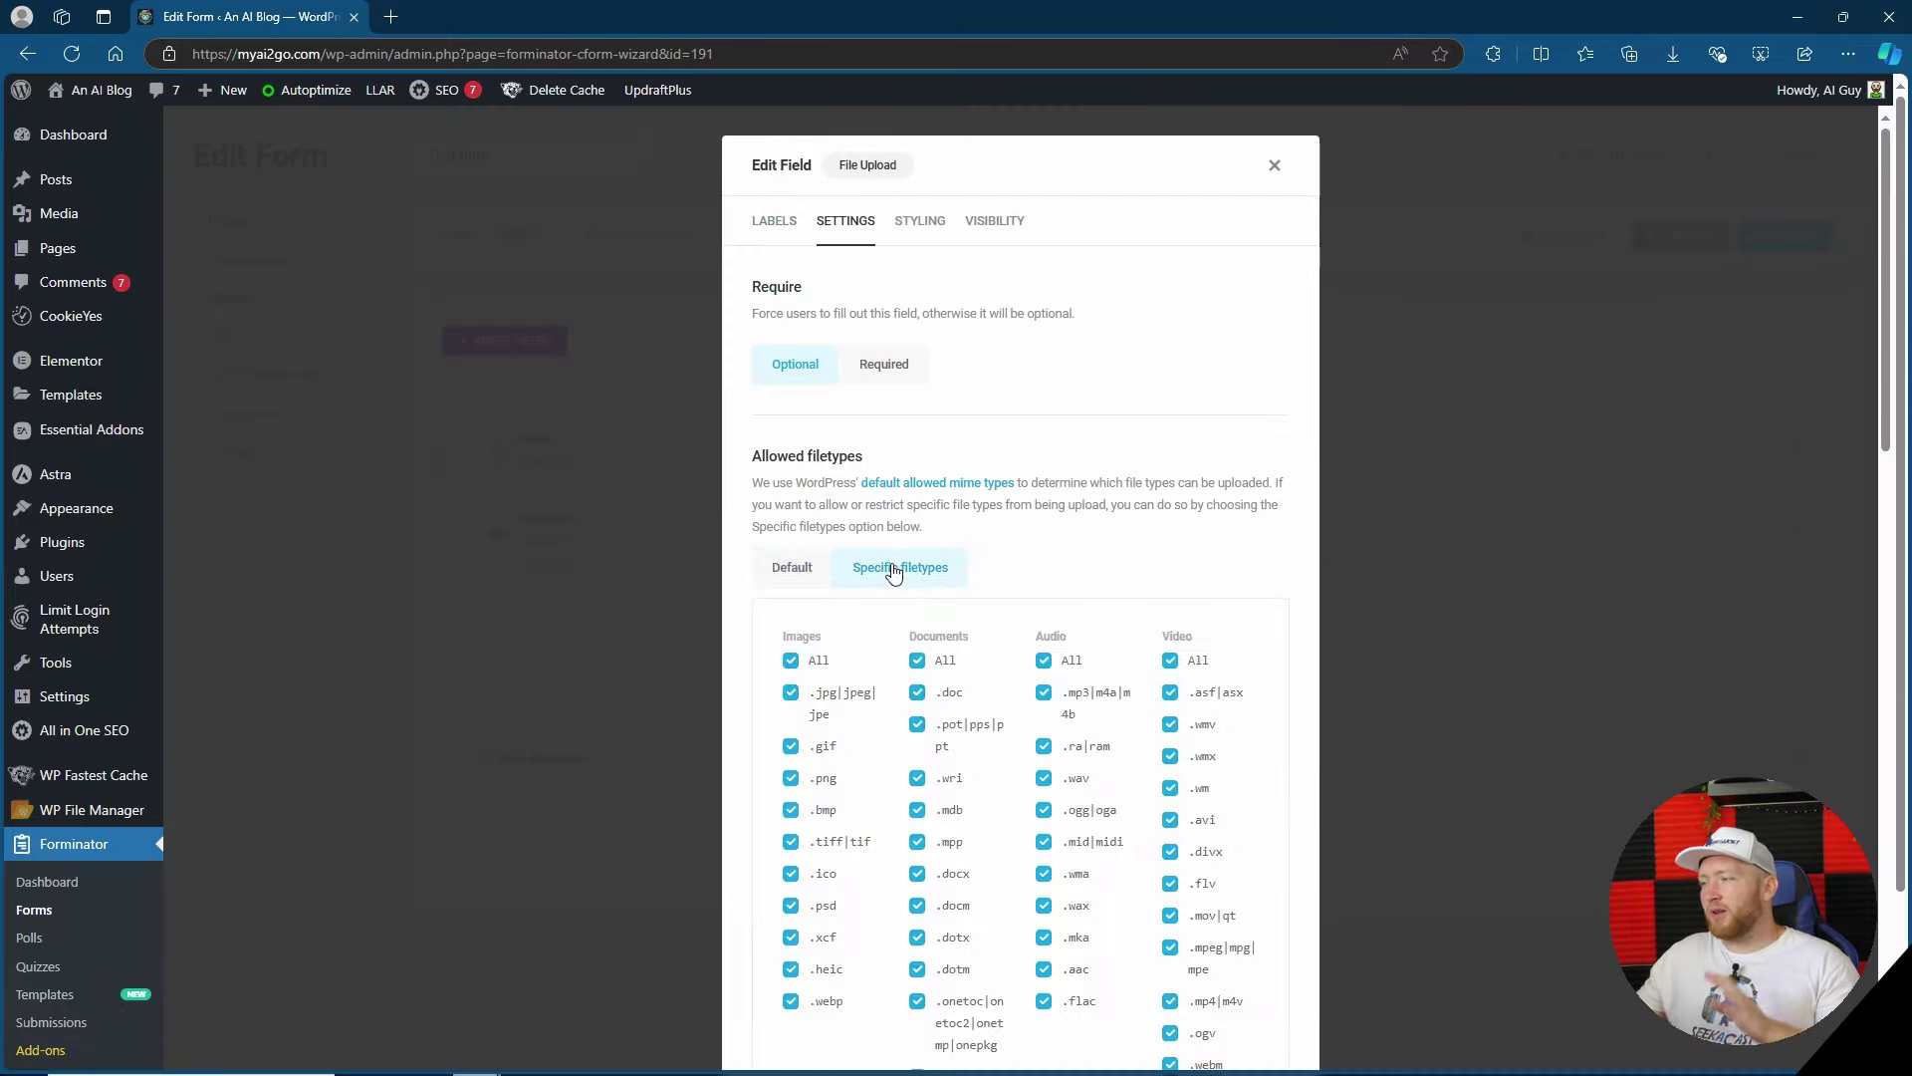
scroll(981, 767, down, 6)
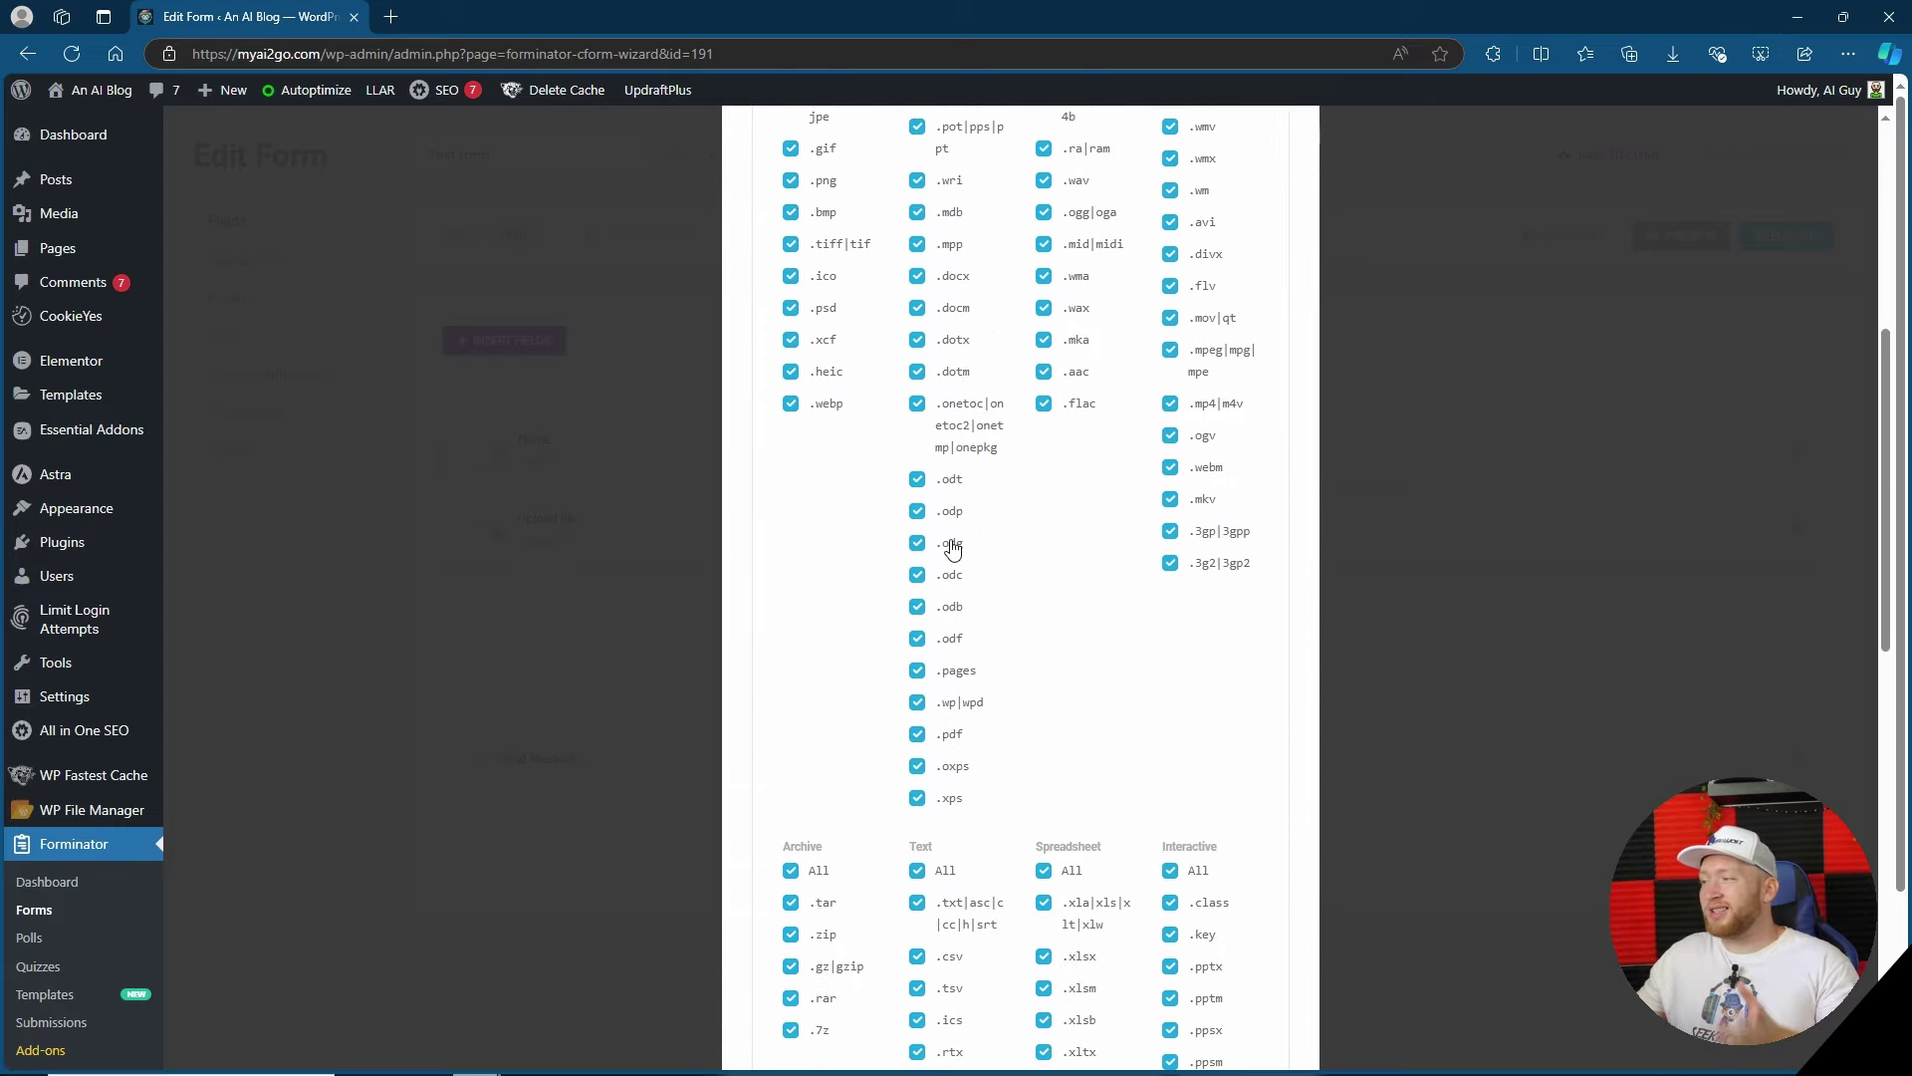
scroll(982, 534, down, 5)
scroll(973, 547, up, 7)
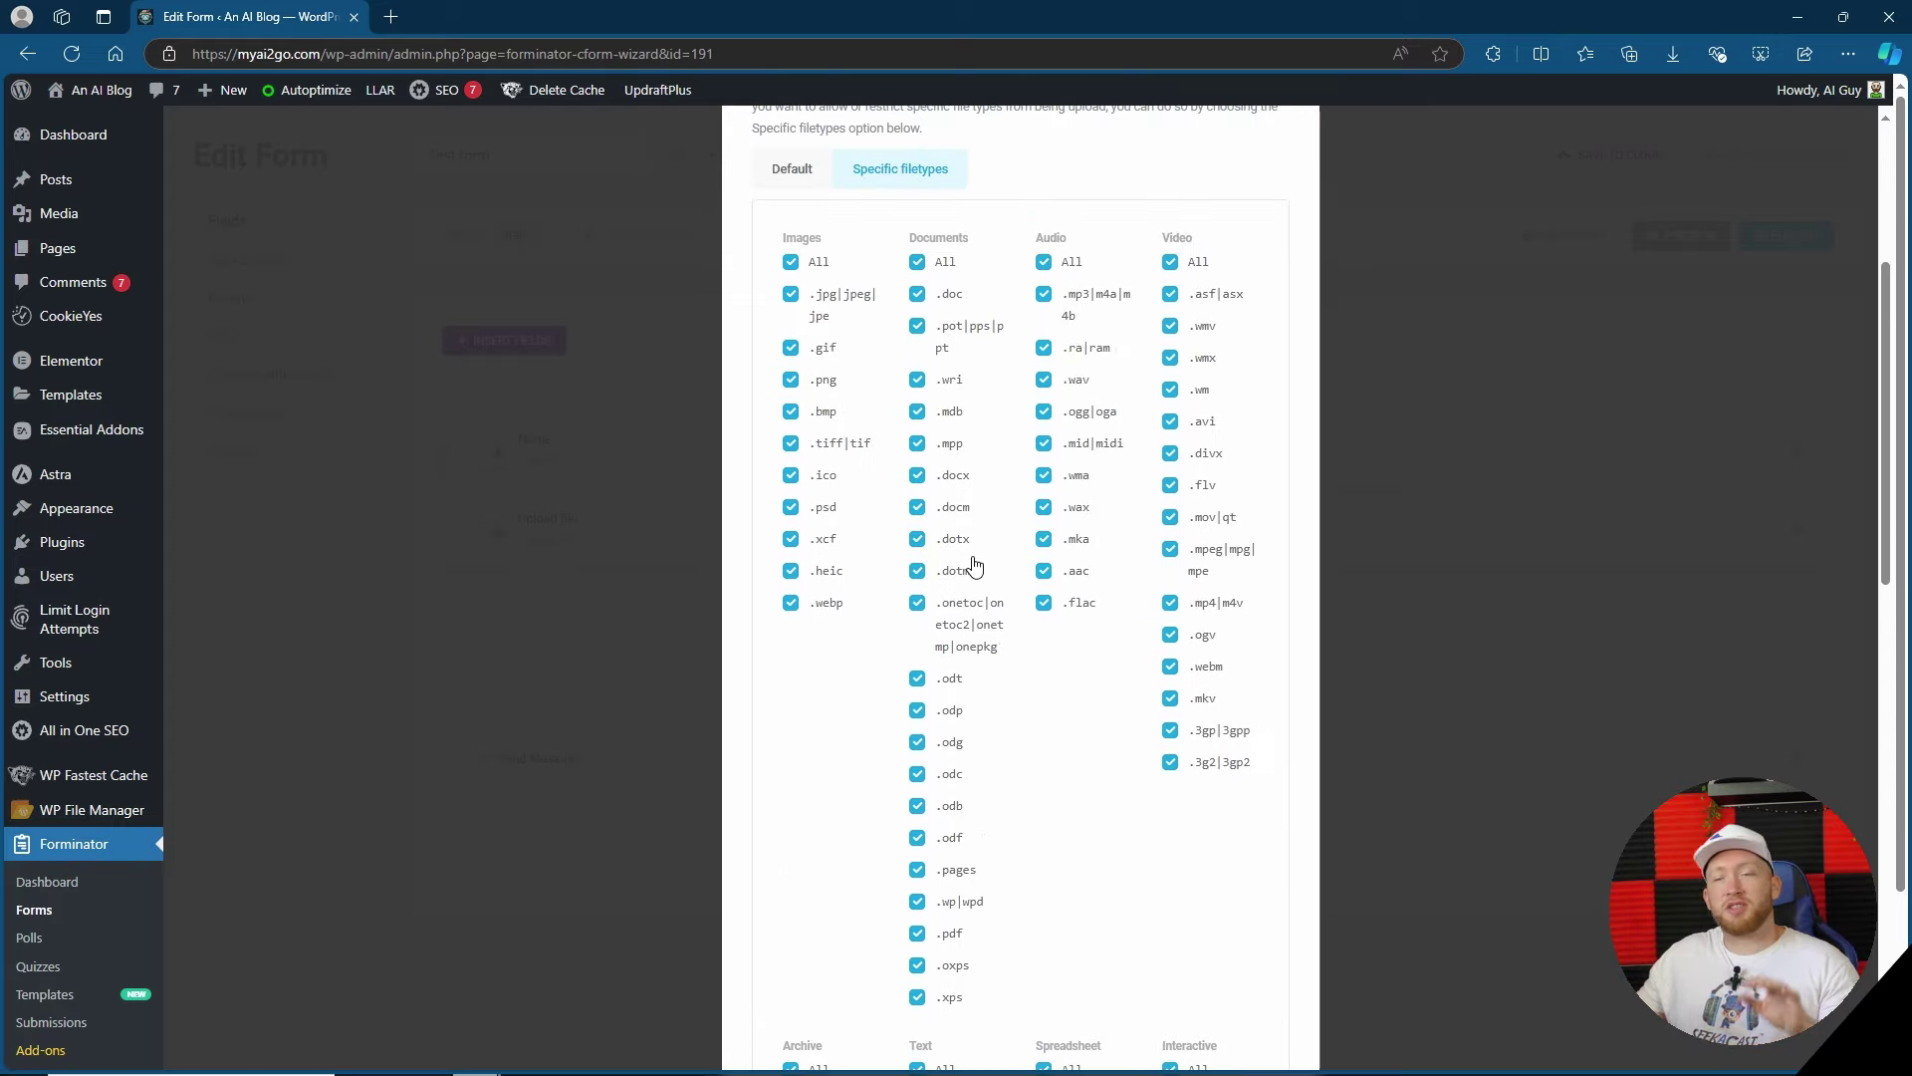
- Clear 'All' for the Images, Documents, Audio, Video, Archive, Text and Spreadsheet filetype groups
click(791, 261)
click(917, 262)
click(1044, 262)
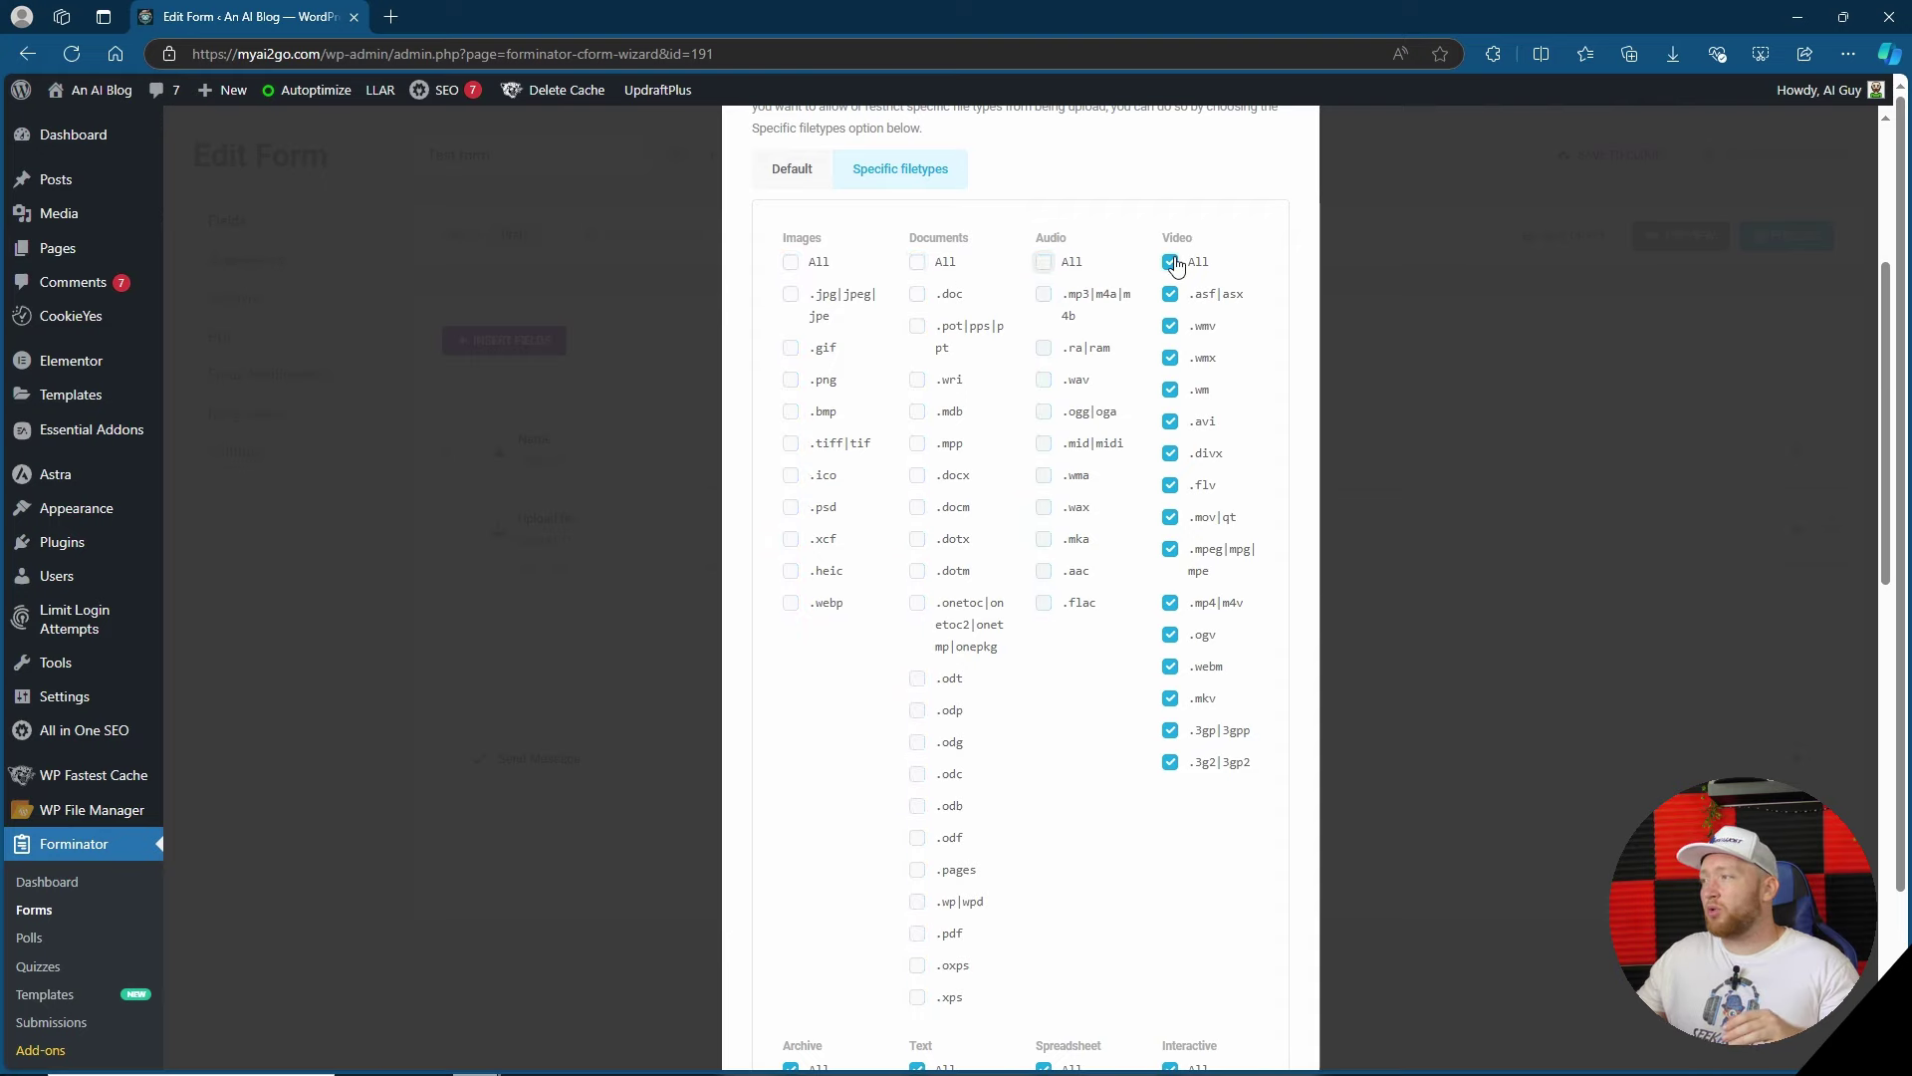
click(1170, 263)
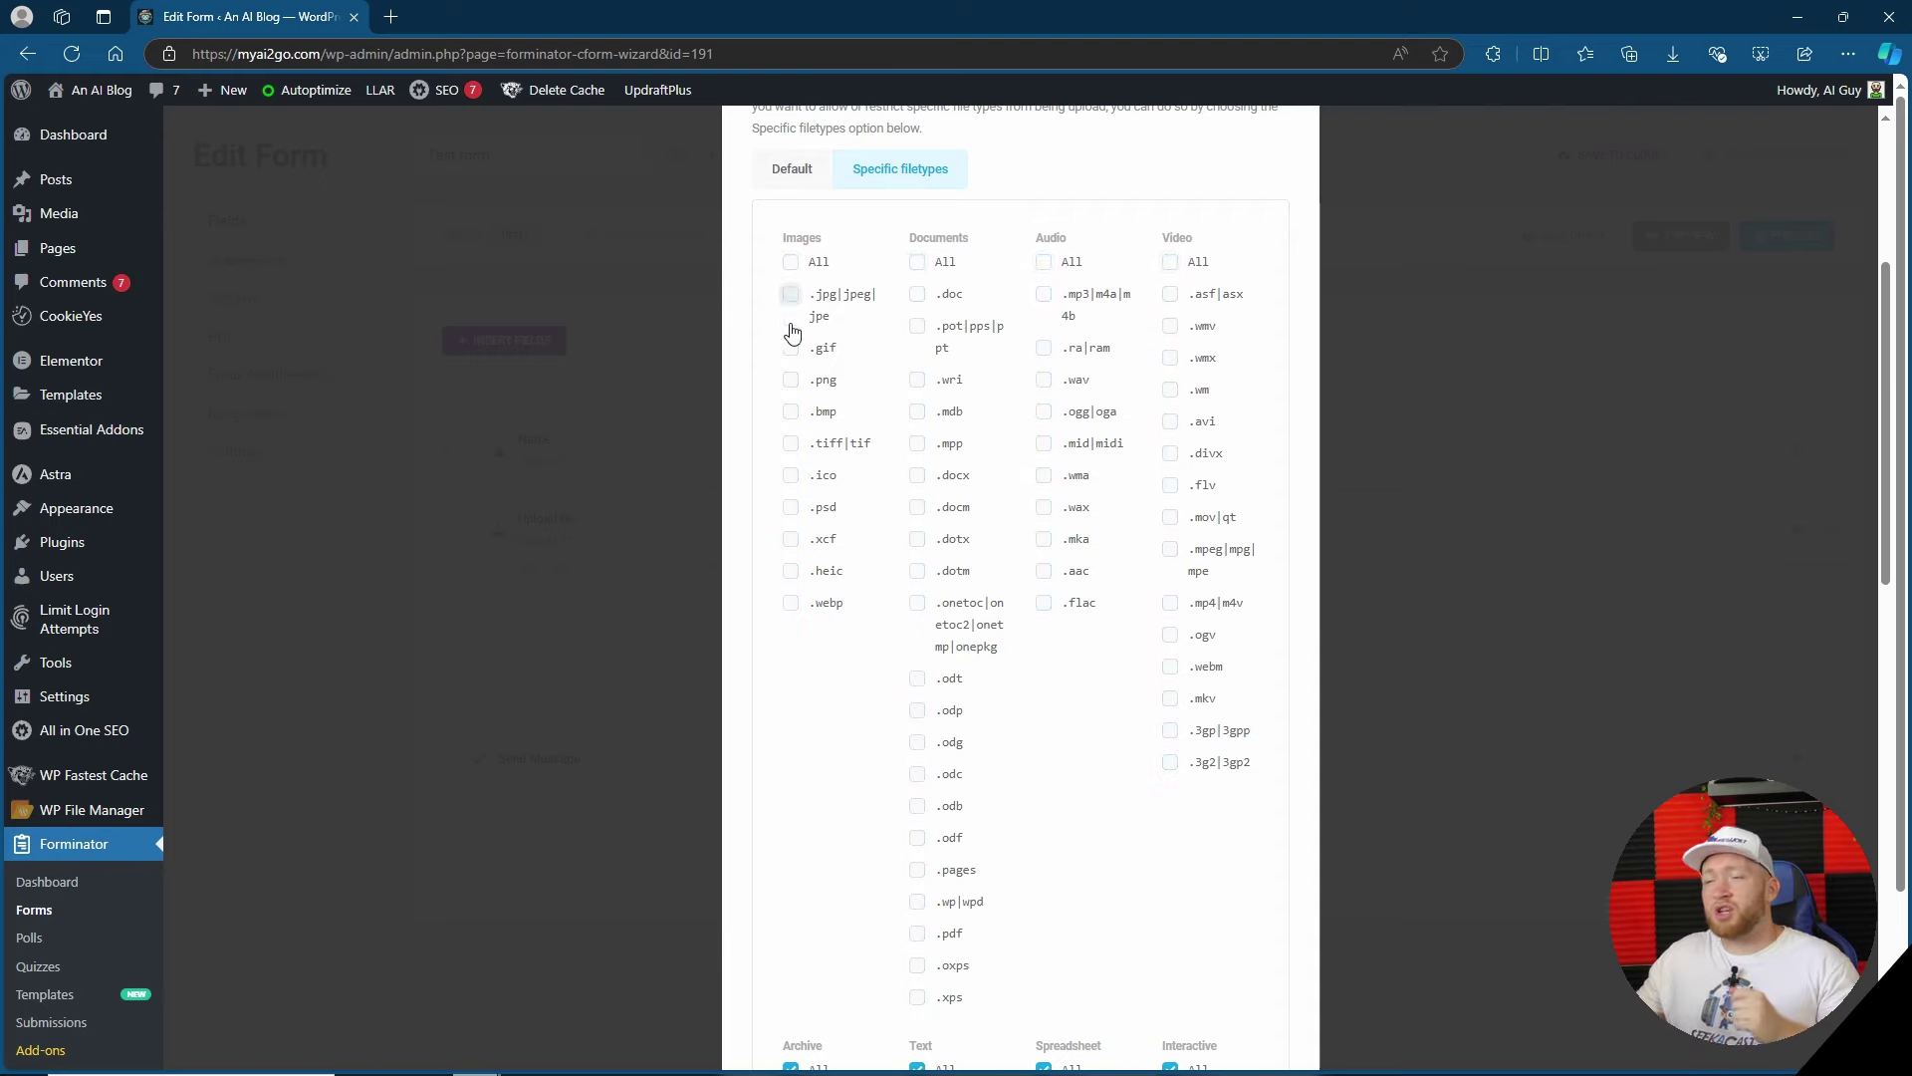
scroll(1095, 608, down, 2)
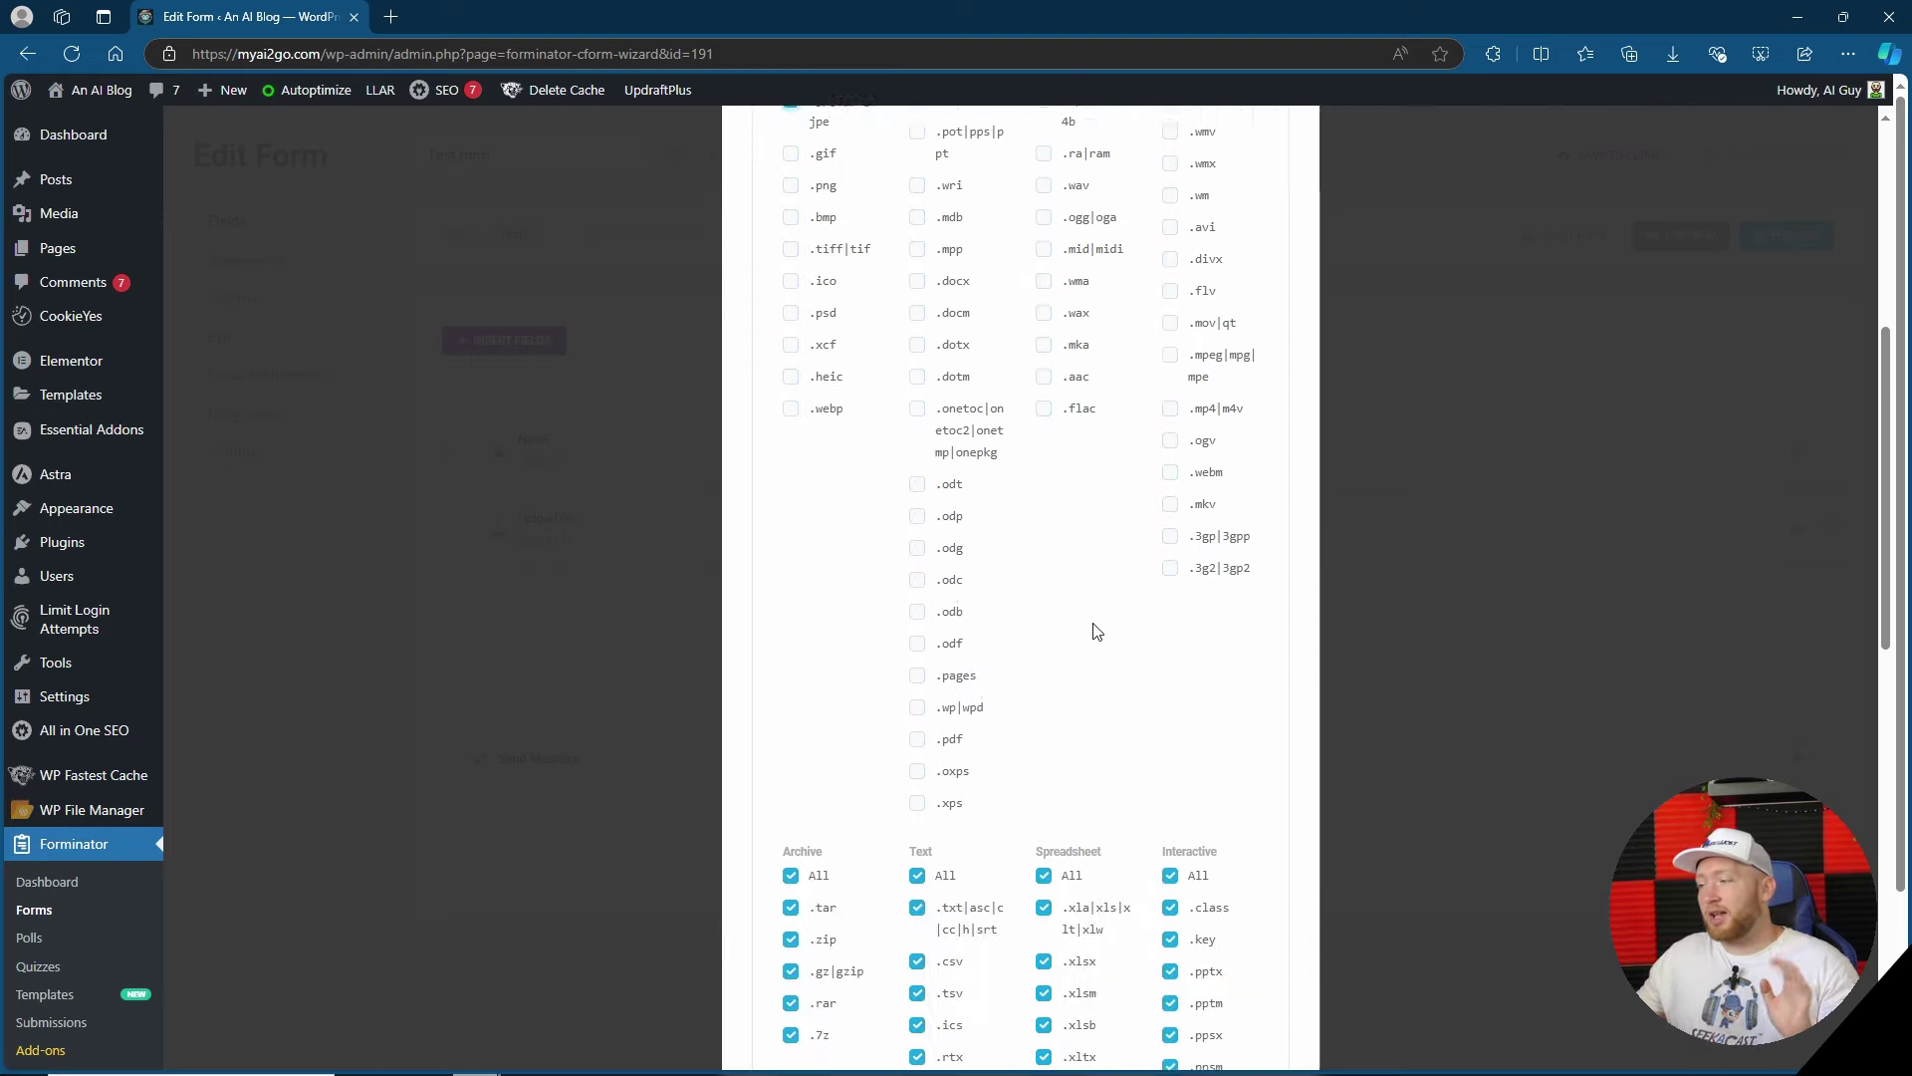
click(791, 871)
click(917, 870)
click(1044, 871)
- Keep the 8 MB per-file upload limit and apply the upload field settings
scroll(1046, 647, up, 4)
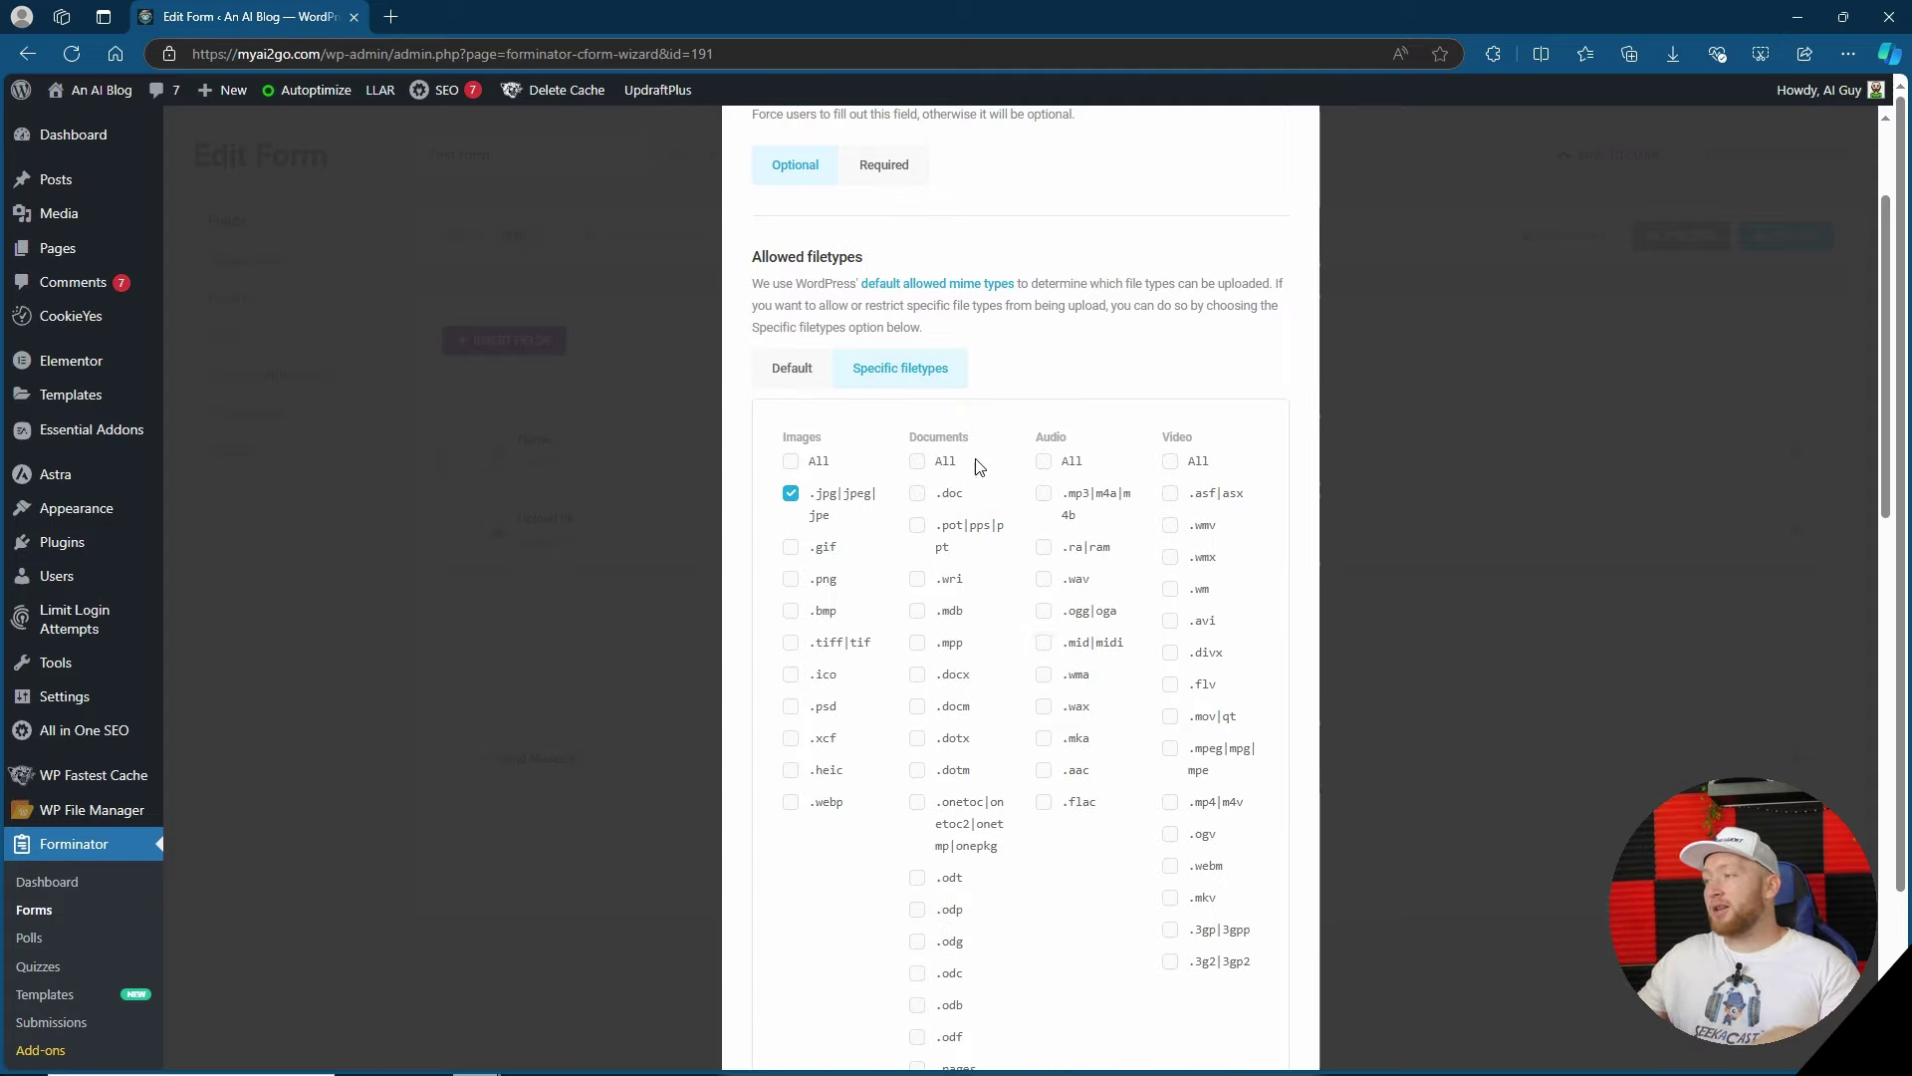
scroll(1122, 518, down, 4)
scroll(1102, 488, down, 5)
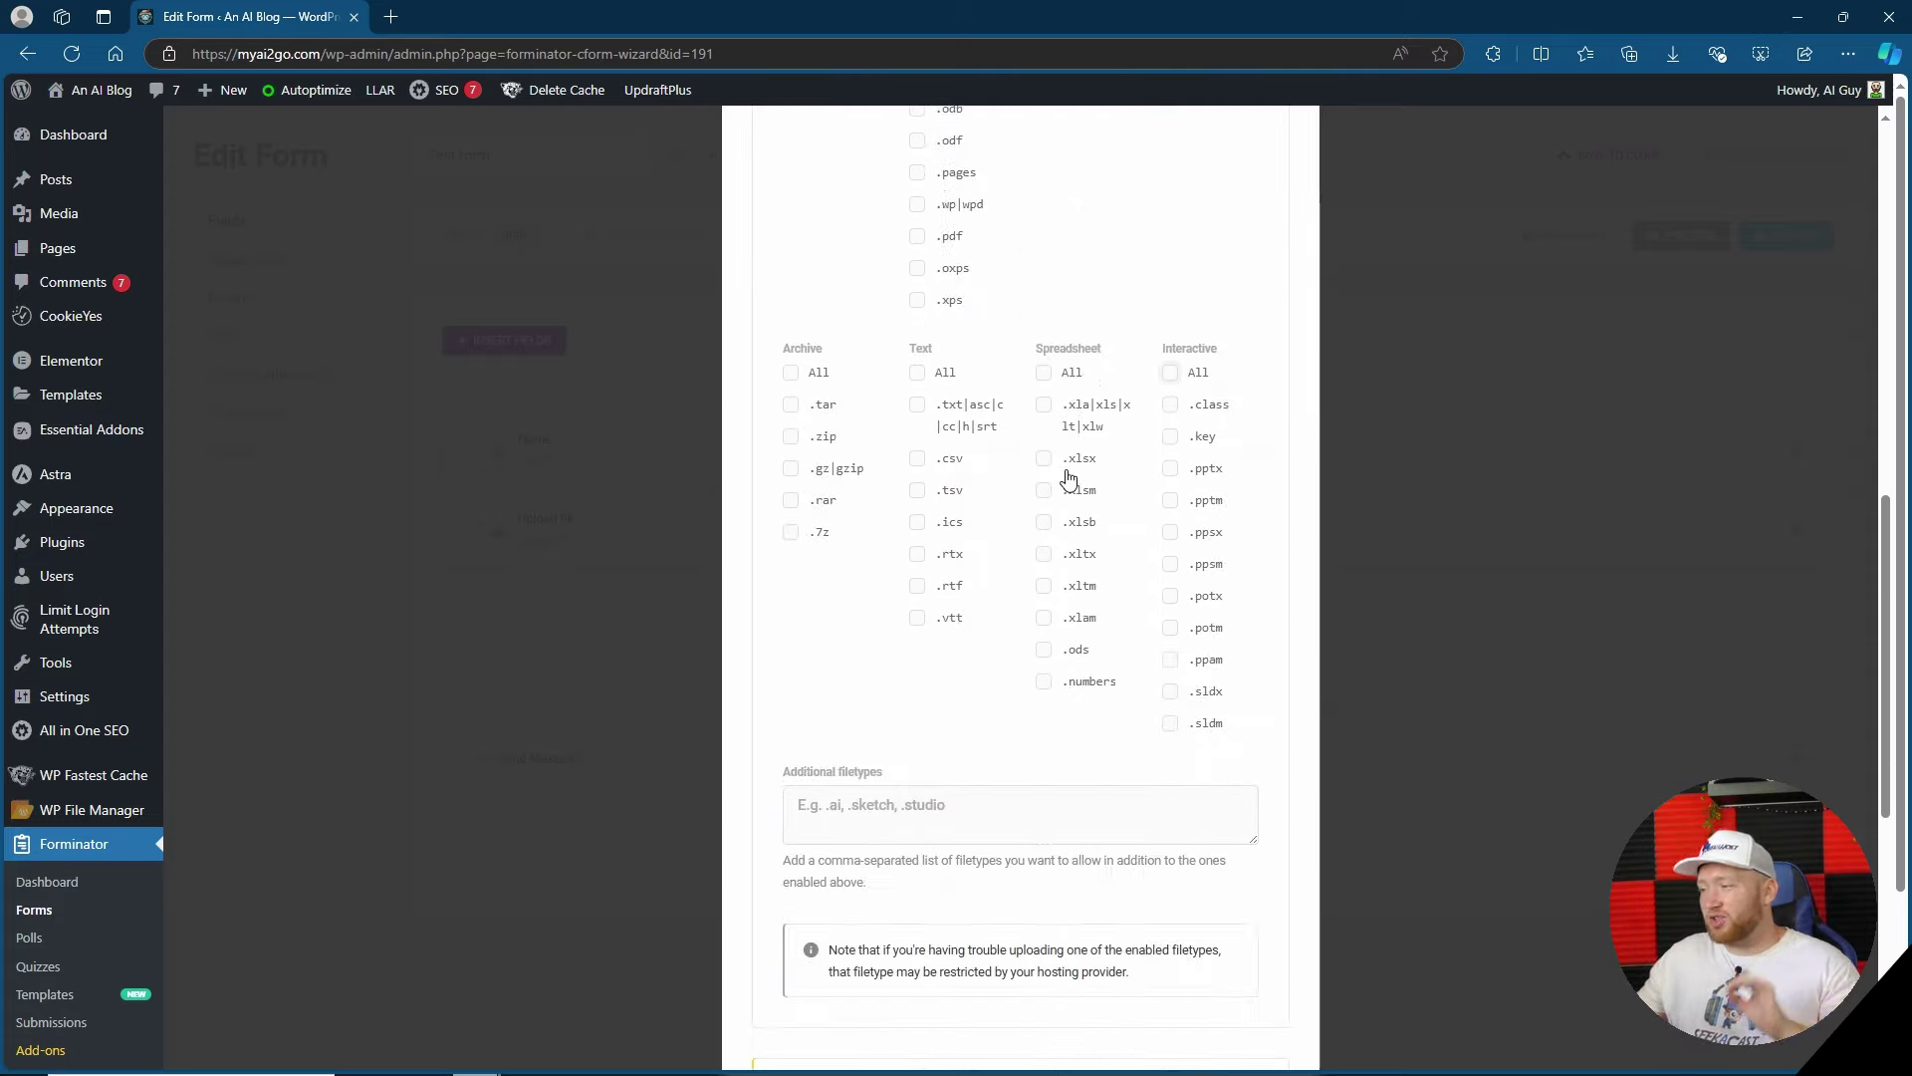
scroll(1069, 478, down, 5)
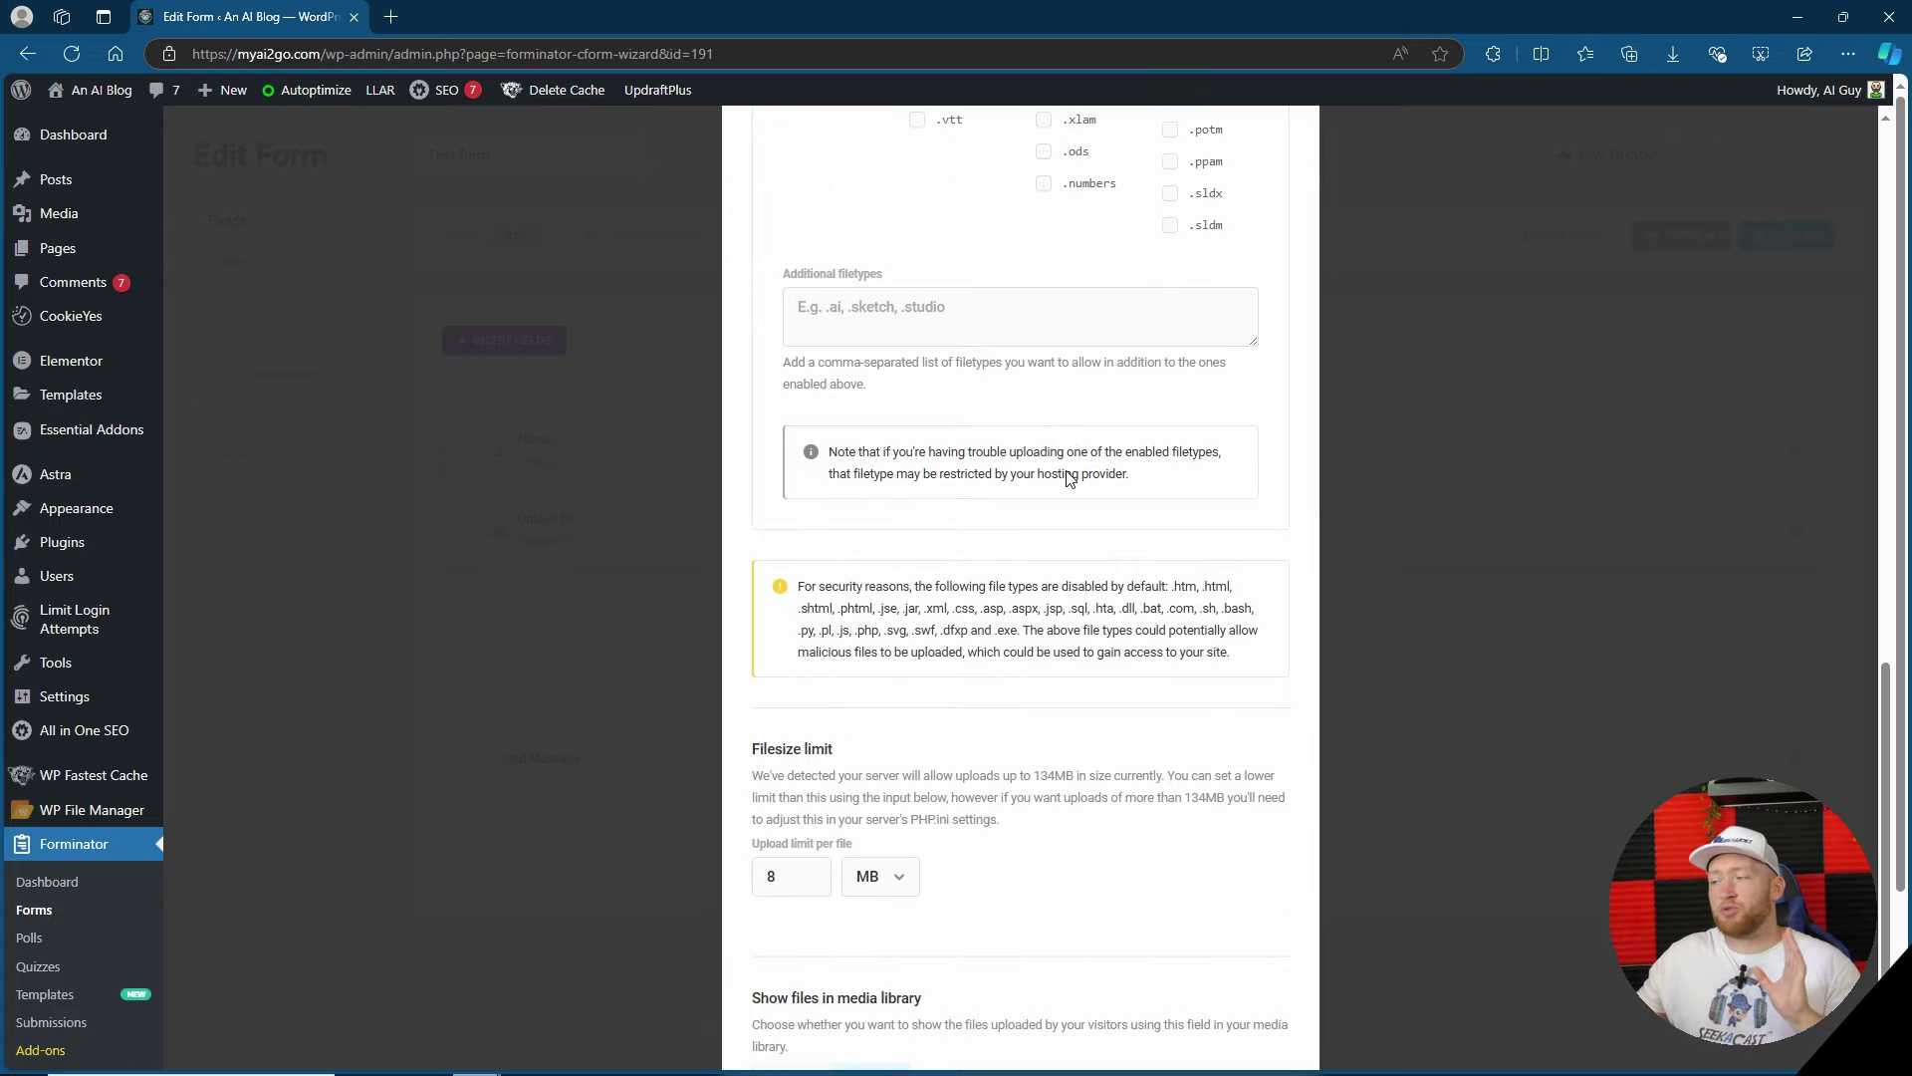
scroll(1074, 493, down, 2)
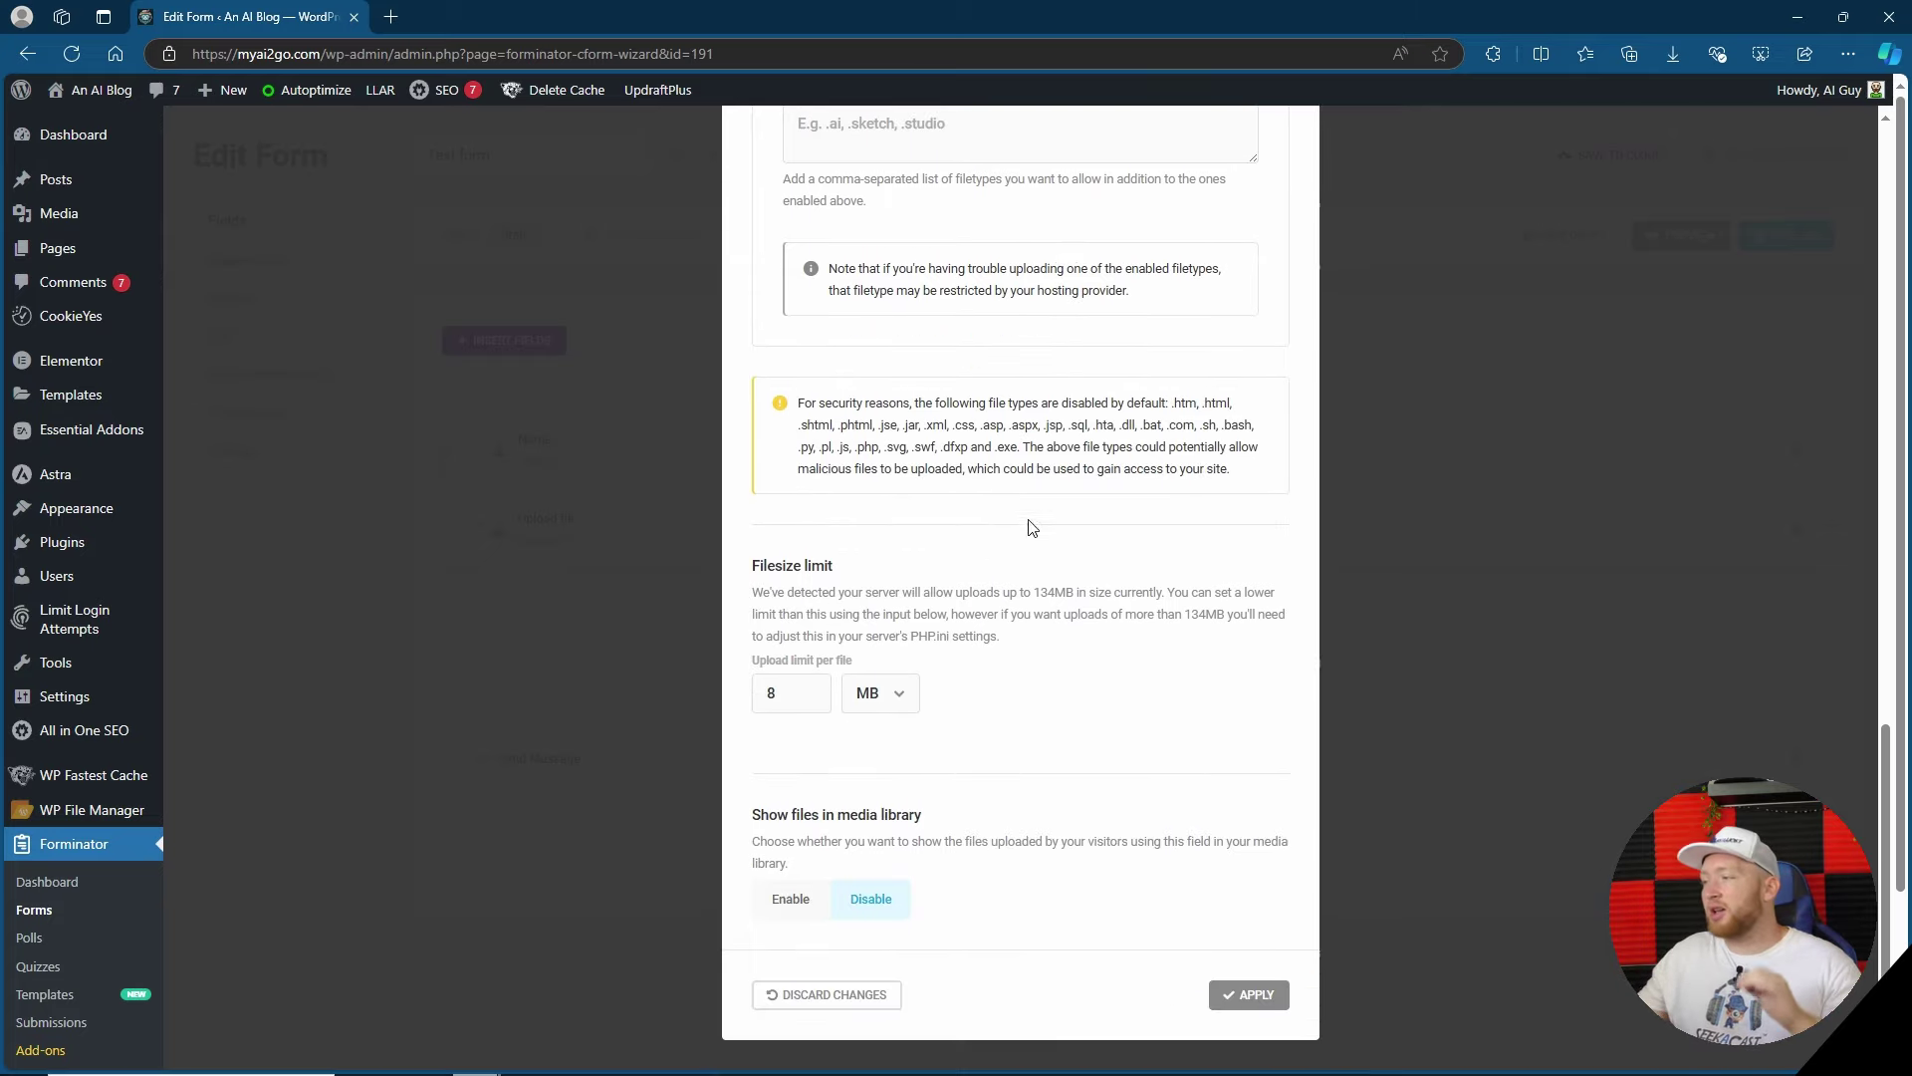
click(787, 694)
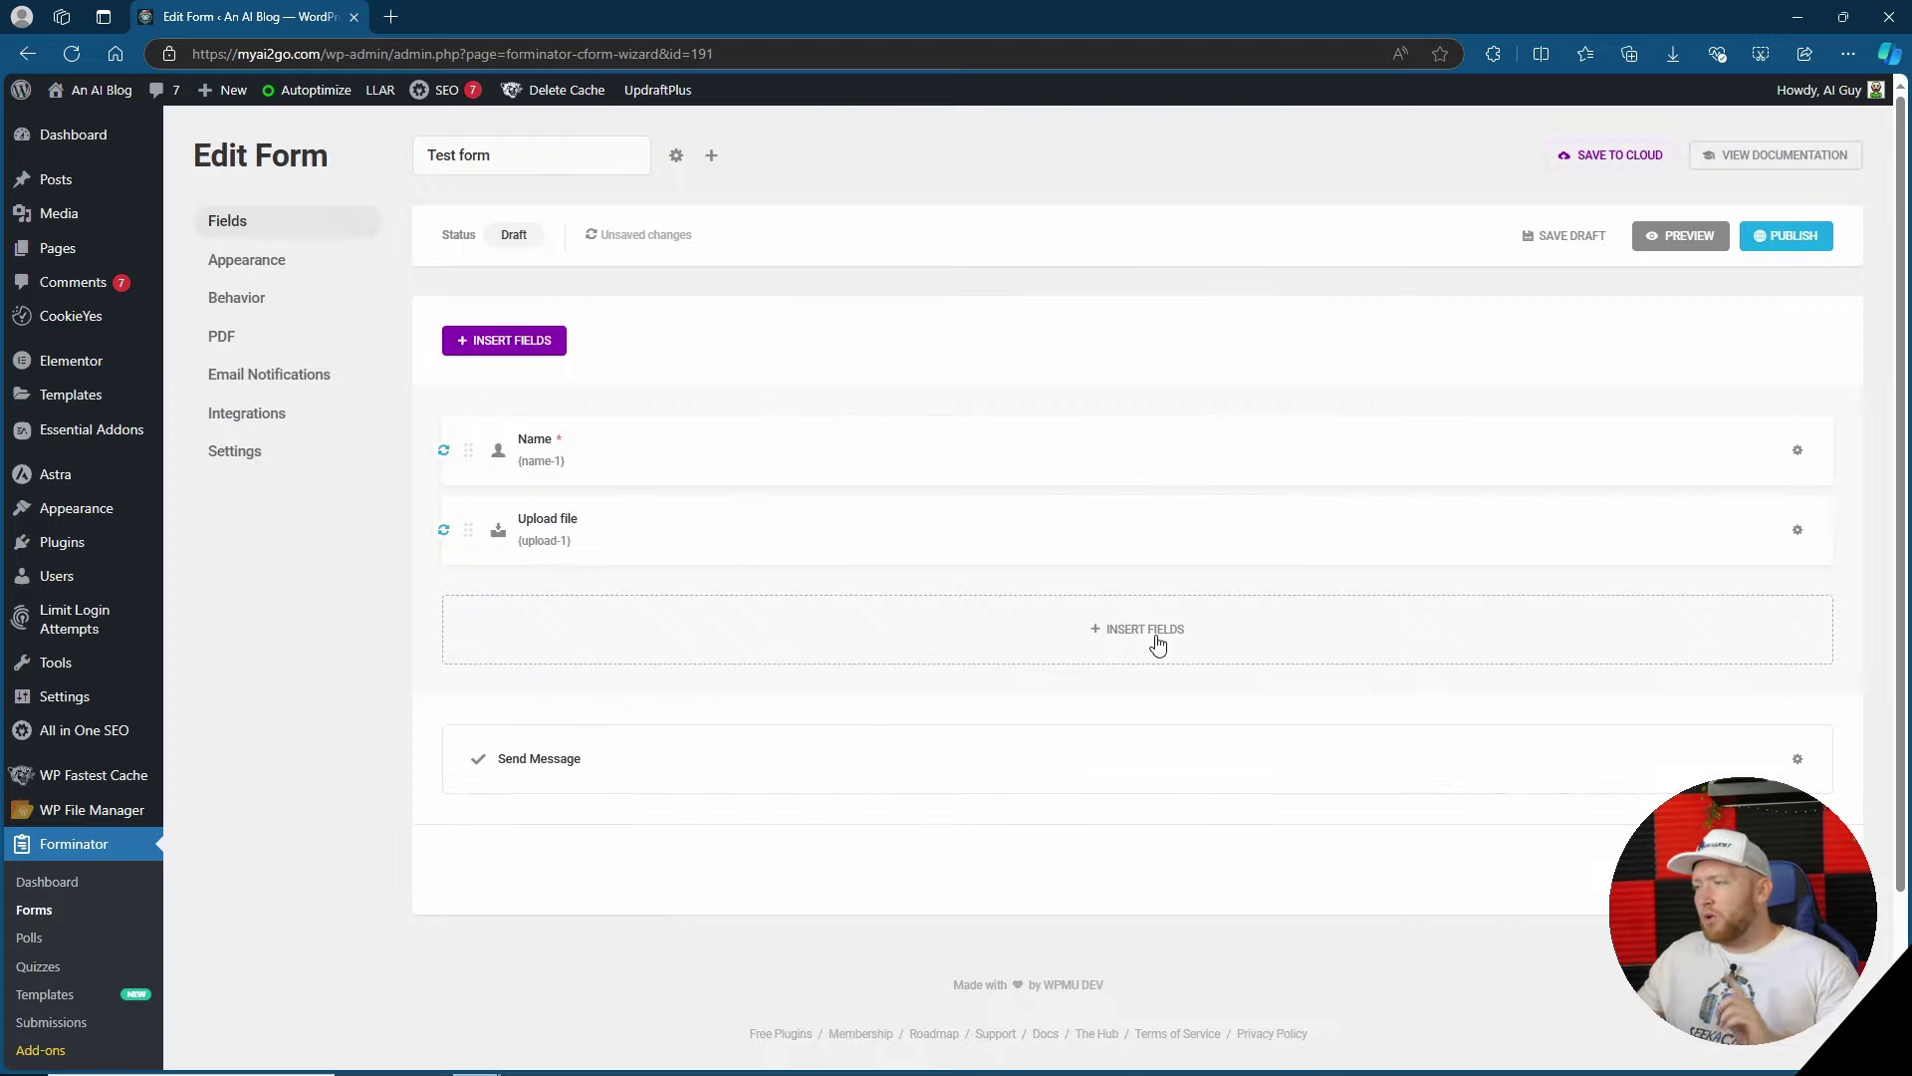
click(1157, 640)
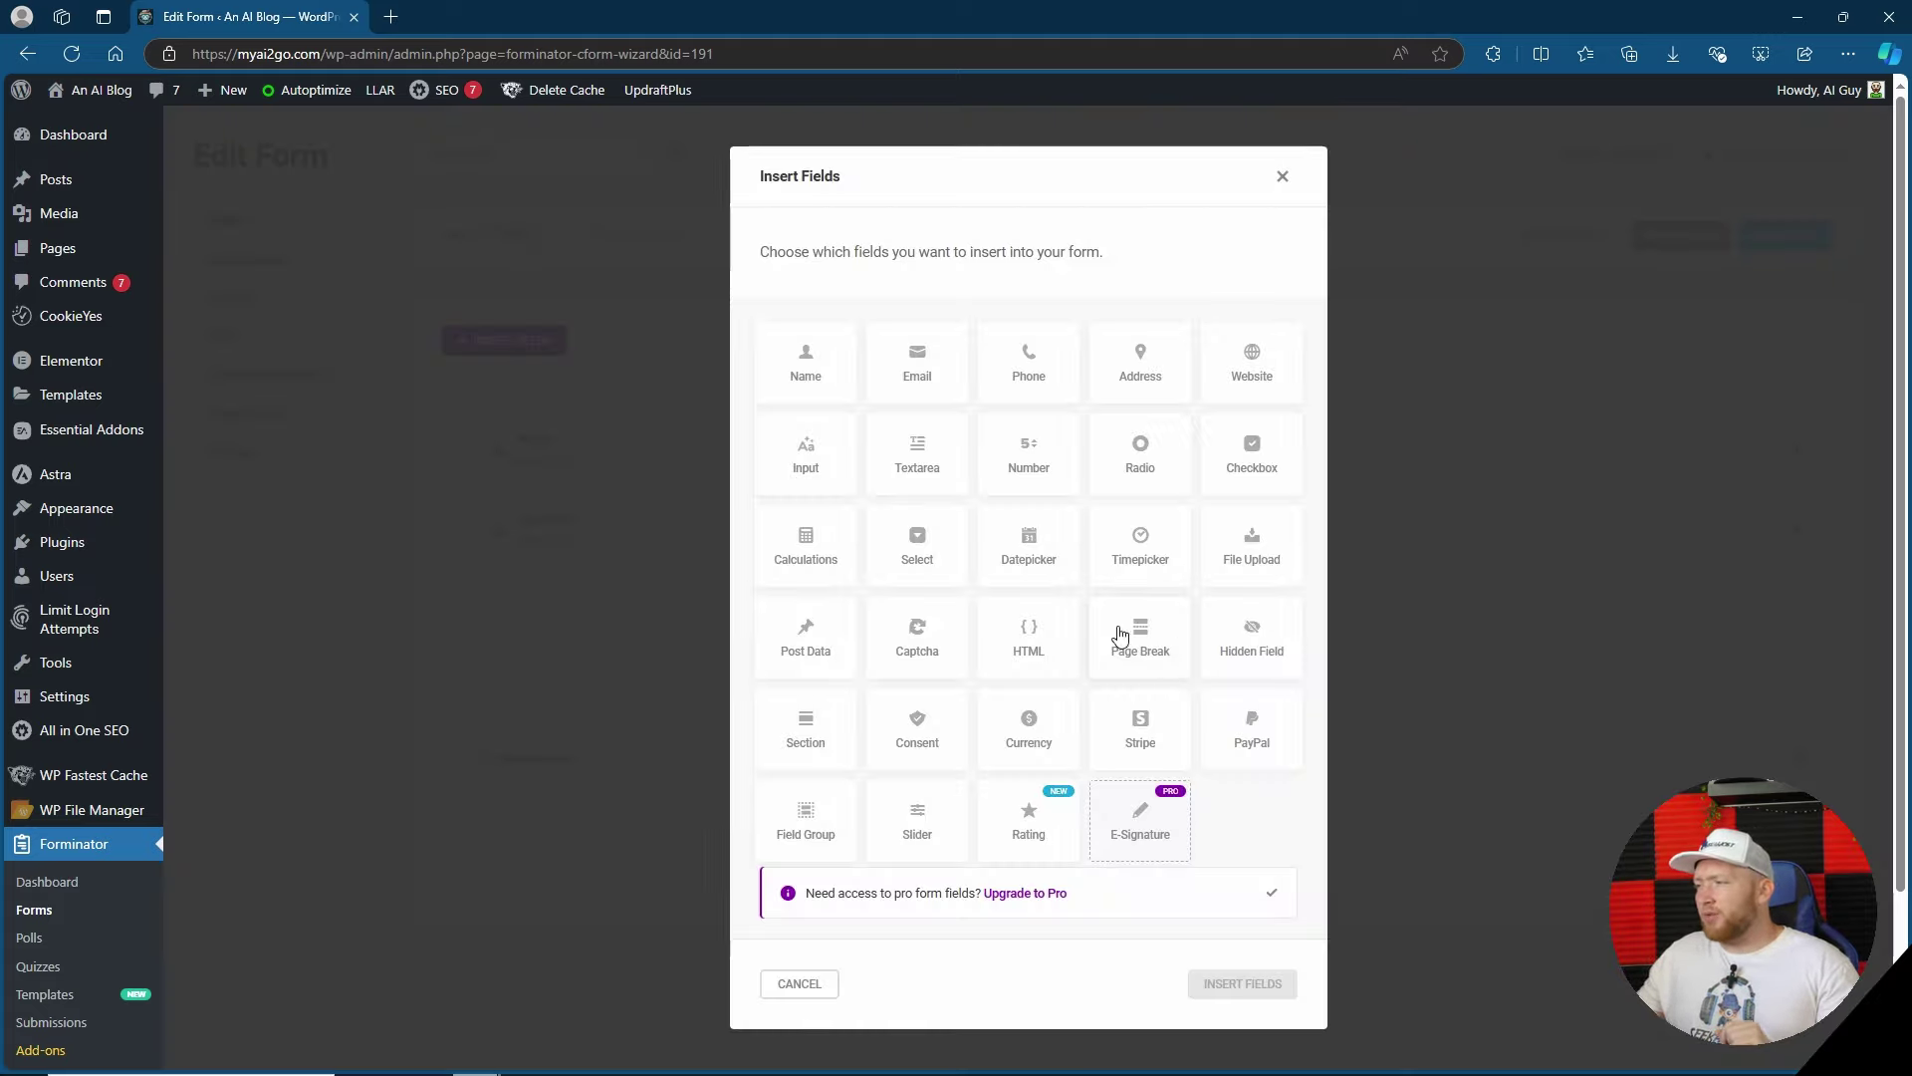
- Insert an Input field and add a visibility rule to it
click(835, 476)
click(1243, 984)
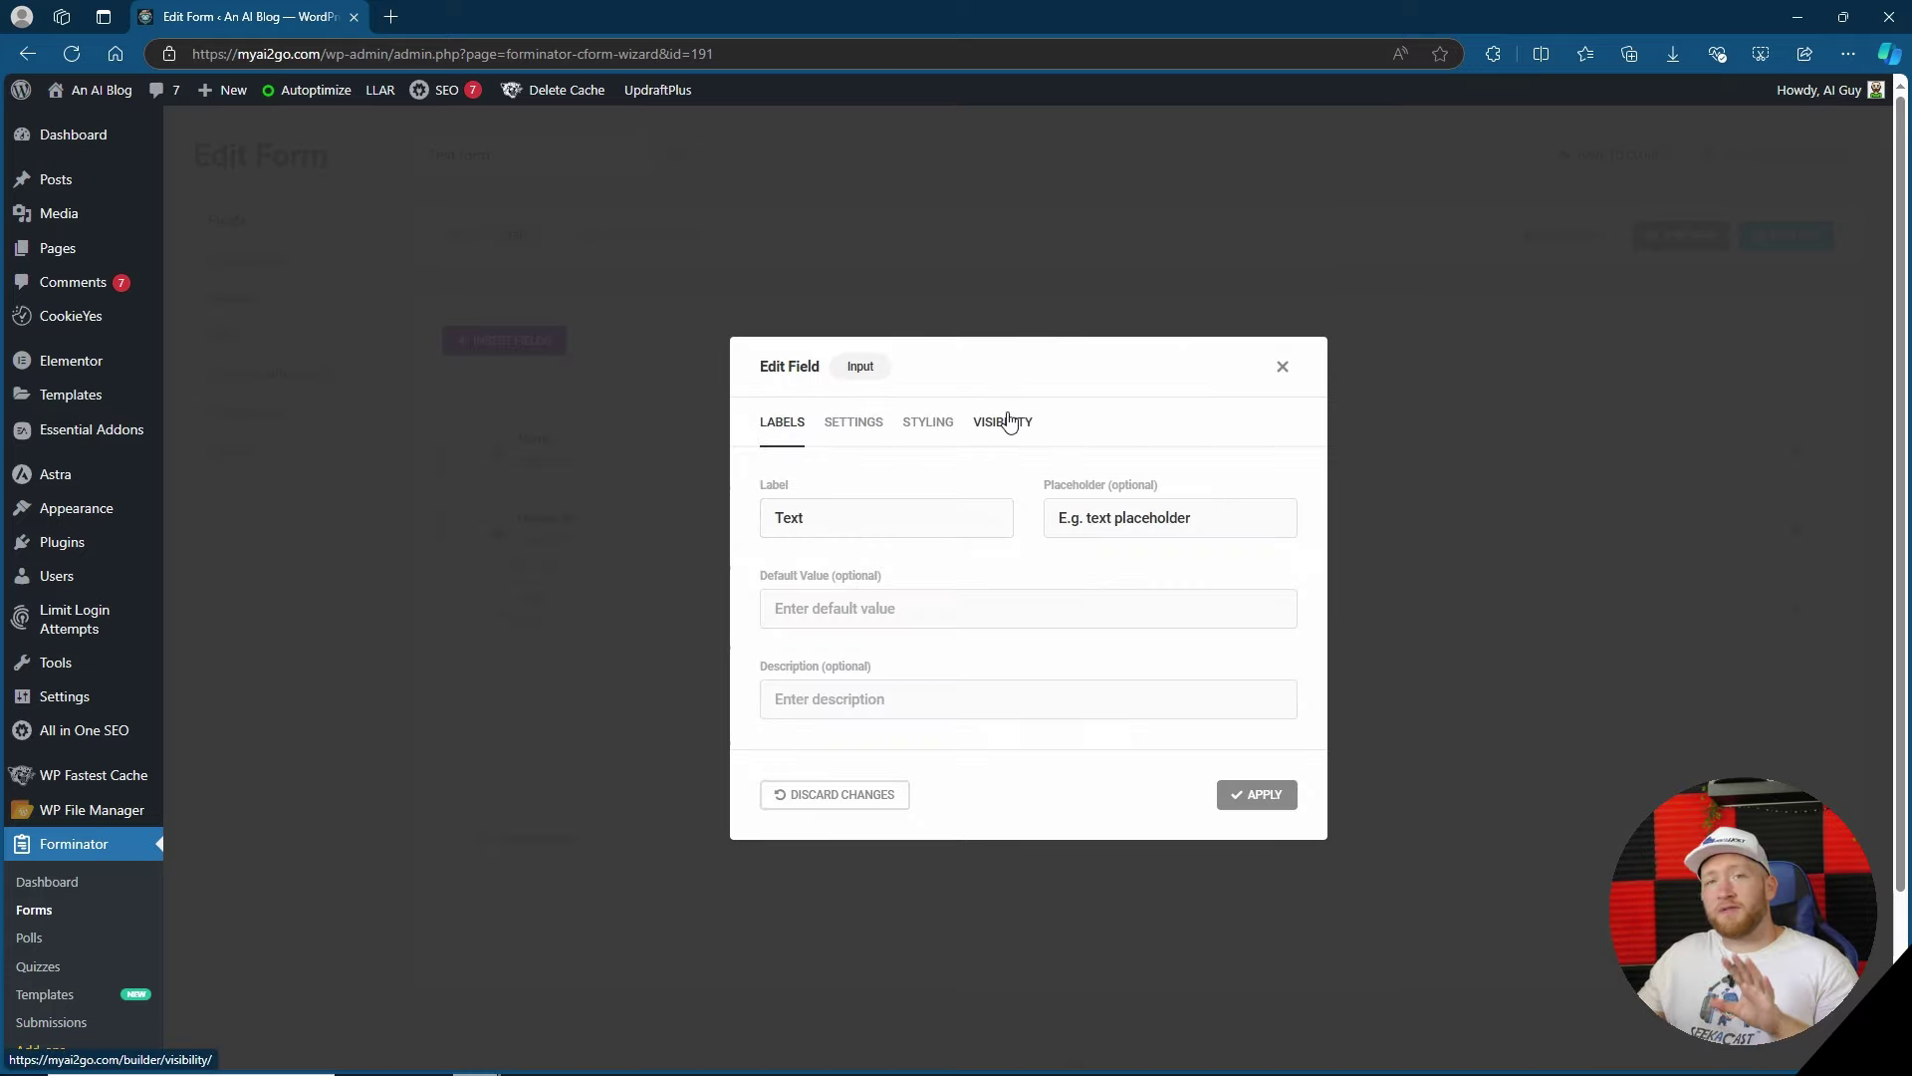
click(1009, 422)
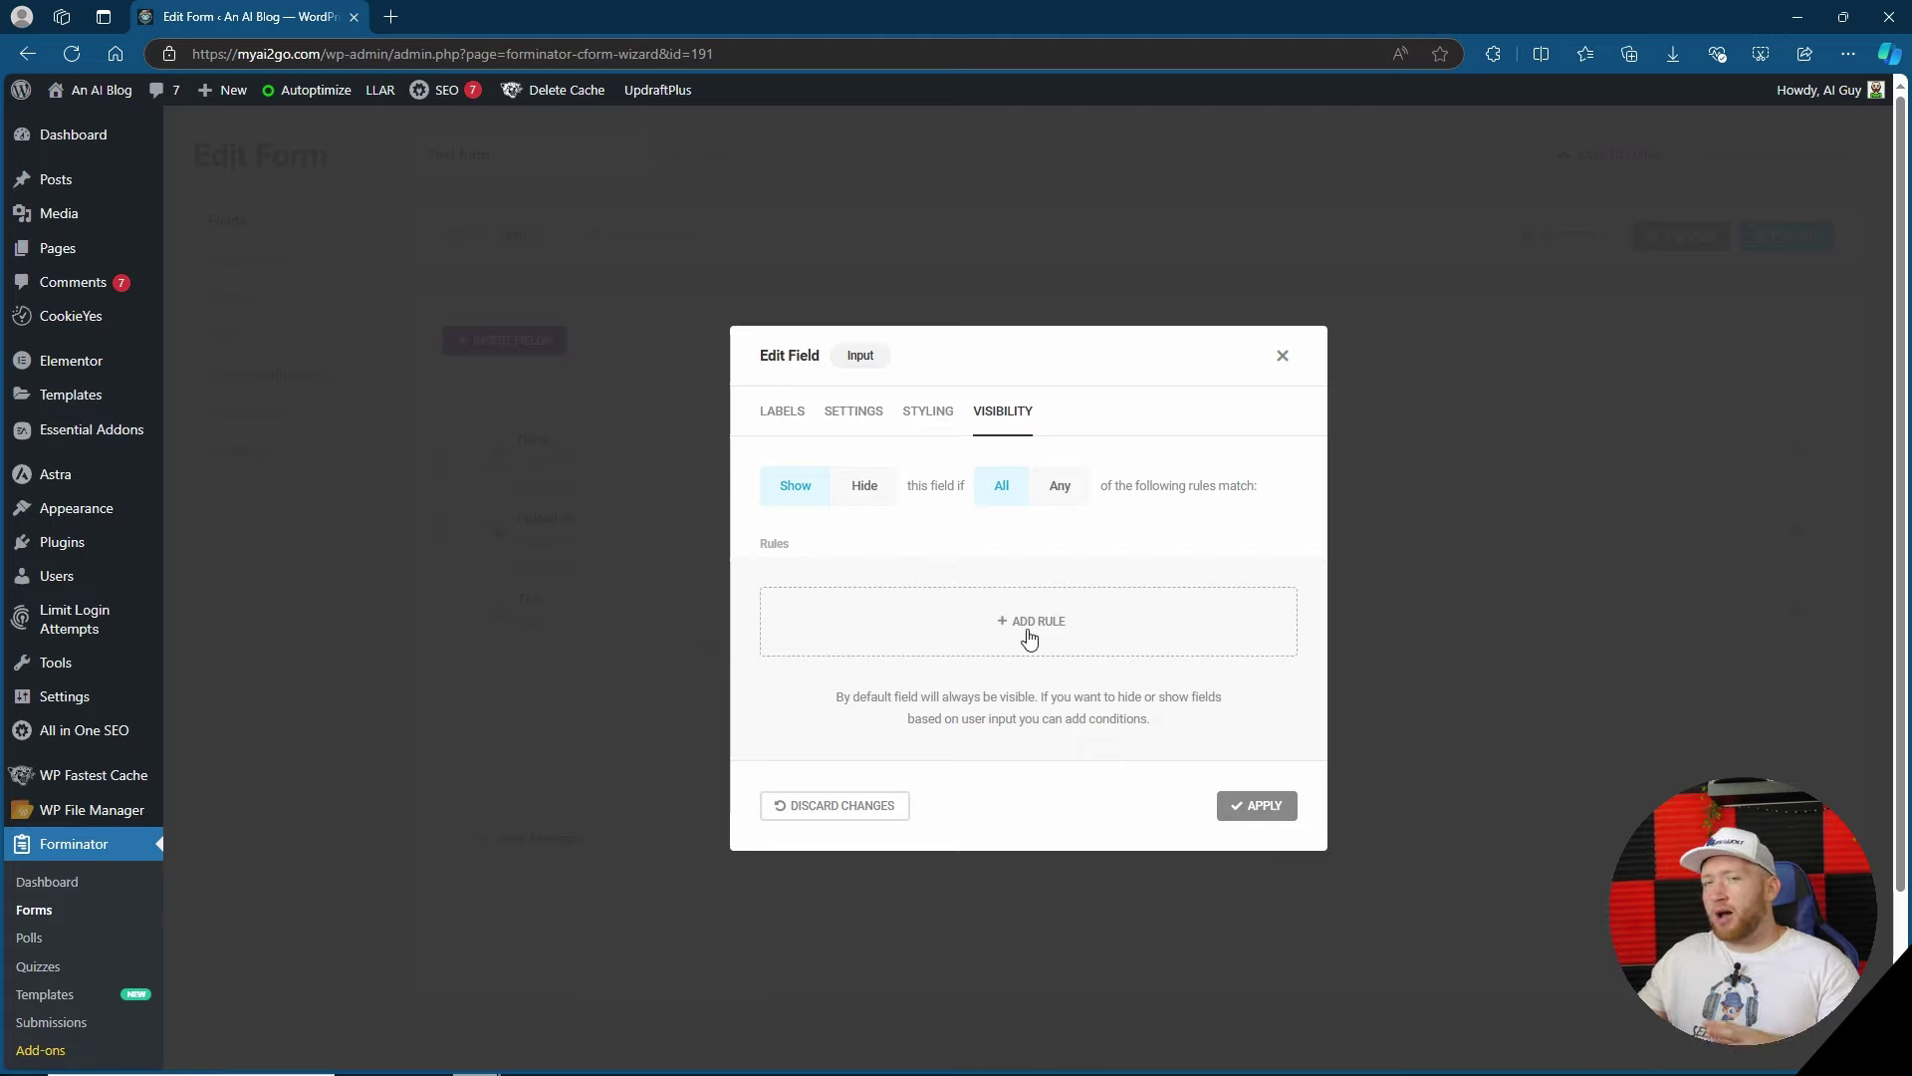
click(1029, 638)
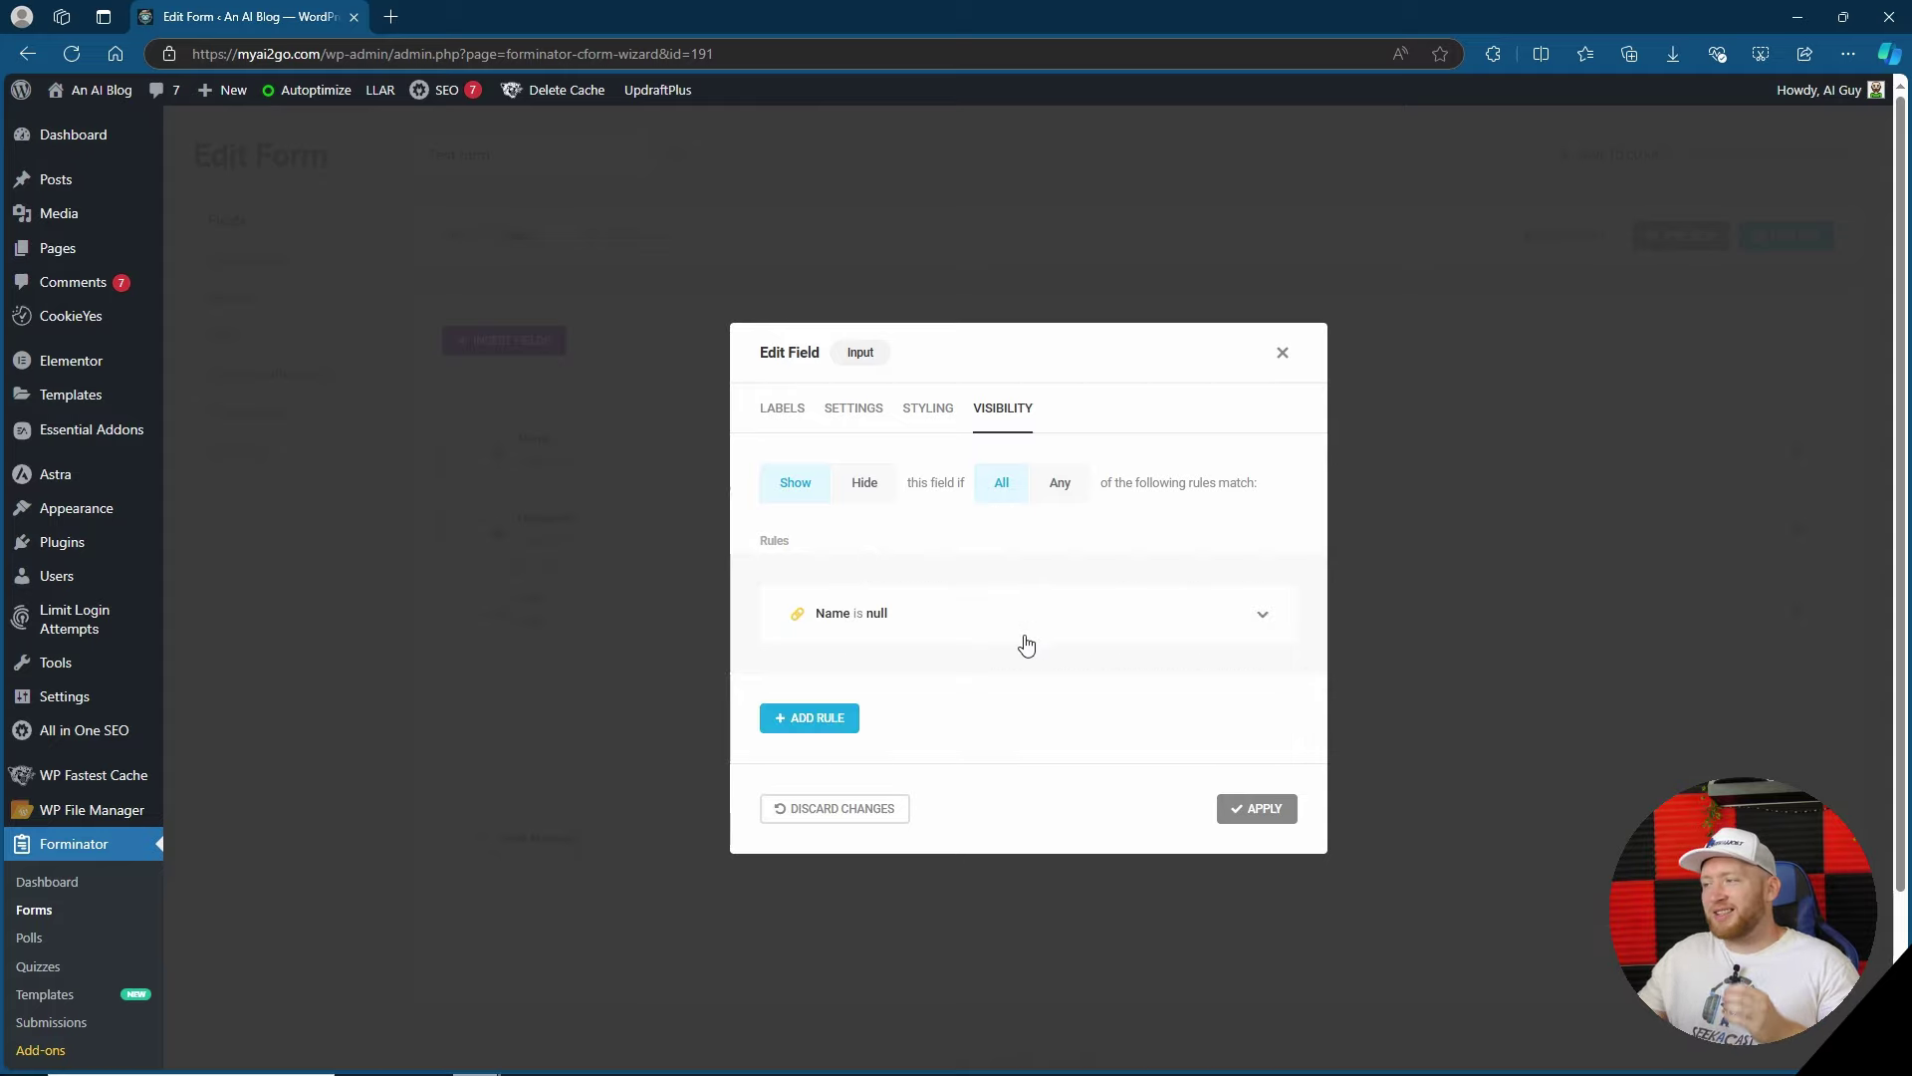
- Base the rule on the Upload file | upload-1 field with condition 'Is'
click(1261, 620)
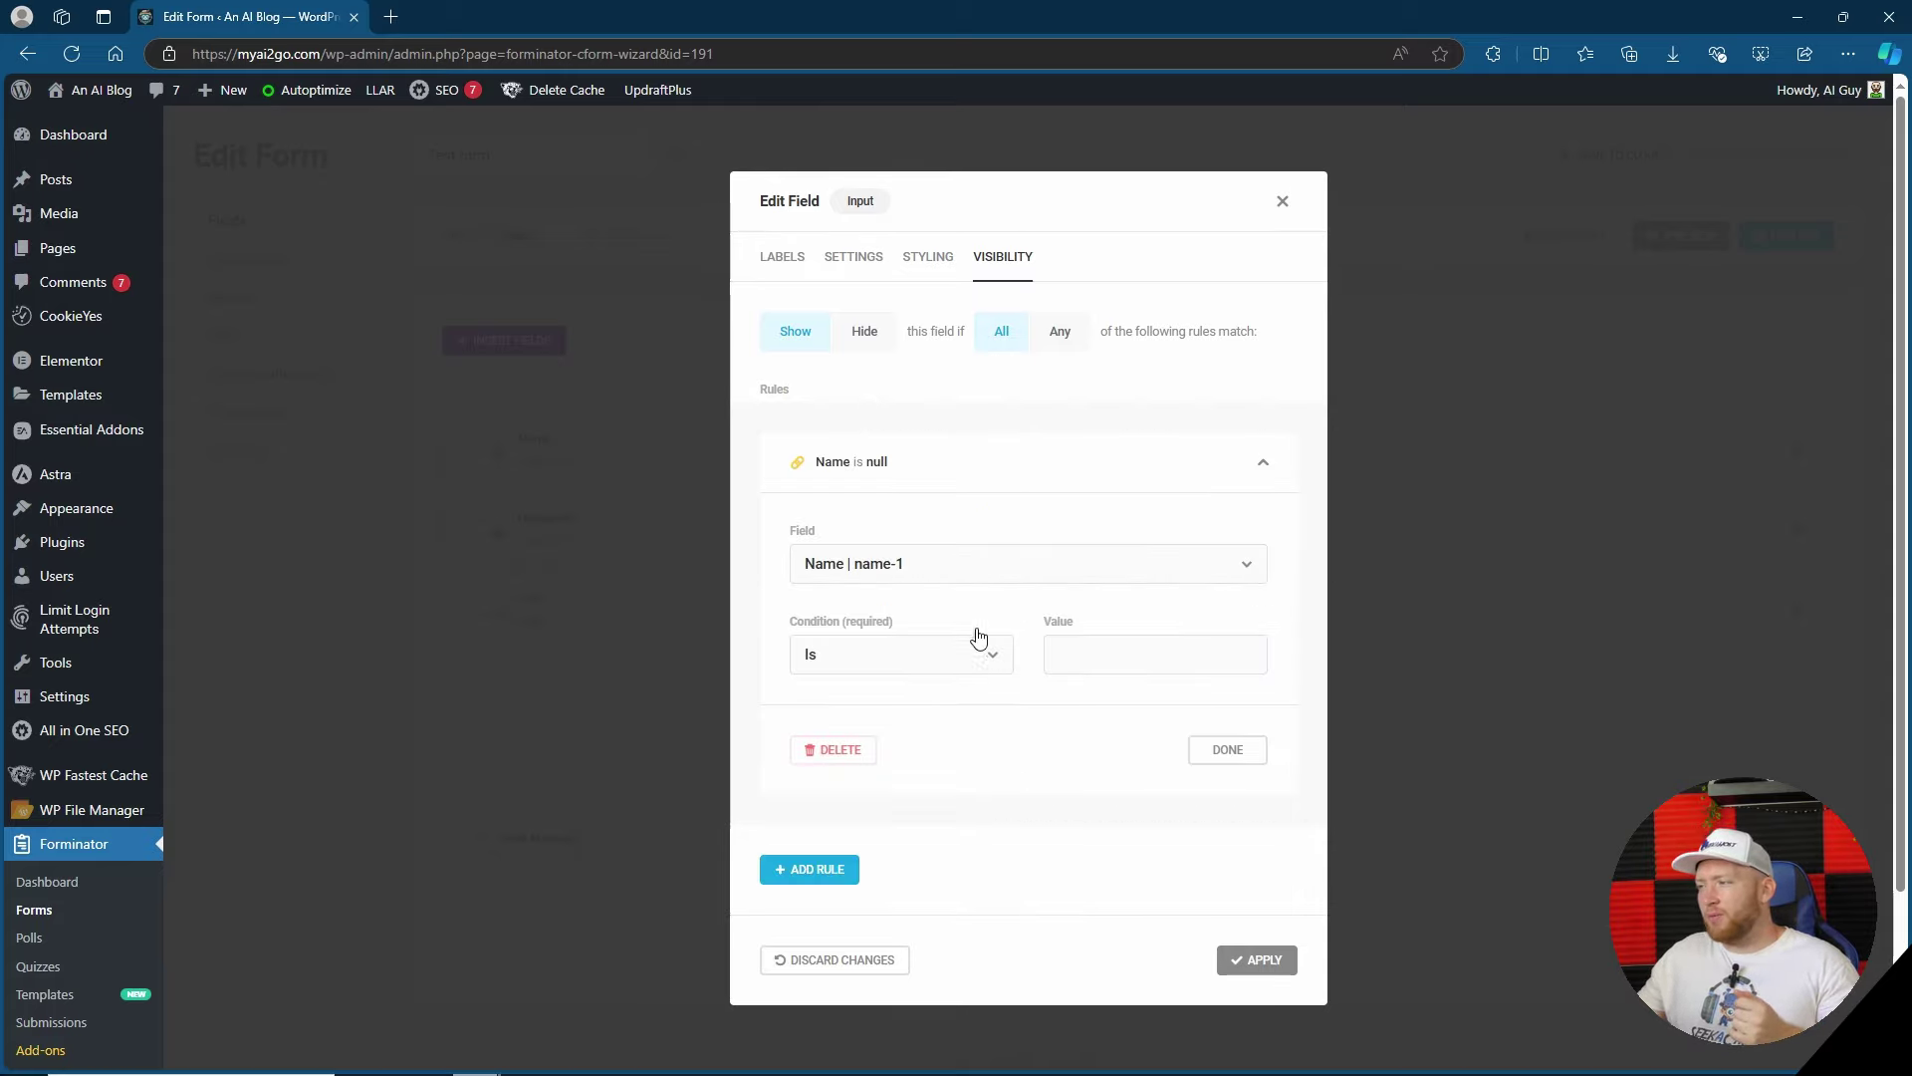
click(999, 661)
click(999, 661)
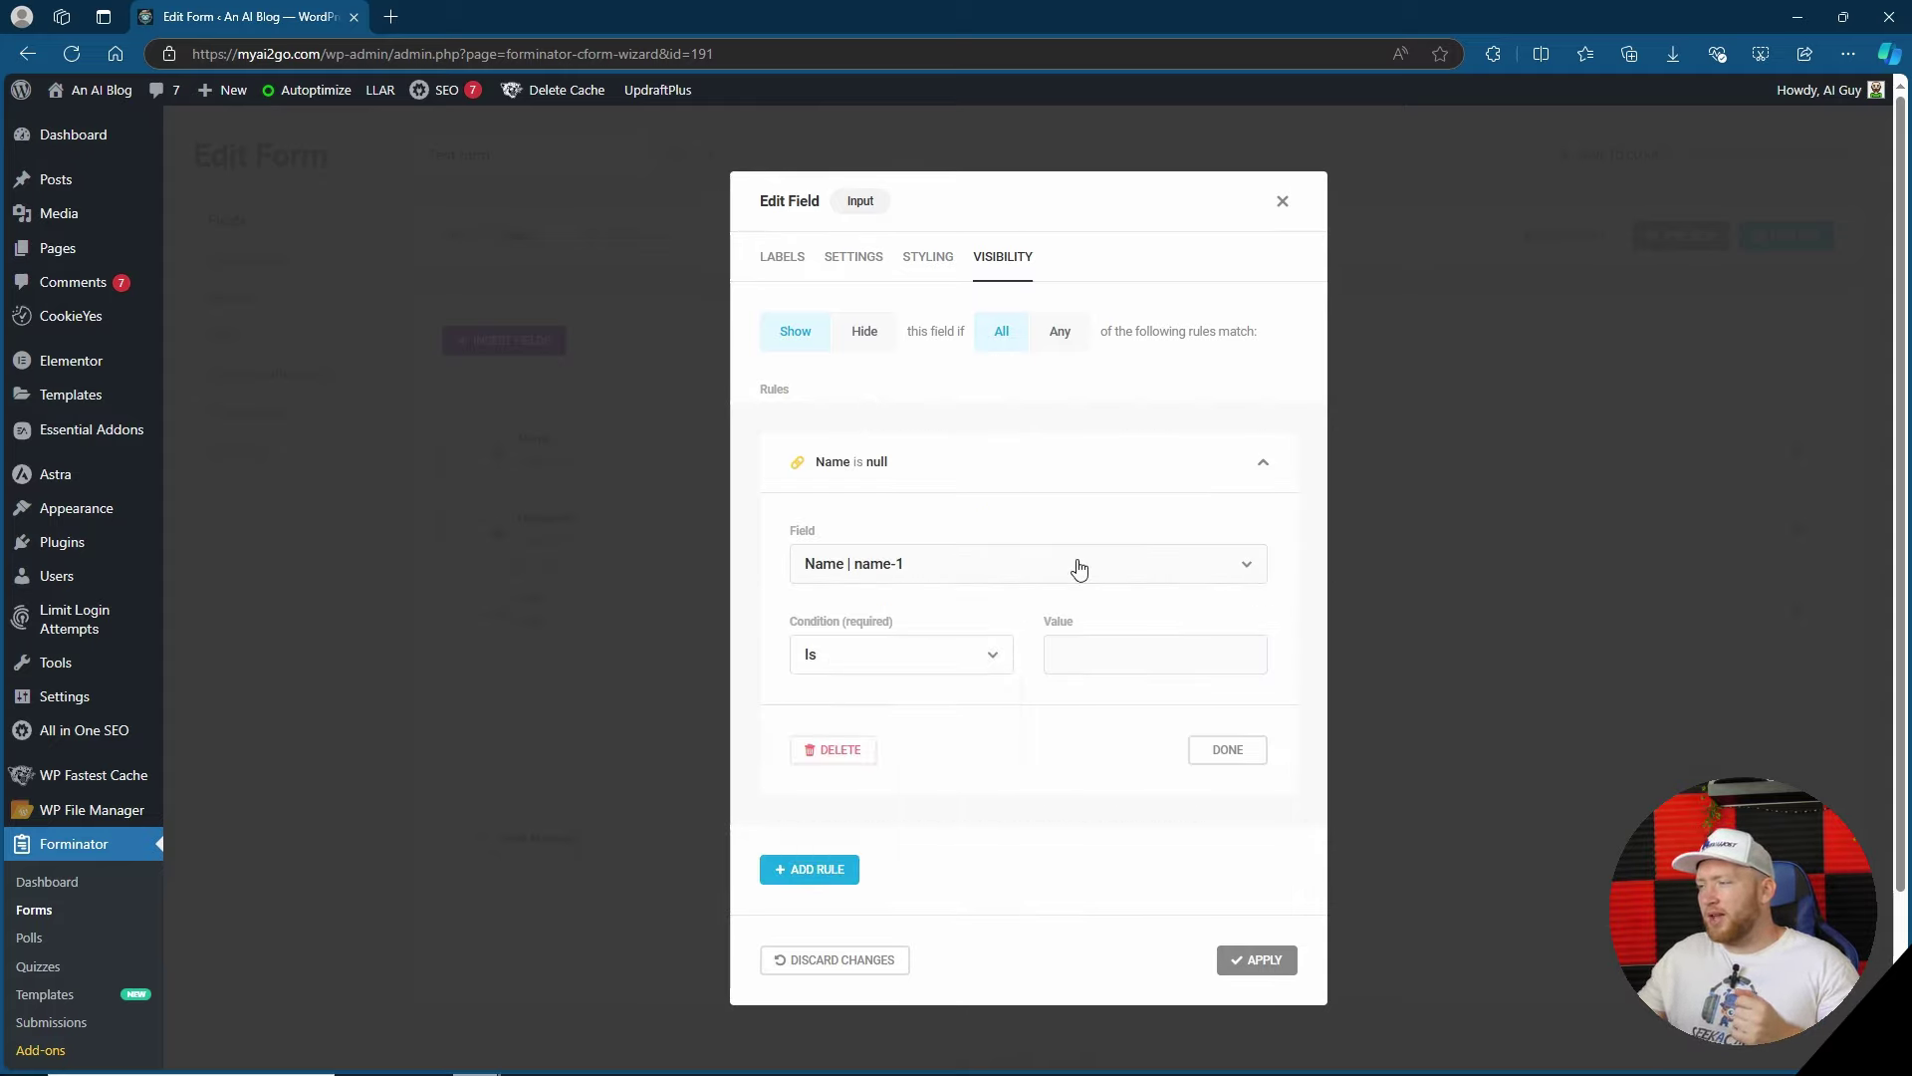
click(1076, 564)
click(916, 628)
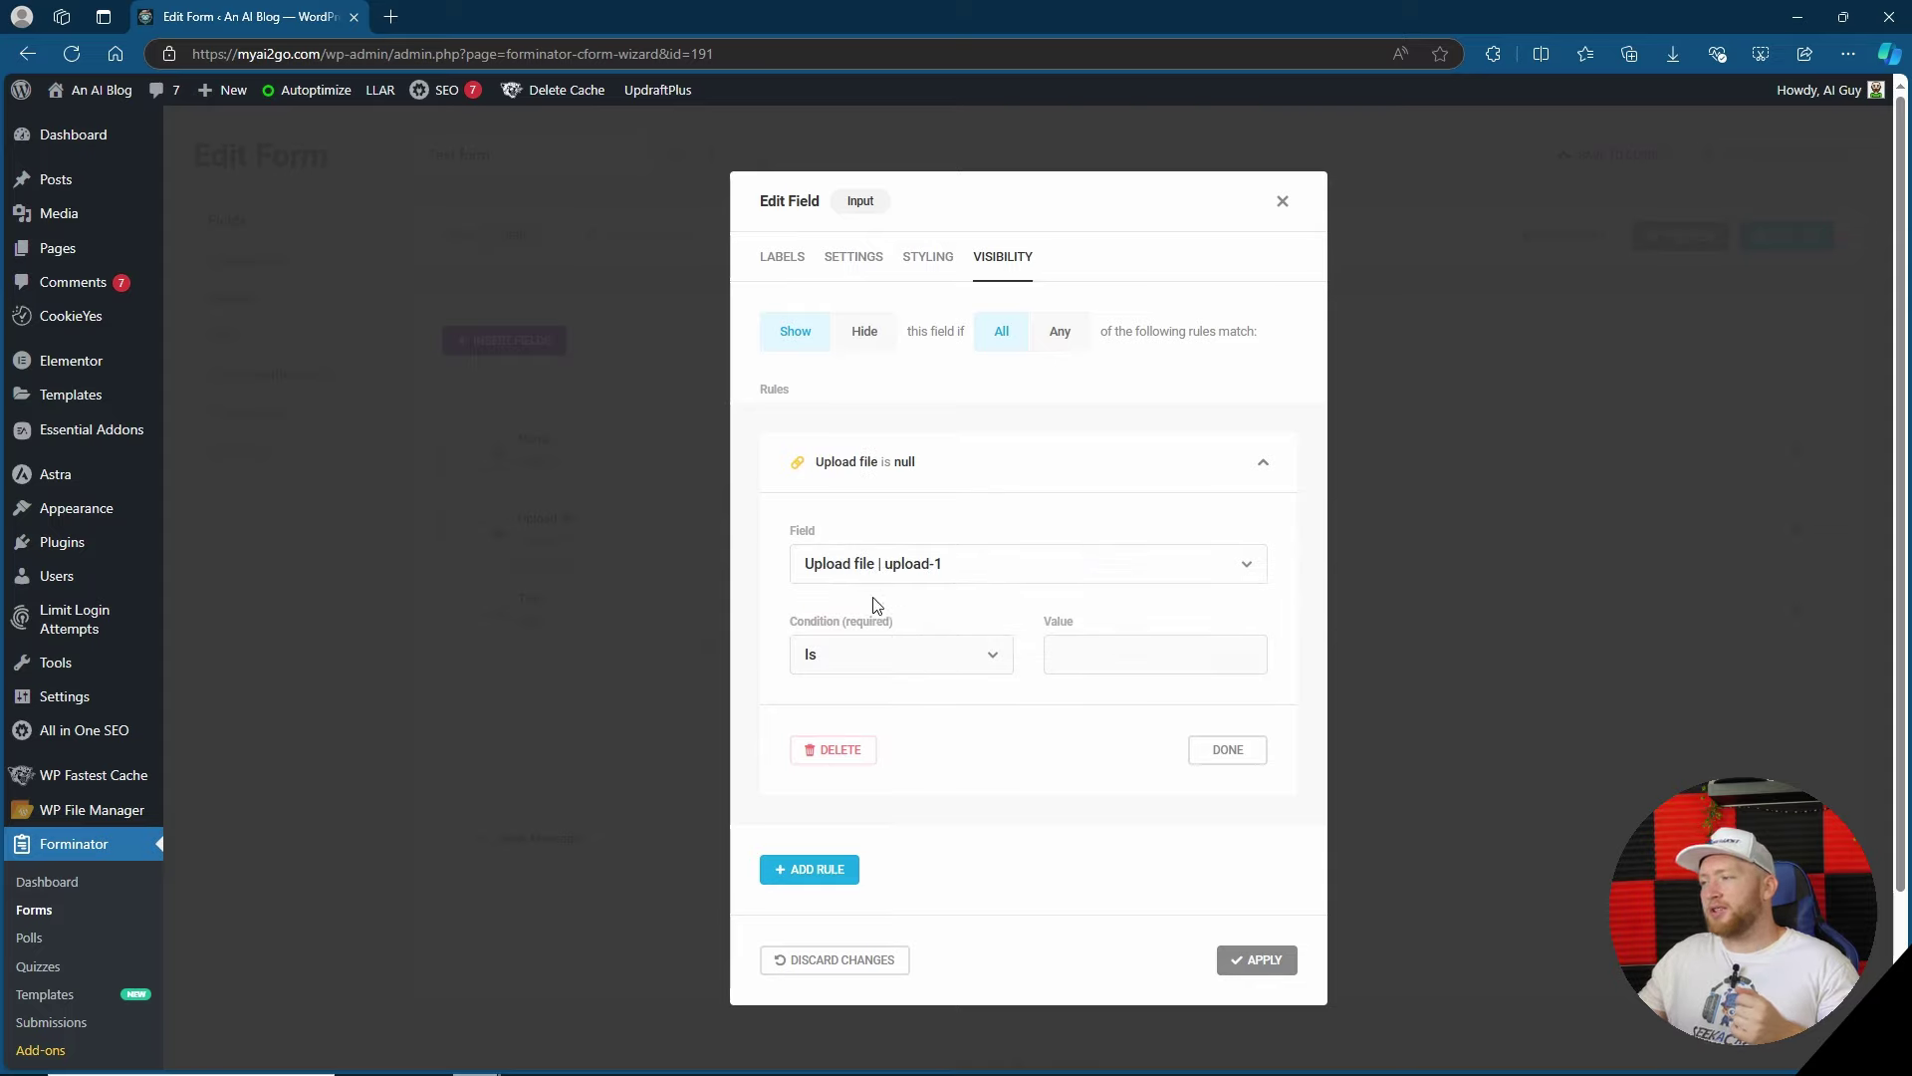
click(946, 668)
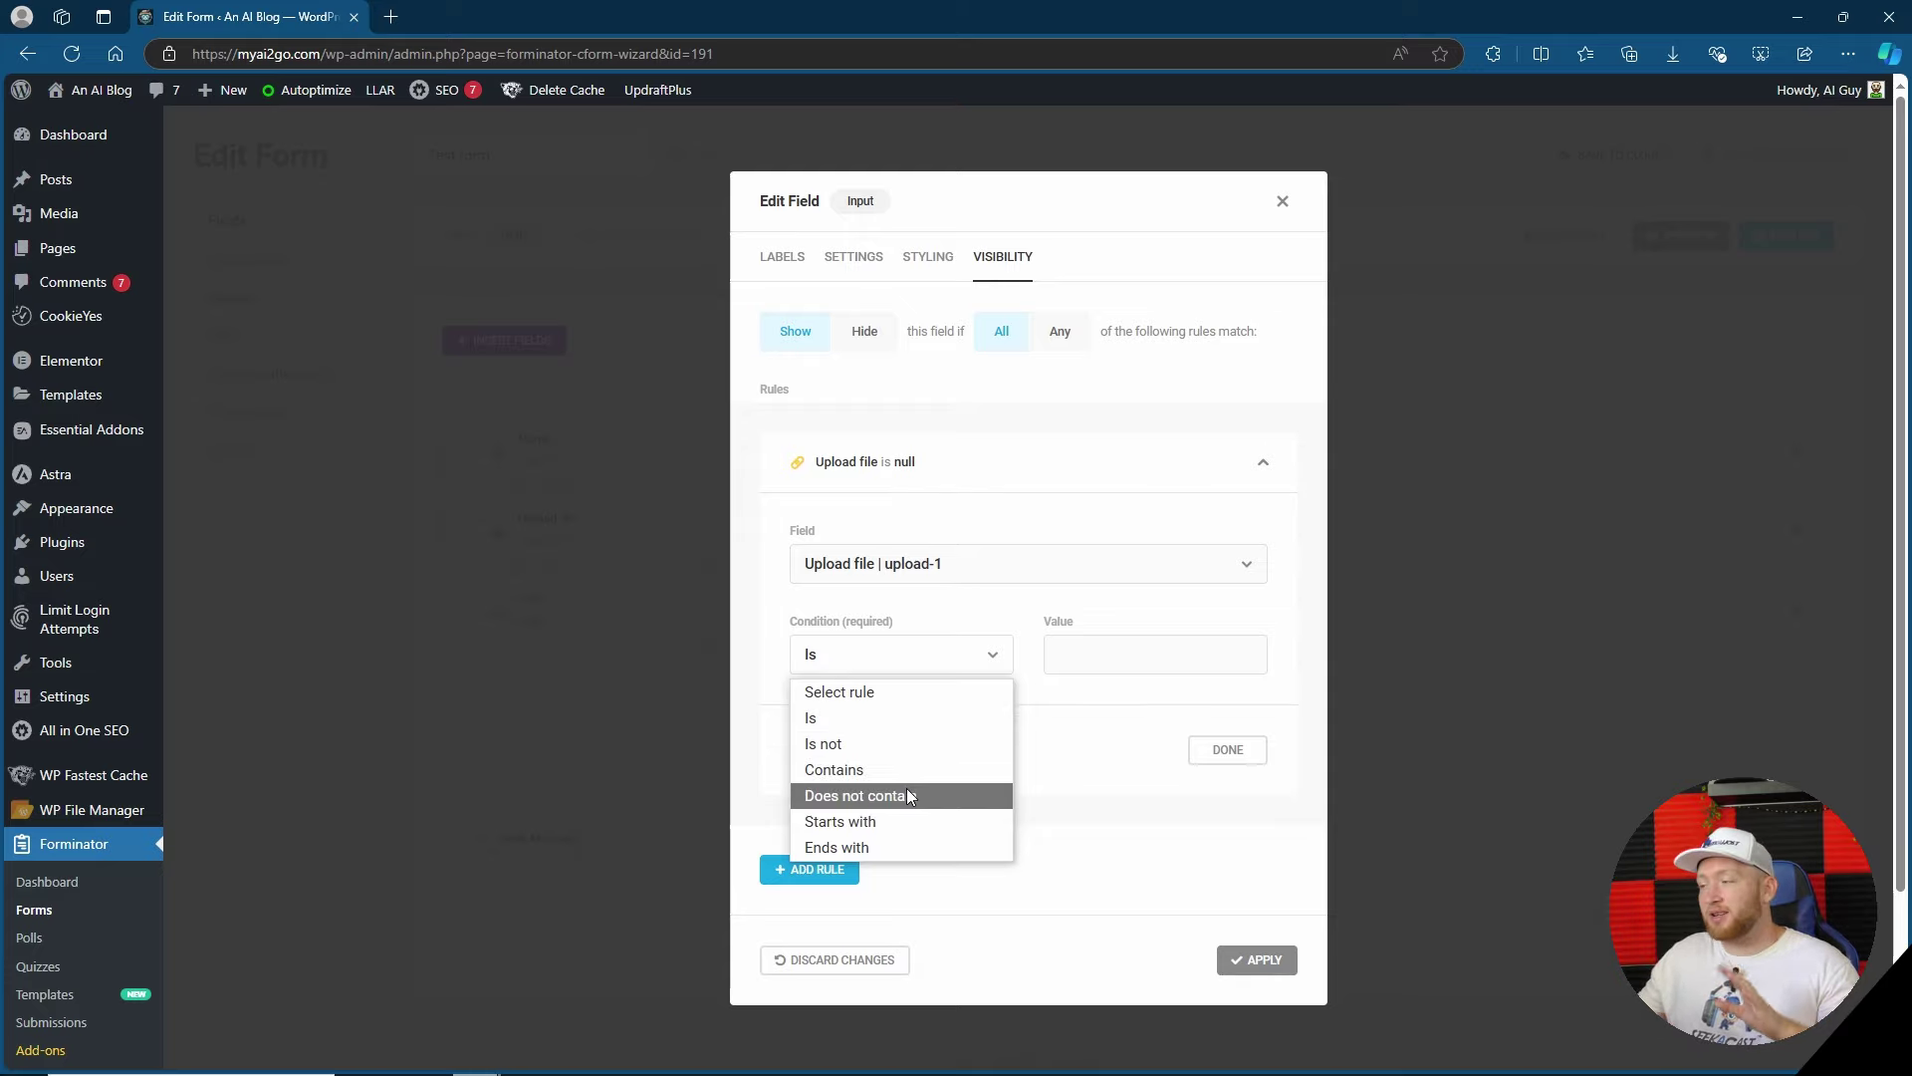
click(1085, 752)
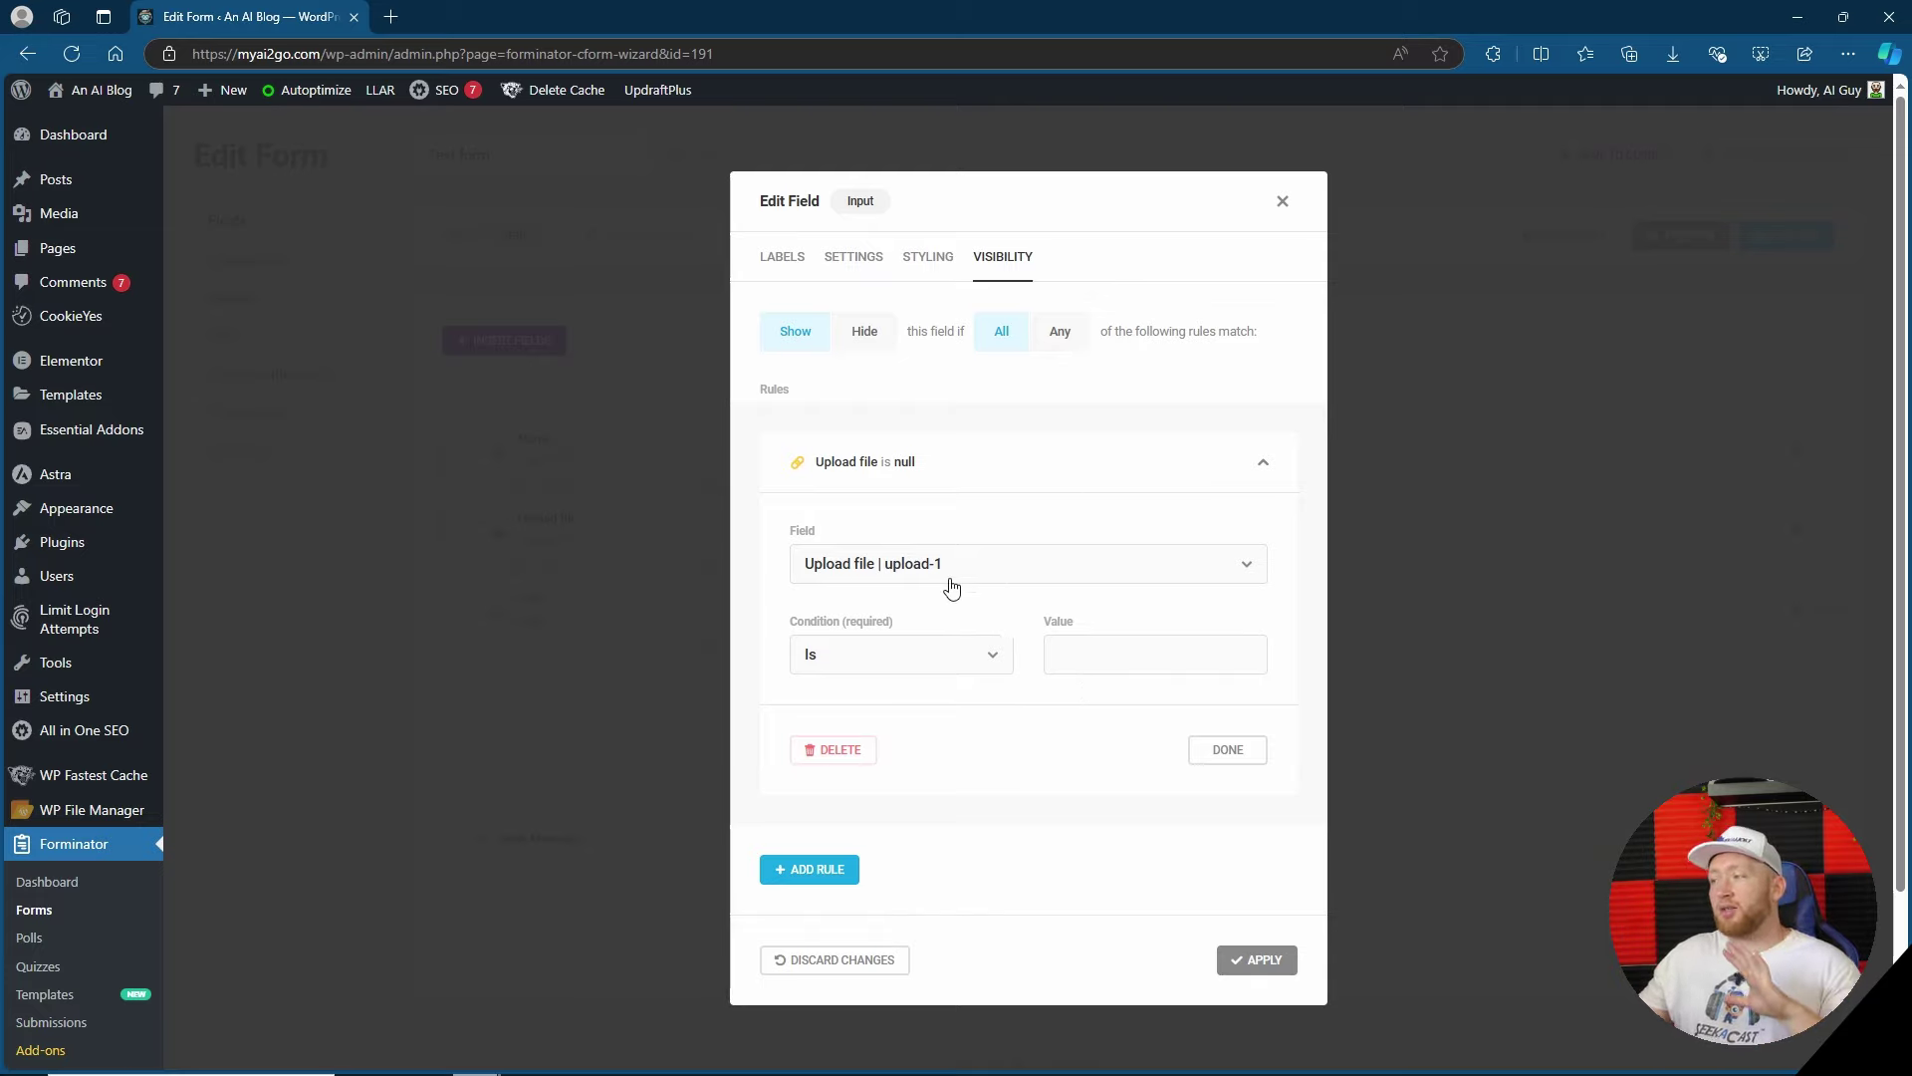
click(1061, 578)
click(863, 636)
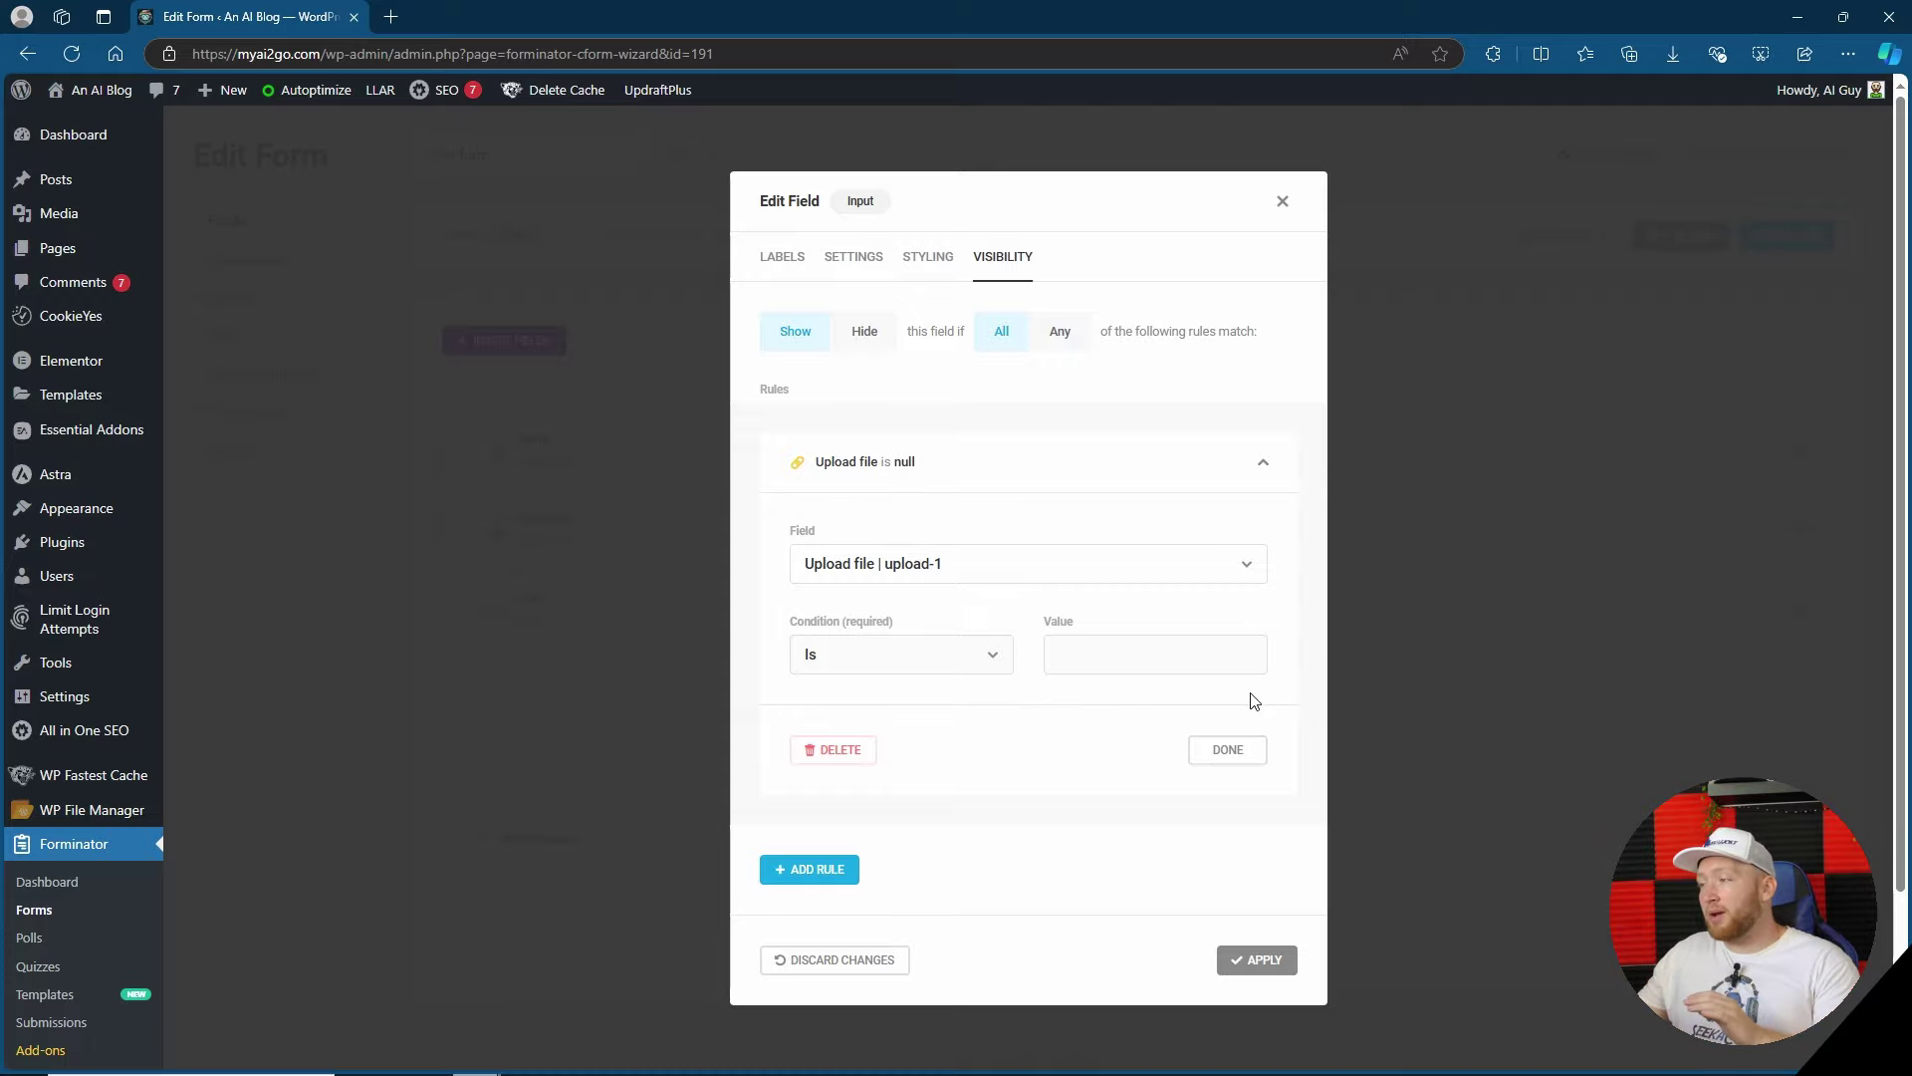
- Apply the Text field's rule, drag Text beside Upload file, and preview the form
click(1253, 958)
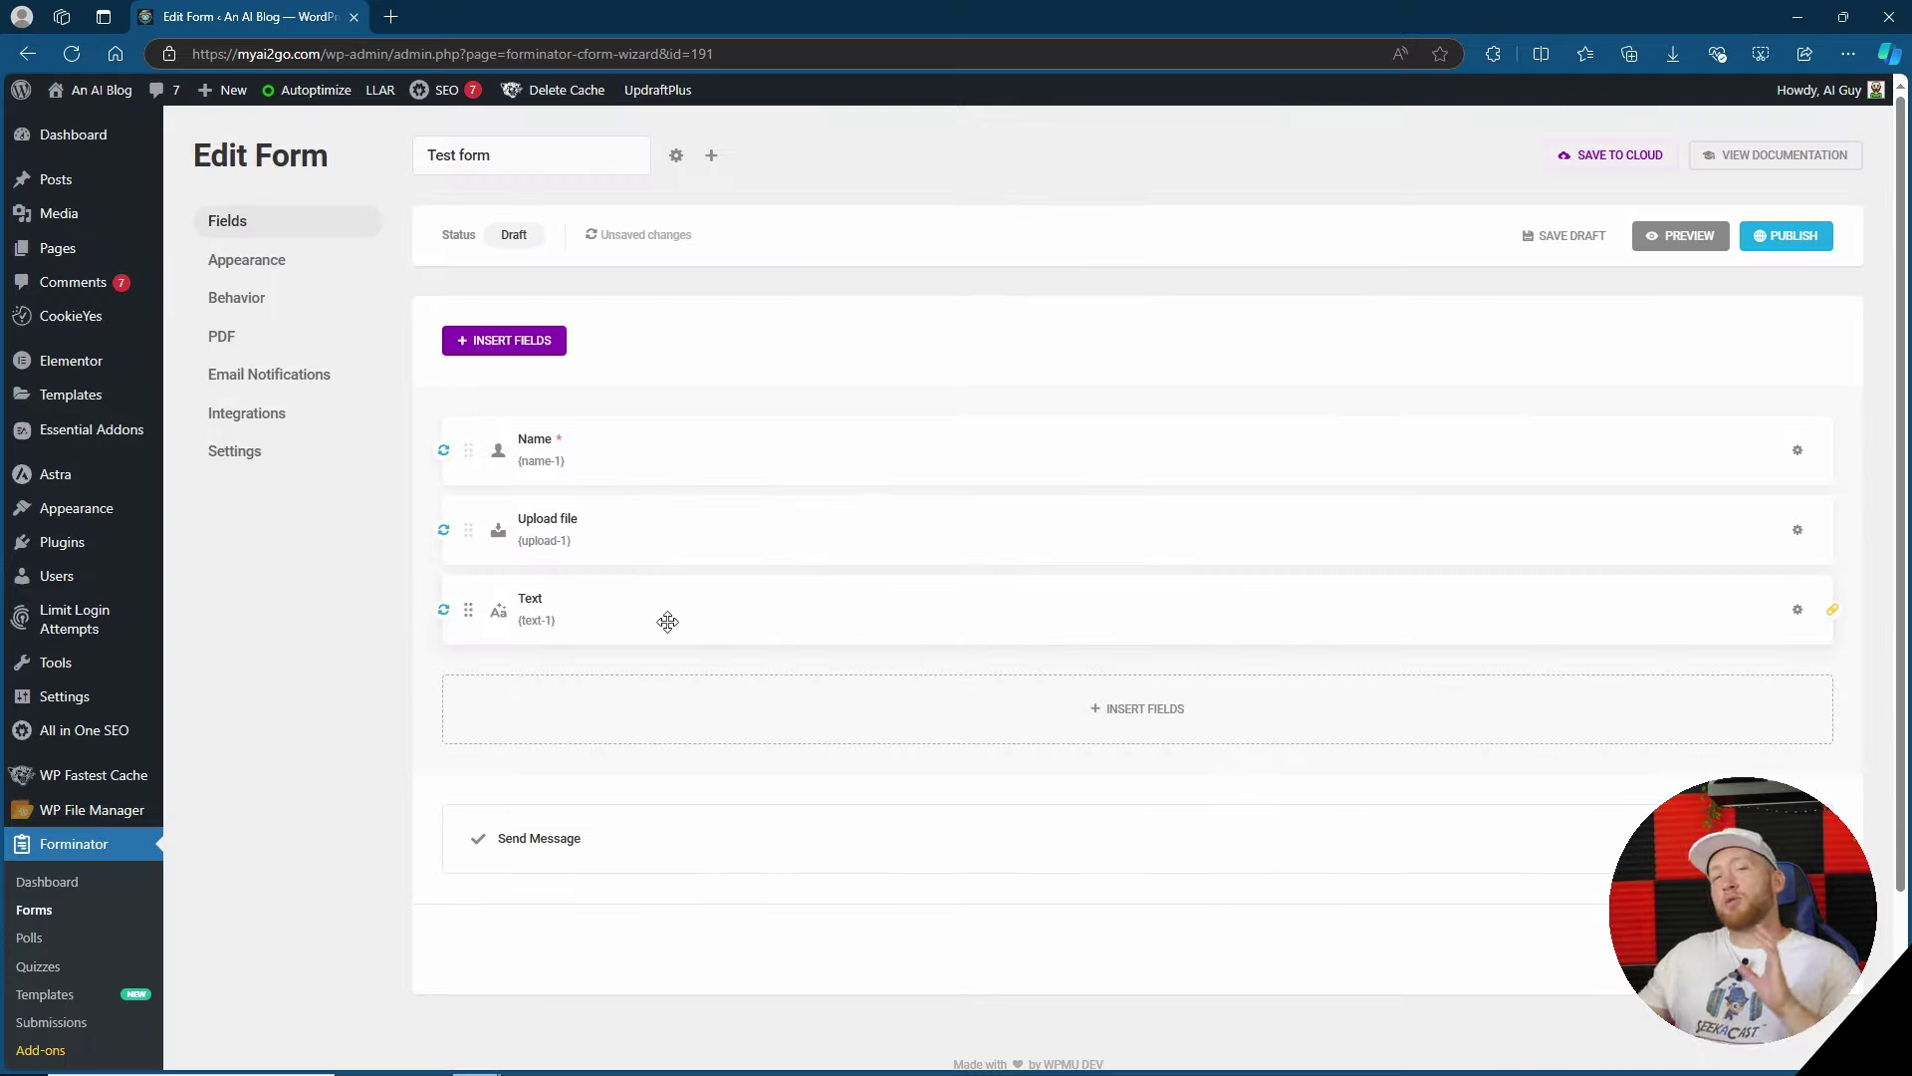
drag(667, 622, 1793, 548)
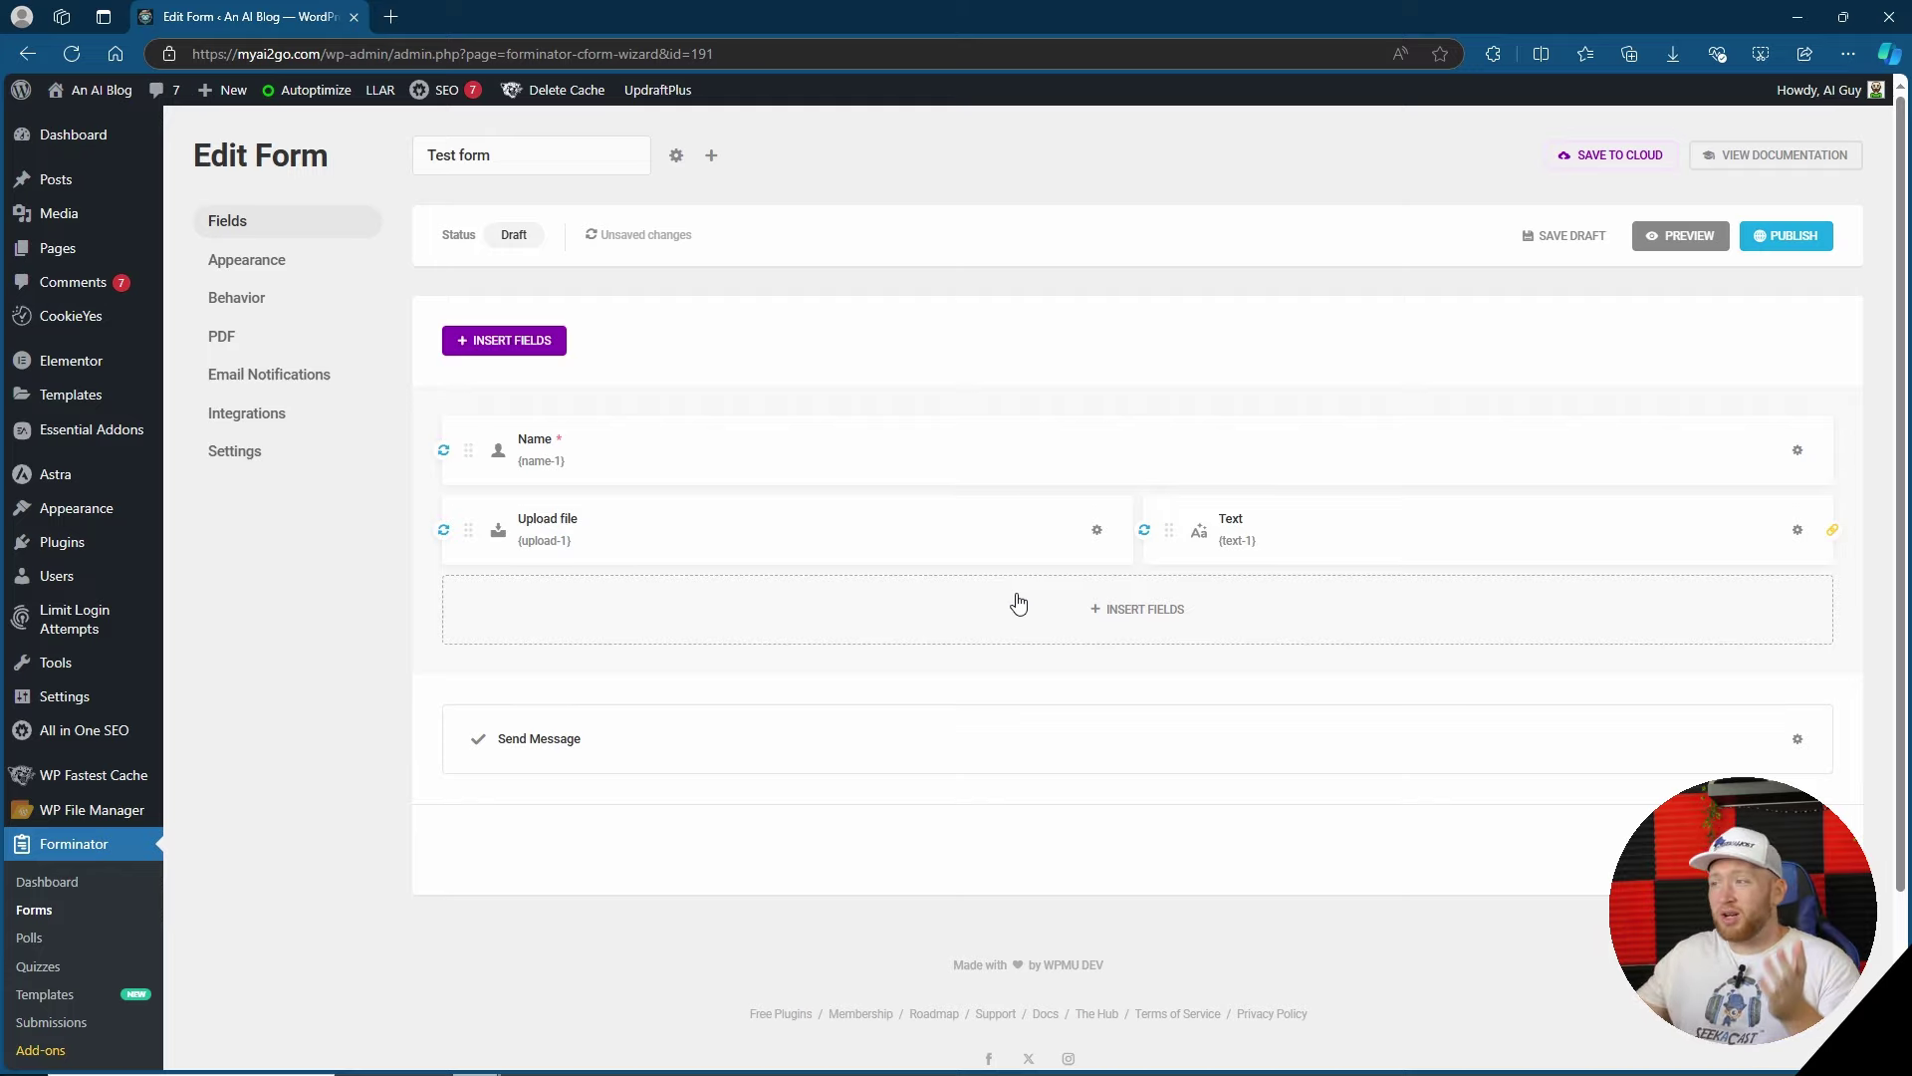
click(1679, 237)
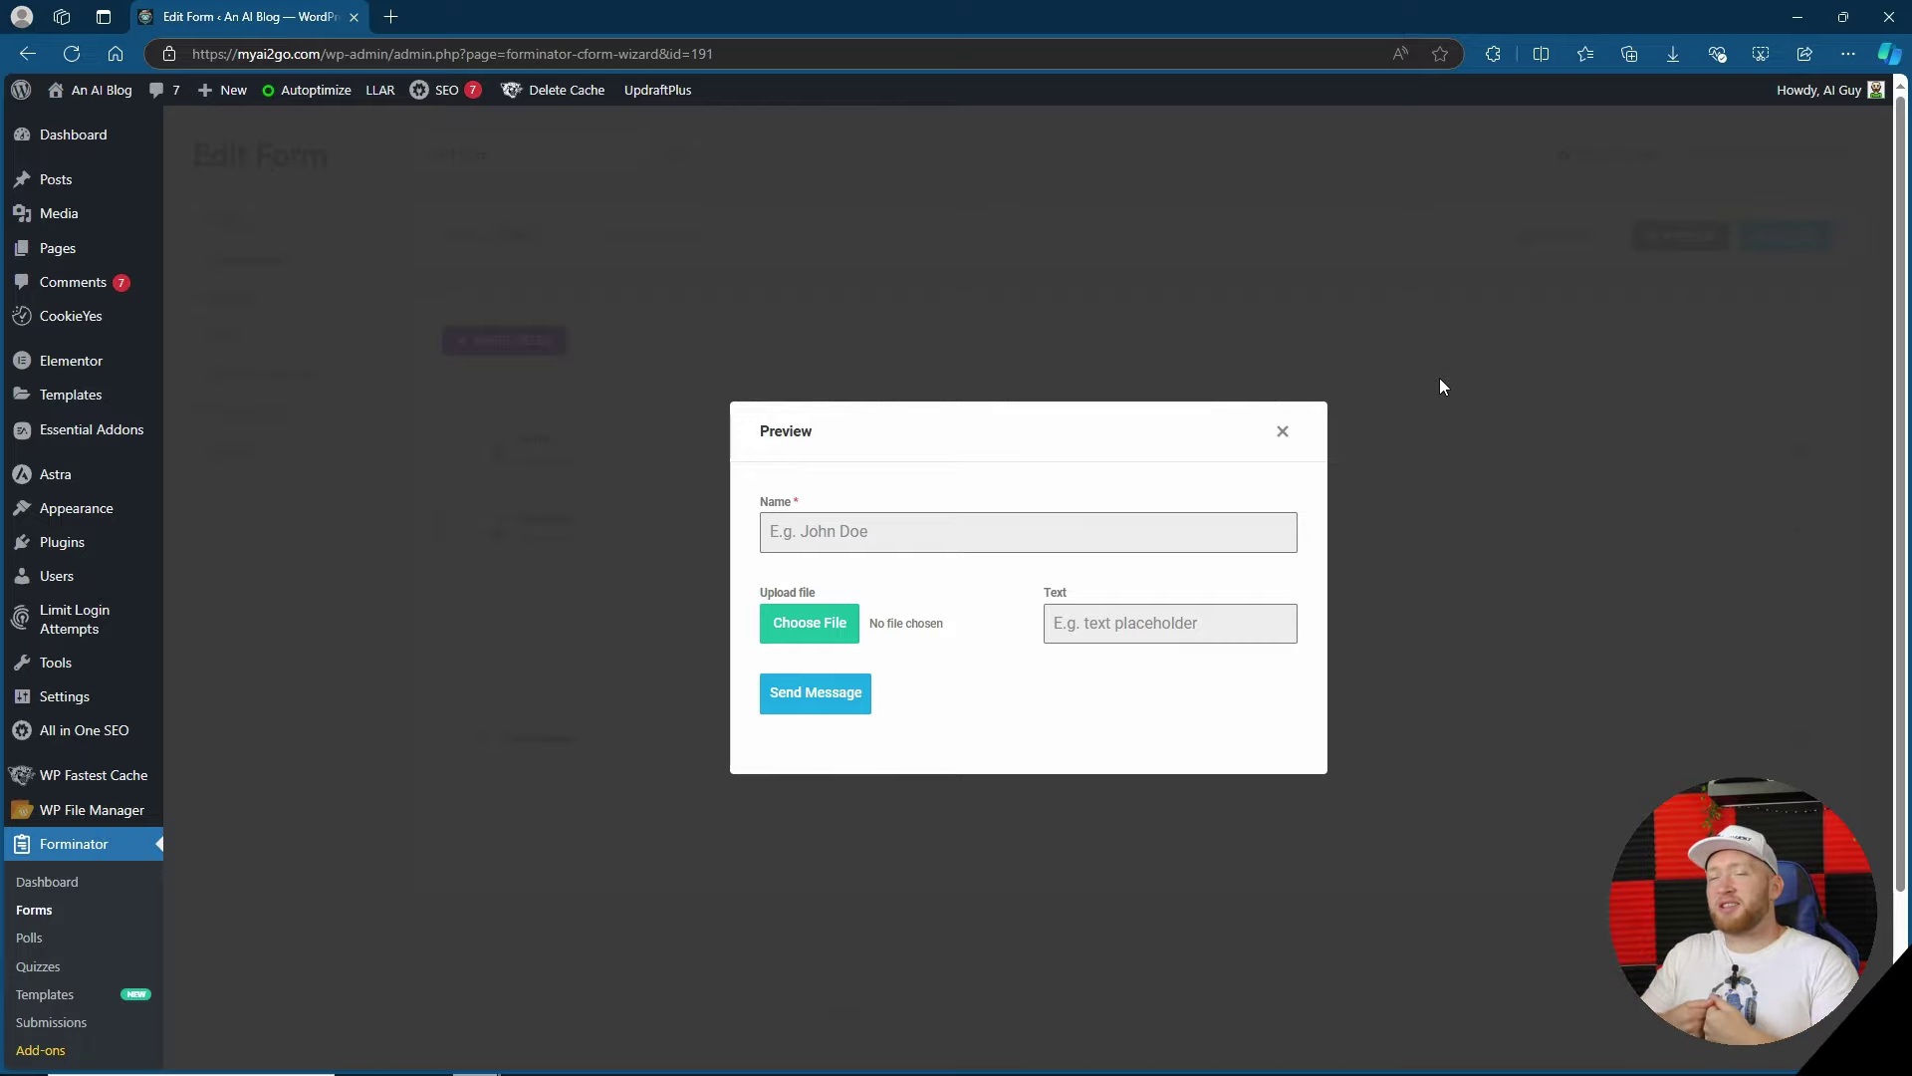
click(1282, 432)
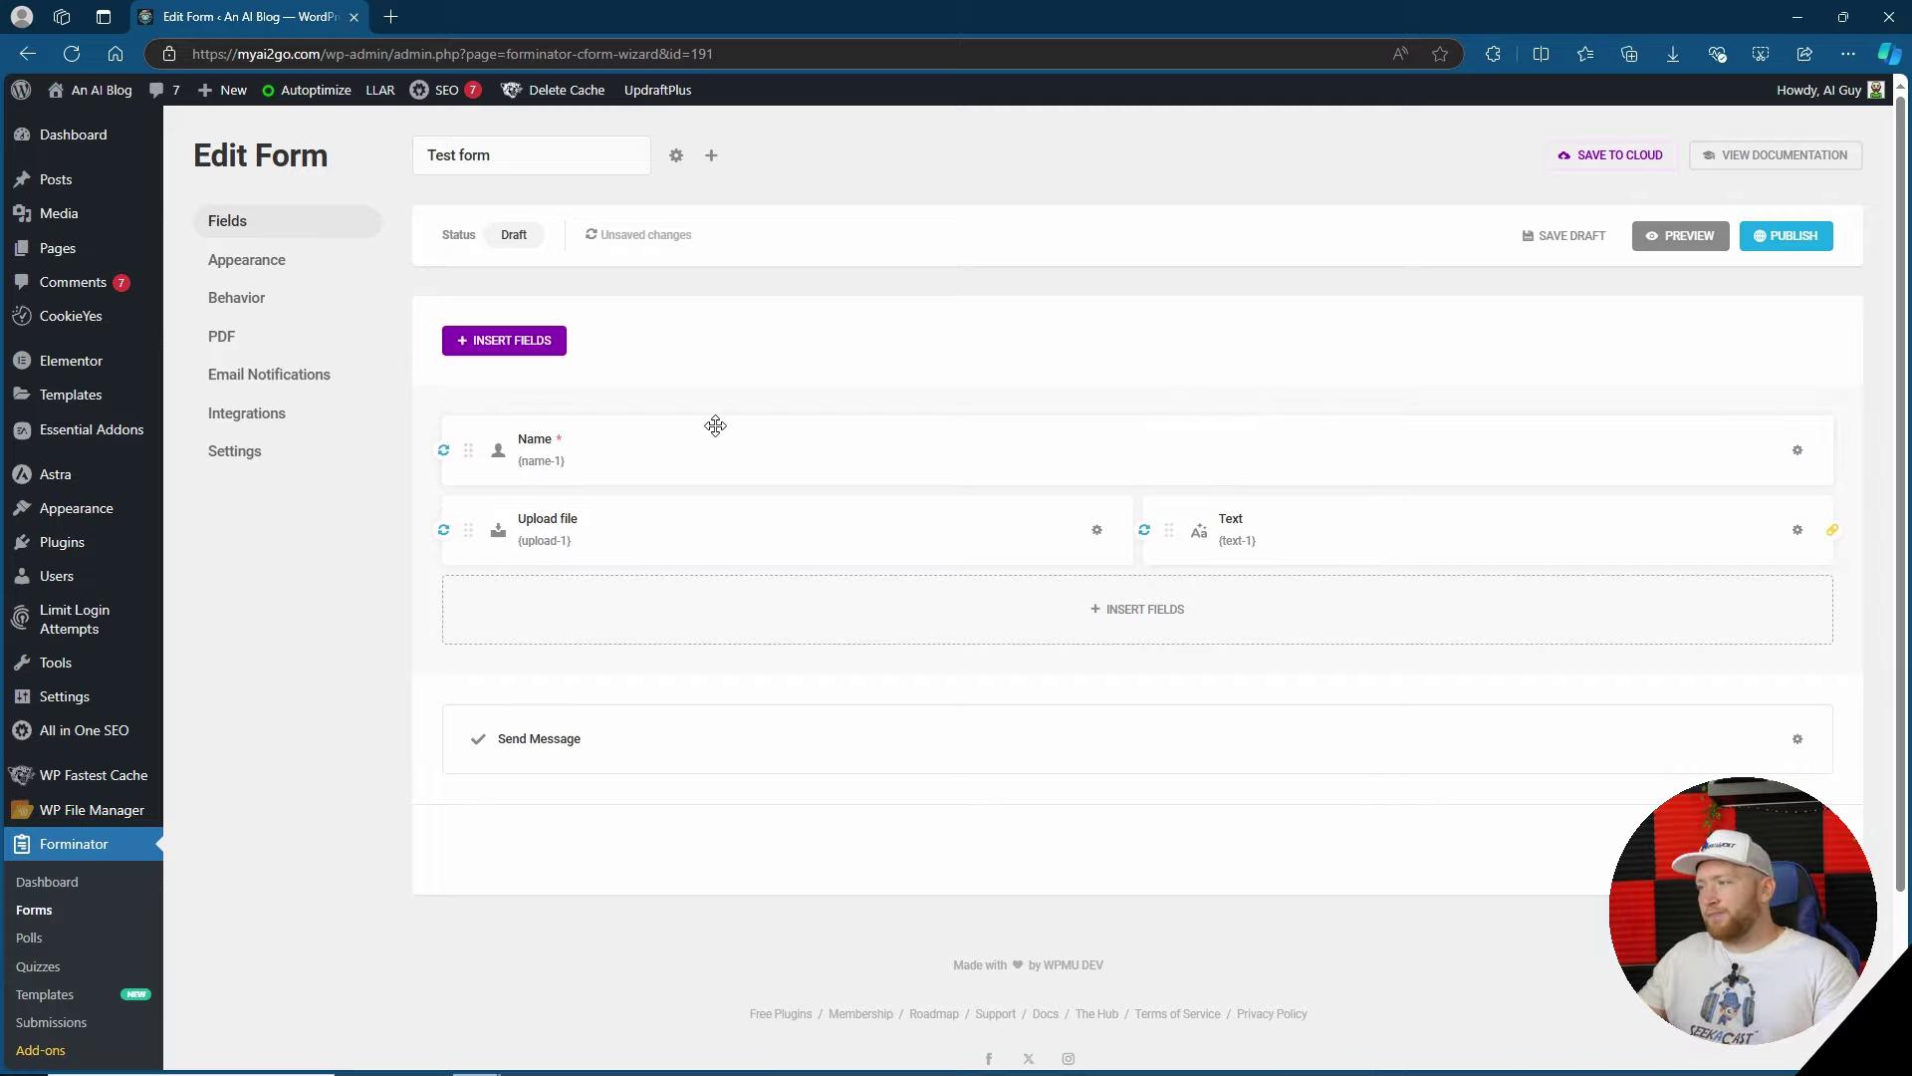
- Review the Send Message button's text, visibility and styling settings, then close them unchanged
click(1798, 739)
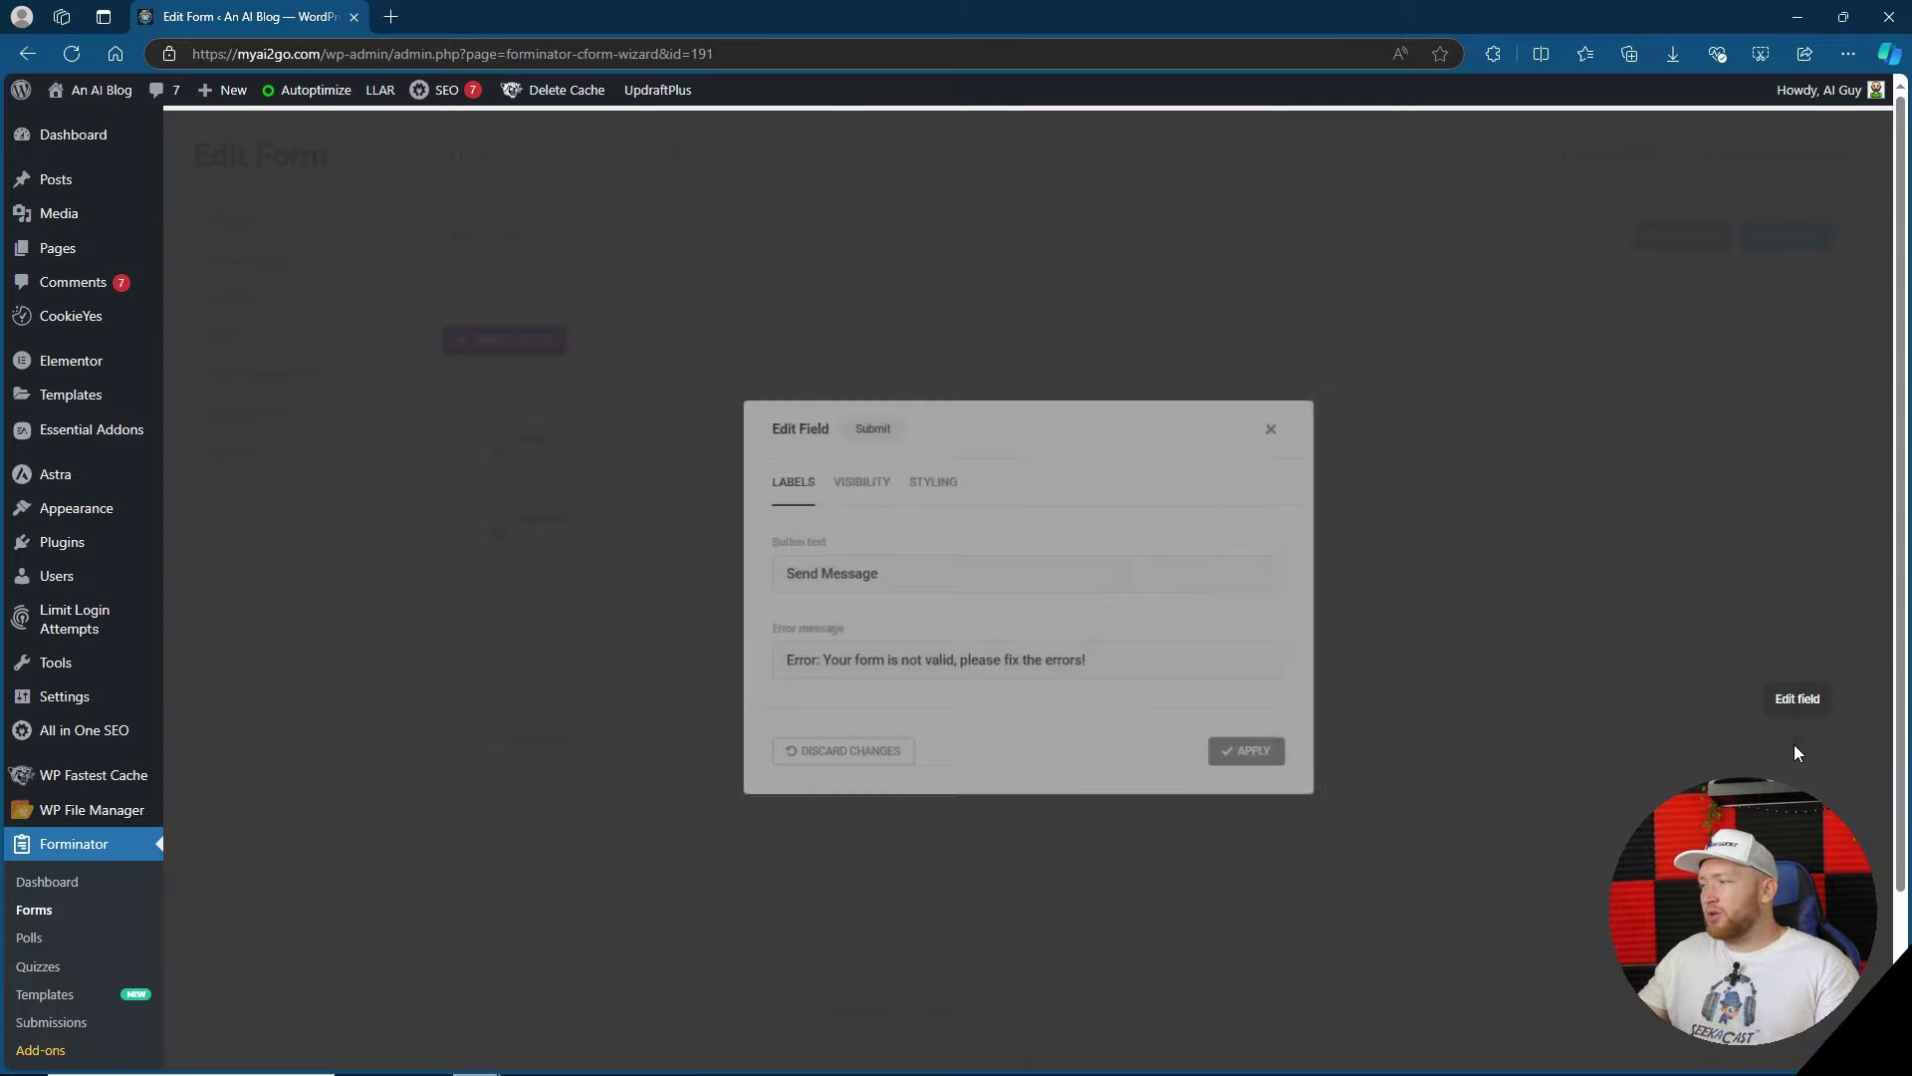
click(869, 568)
click(846, 474)
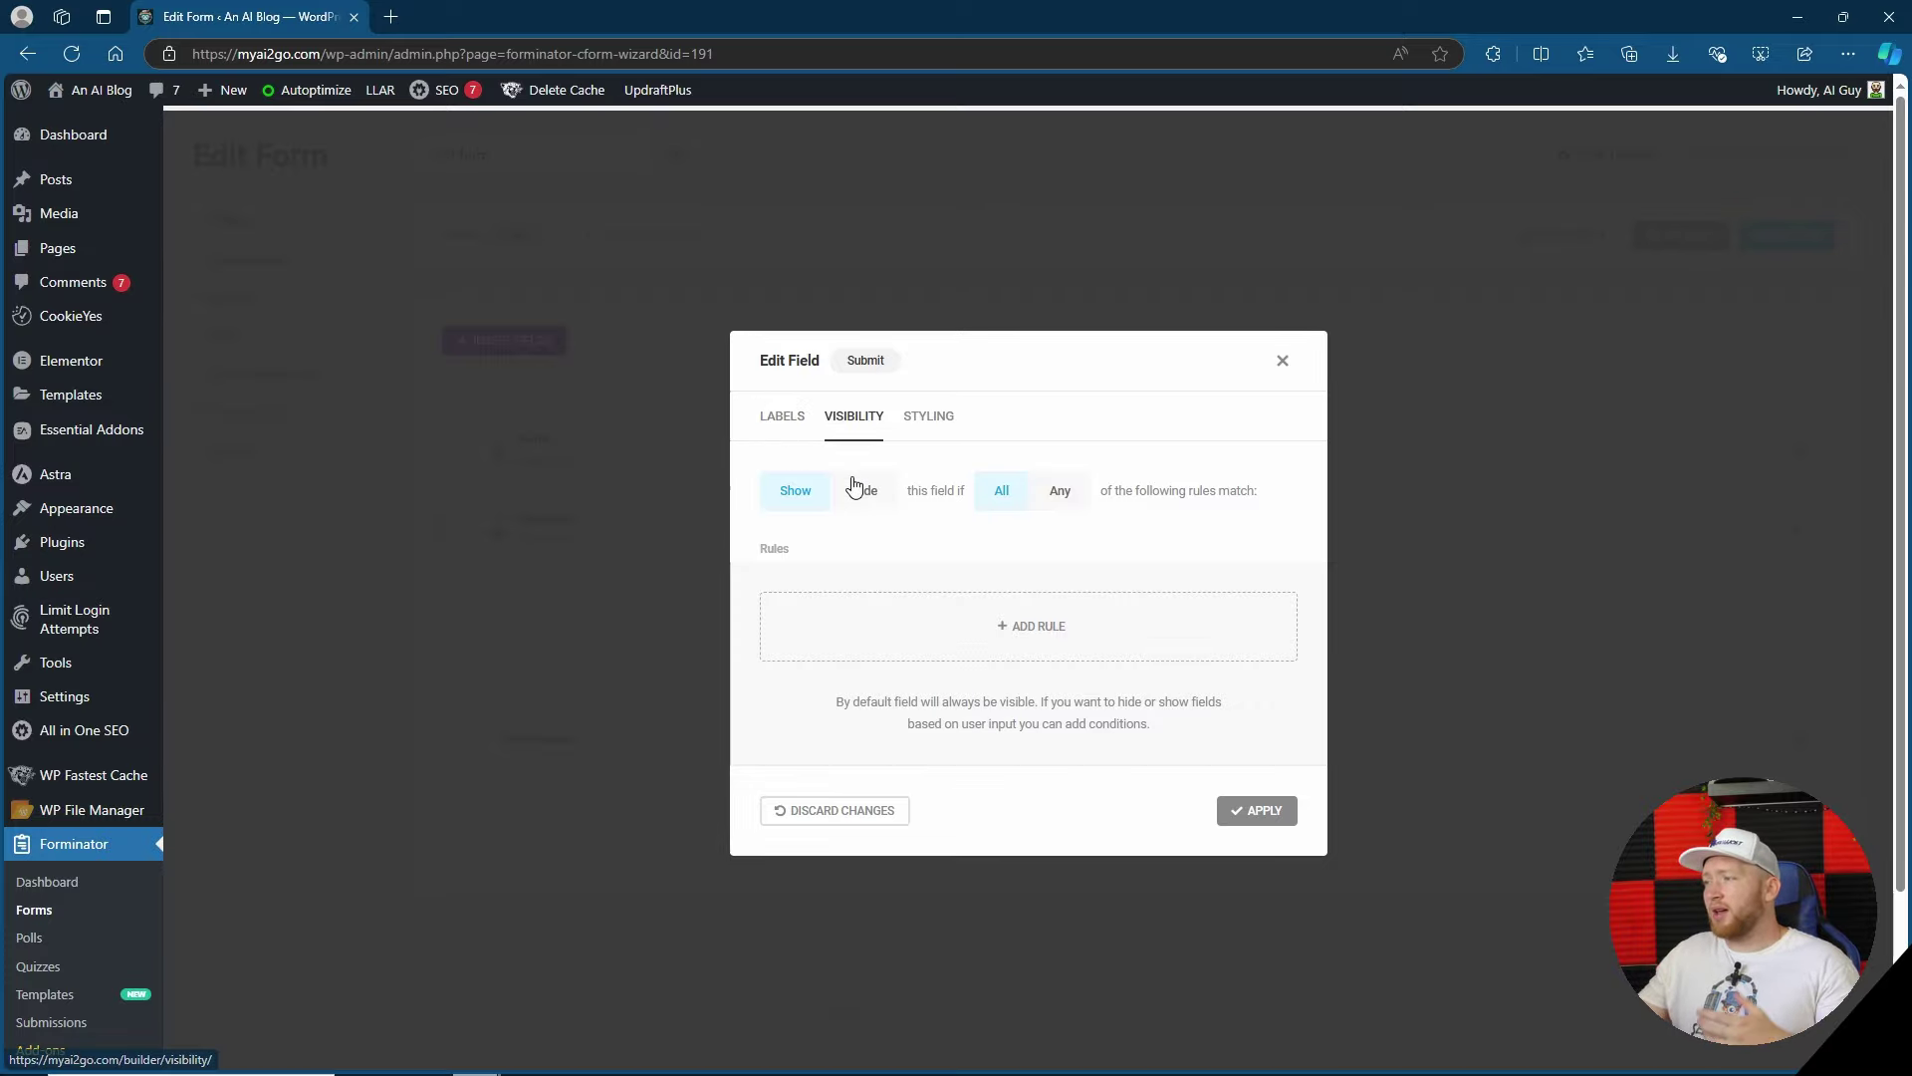
click(931, 422)
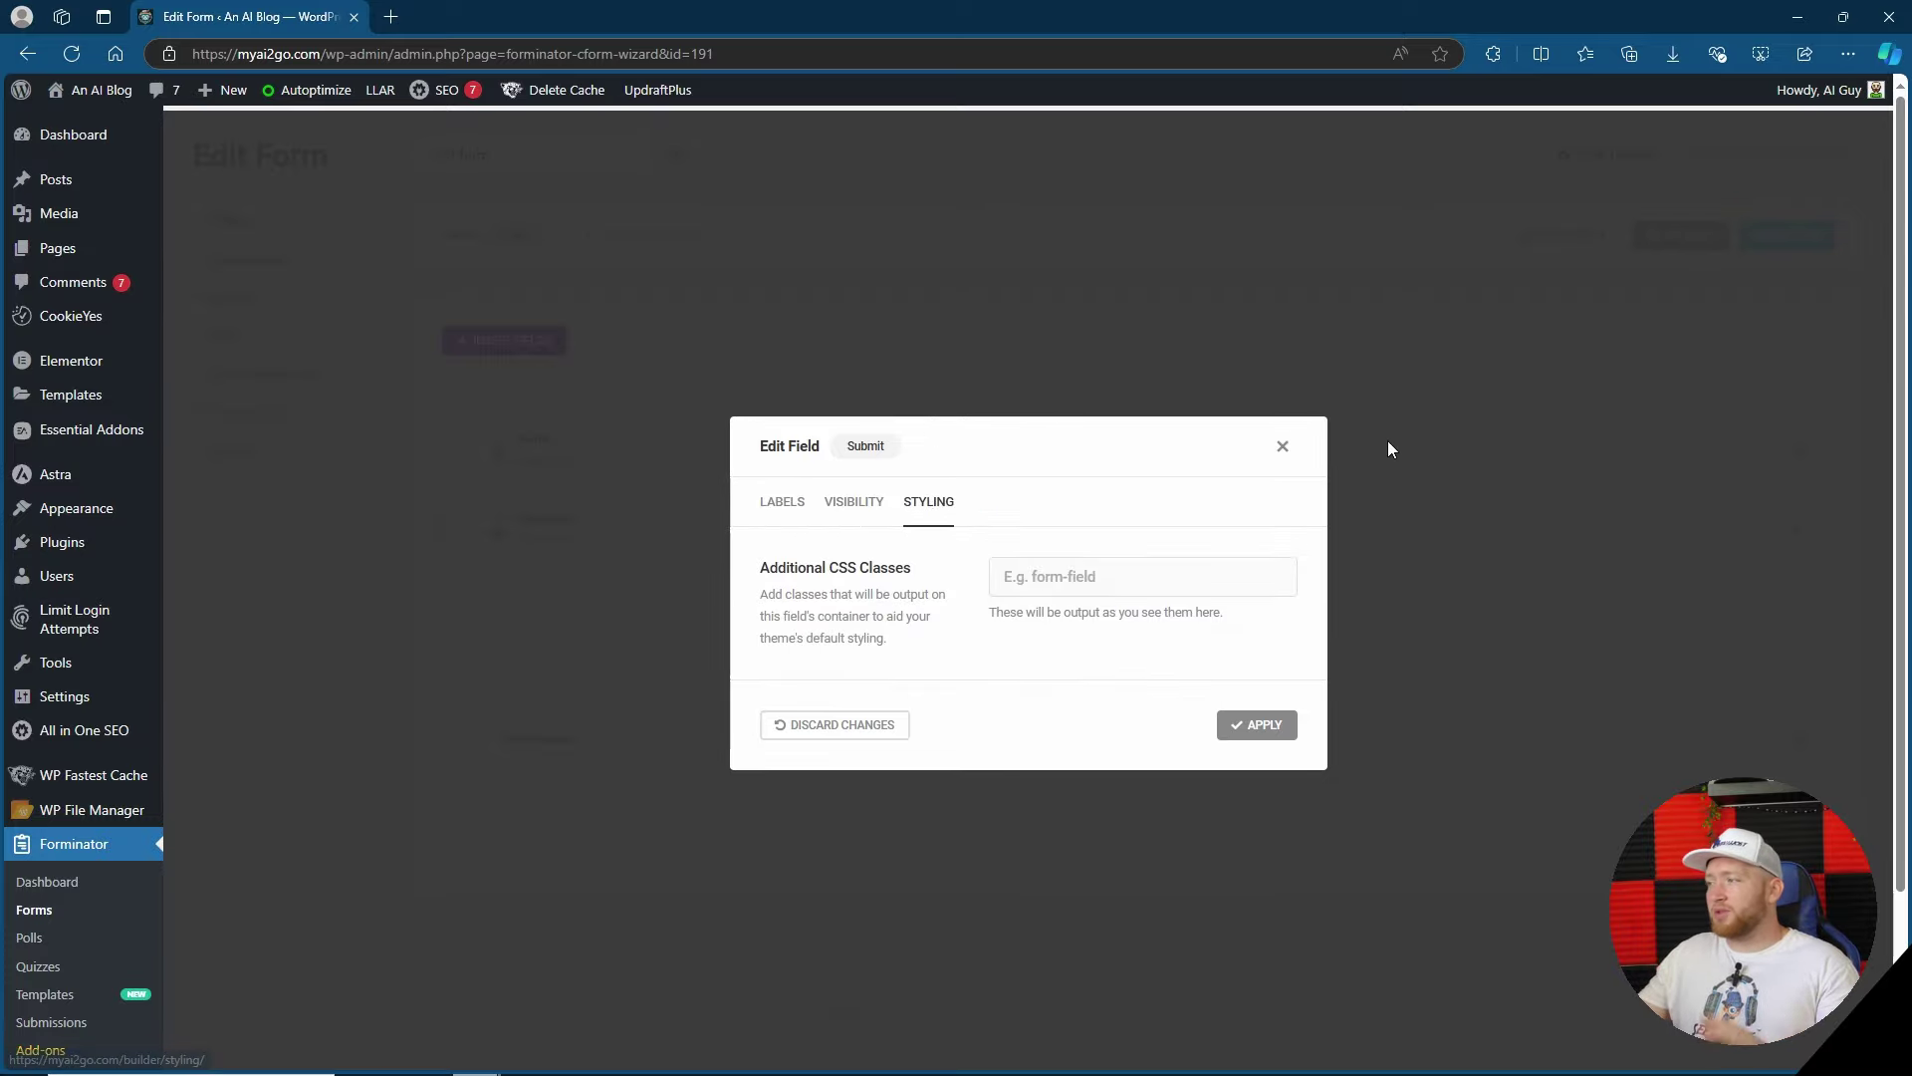
click(1283, 448)
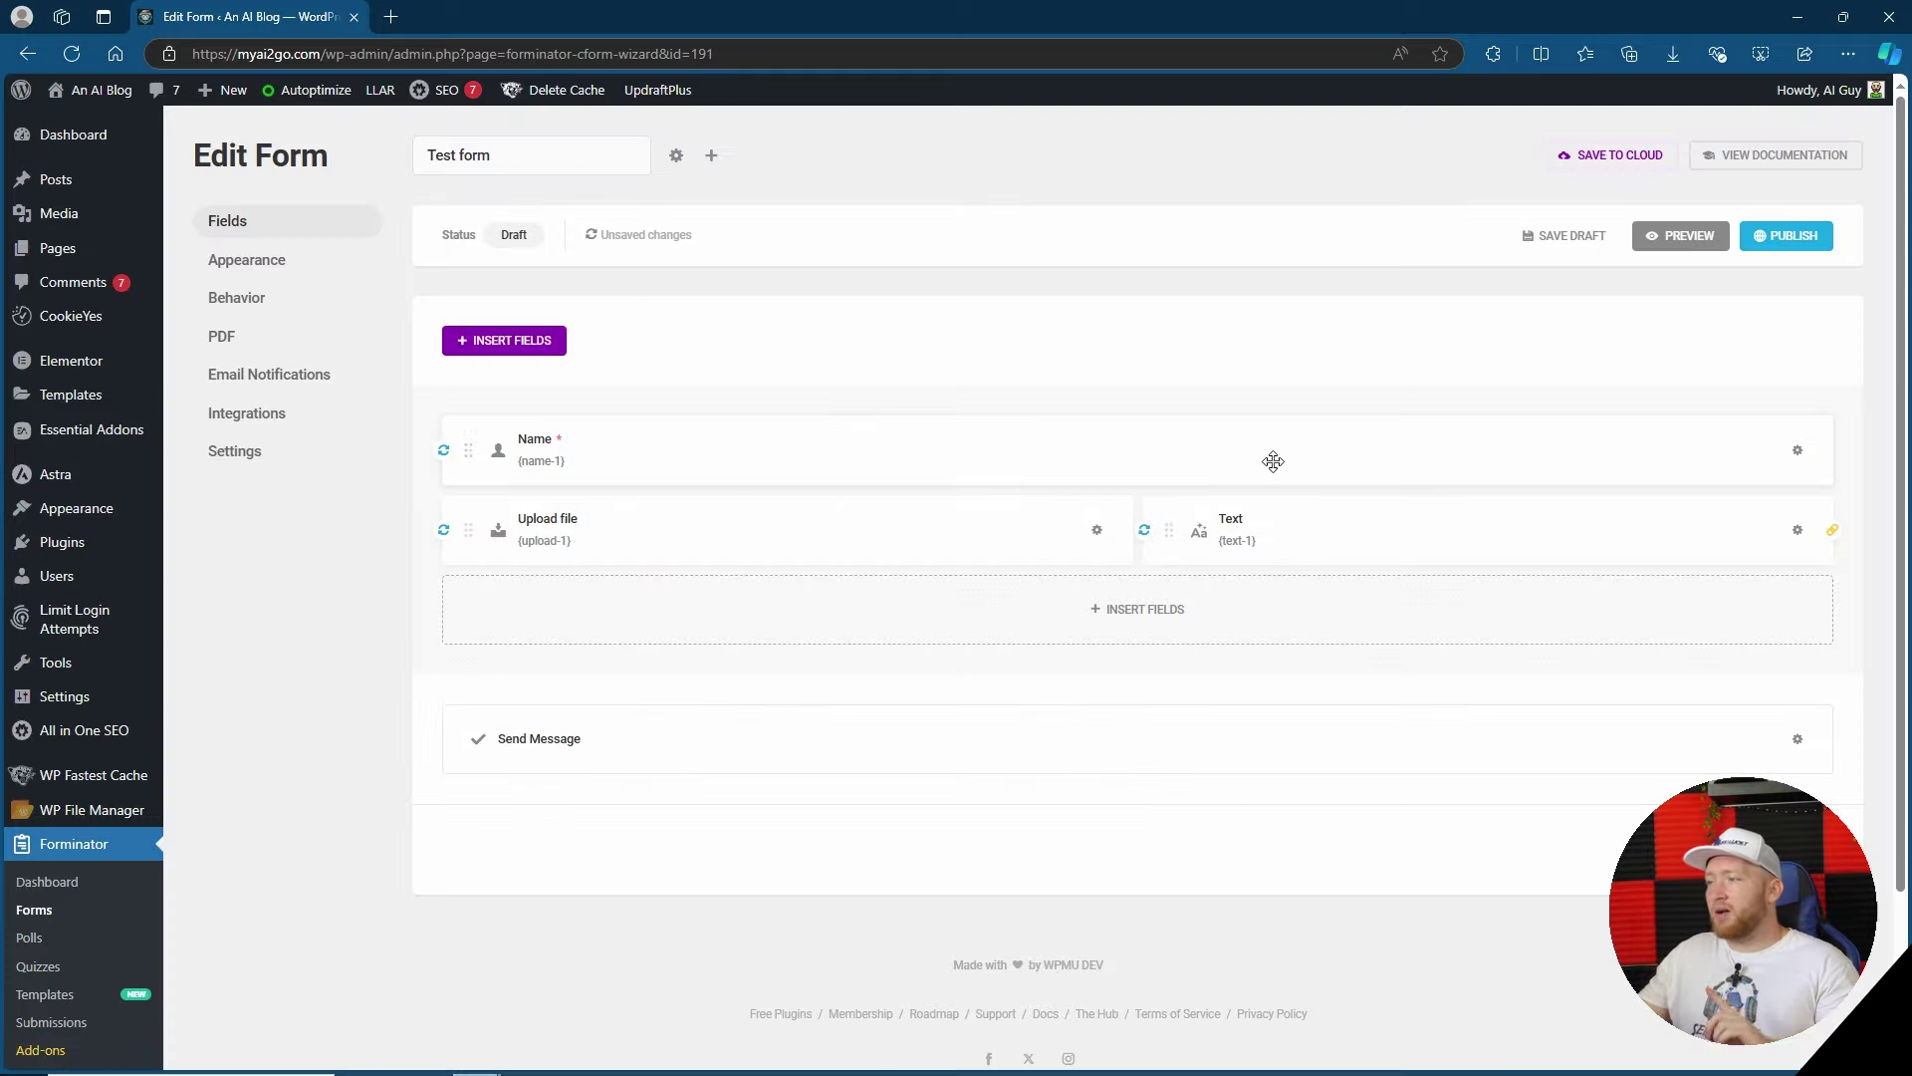
- Try the Flat and Bold design styles, settle on Material, and preview Test form
click(280, 270)
scroll(974, 514, down, 4)
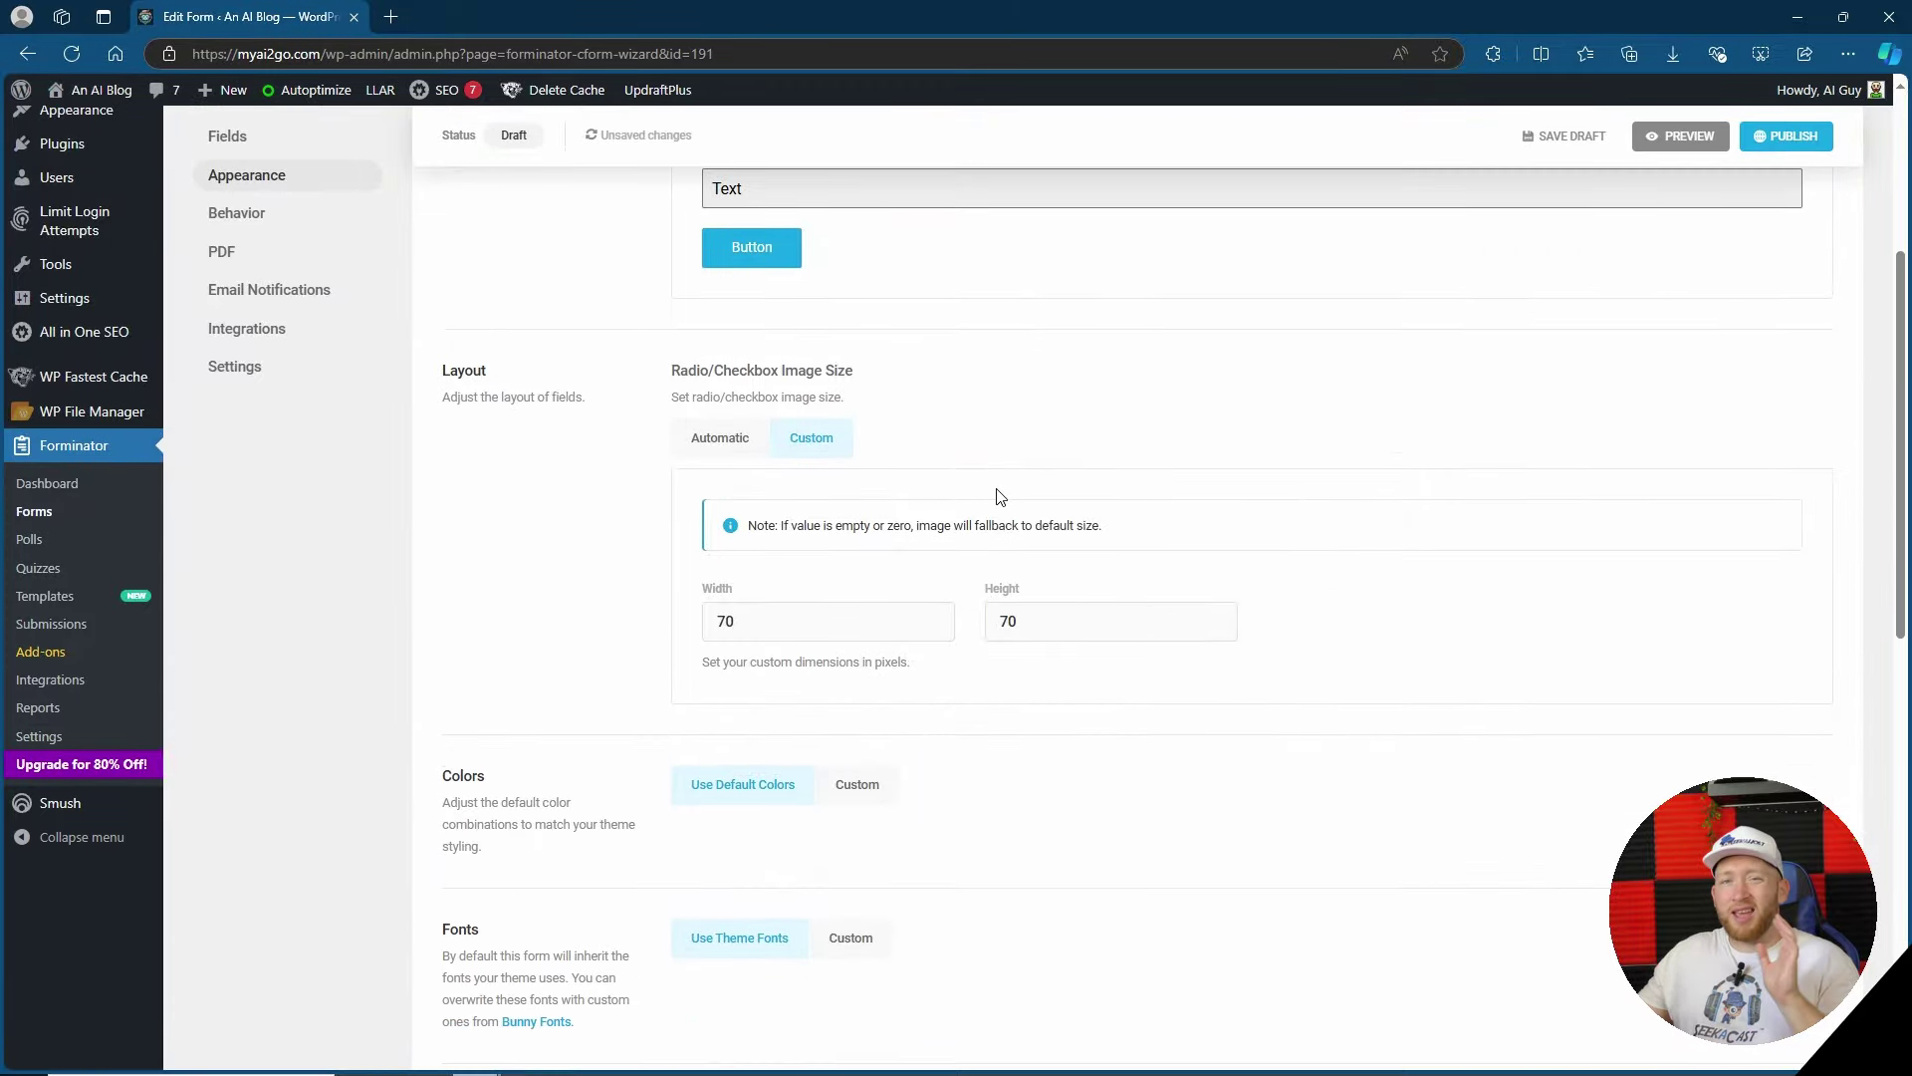
scroll(1179, 469, up, 4)
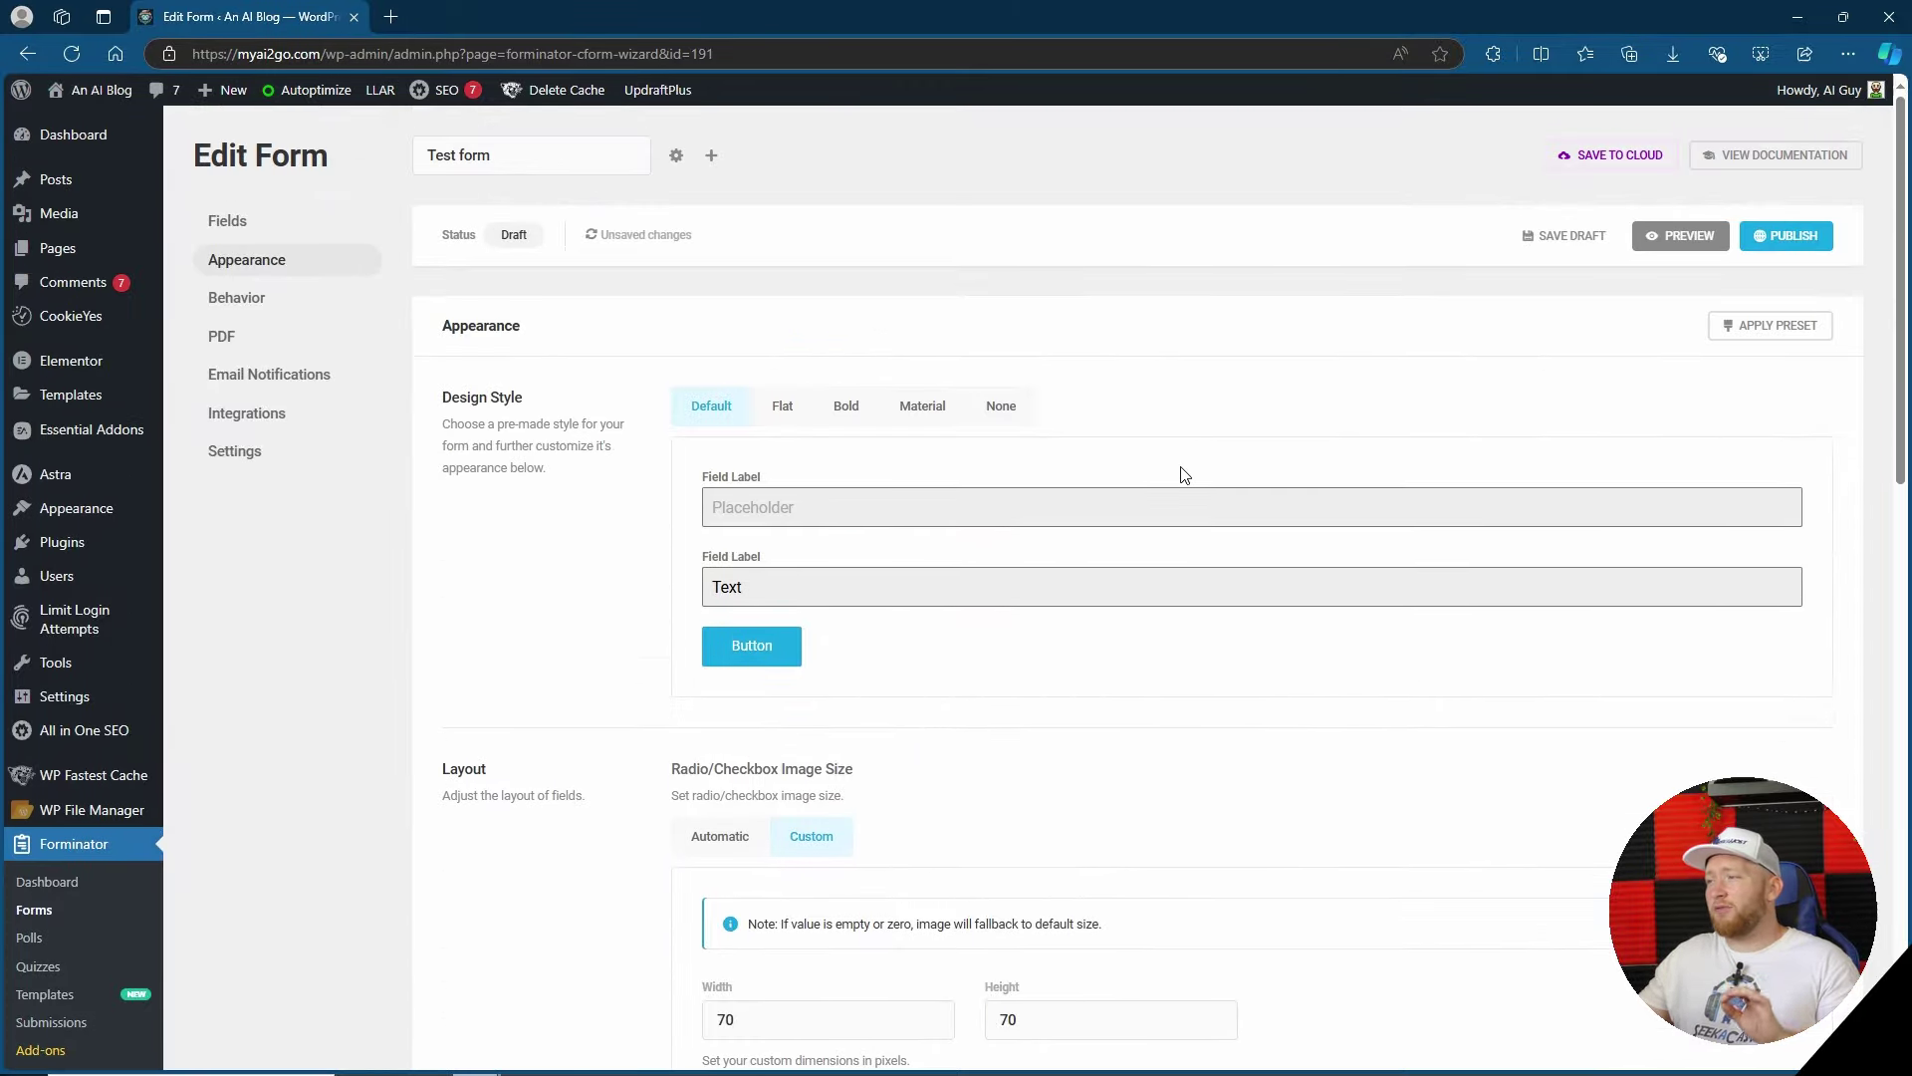
click(785, 409)
click(858, 416)
click(911, 416)
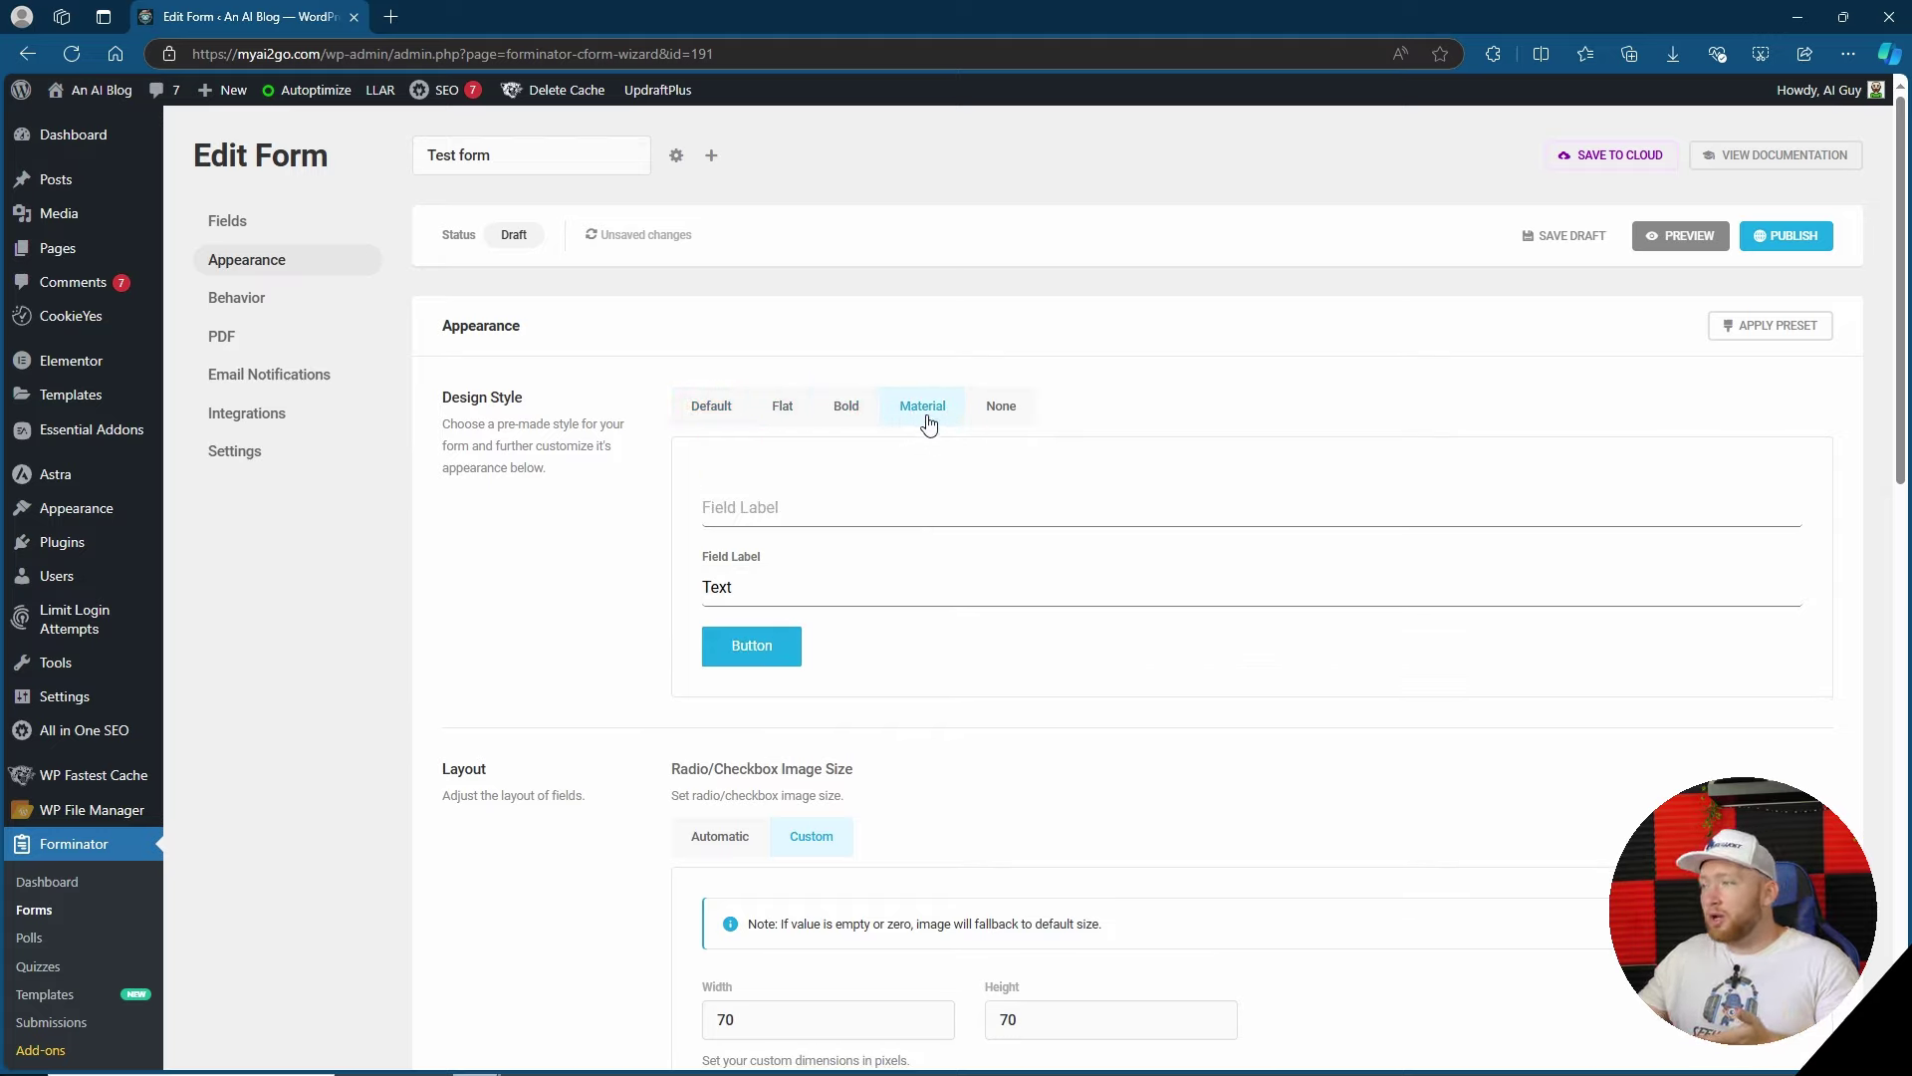
scroll(908, 370, down, 4)
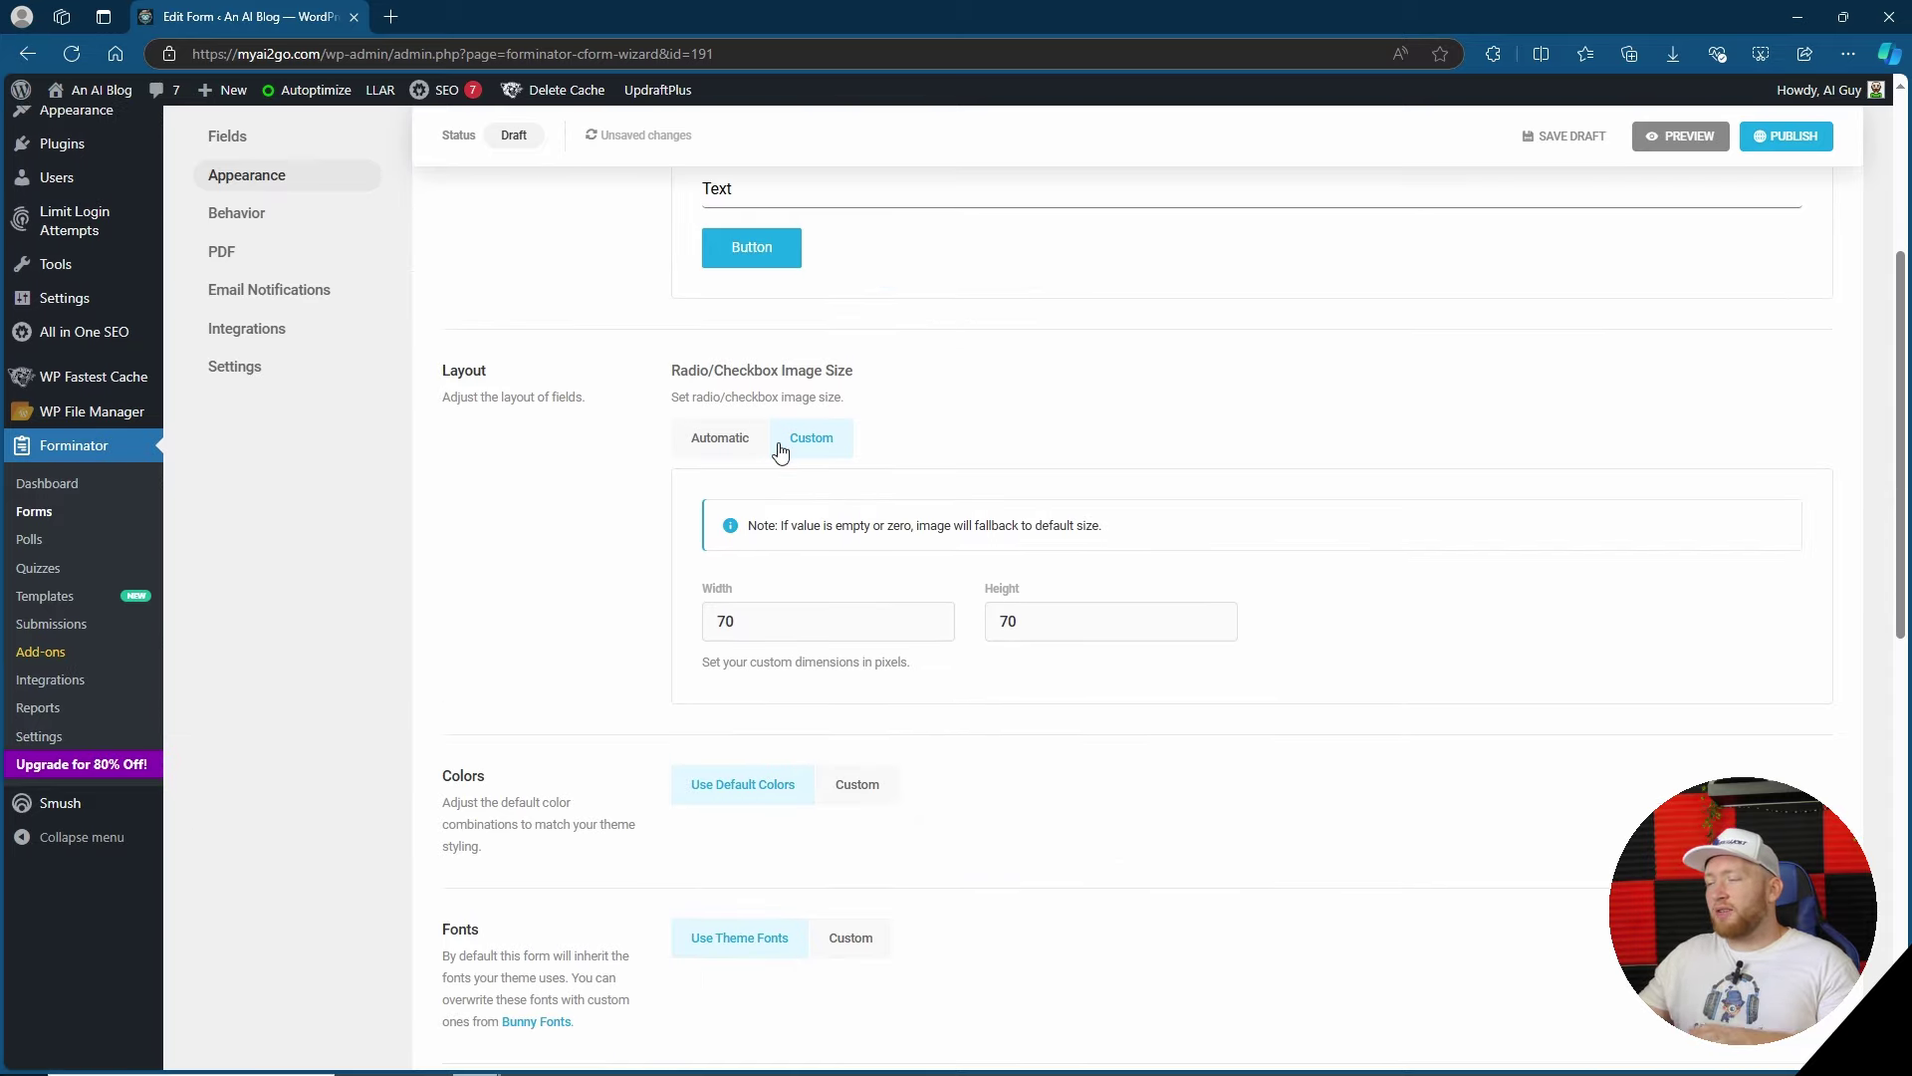
scroll(726, 506, down, 5)
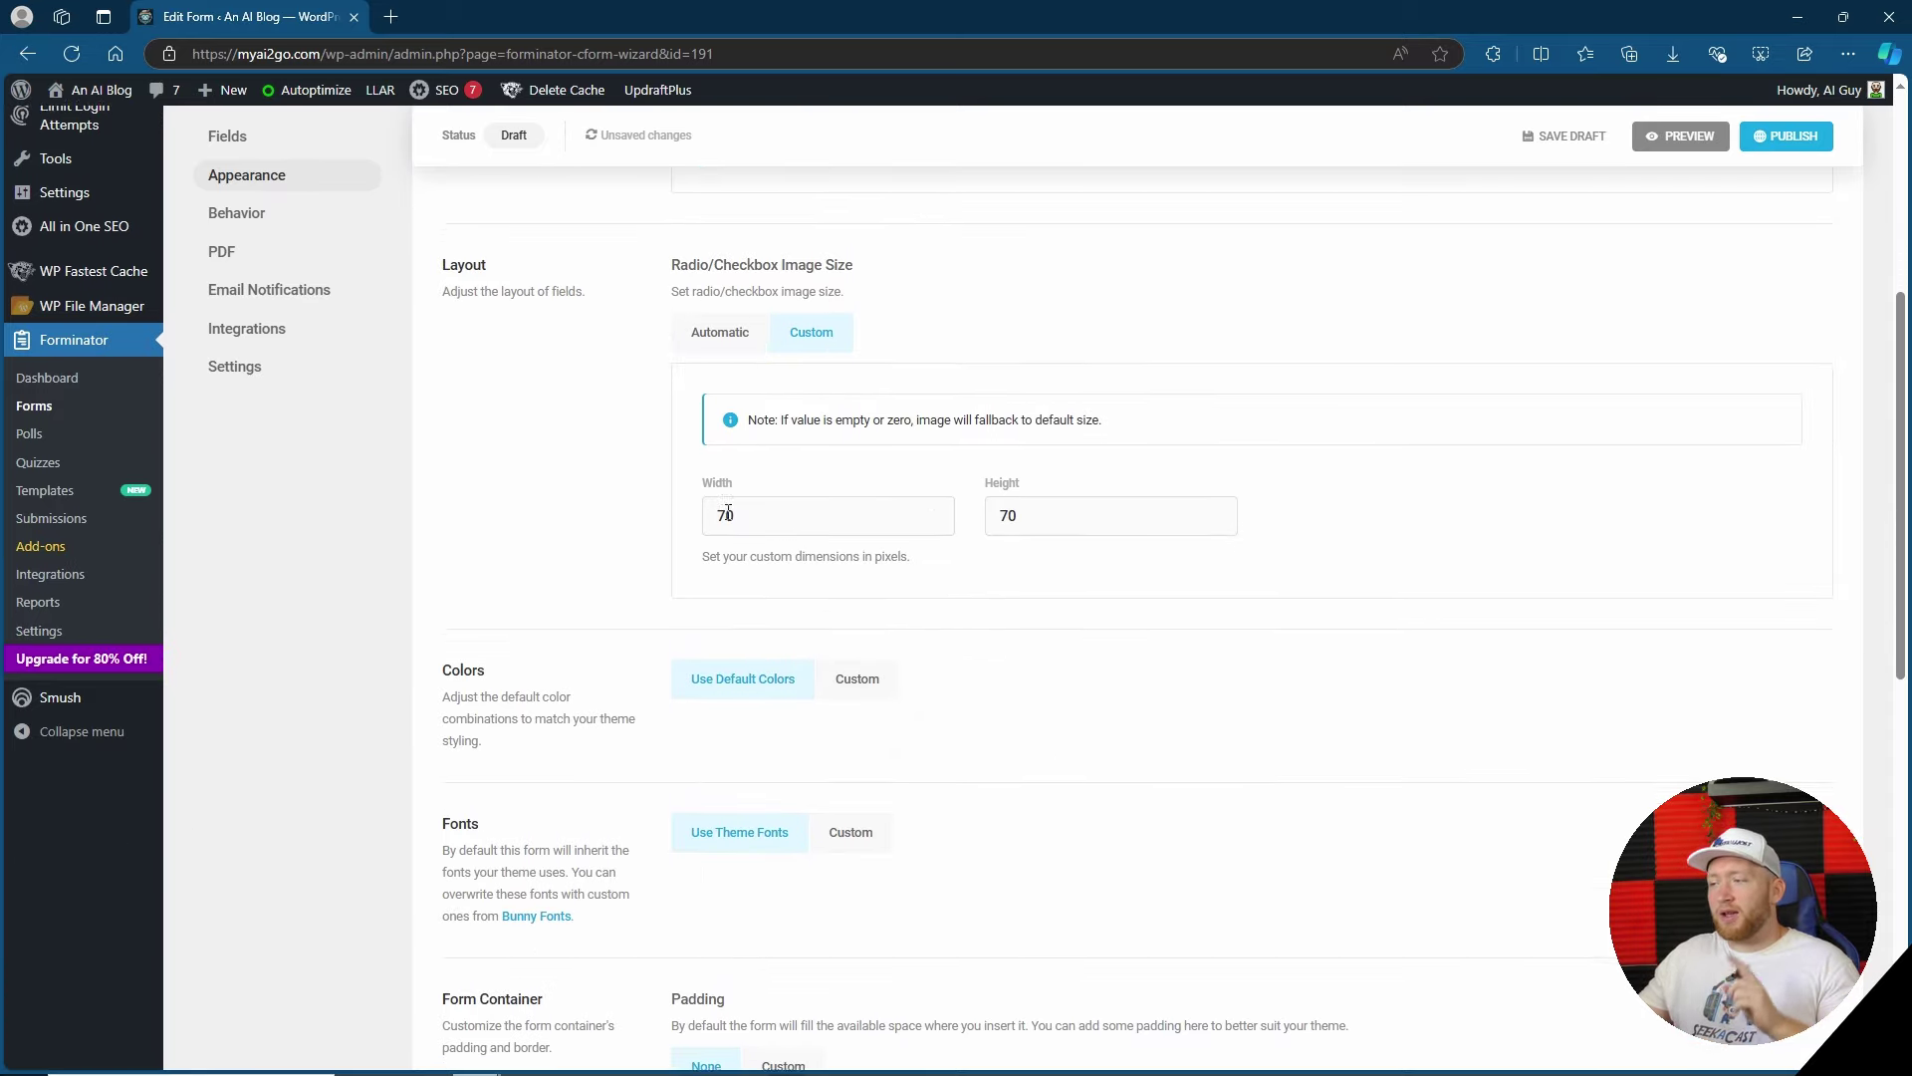
scroll(719, 488, down, 2)
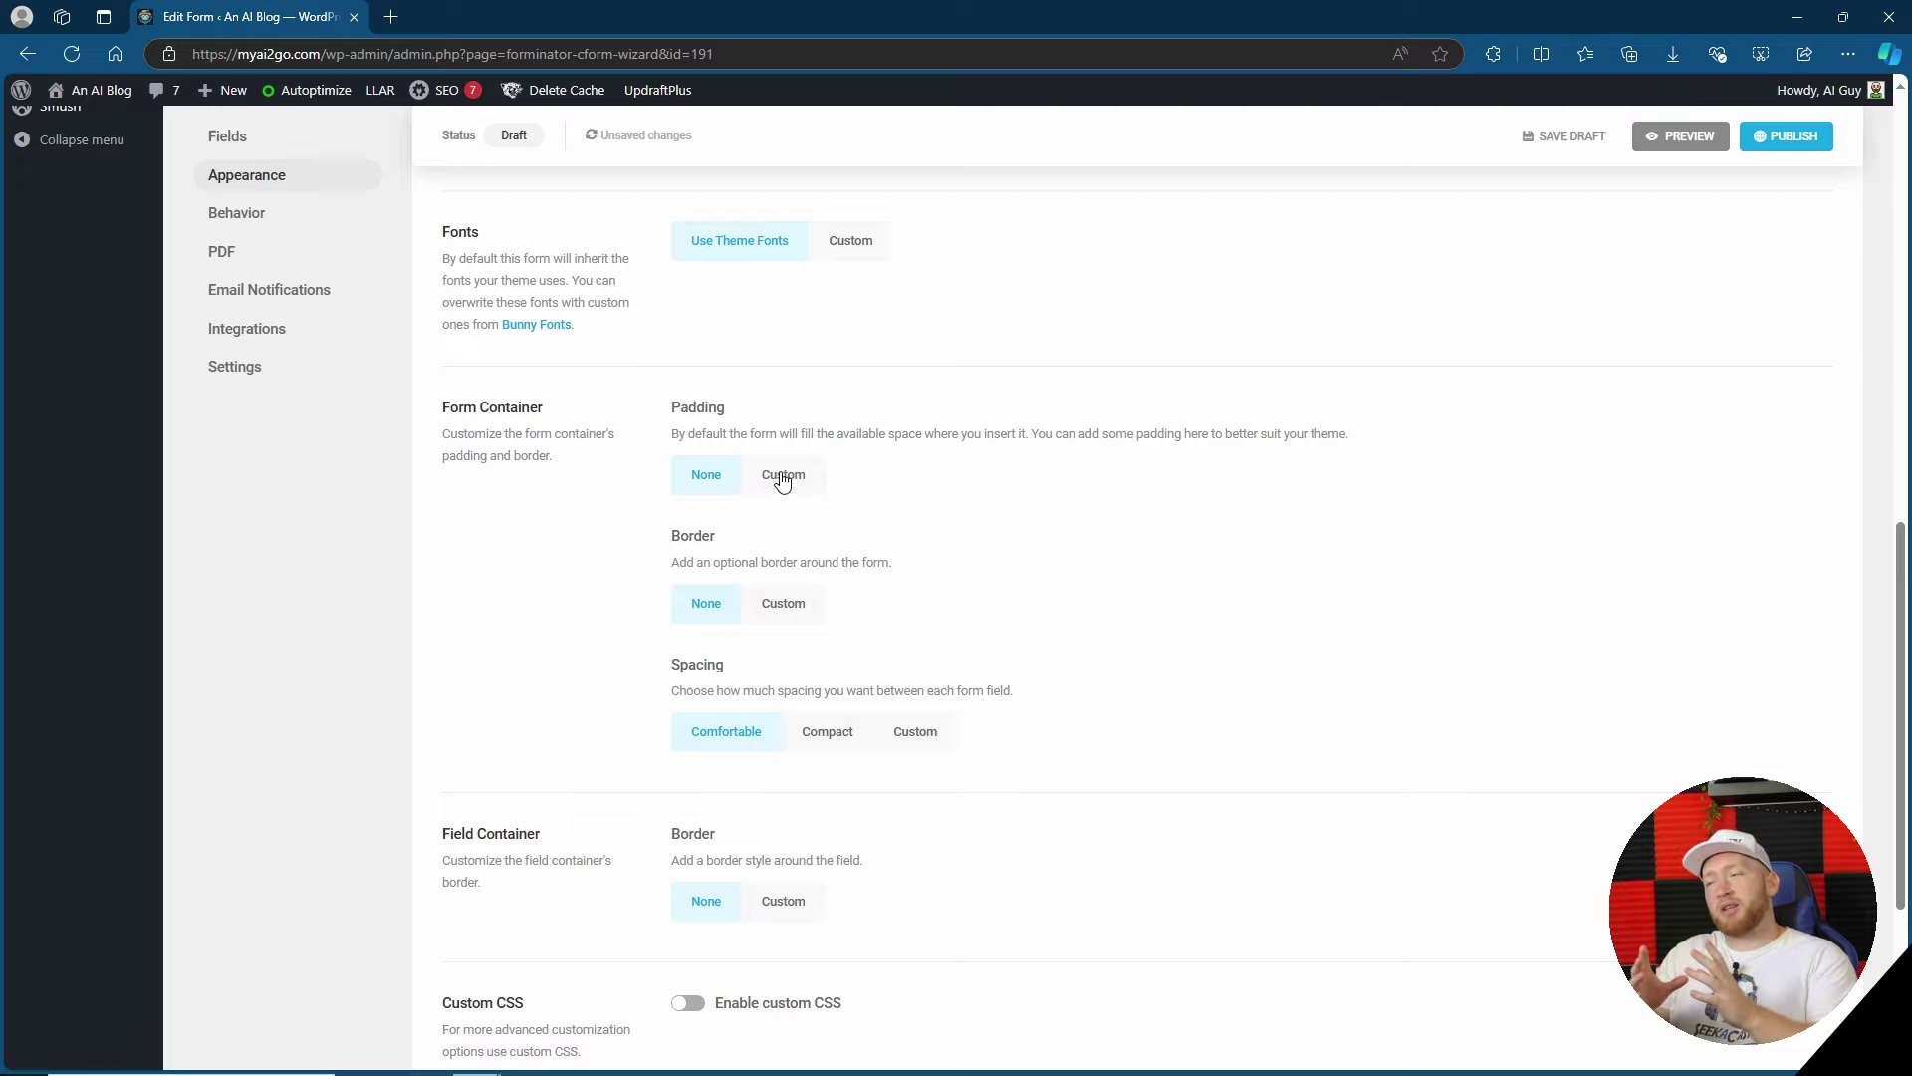
click(1683, 135)
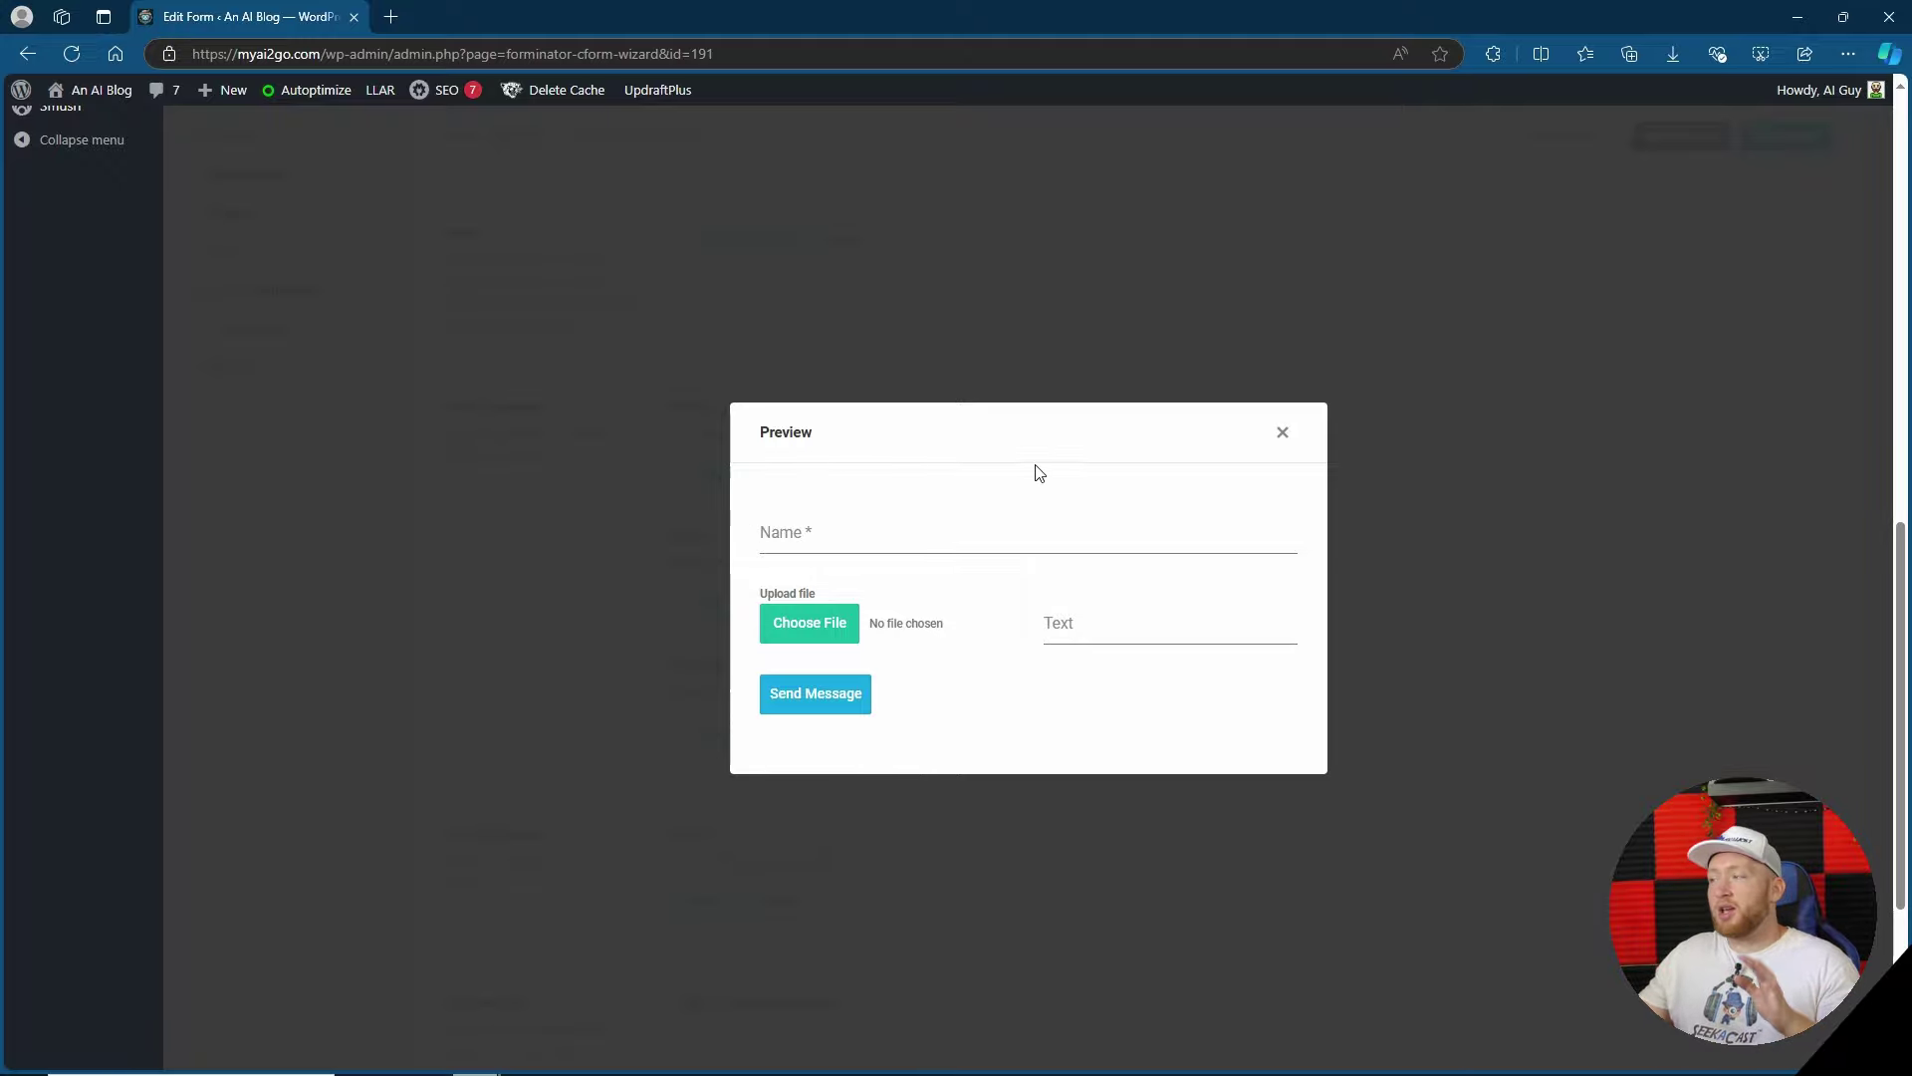
- Close the preview and set custom container padding: top 50, bottom 05
click(1294, 435)
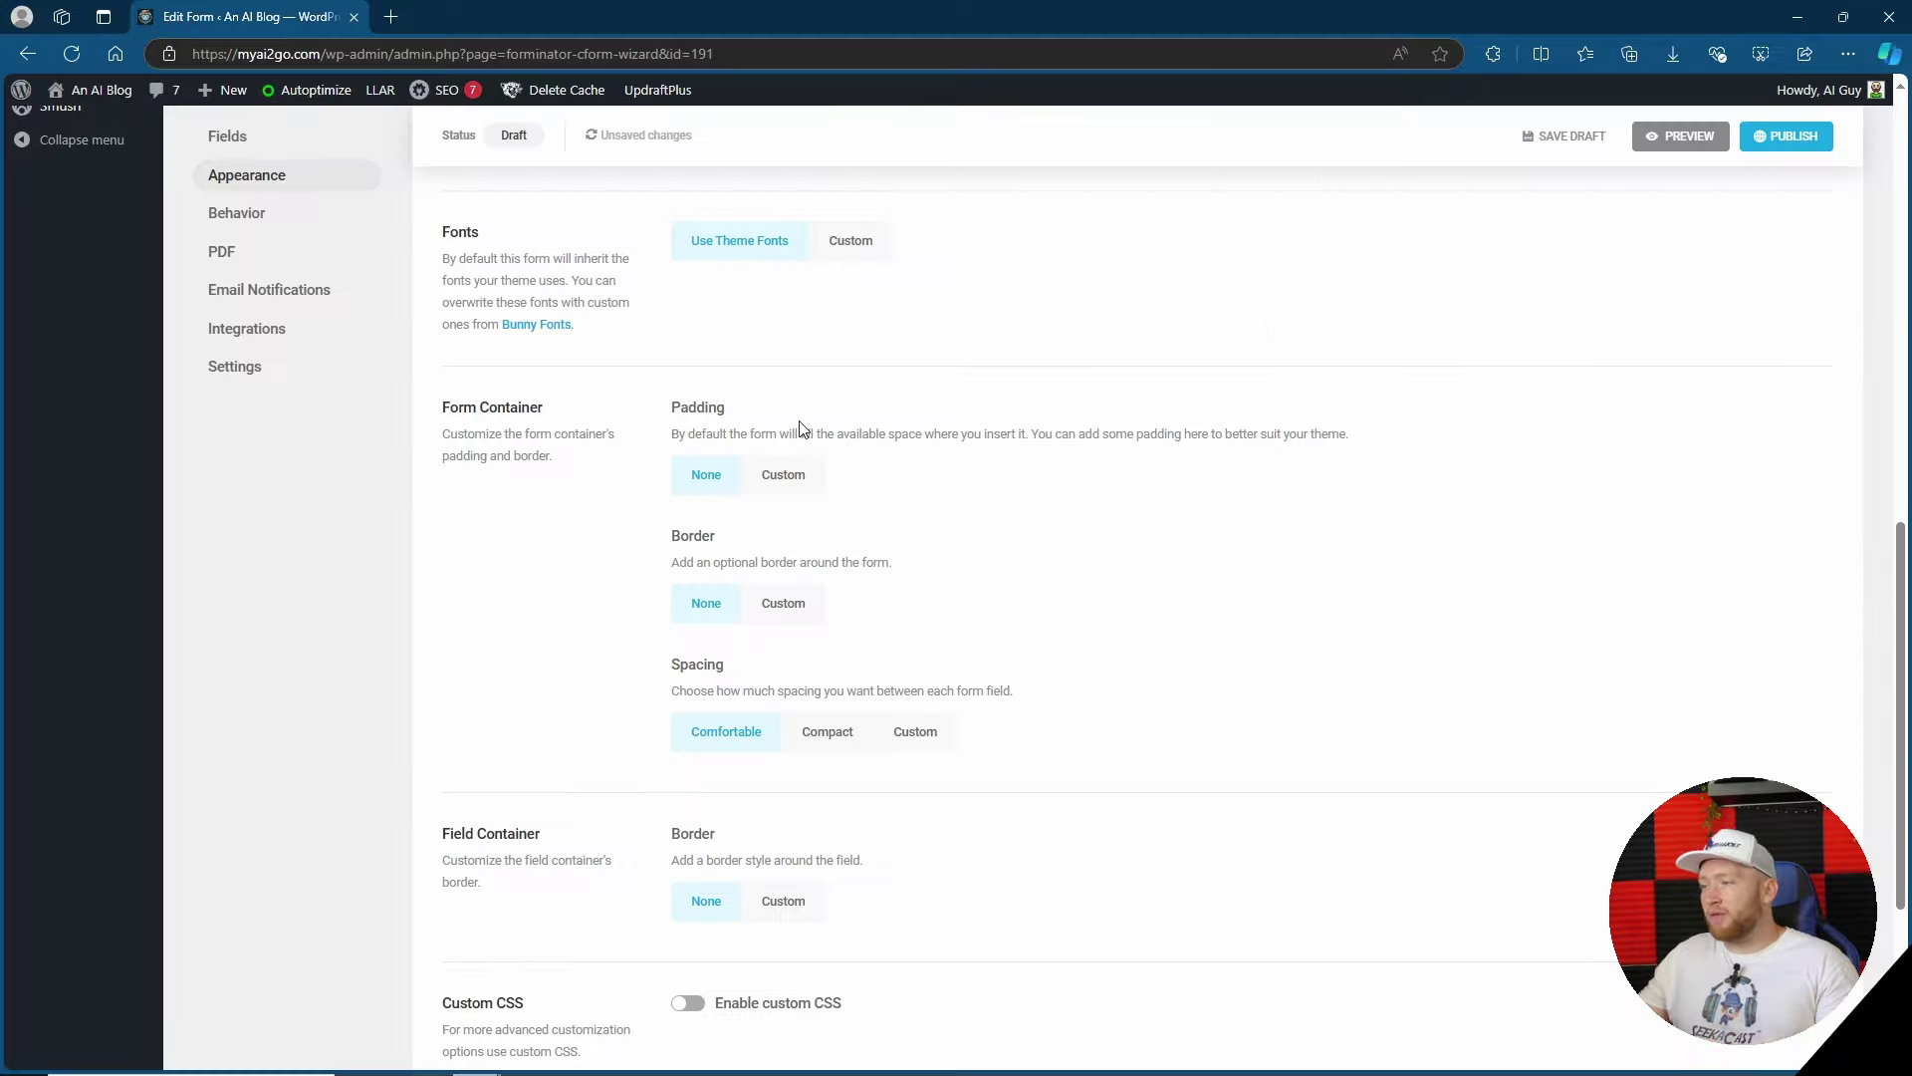
click(787, 474)
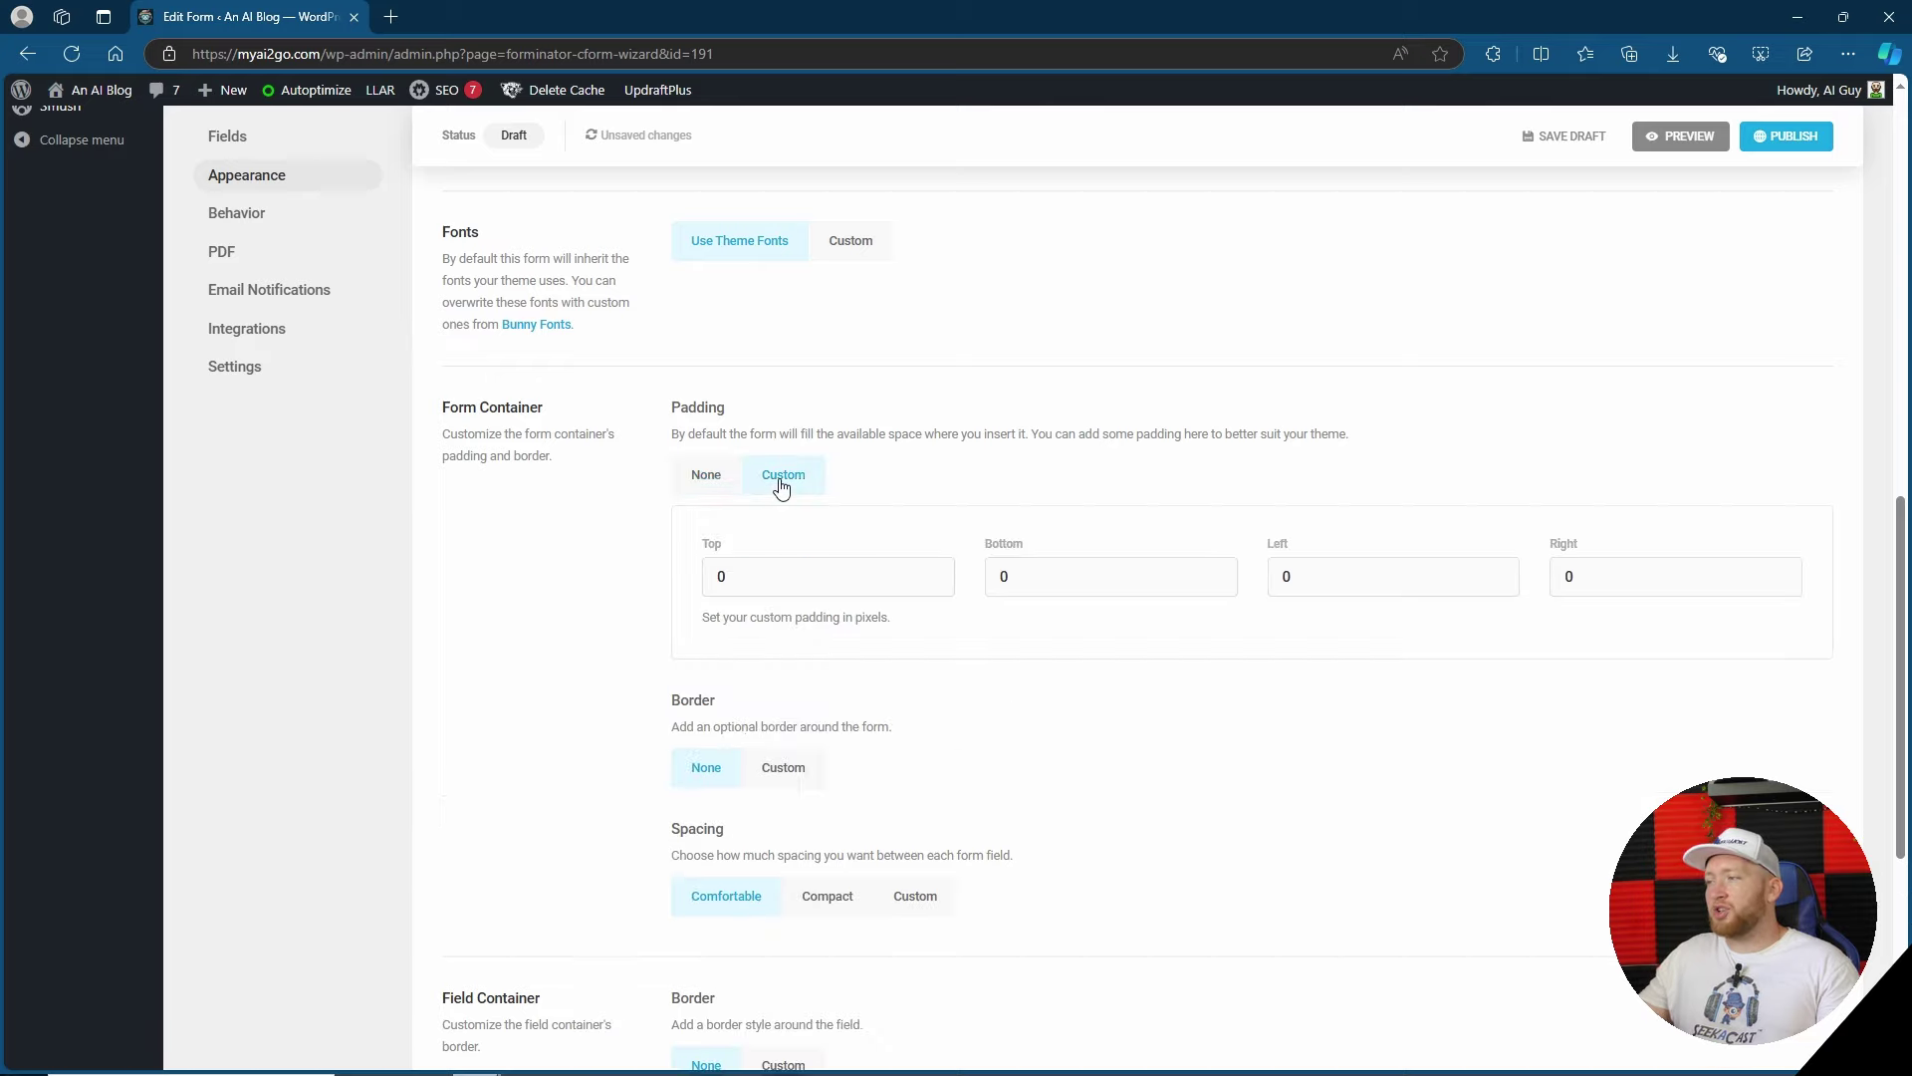
click(780, 578)
text(50)
key(Tab)
text(5)
- Set the left and right container padding to 50
click(1274, 580)
text(5)
key(Tab)
text(50)
click(1494, 678)
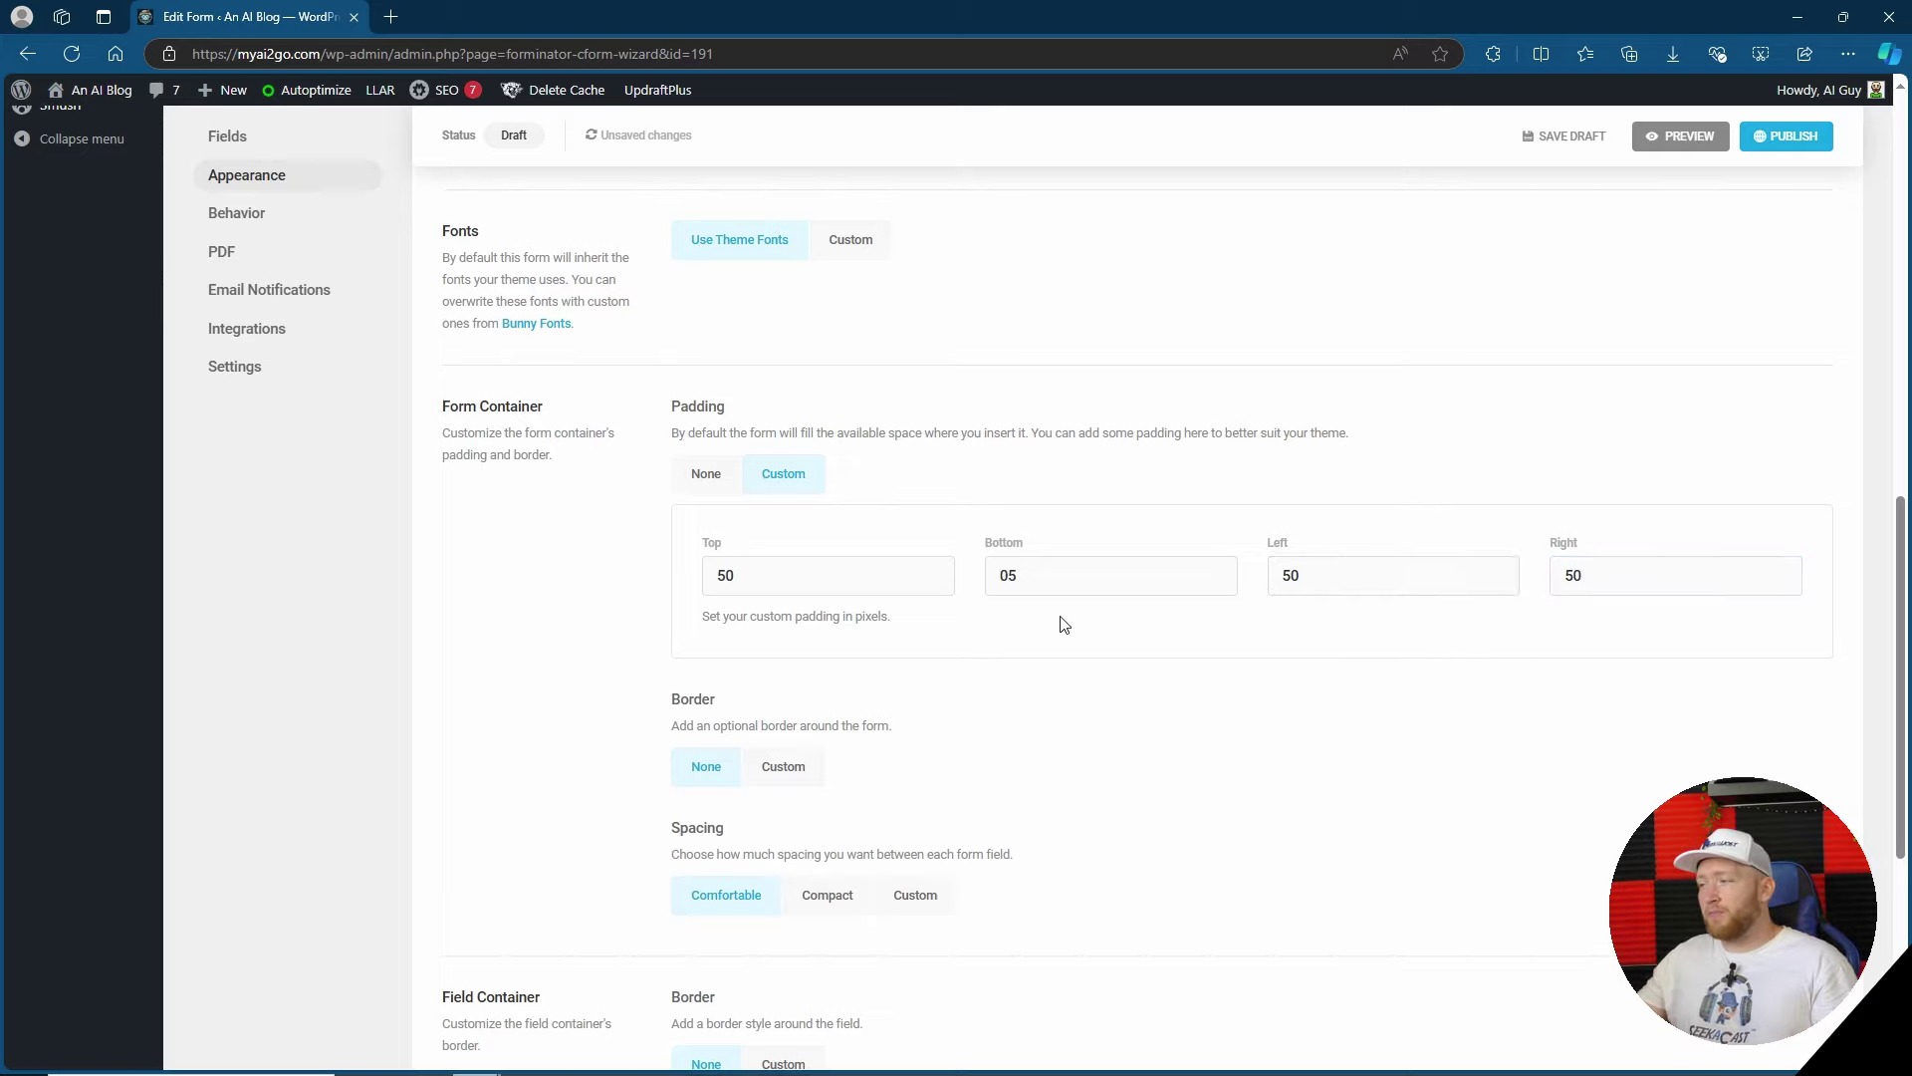
scroll(1059, 624, down, 2)
scroll(795, 581, down, 3)
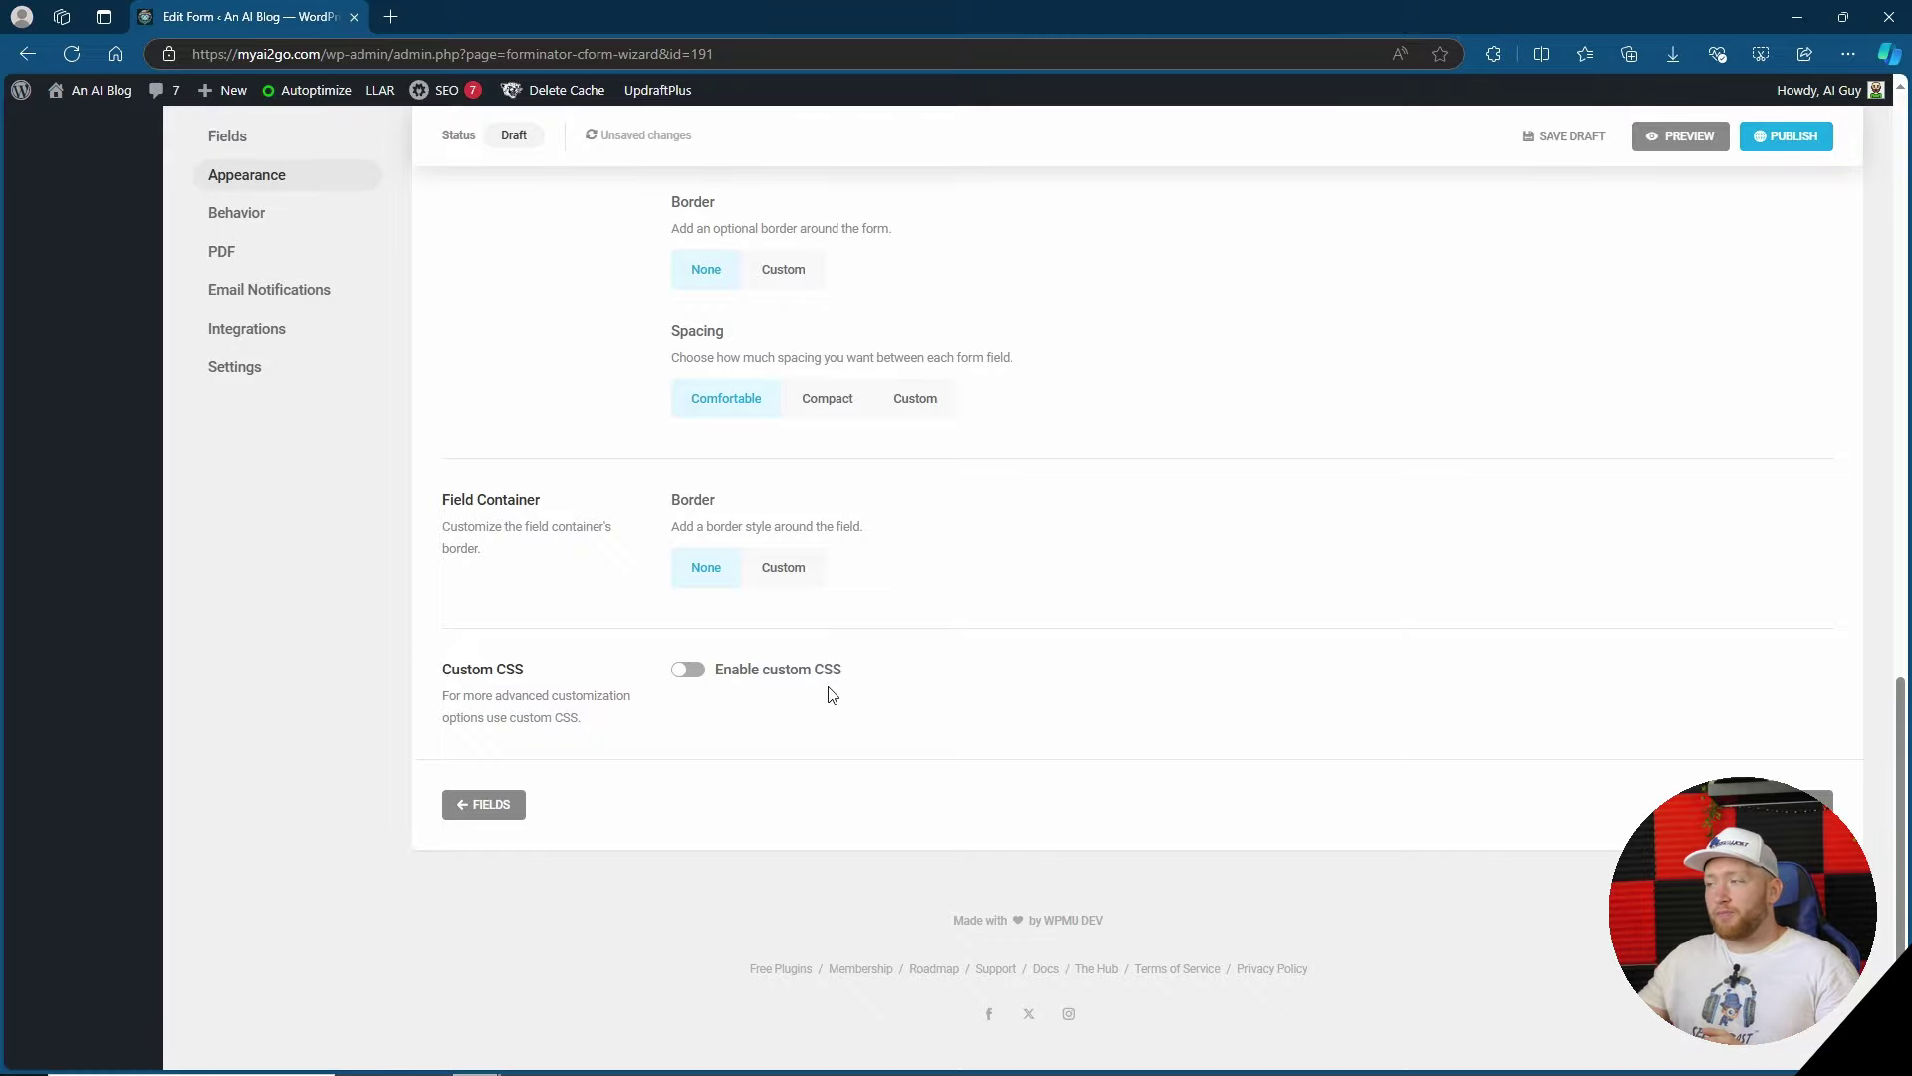
scroll(837, 691, up, 15)
- Switch the form's colour scheme to Custom
scroll(805, 707, down, 7)
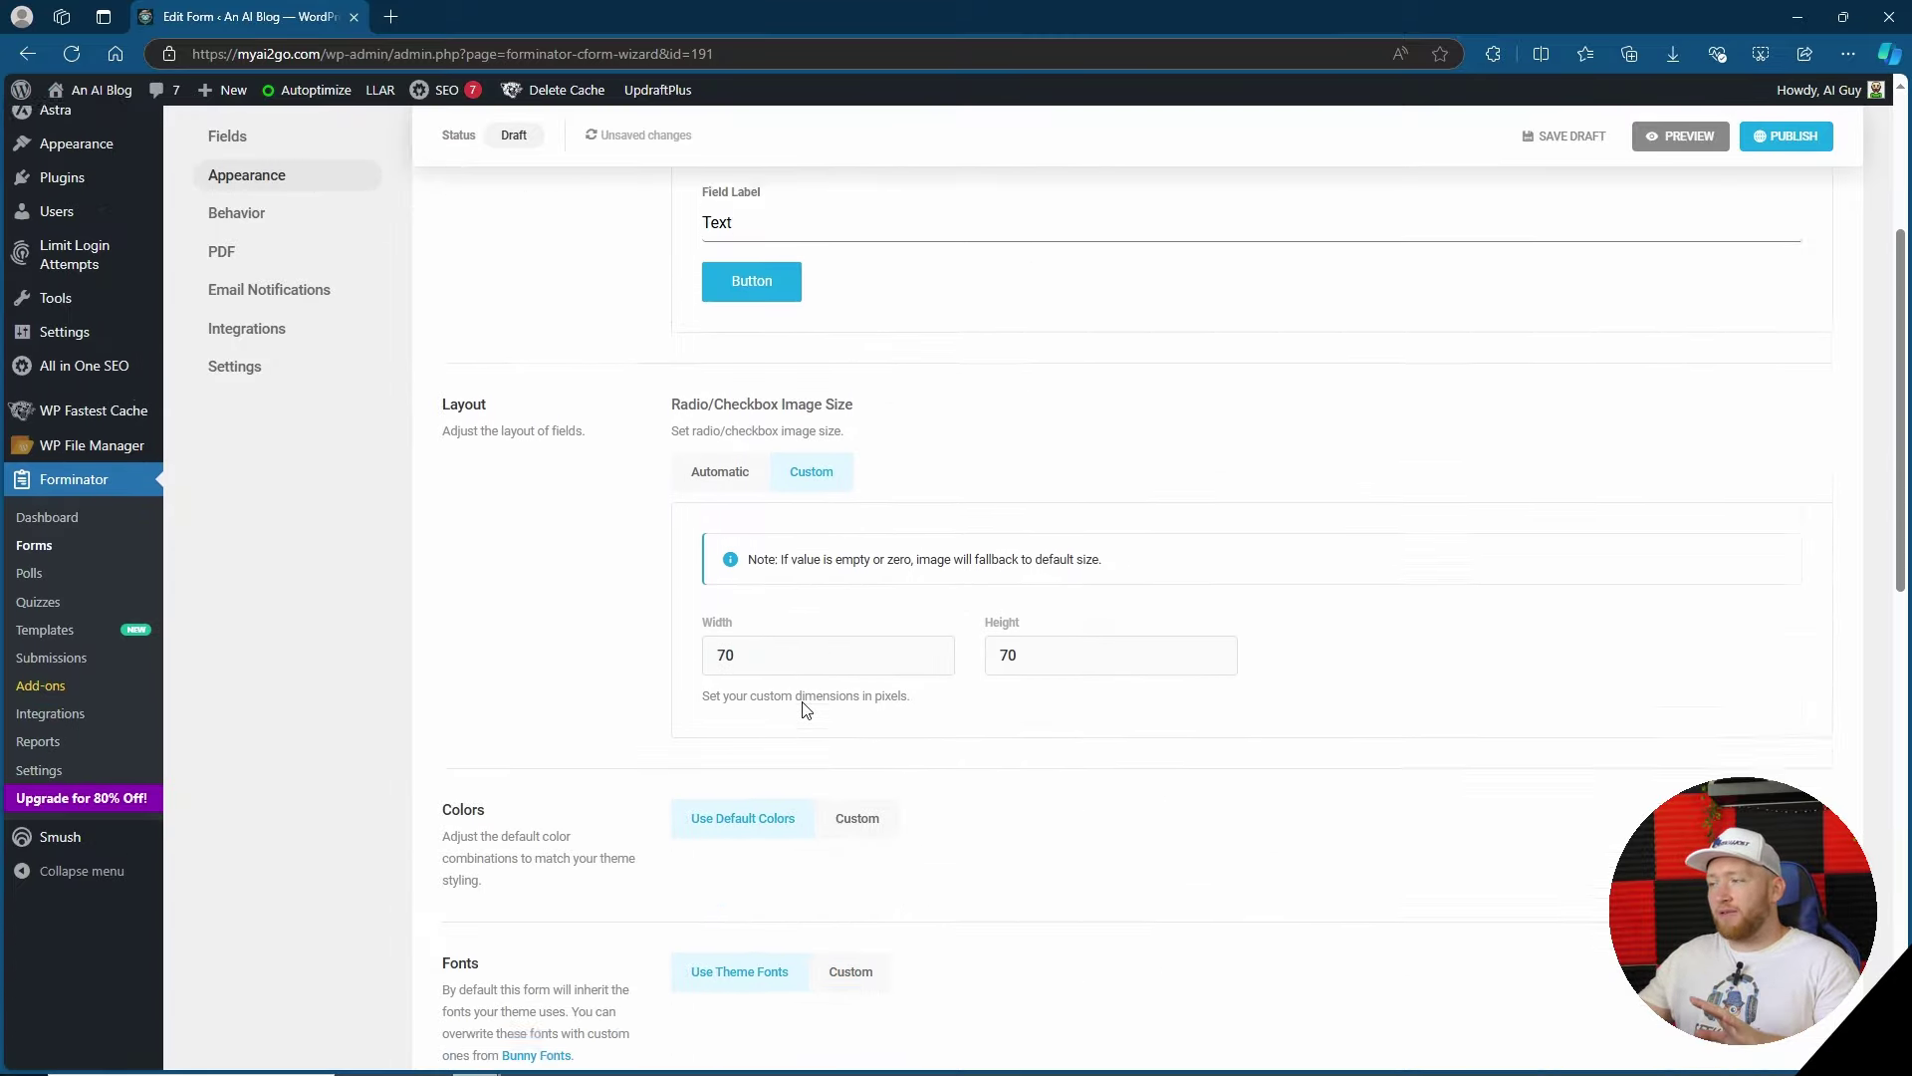
click(847, 498)
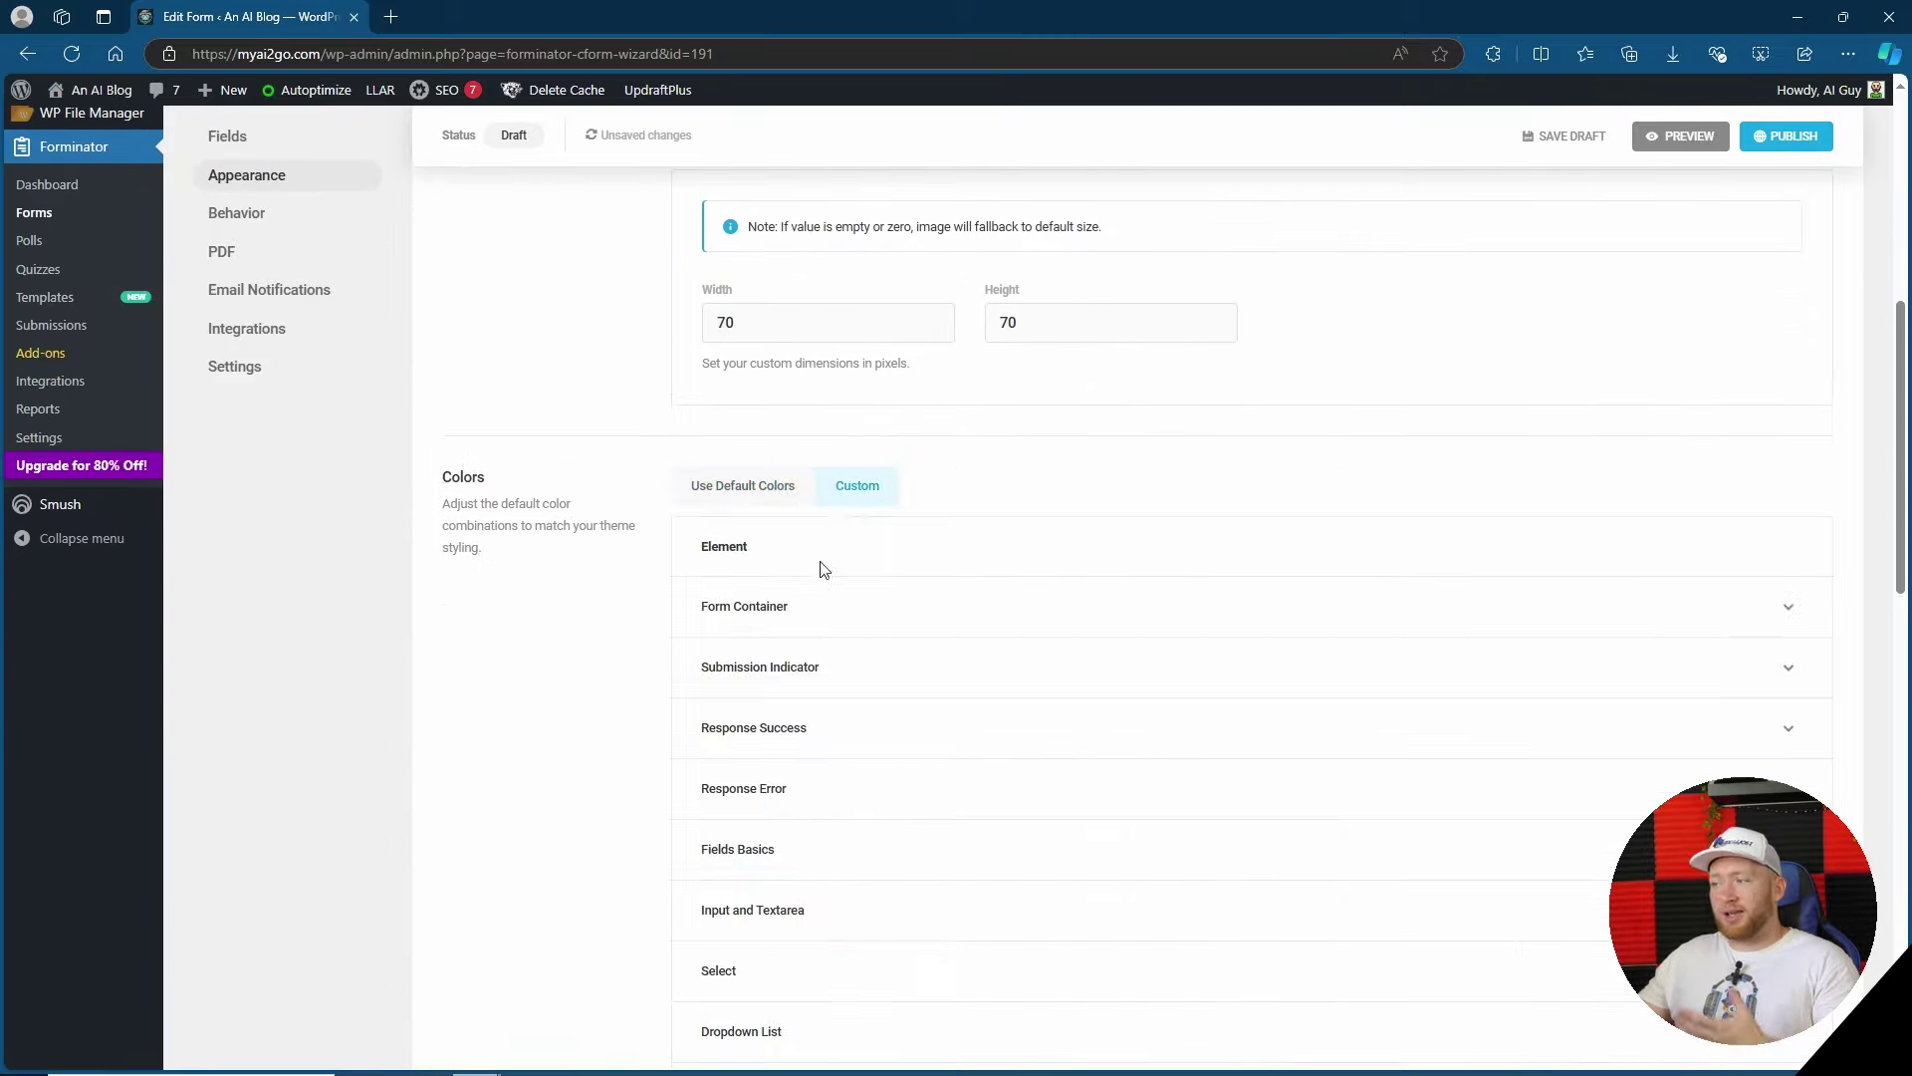
scroll(802, 583, down, 2)
scroll(811, 583, up, 1)
scroll(737, 398, down, 1)
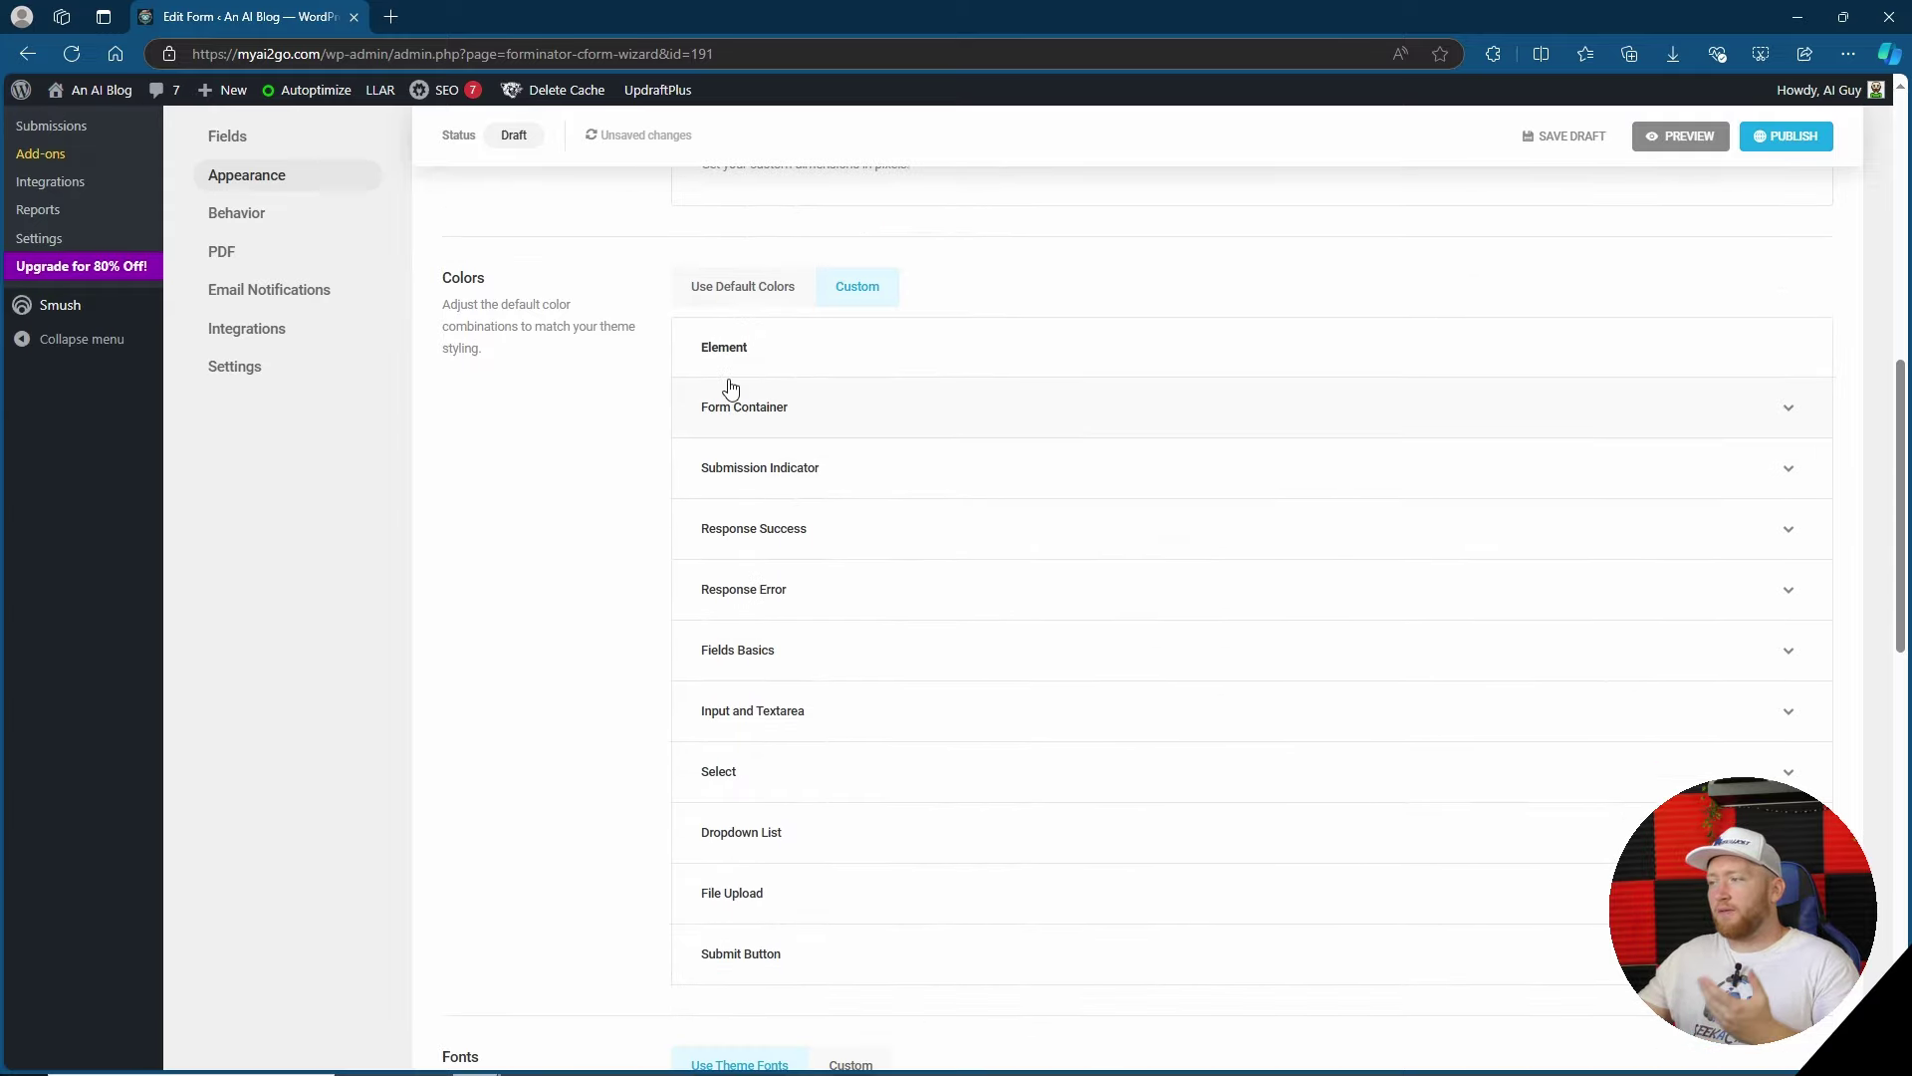
- Review the Submit Button's custom colour settings, then go to the form's Behavior settings
scroll(896, 697, down, 1)
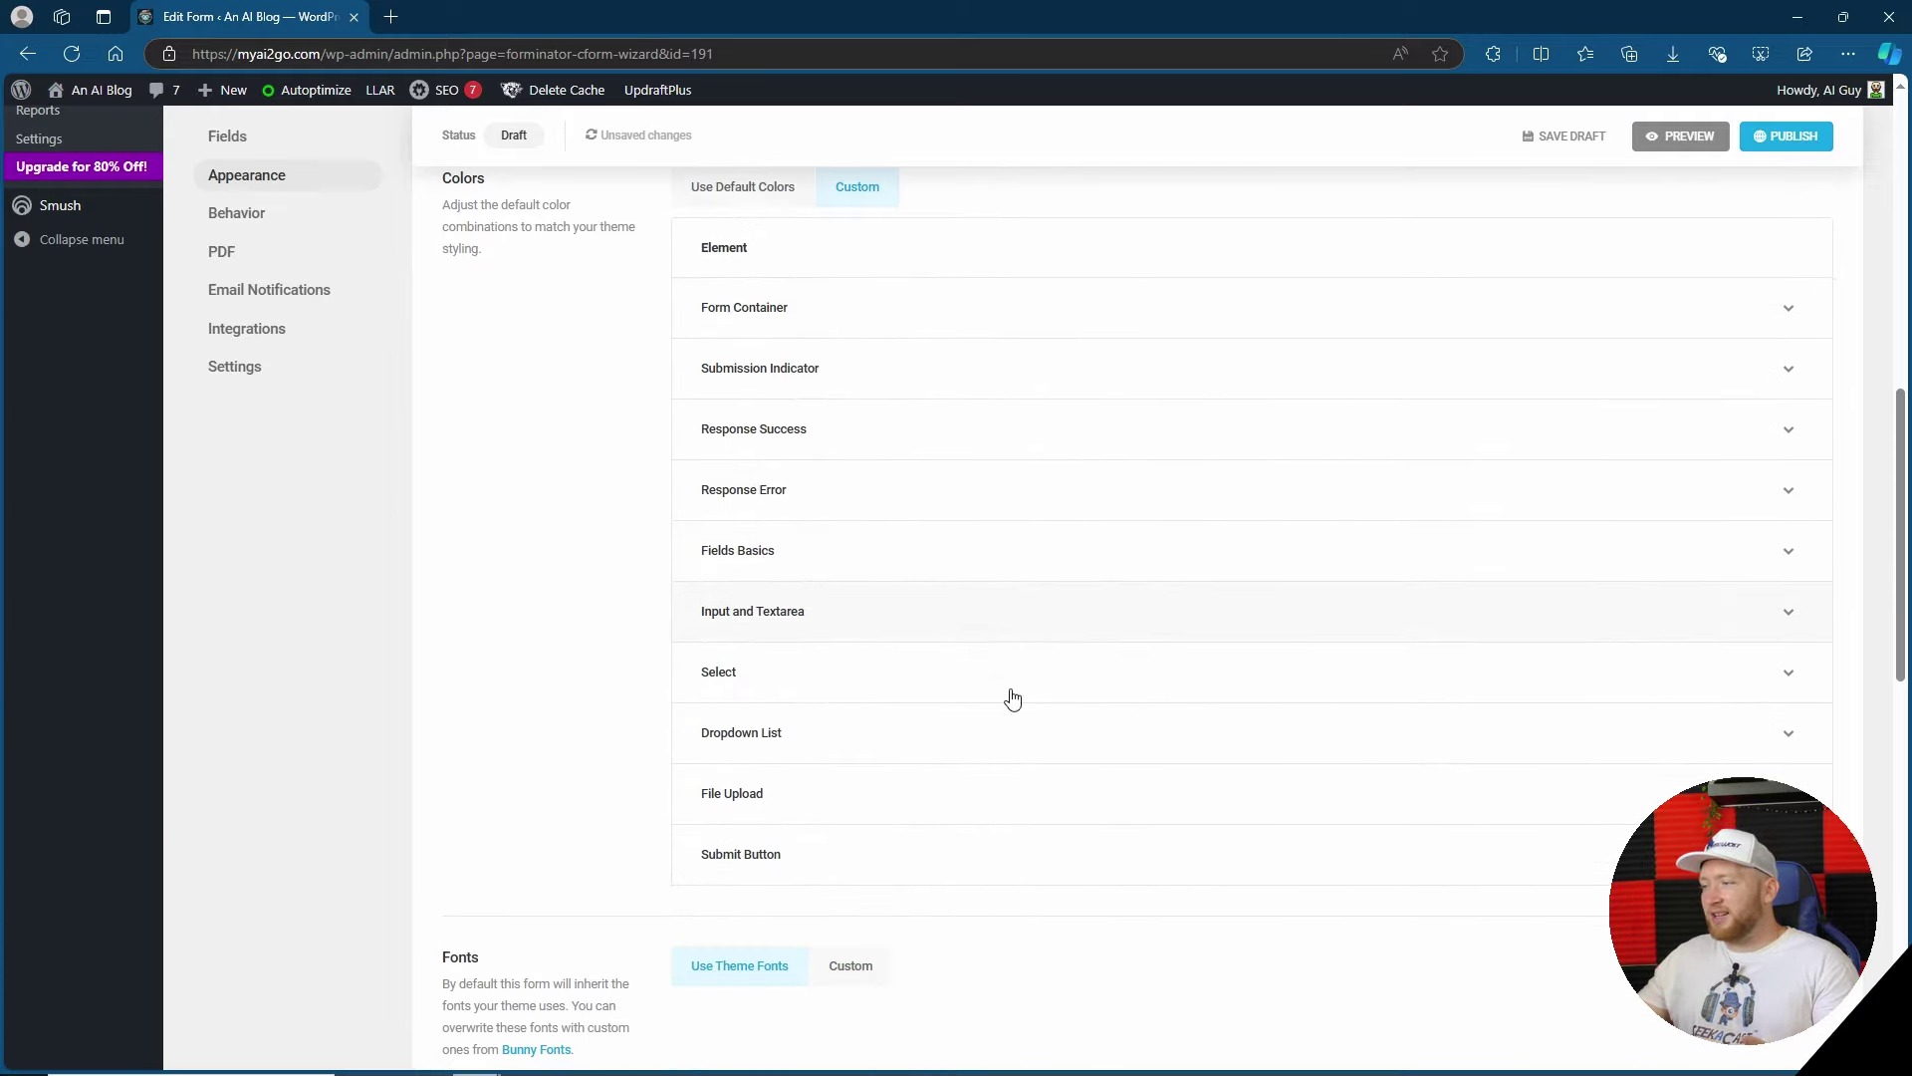
click(815, 866)
scroll(811, 678, down, 4)
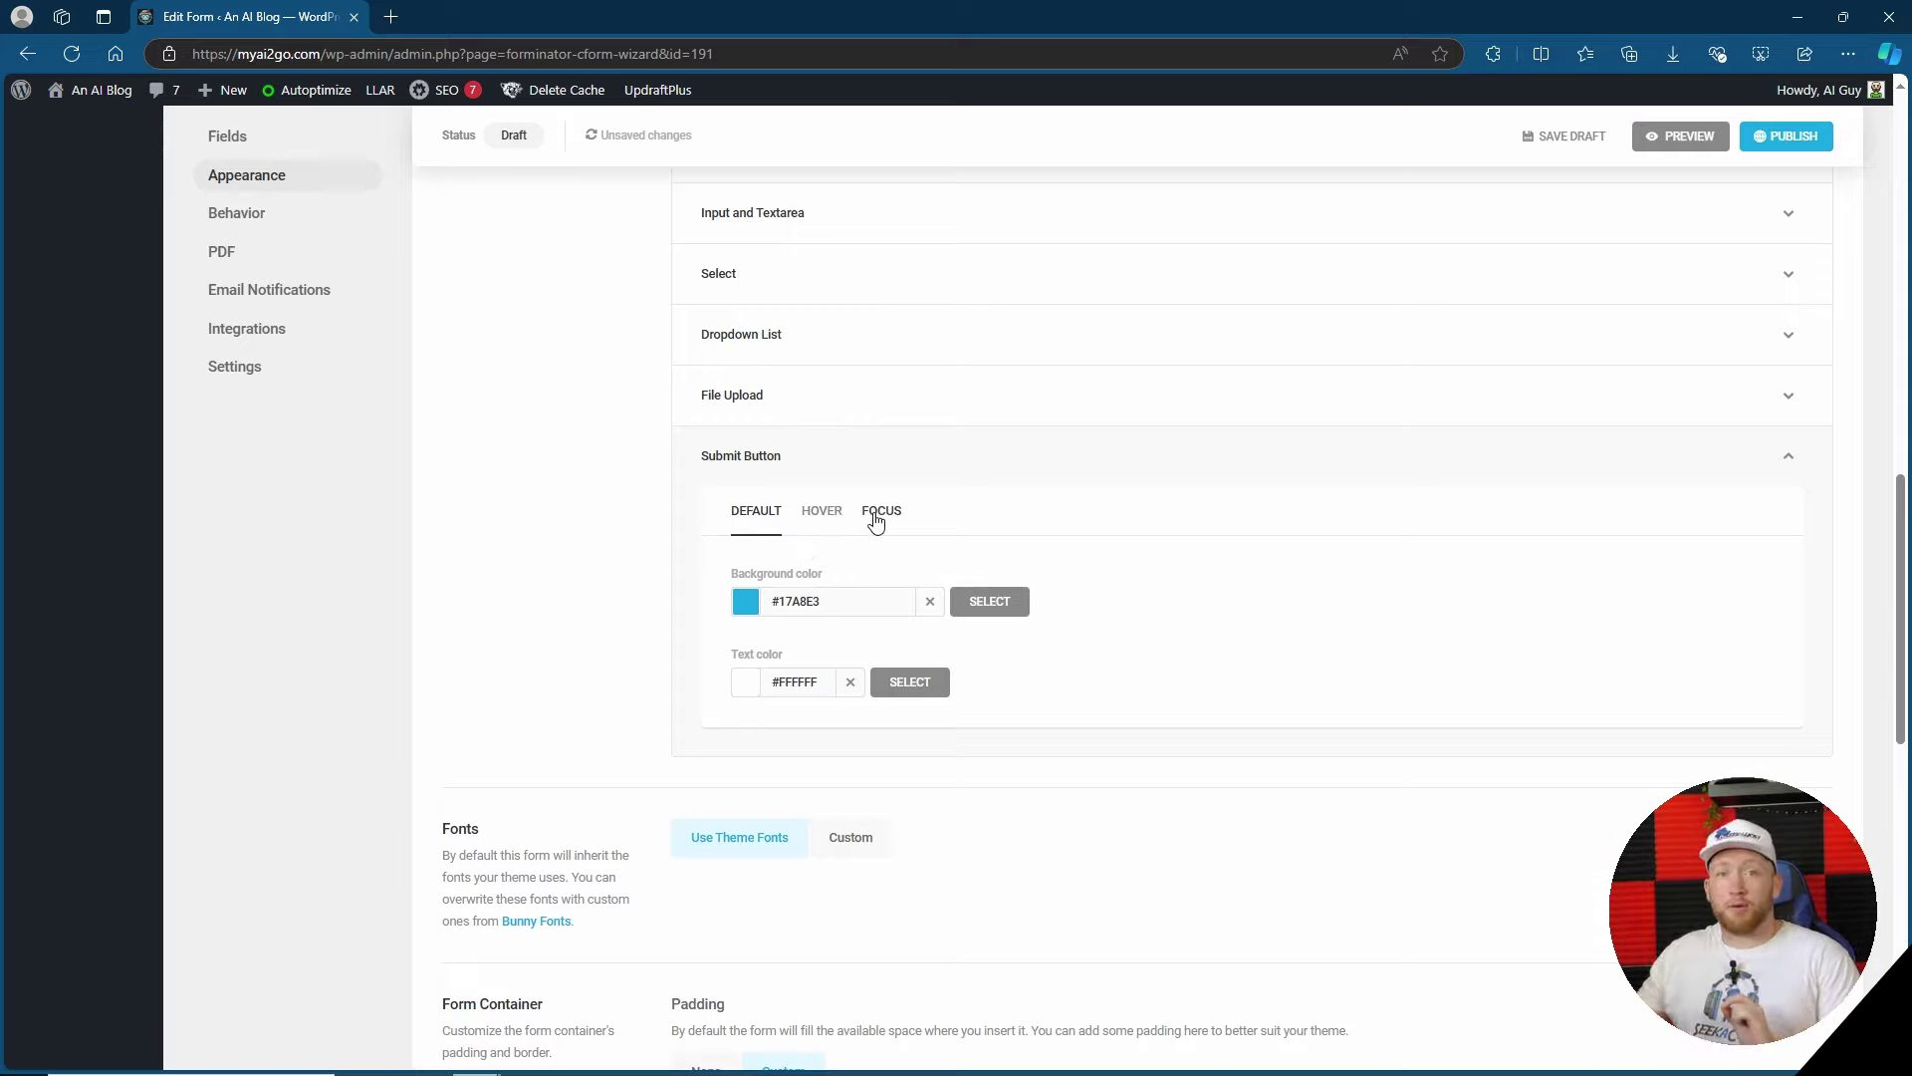
scroll(877, 543, up, 8)
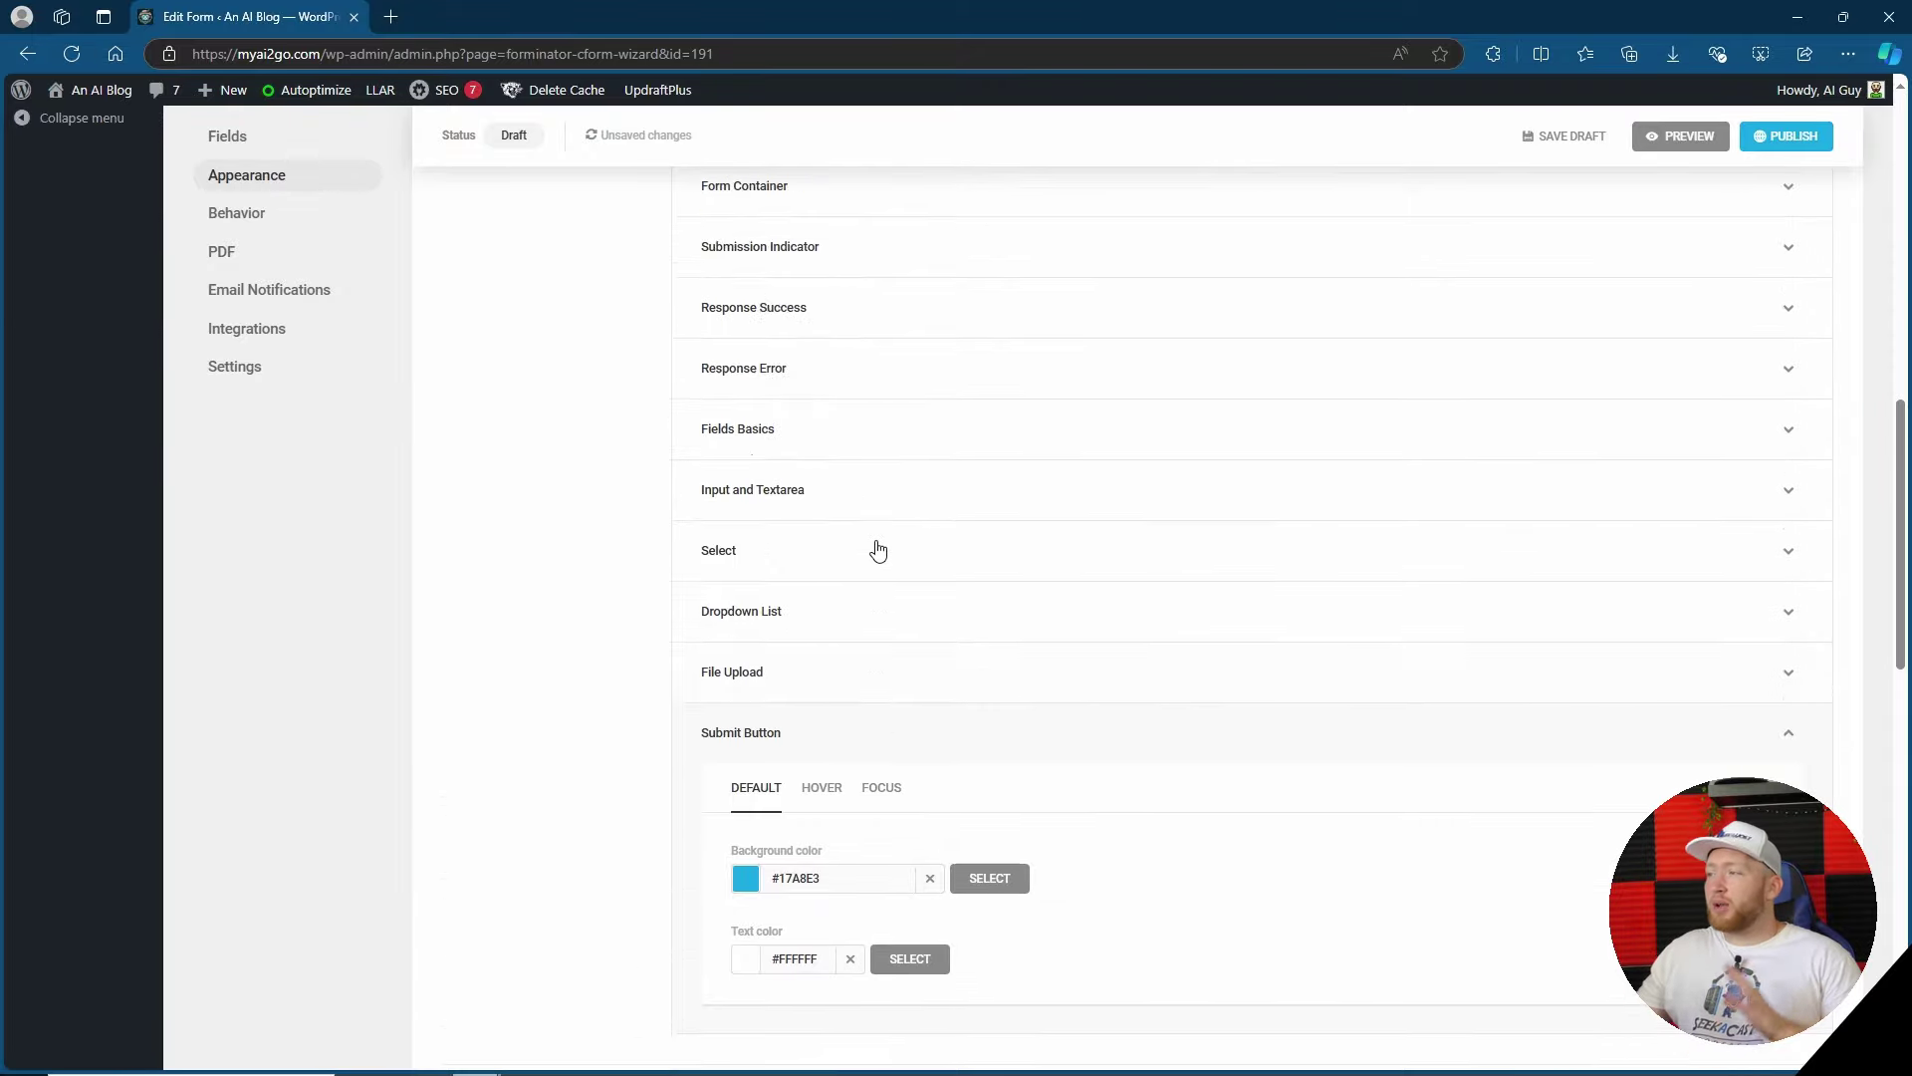
scroll(886, 563, up, 6)
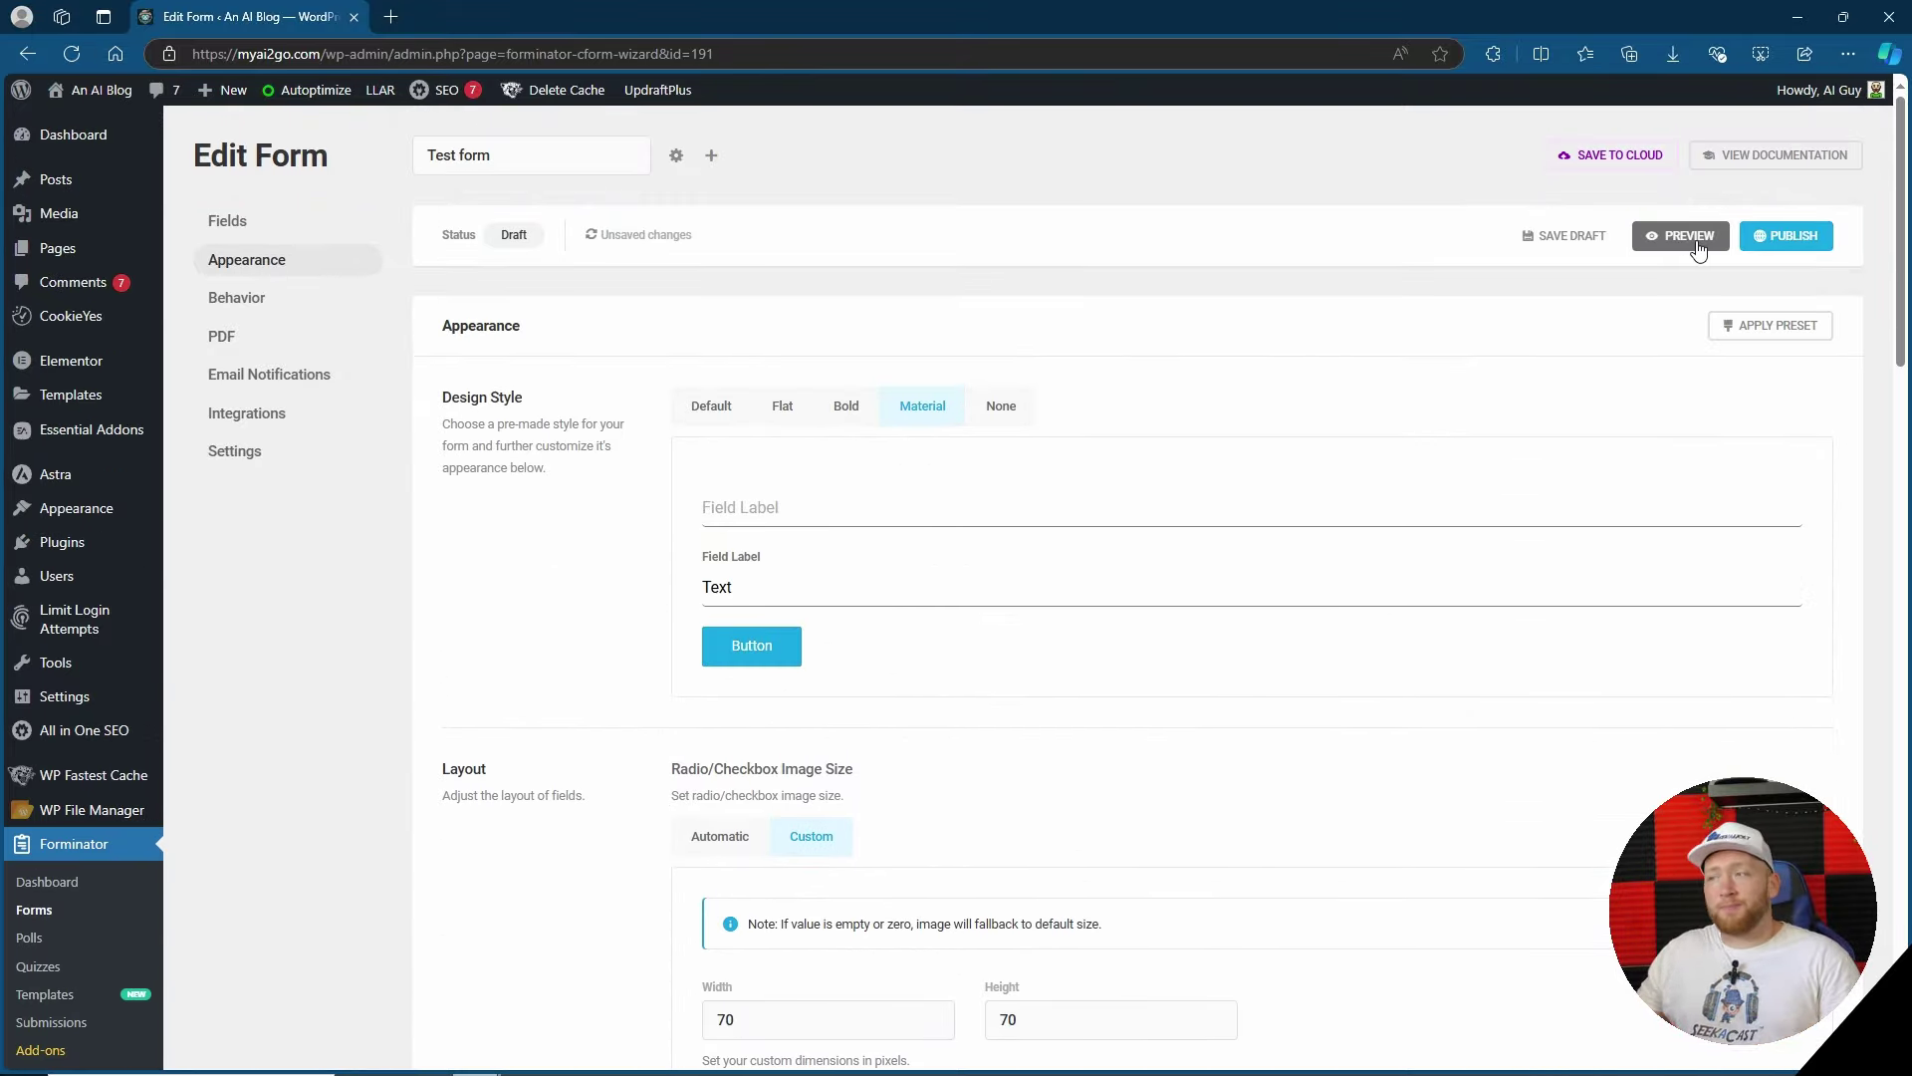
click(249, 299)
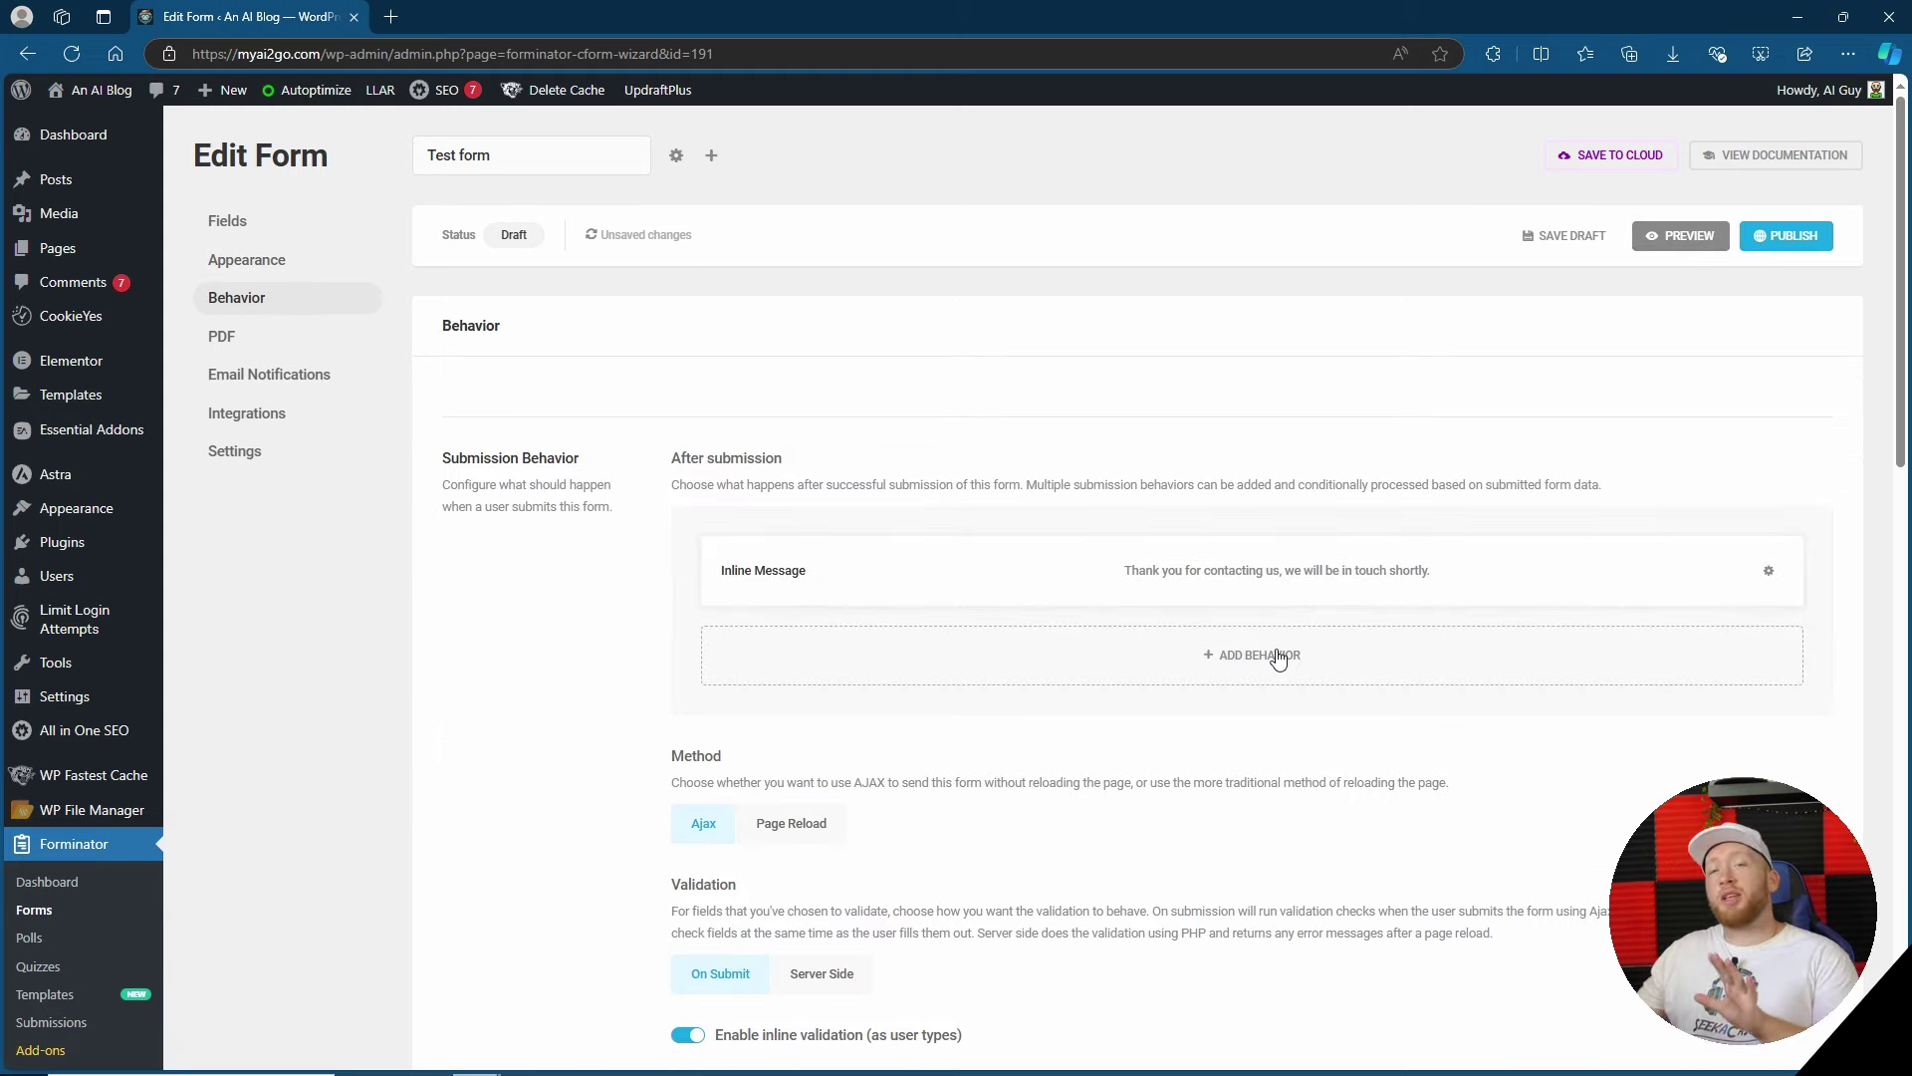
- Open and close the inline after-submission message, then scroll through the Behavior options
click(1366, 584)
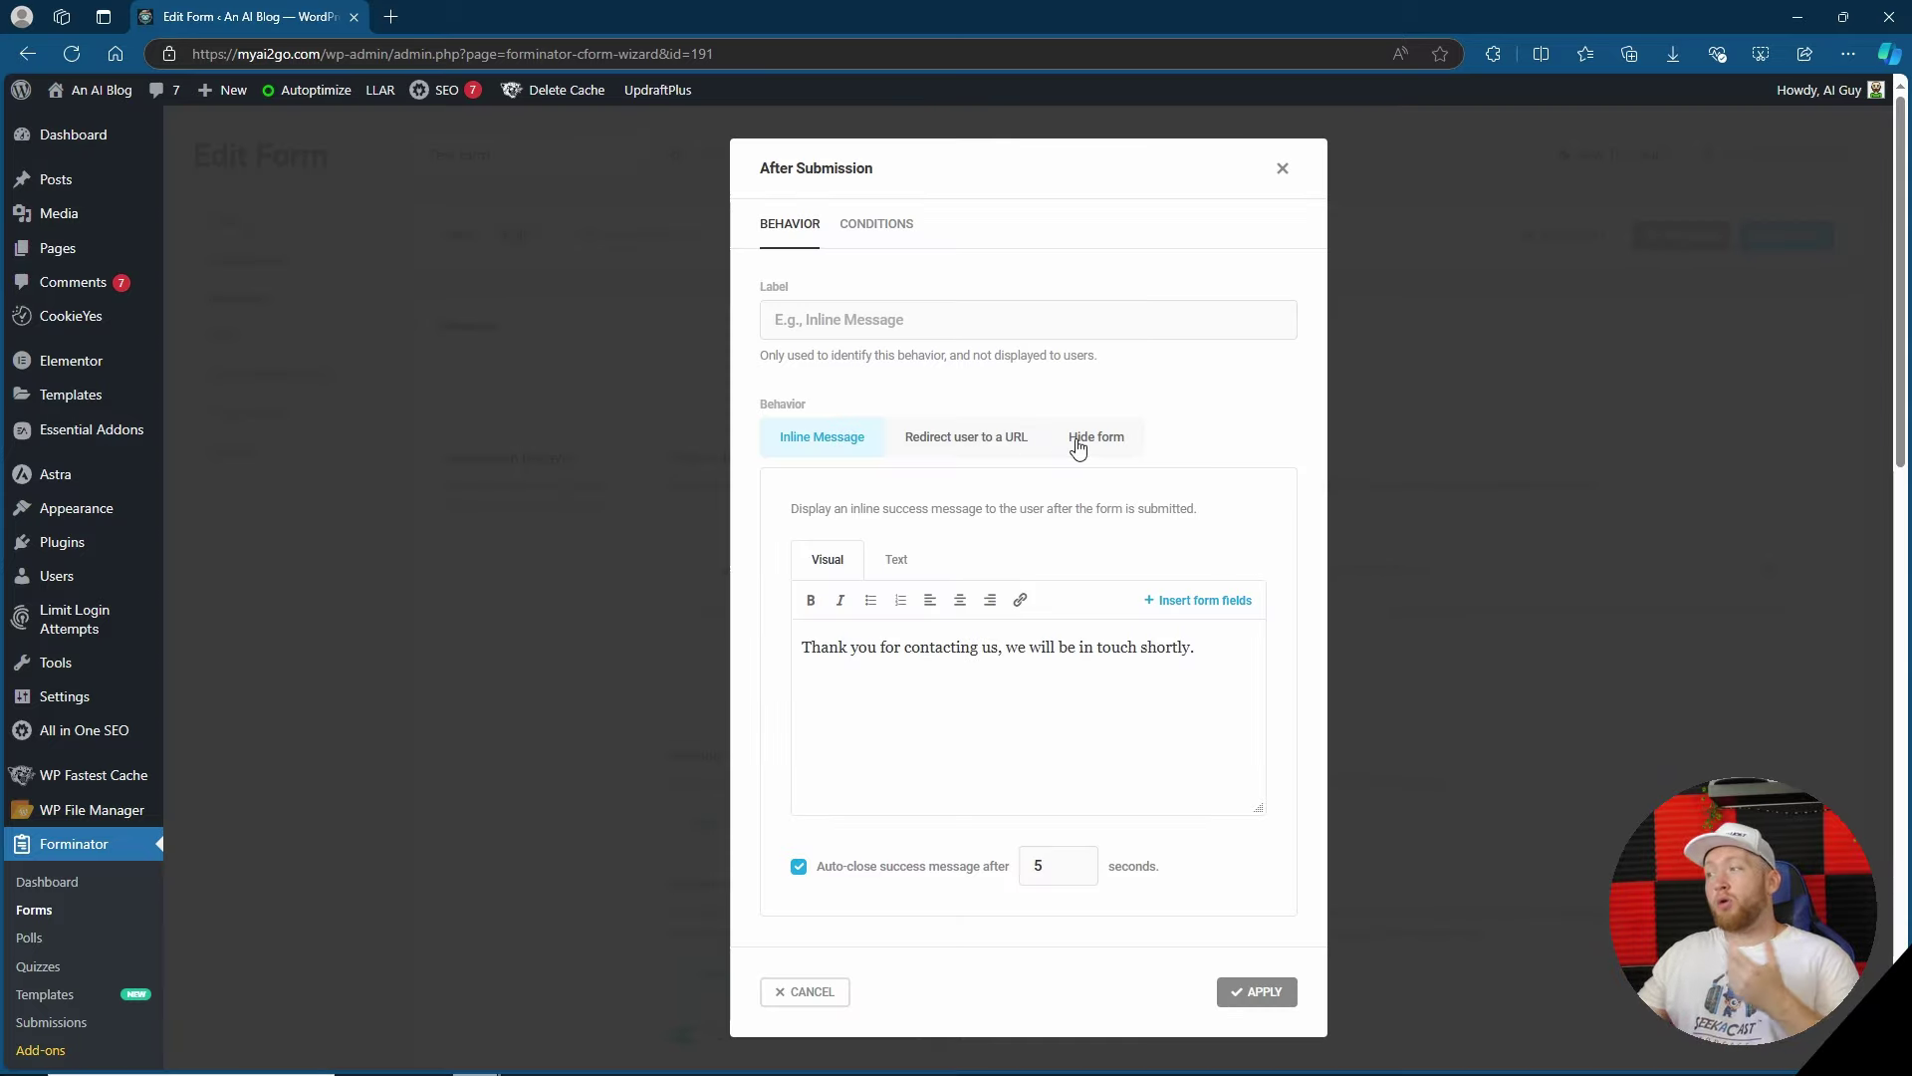
click(1282, 169)
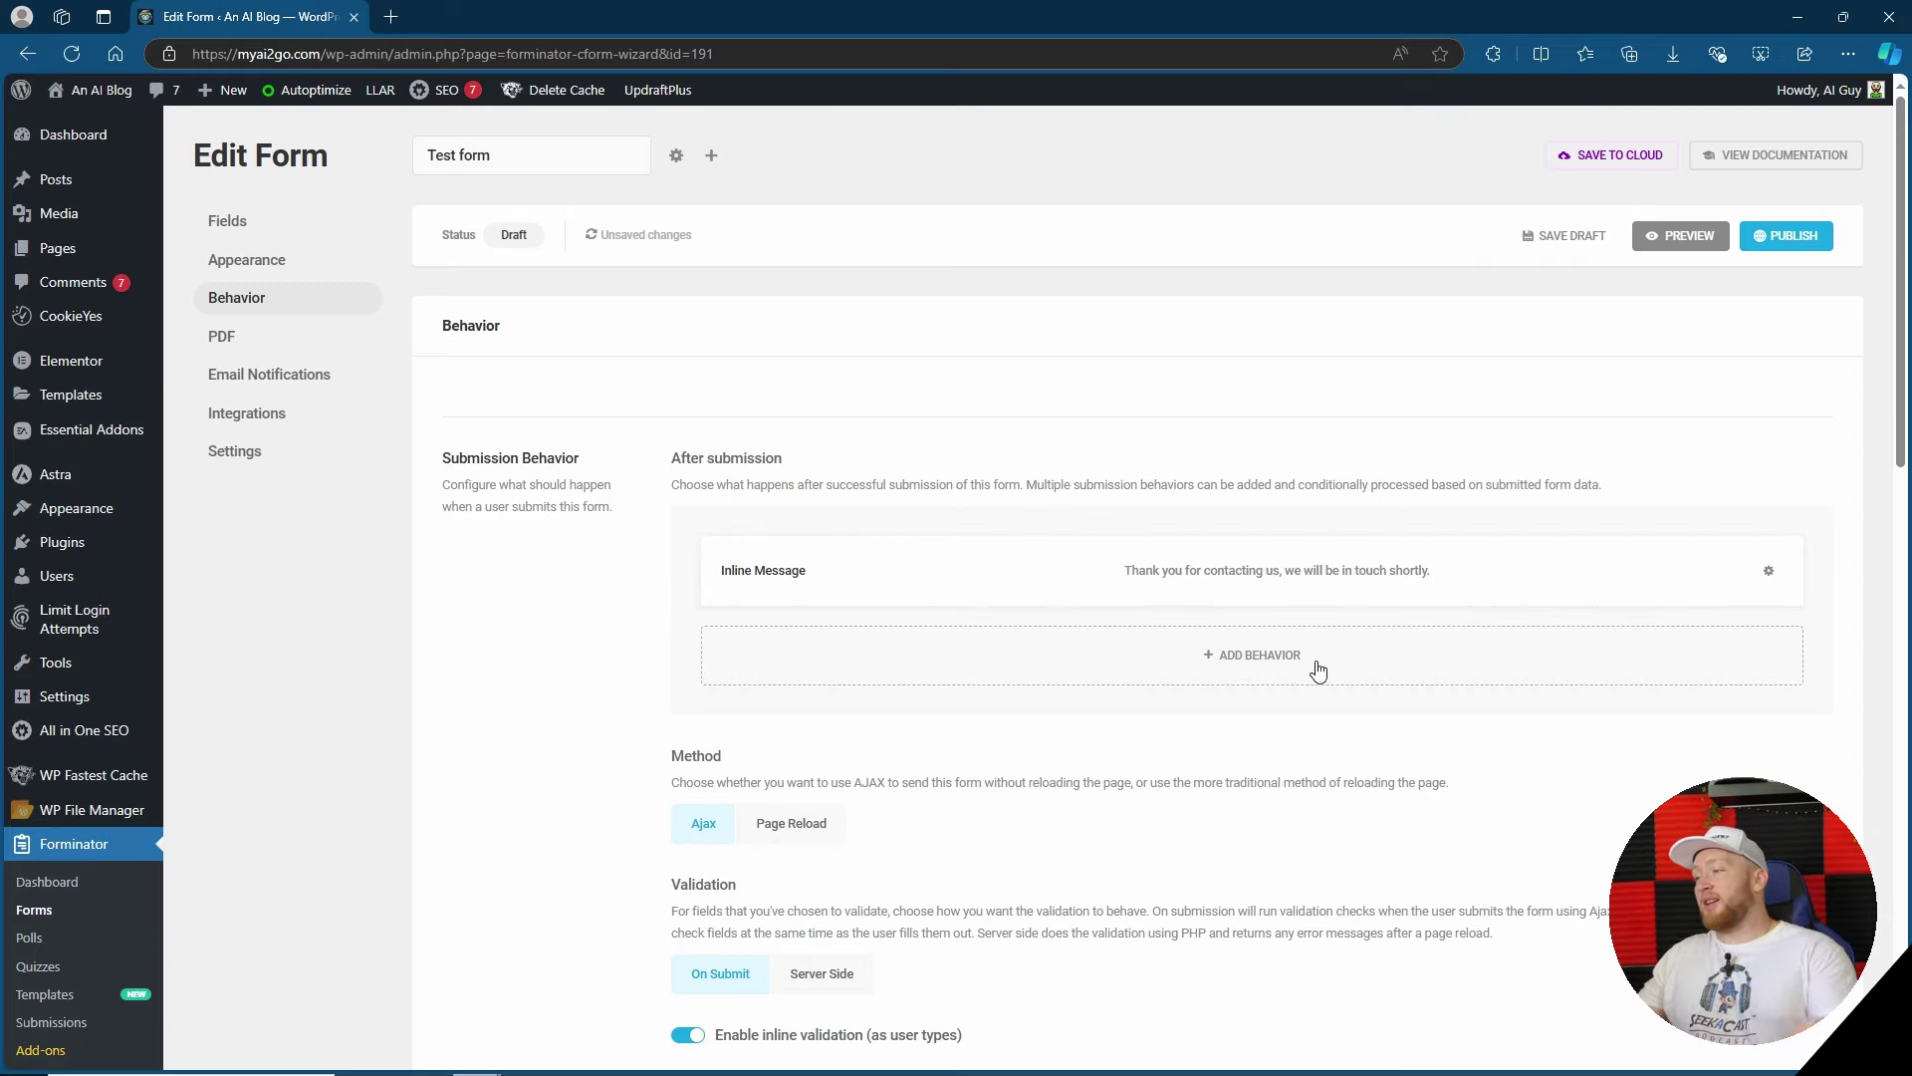
scroll(1318, 670, down, 3)
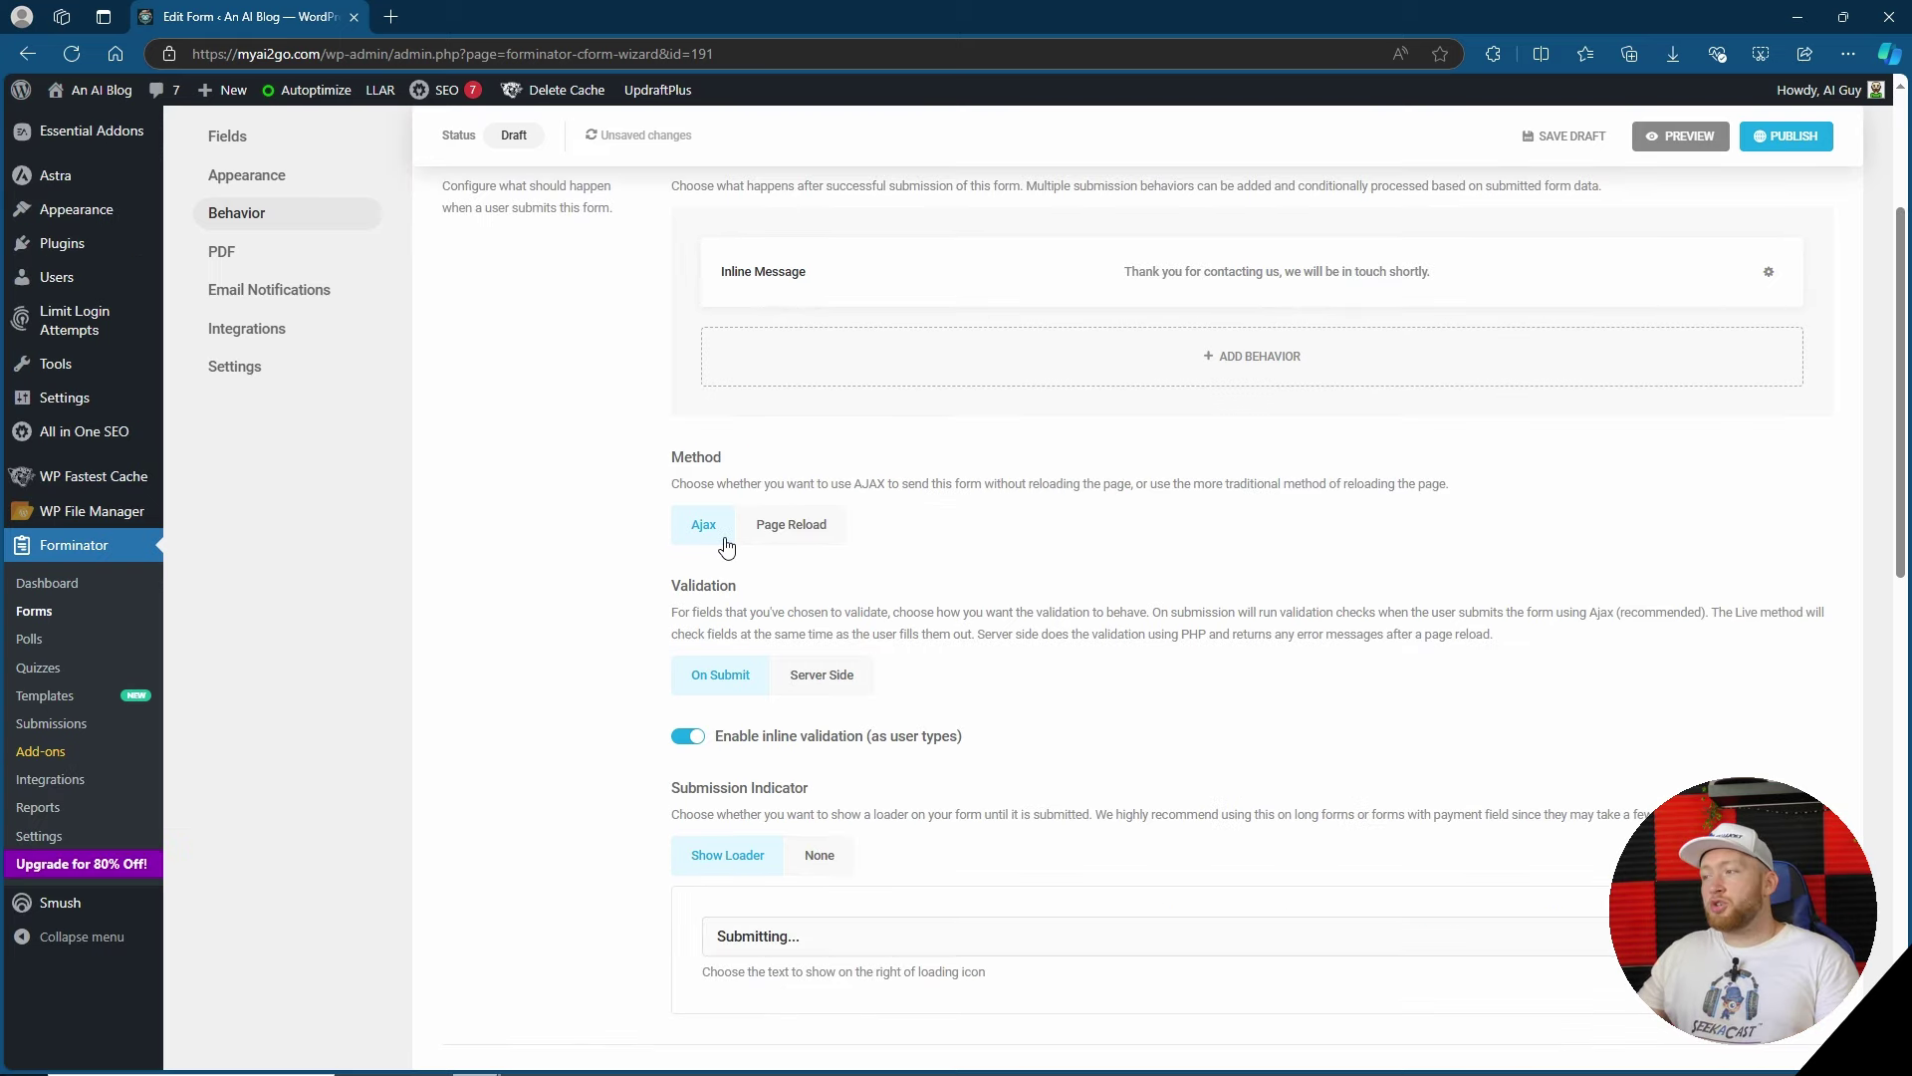
scroll(854, 527, down, 1)
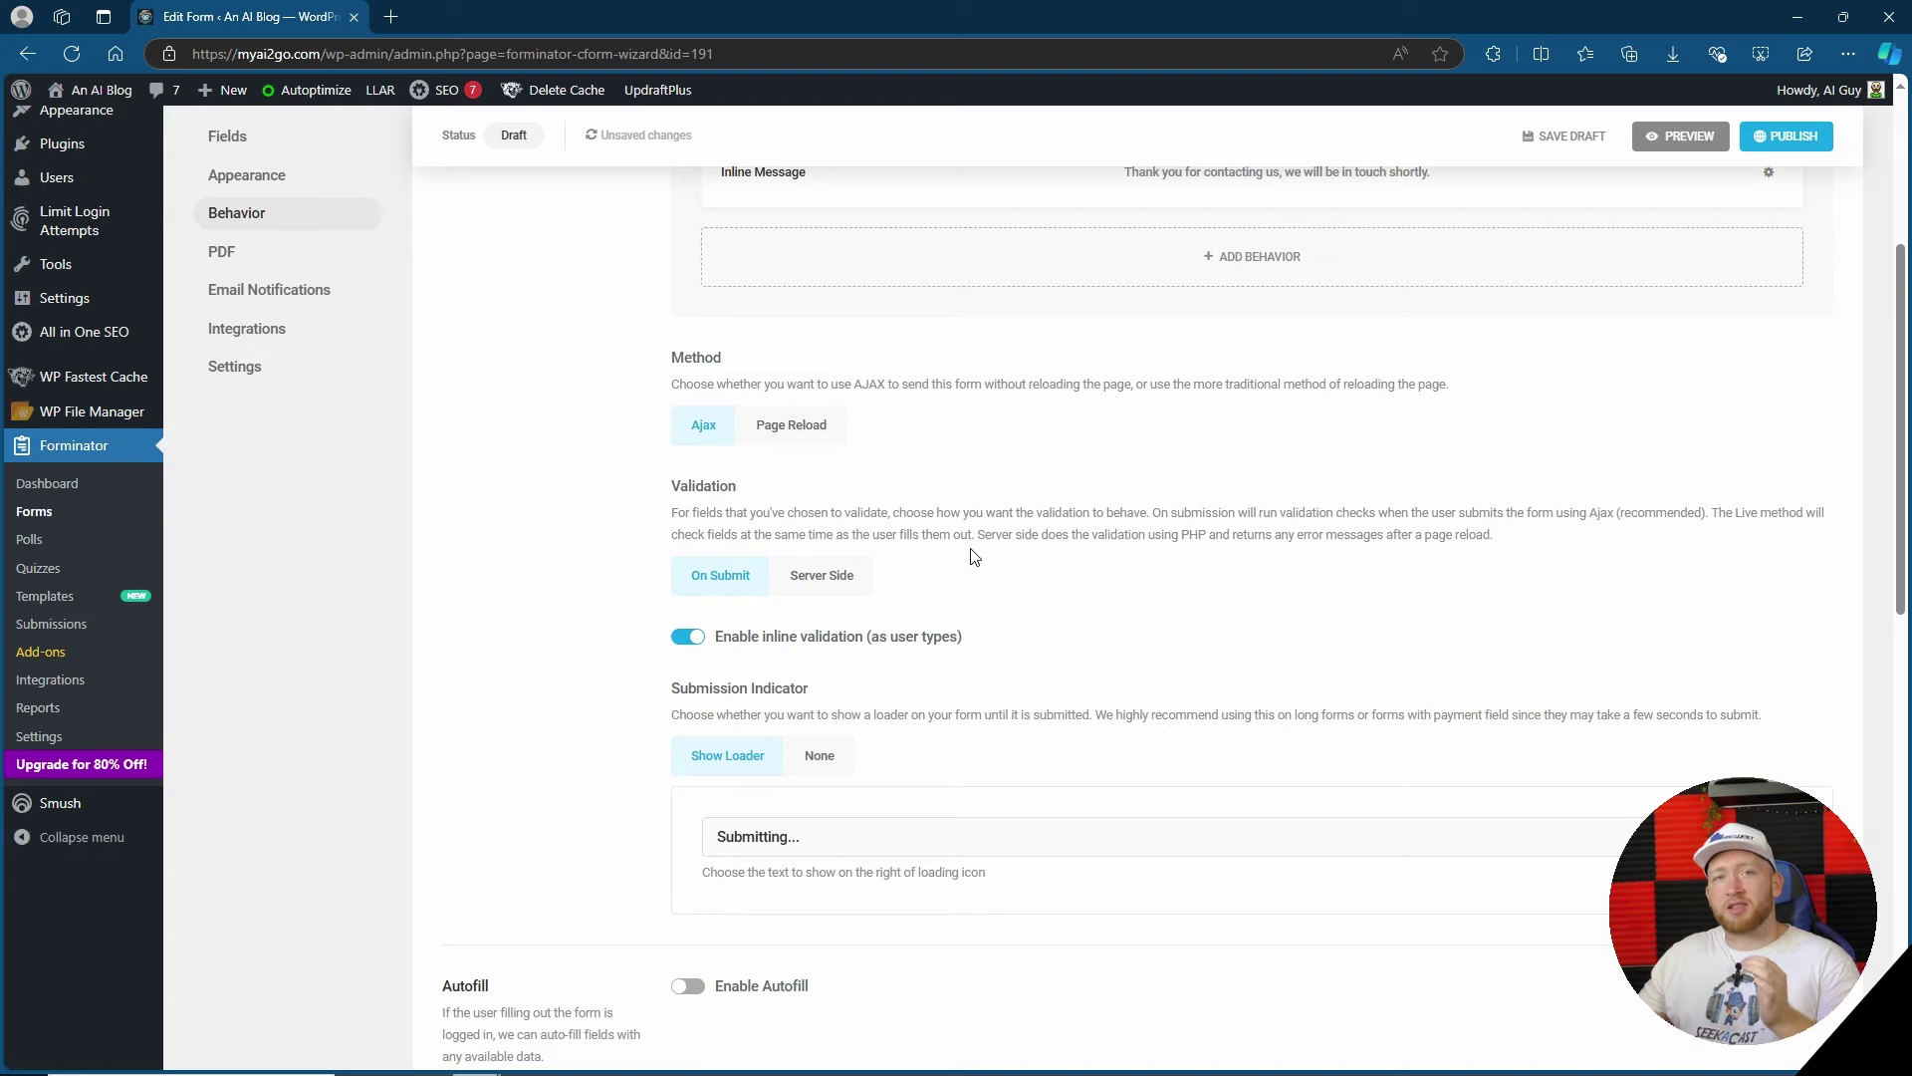
scroll(975, 556, down, 6)
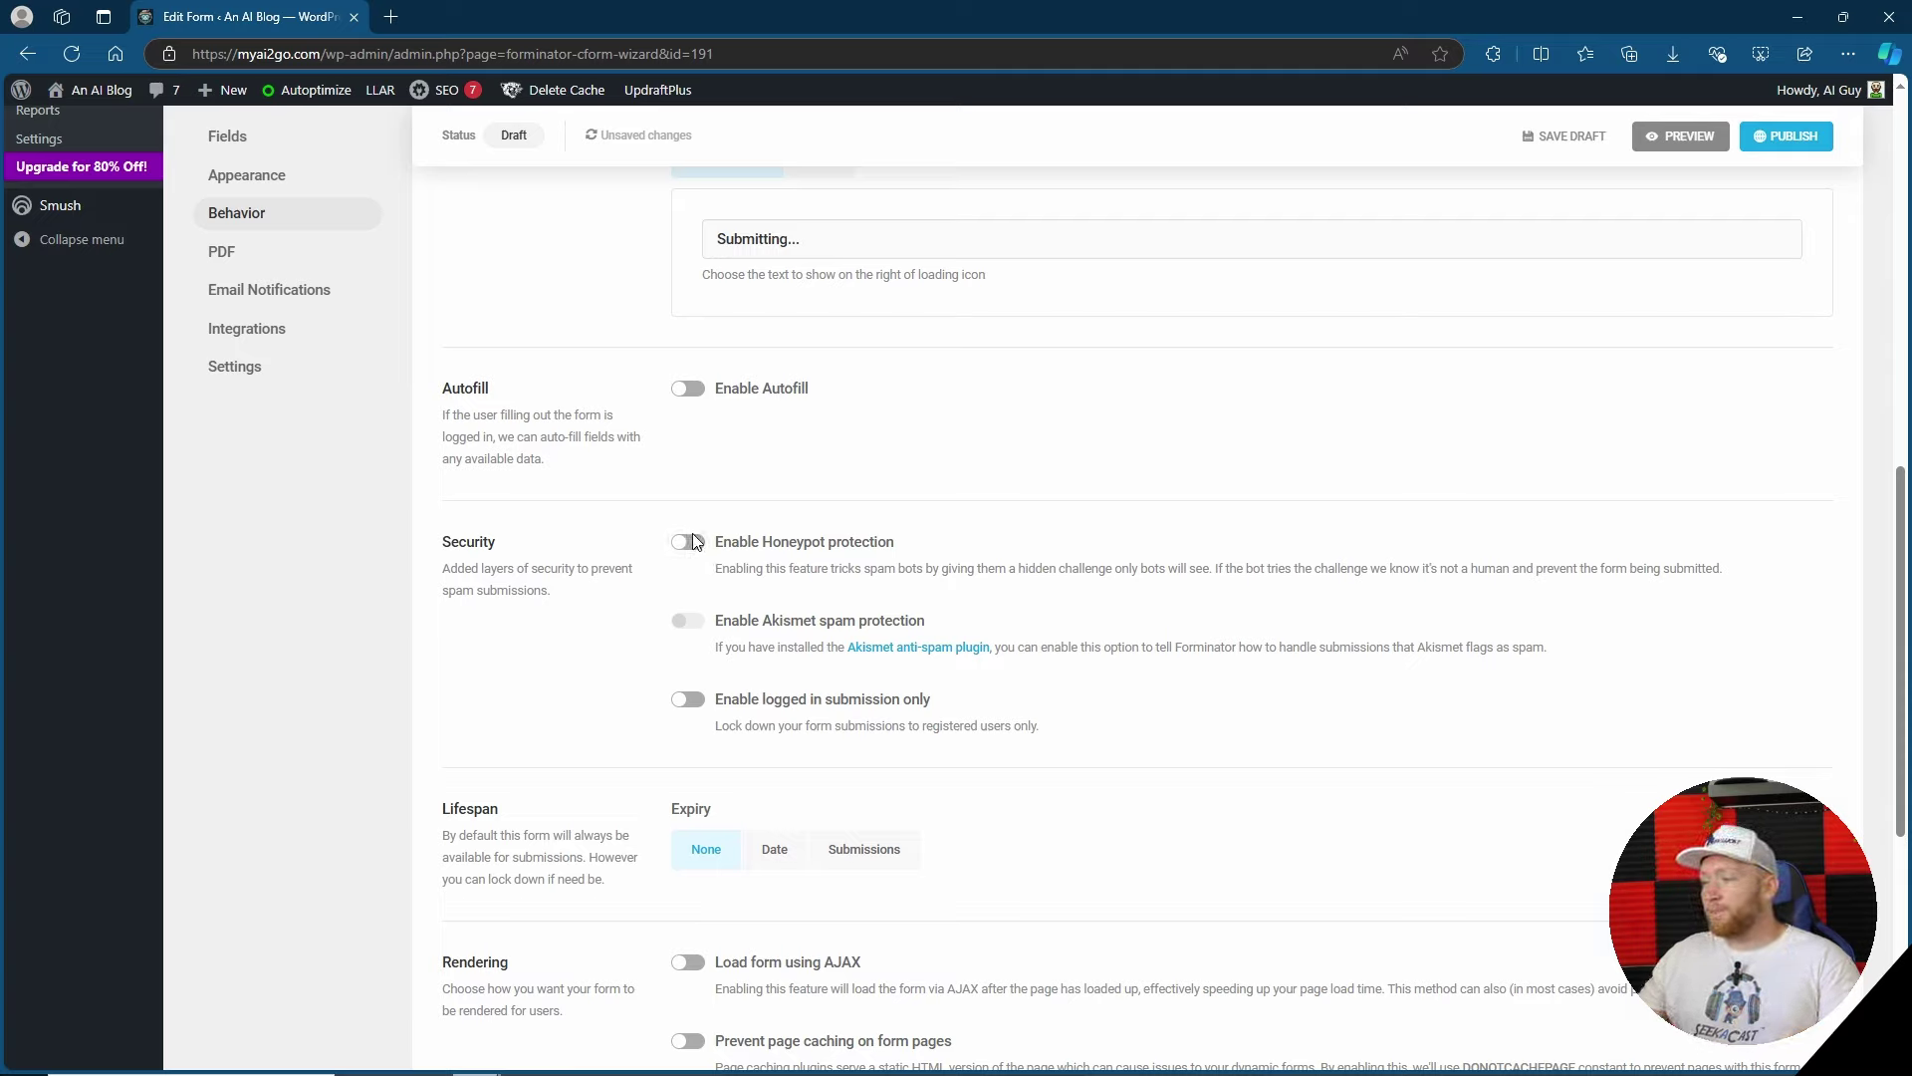
scroll(691, 534, down, 1)
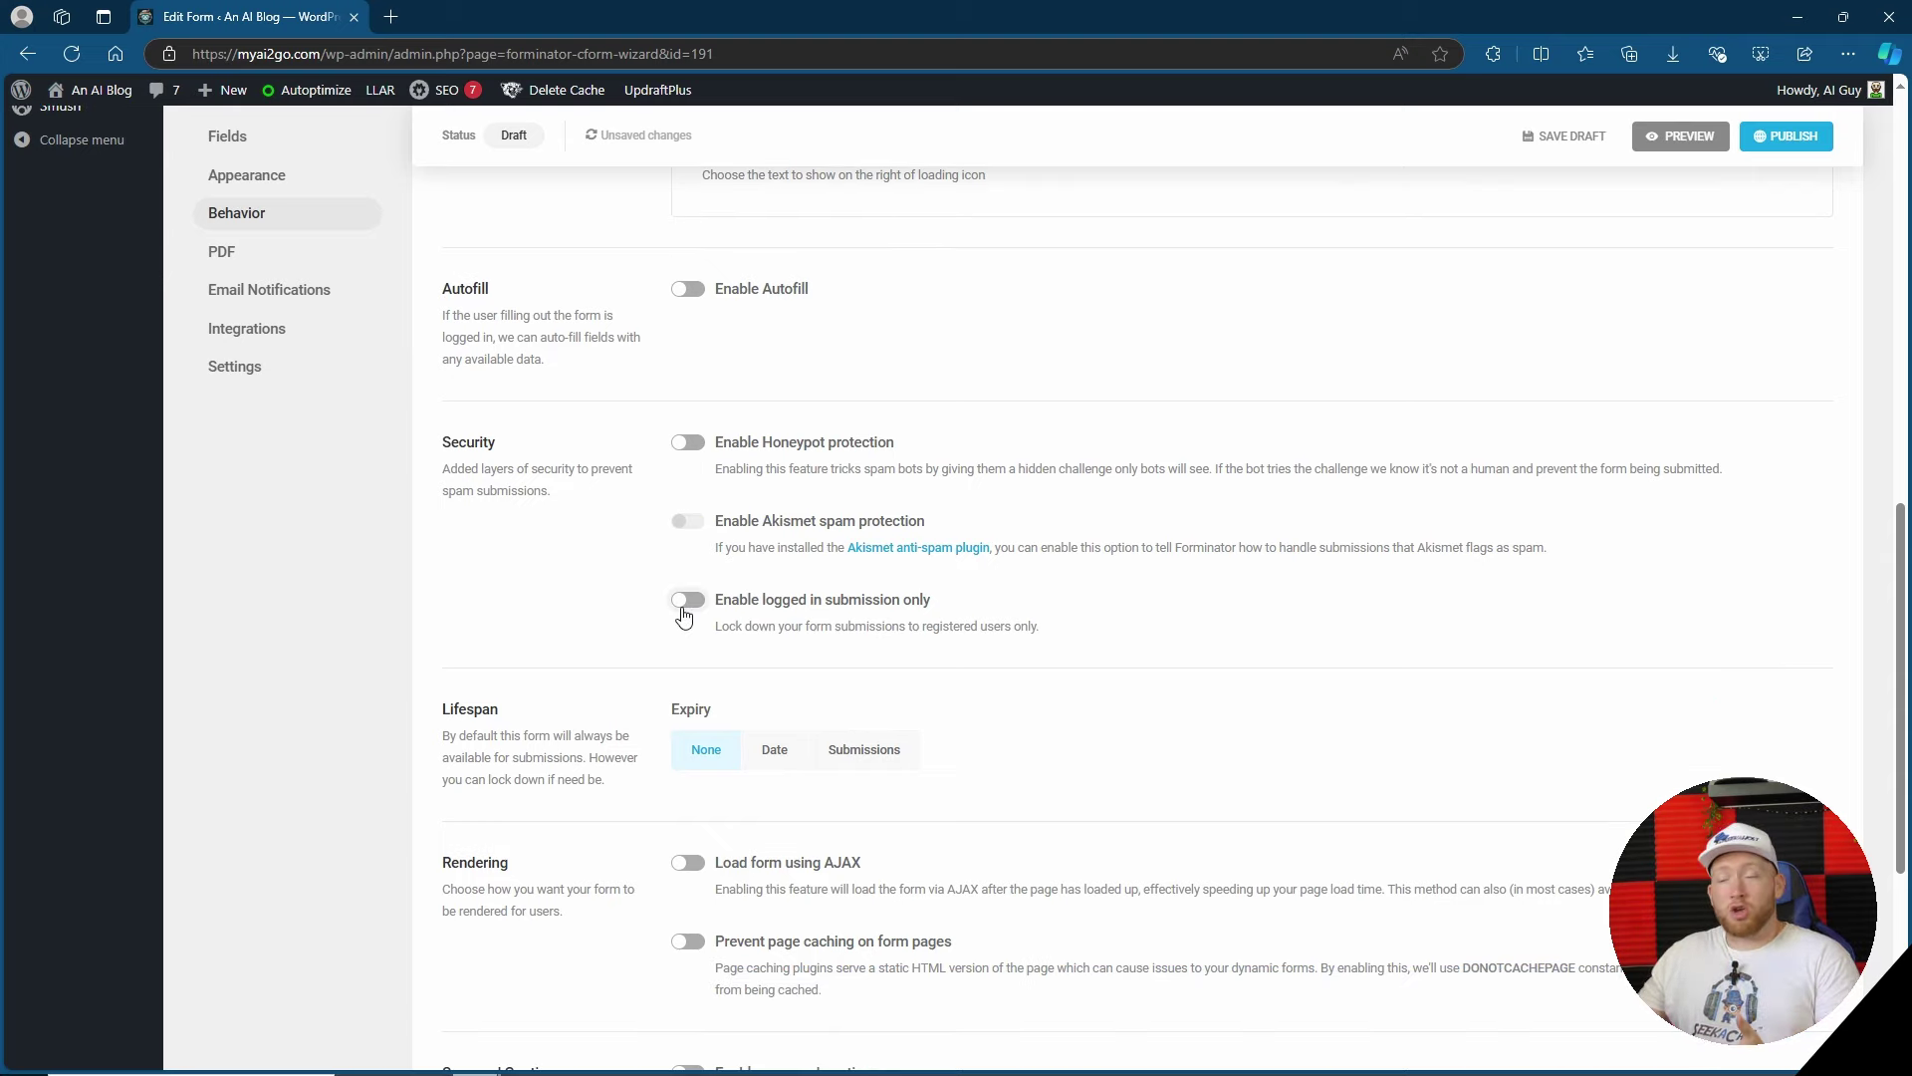
scroll(688, 597, down, 3)
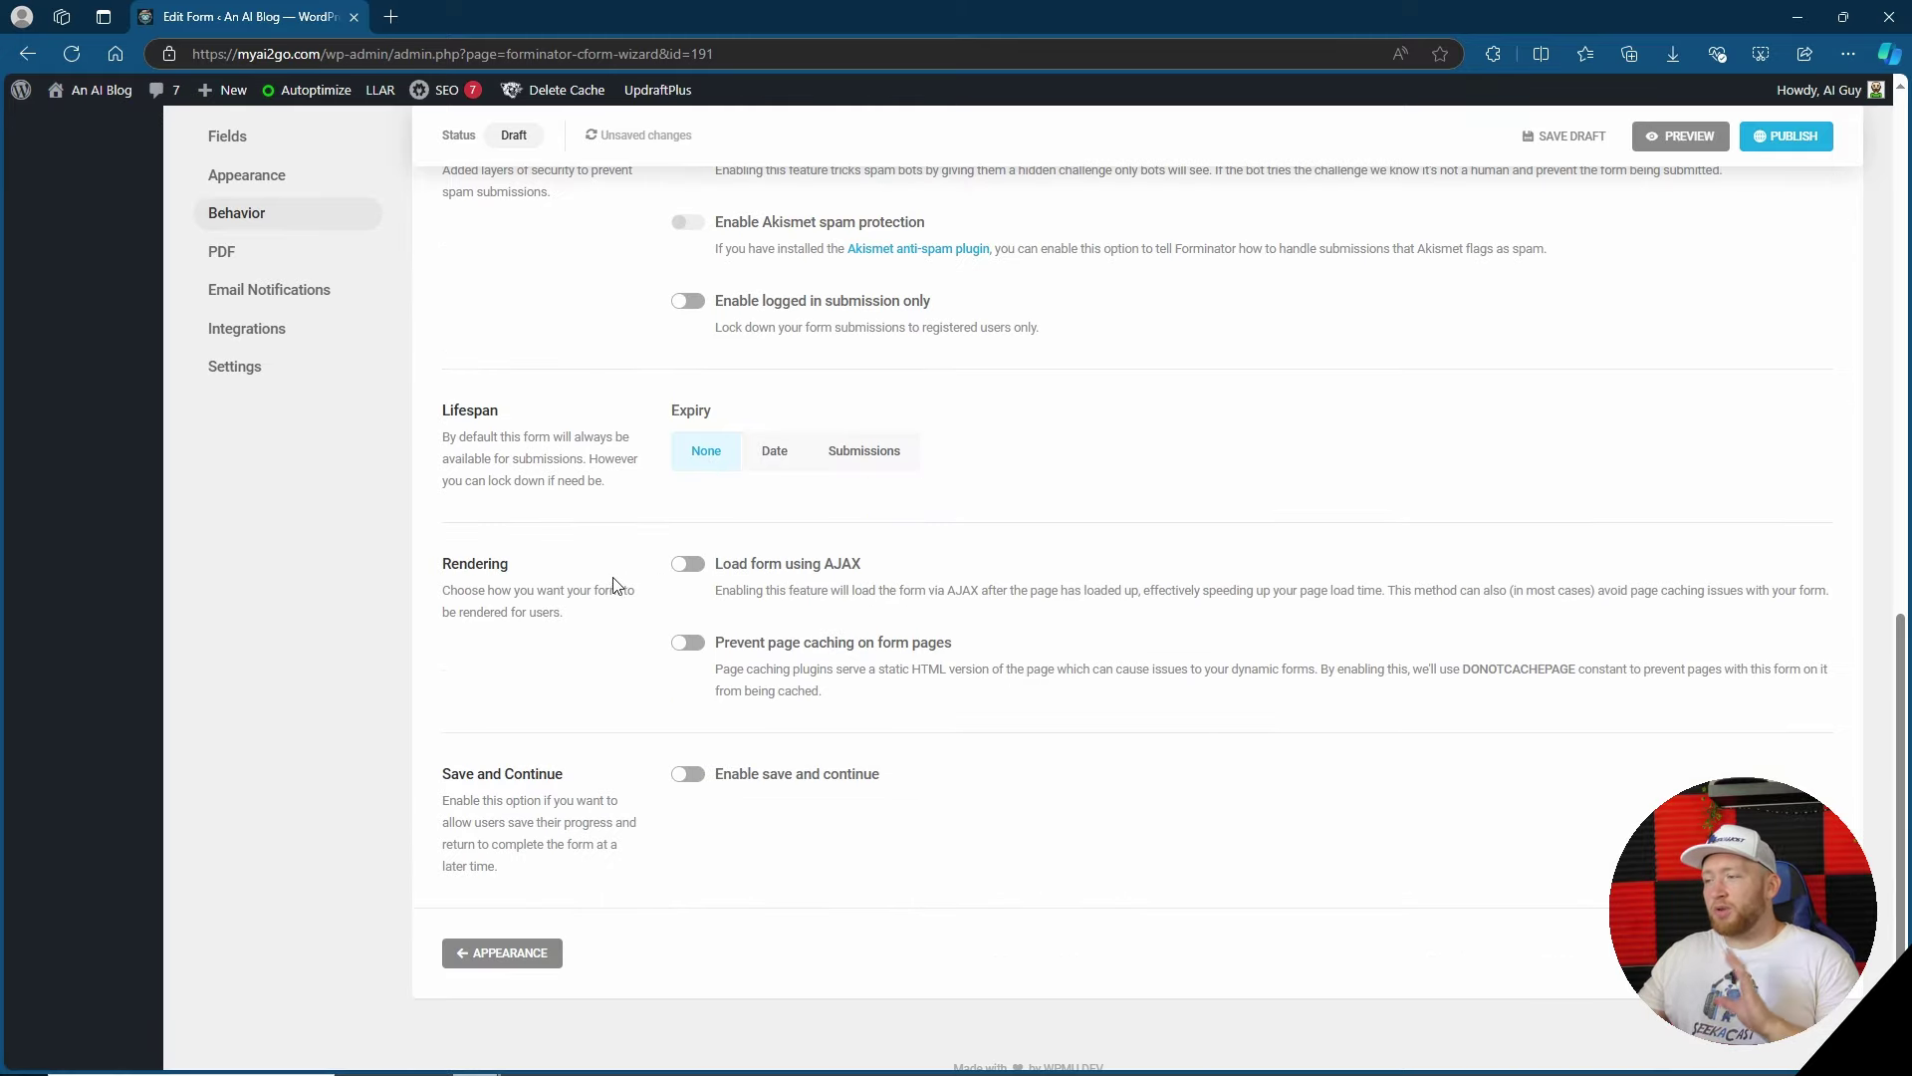
scroll(894, 637, down, 2)
scroll(903, 648, up, 13)
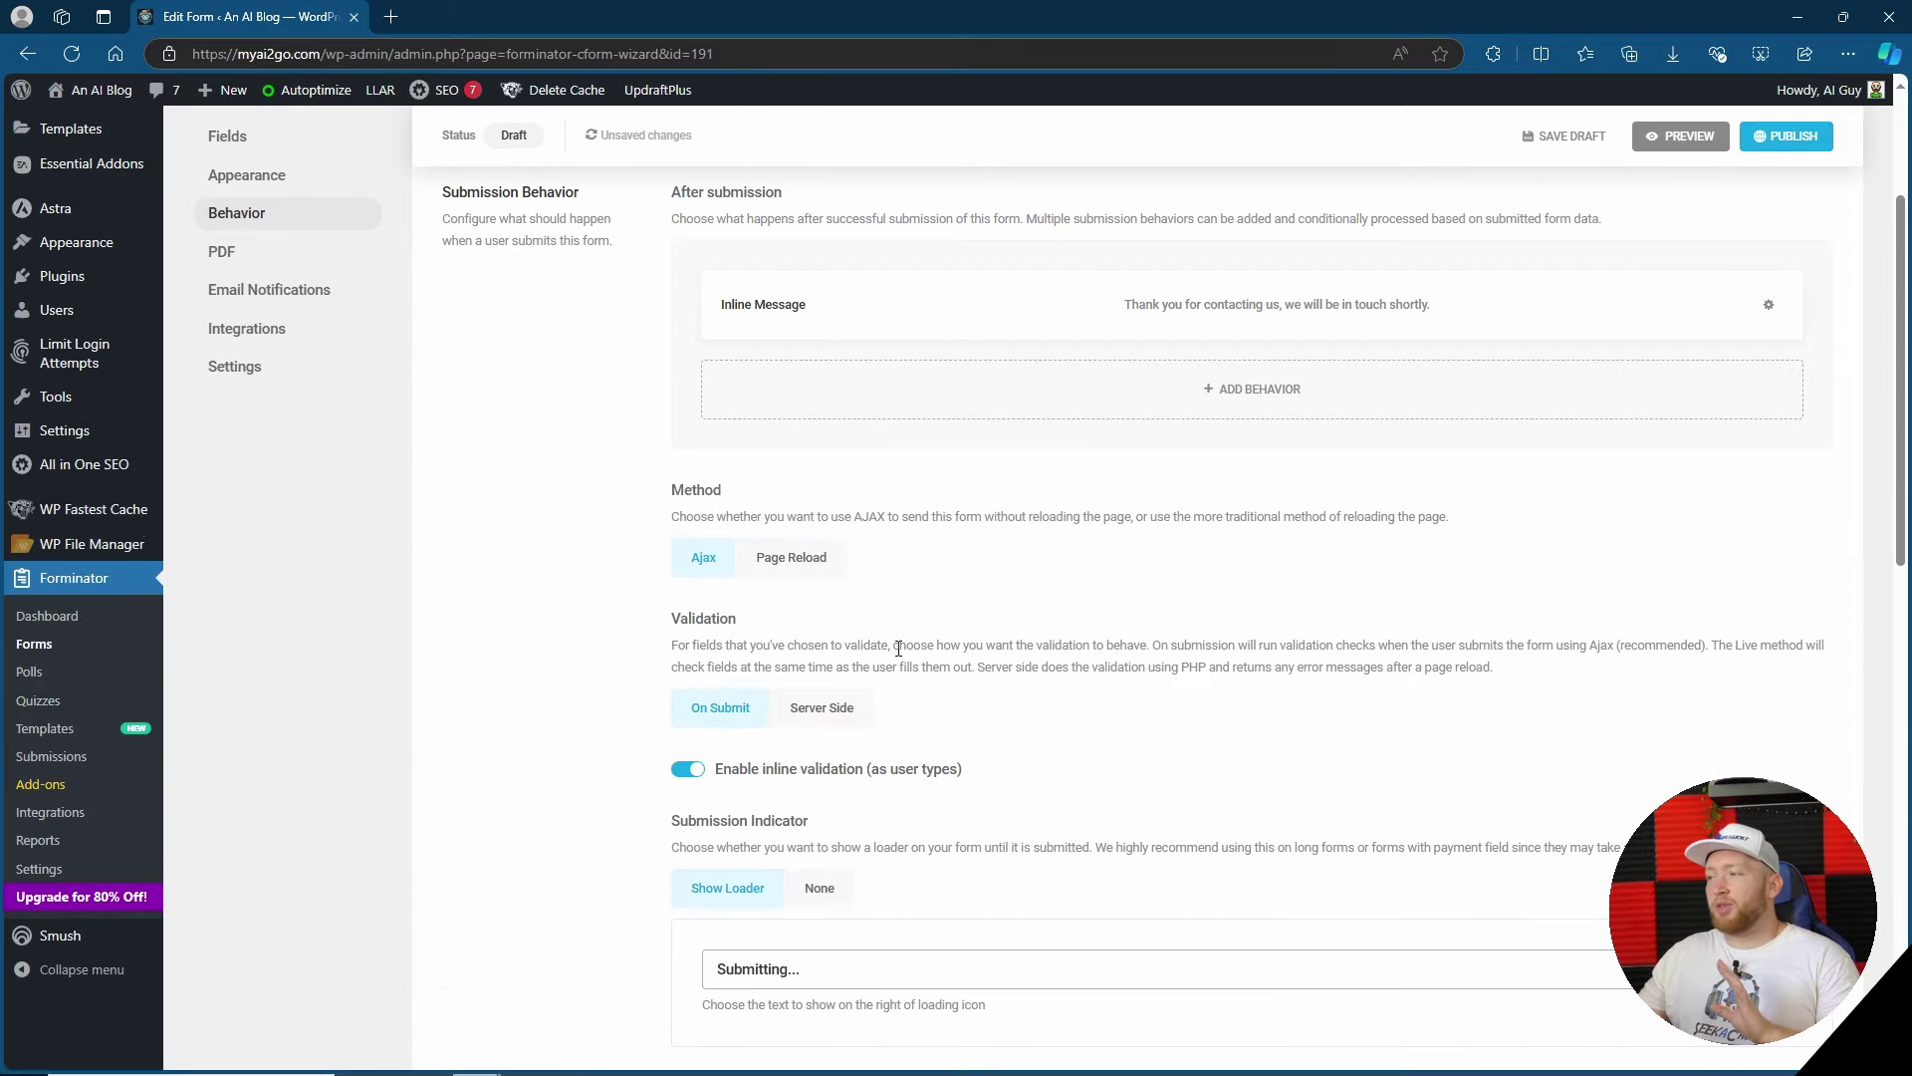
scroll(902, 649, up, 3)
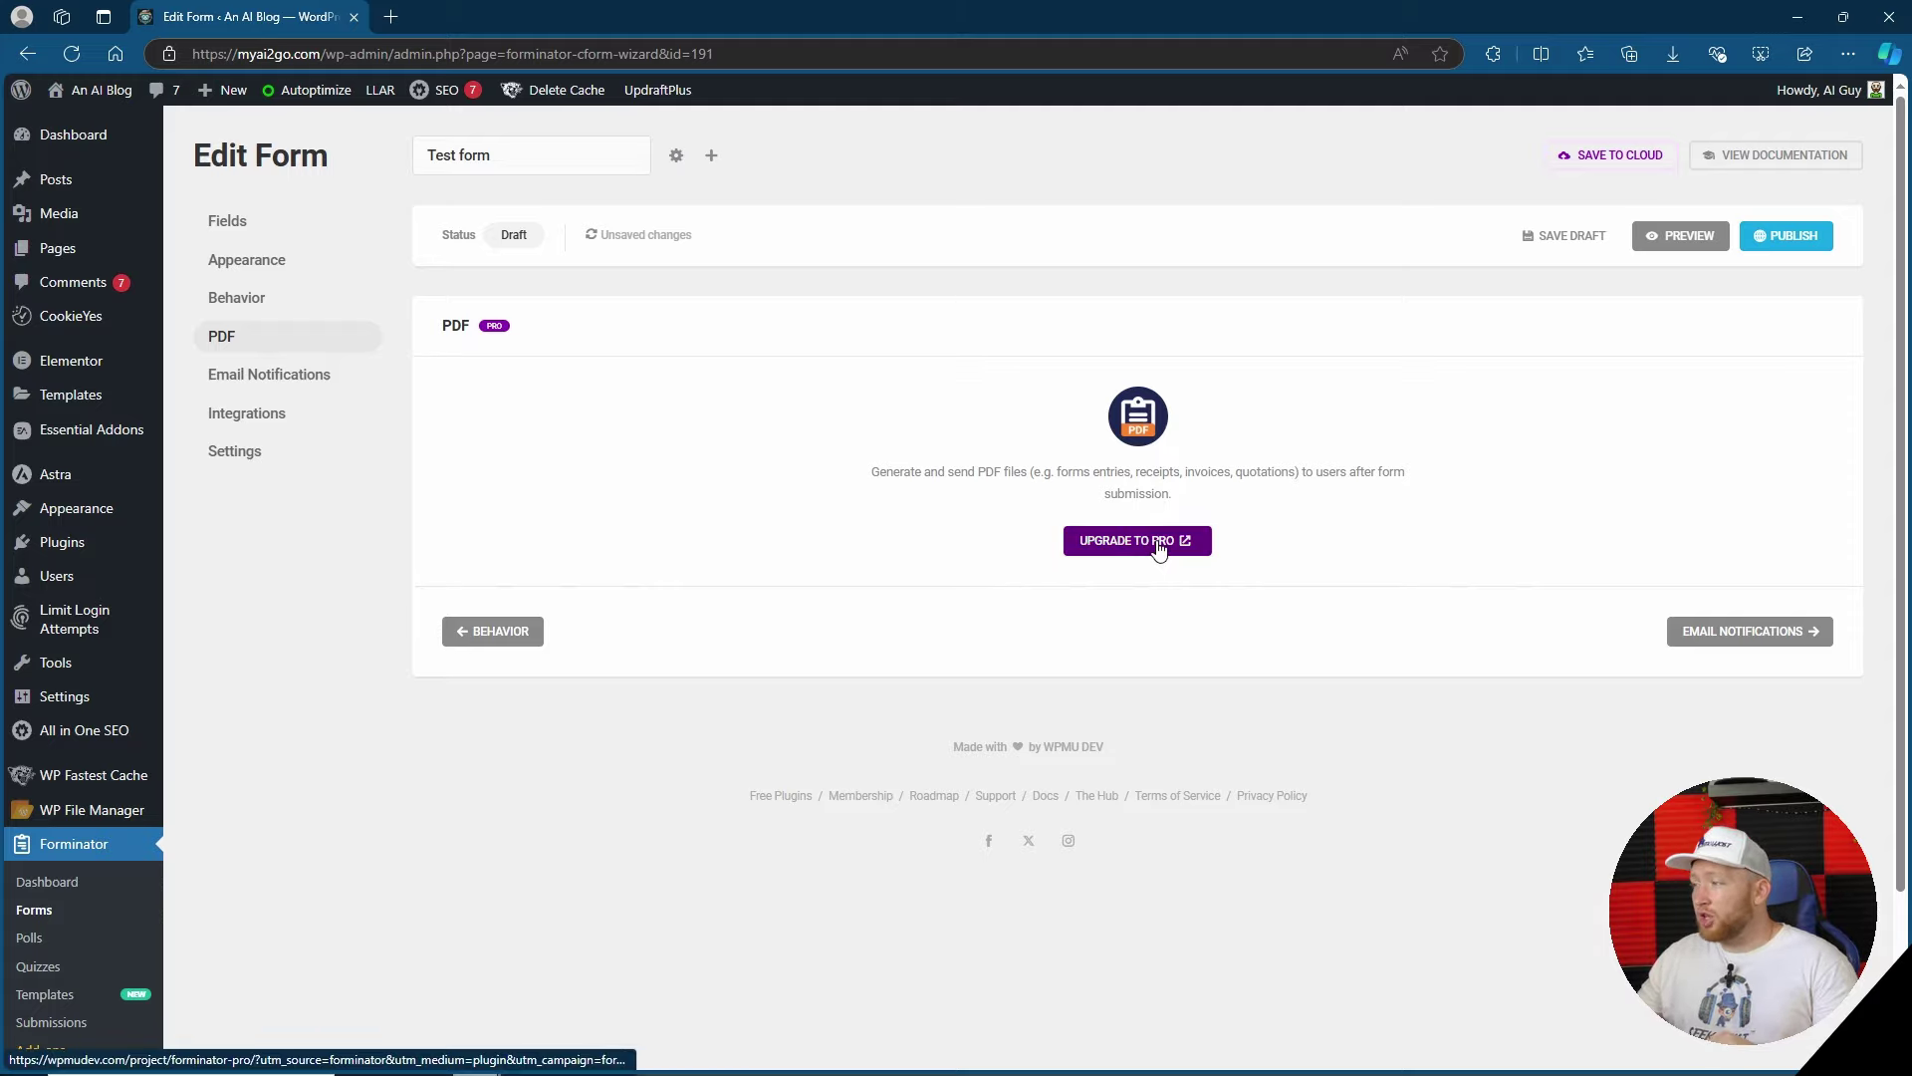
- Go to the Test form's Email Notifications section listing the Admin Email notification
click(265, 378)
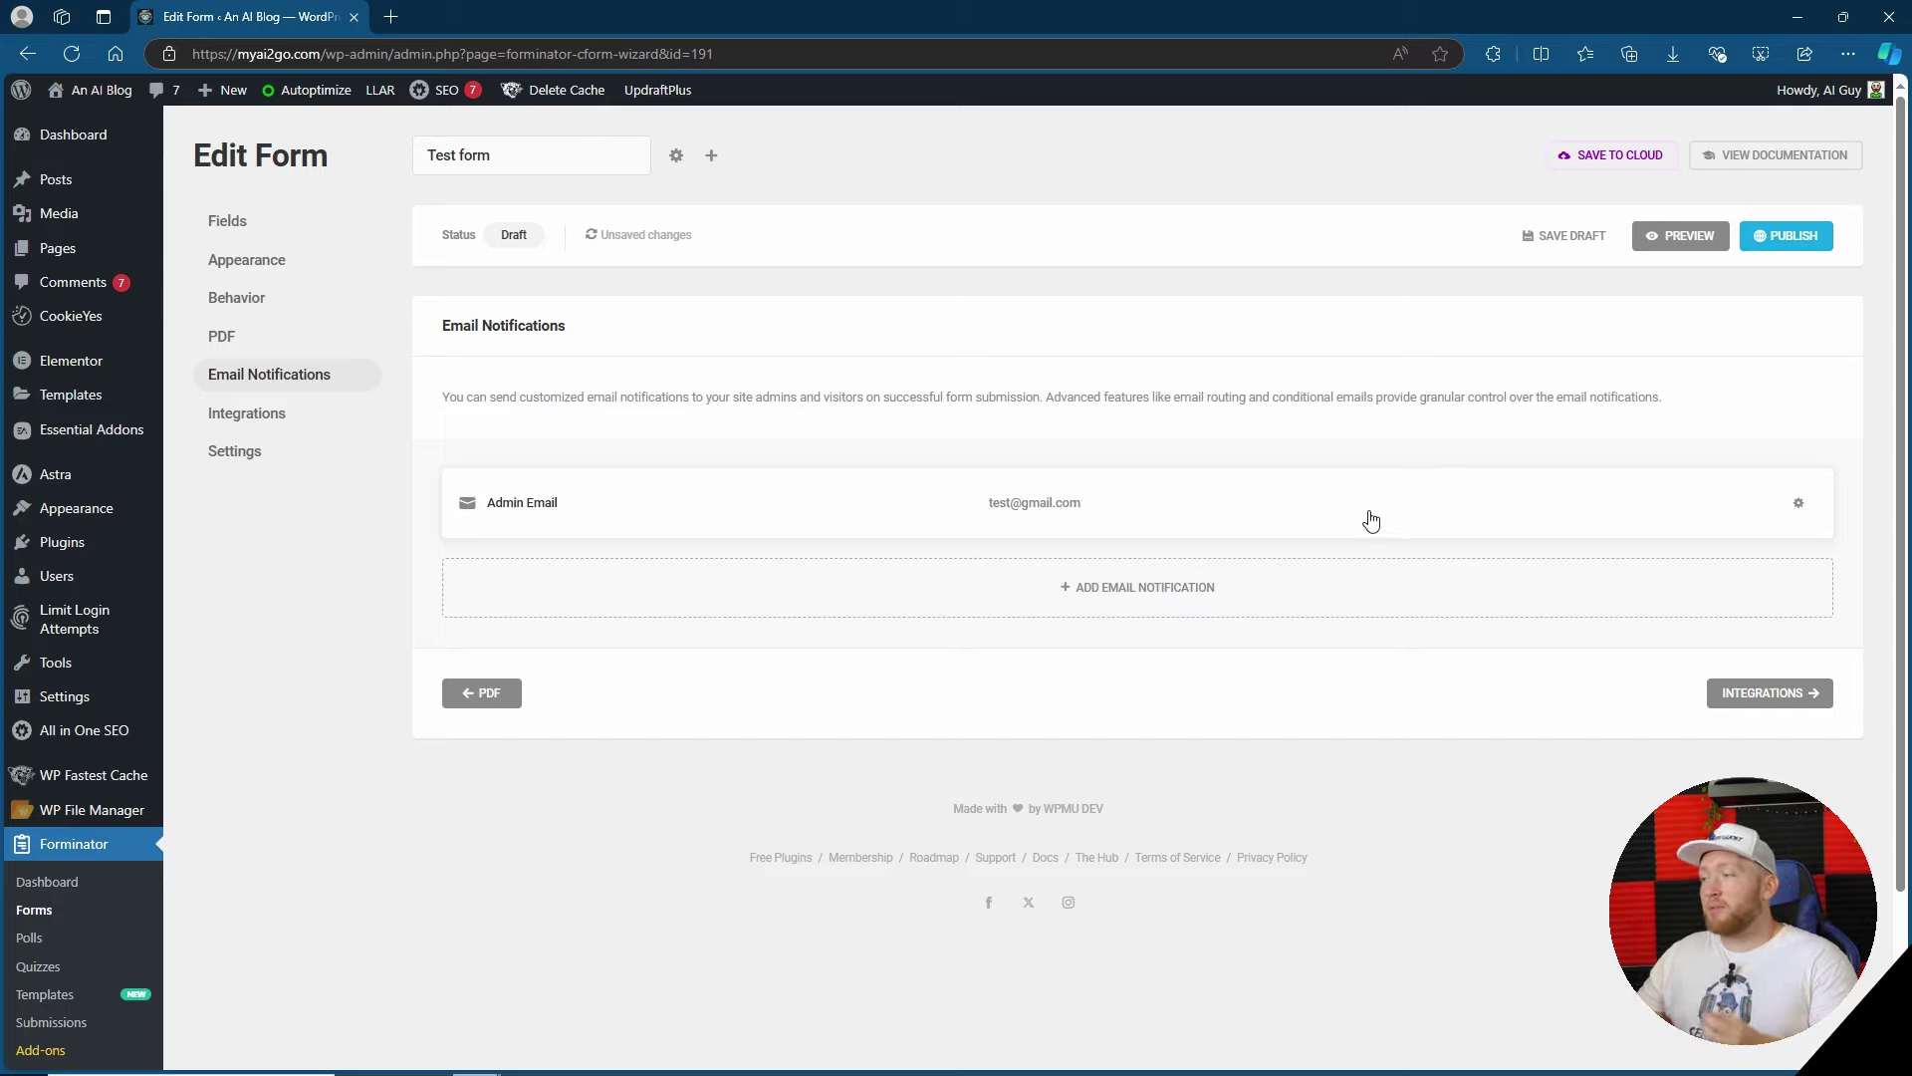
- Open the Admin Email notification and inspect its {all_fields} body and insertable form fields
click(1193, 534)
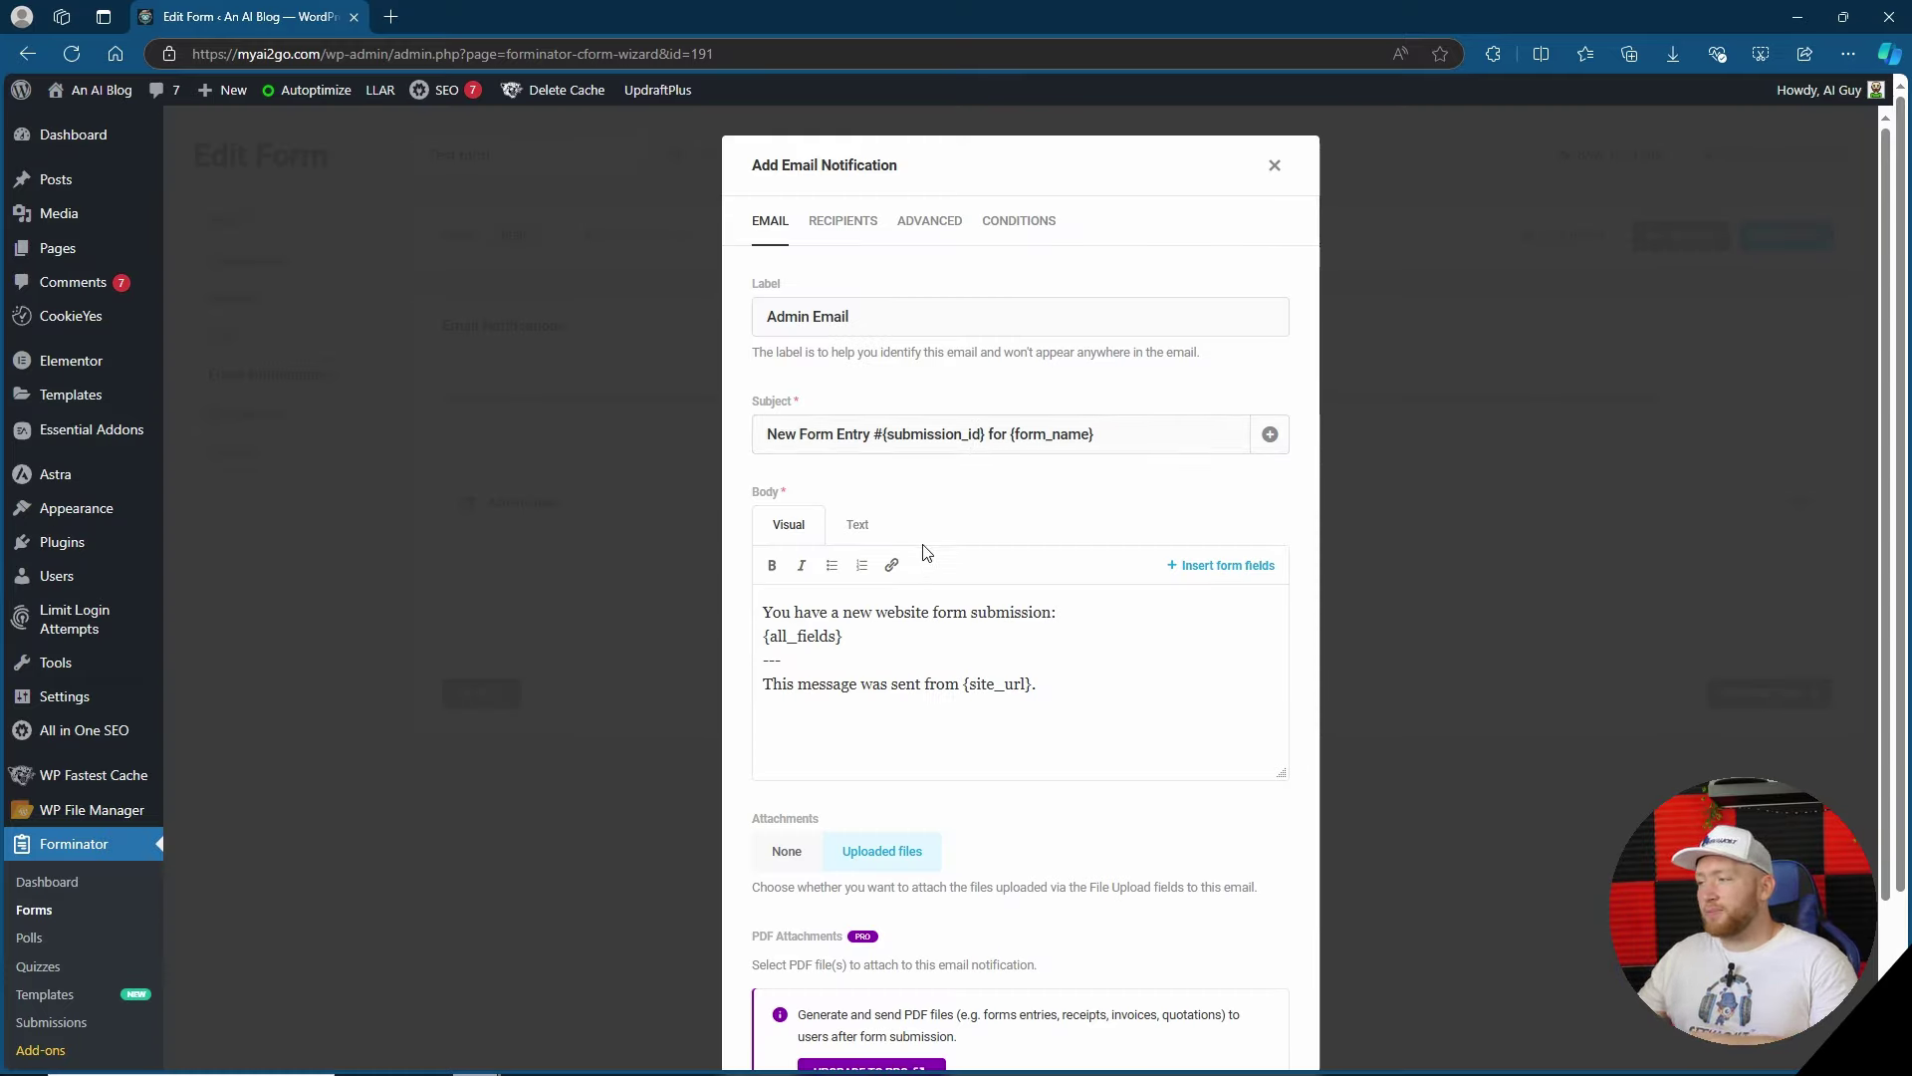
drag(866, 637, 763, 638)
click(984, 642)
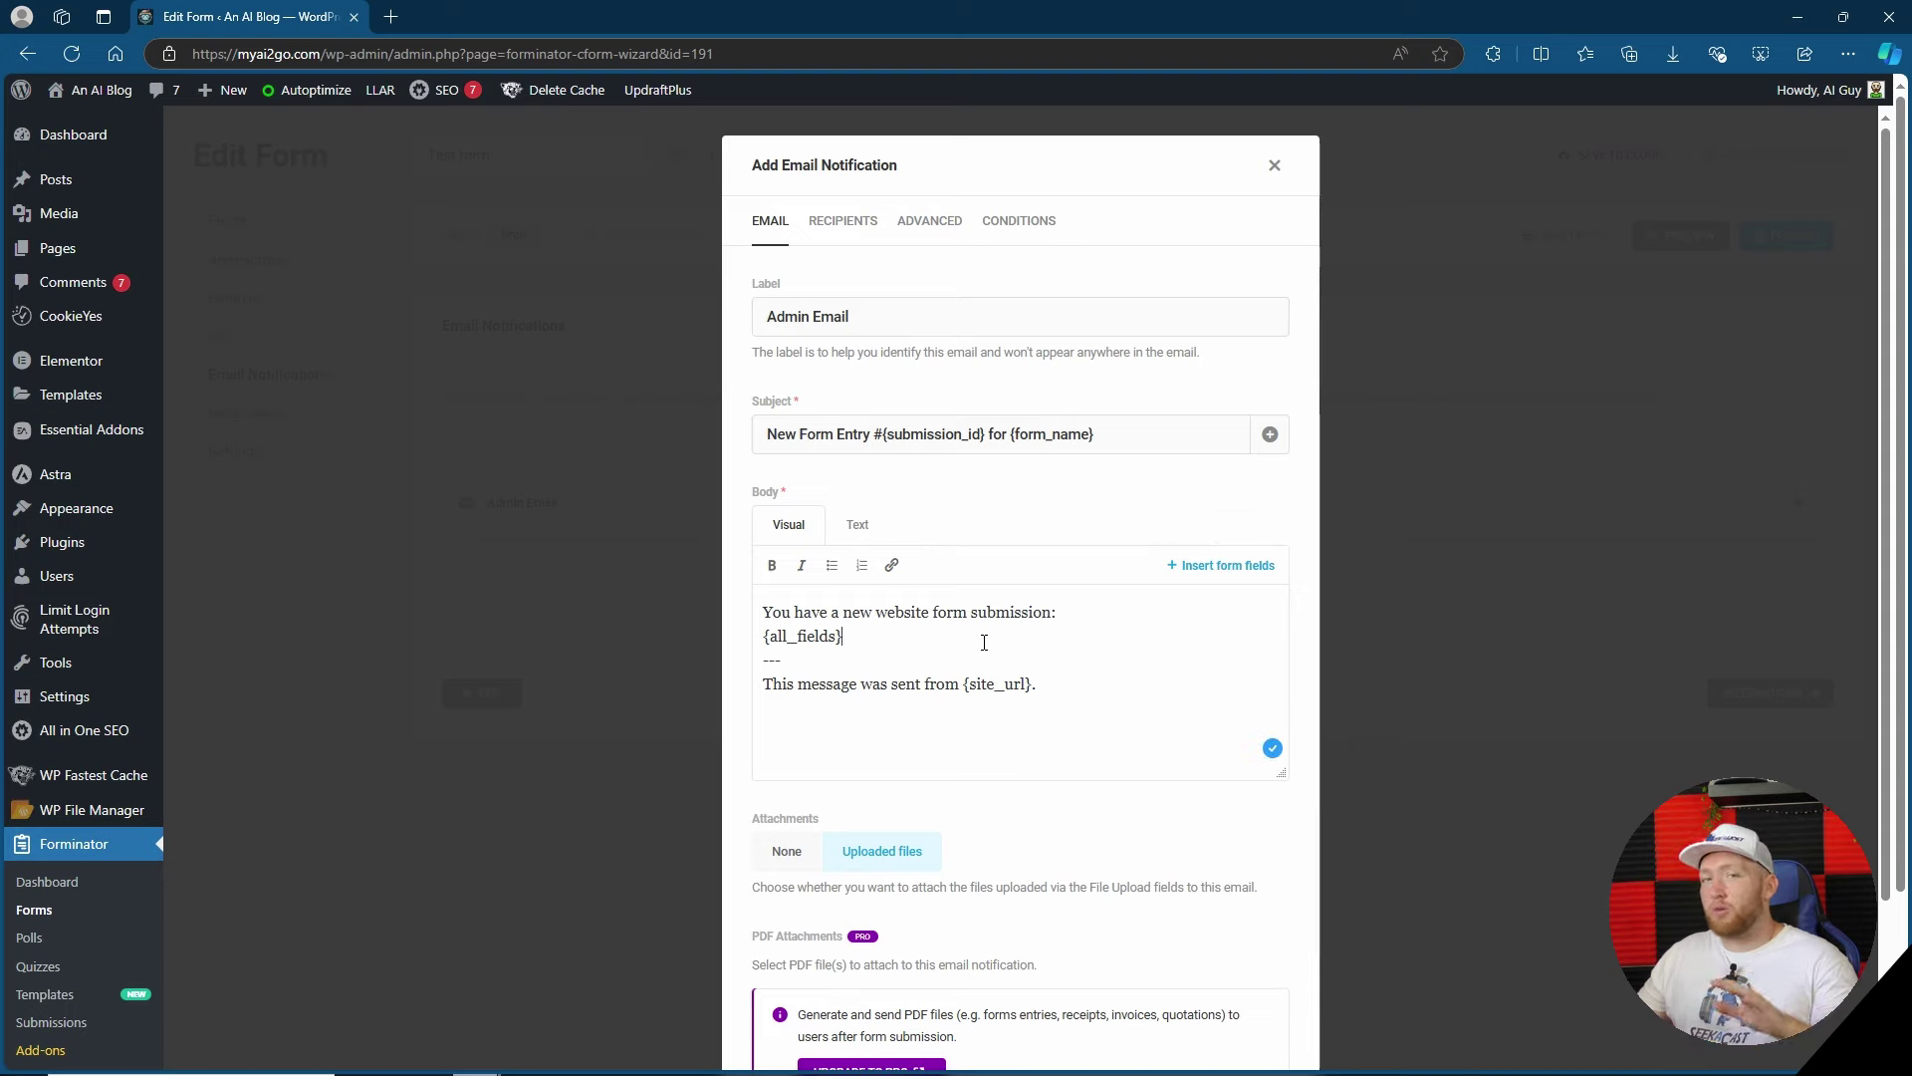
click(1221, 565)
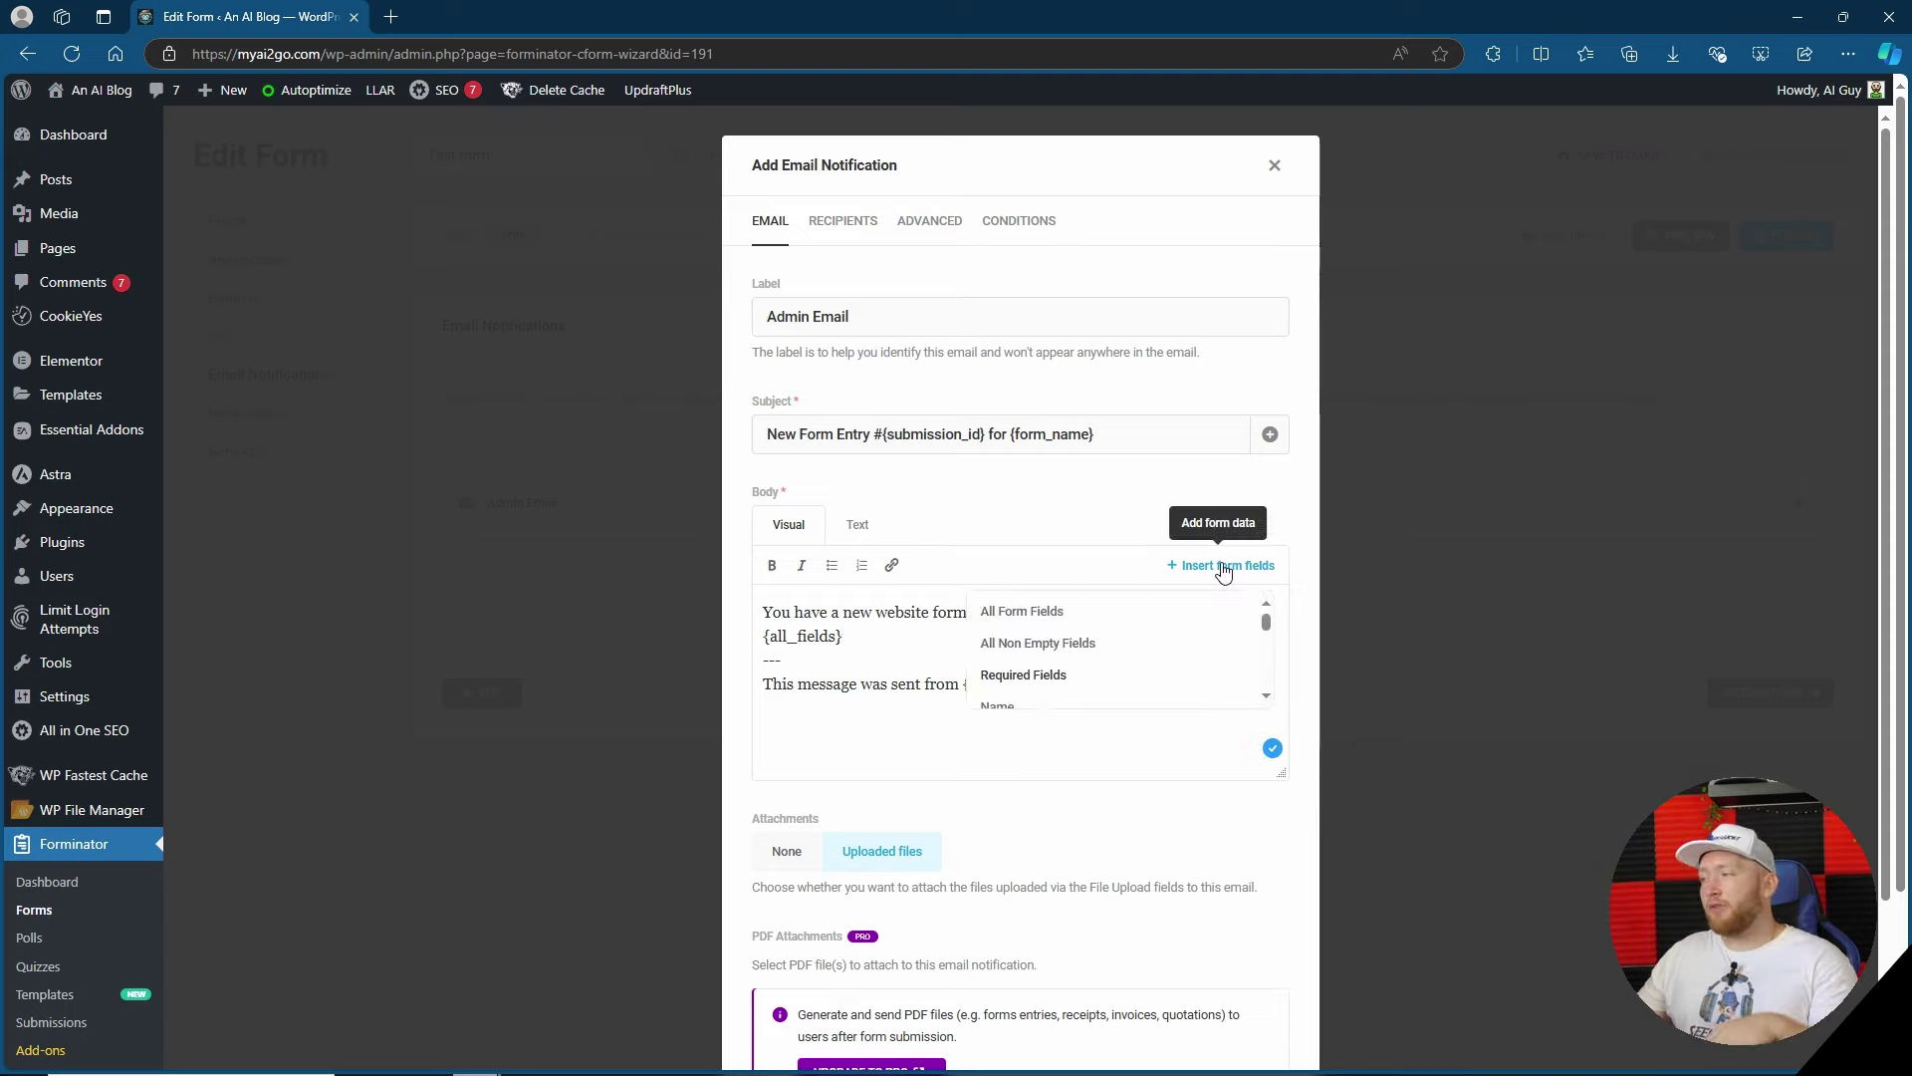
scroll(1036, 642, down, 5)
scroll(1036, 638, down, 5)
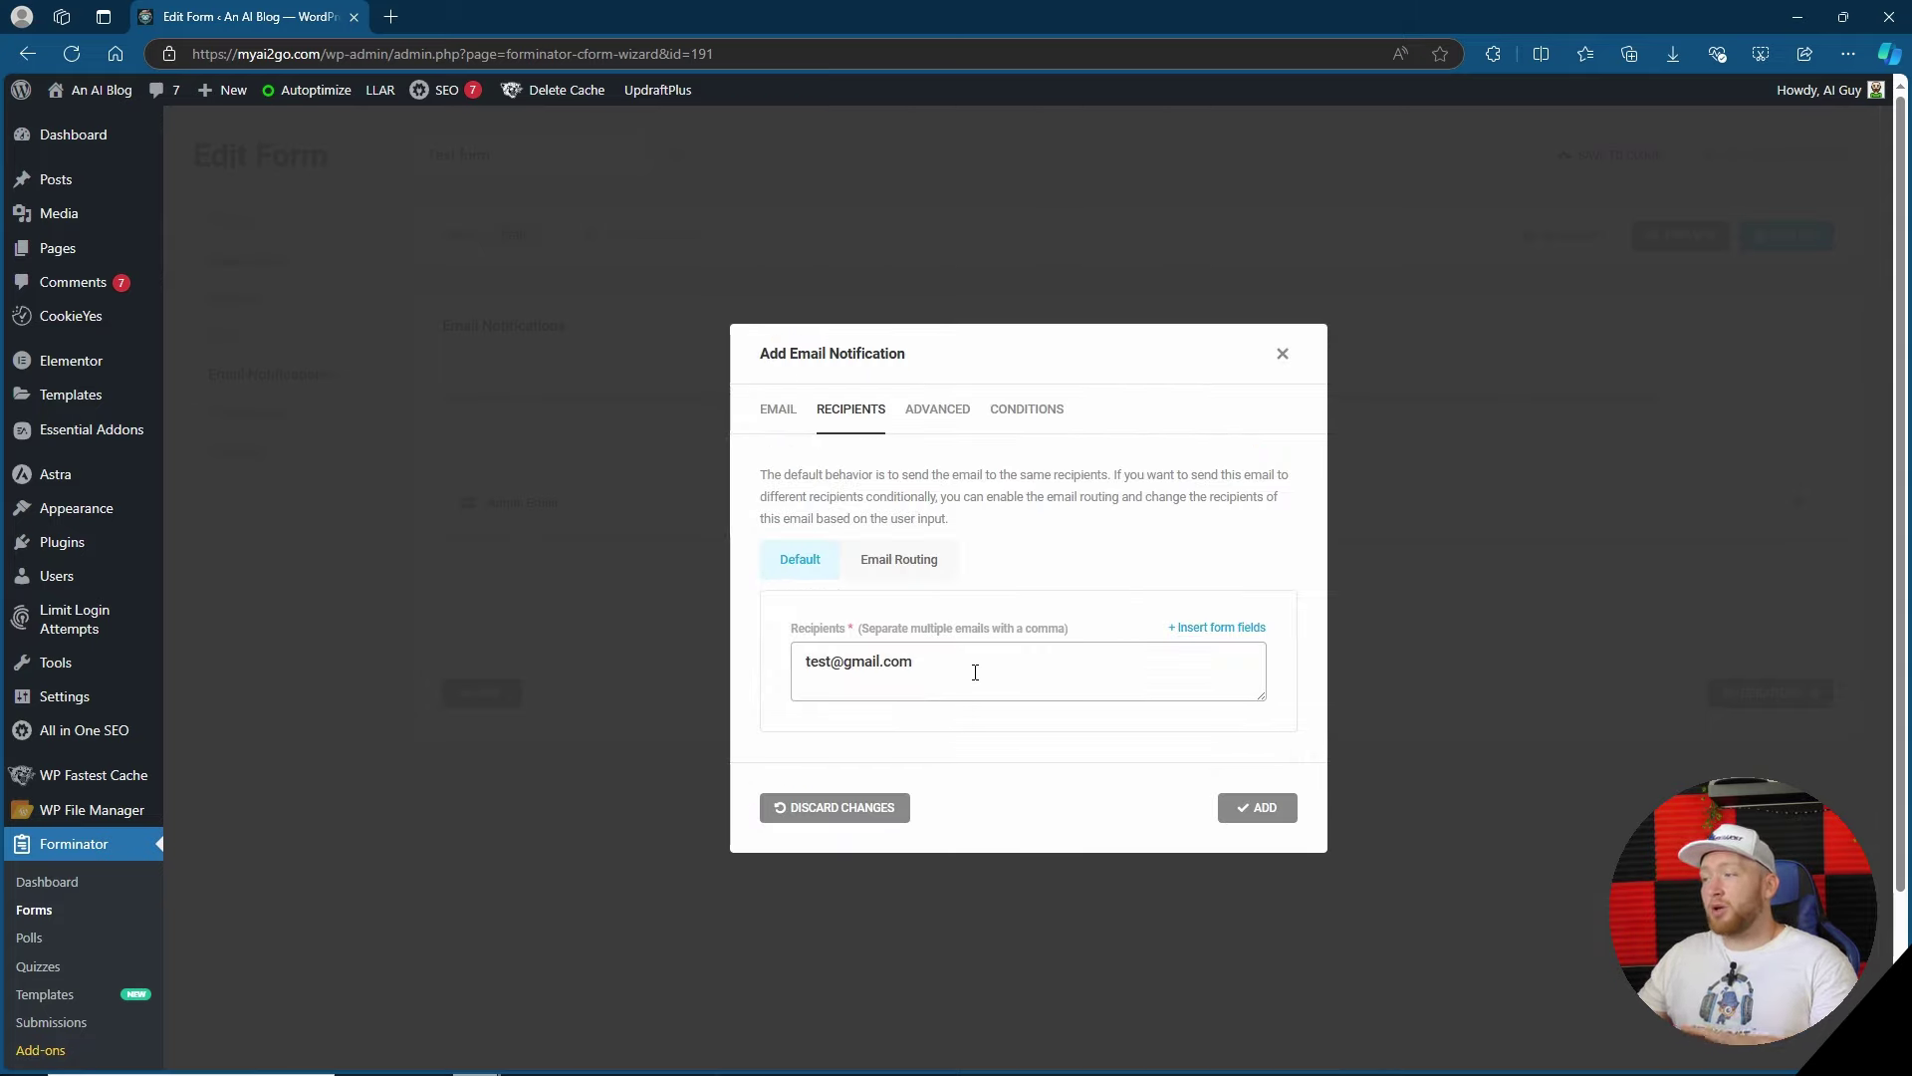
- Add a comma to the notification's recipients list and close the notification editor
click(975, 672)
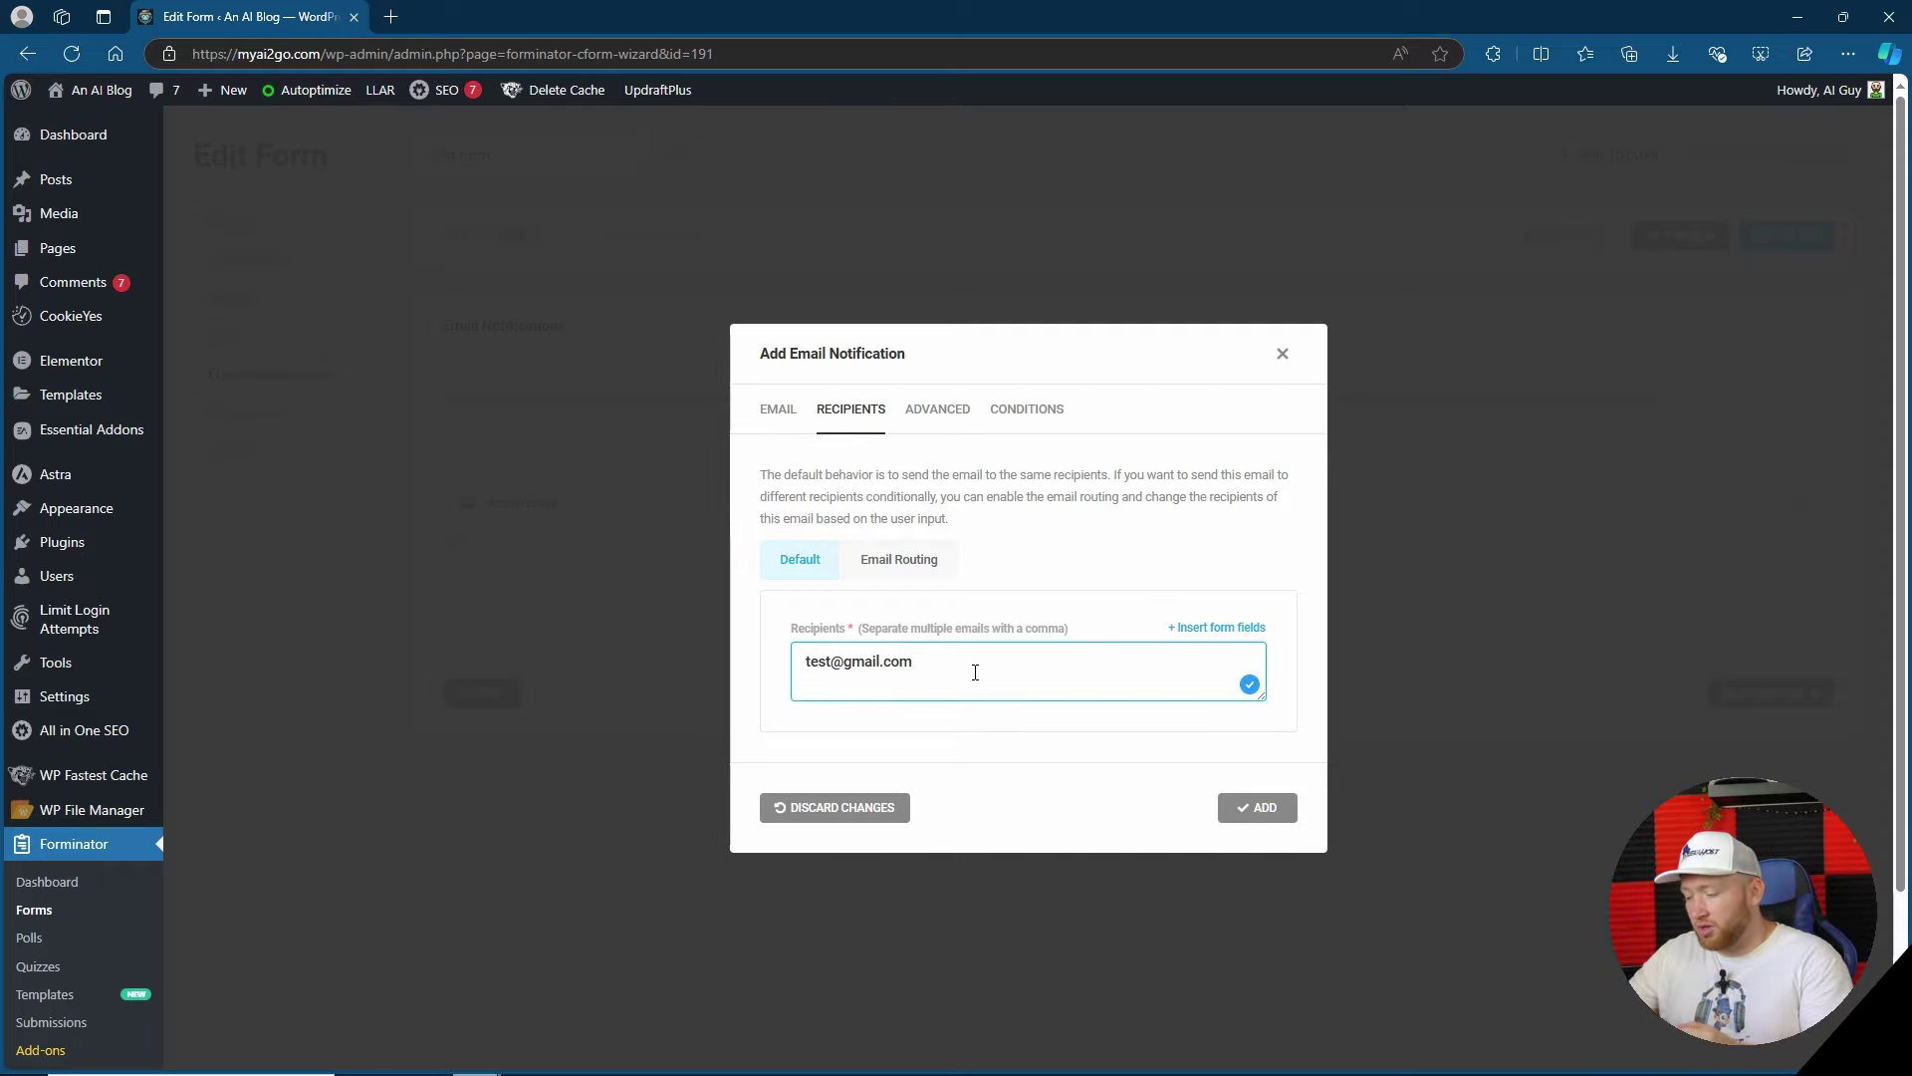
text(,)
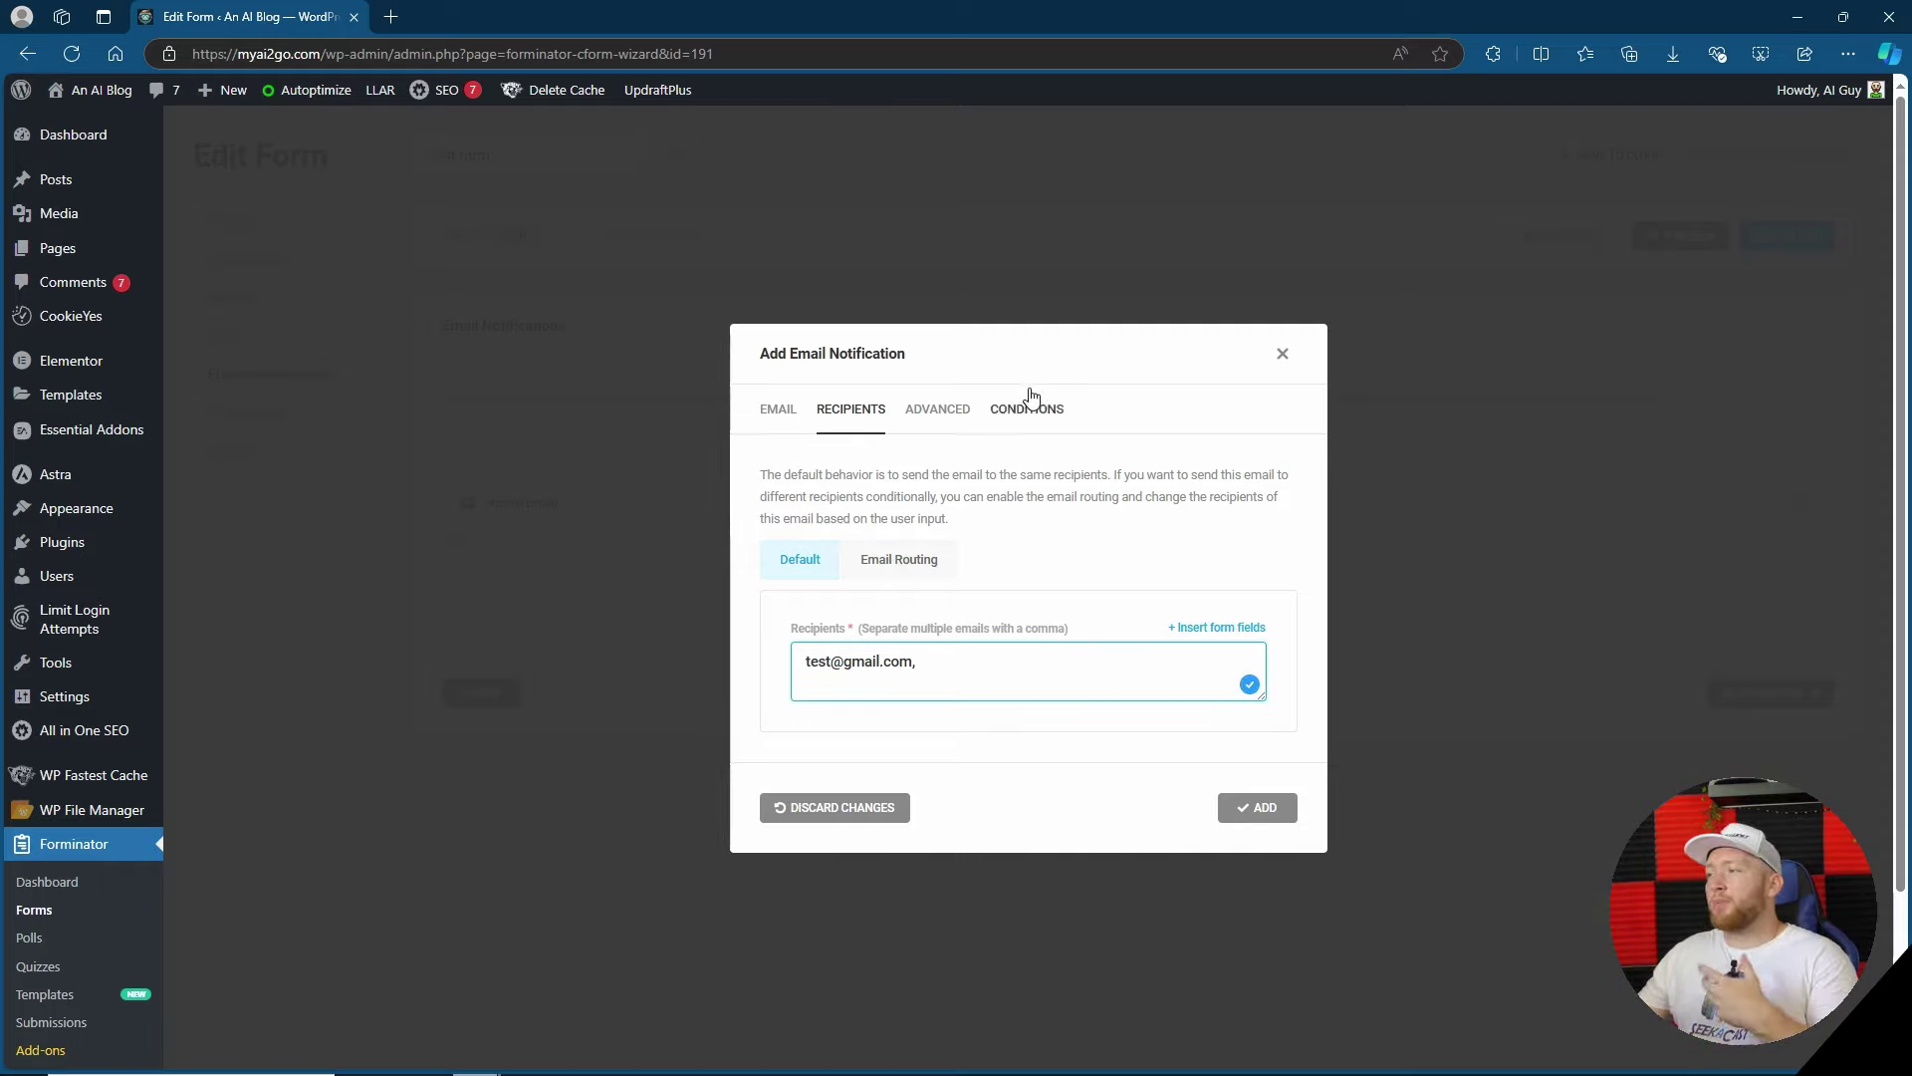
click(1282, 355)
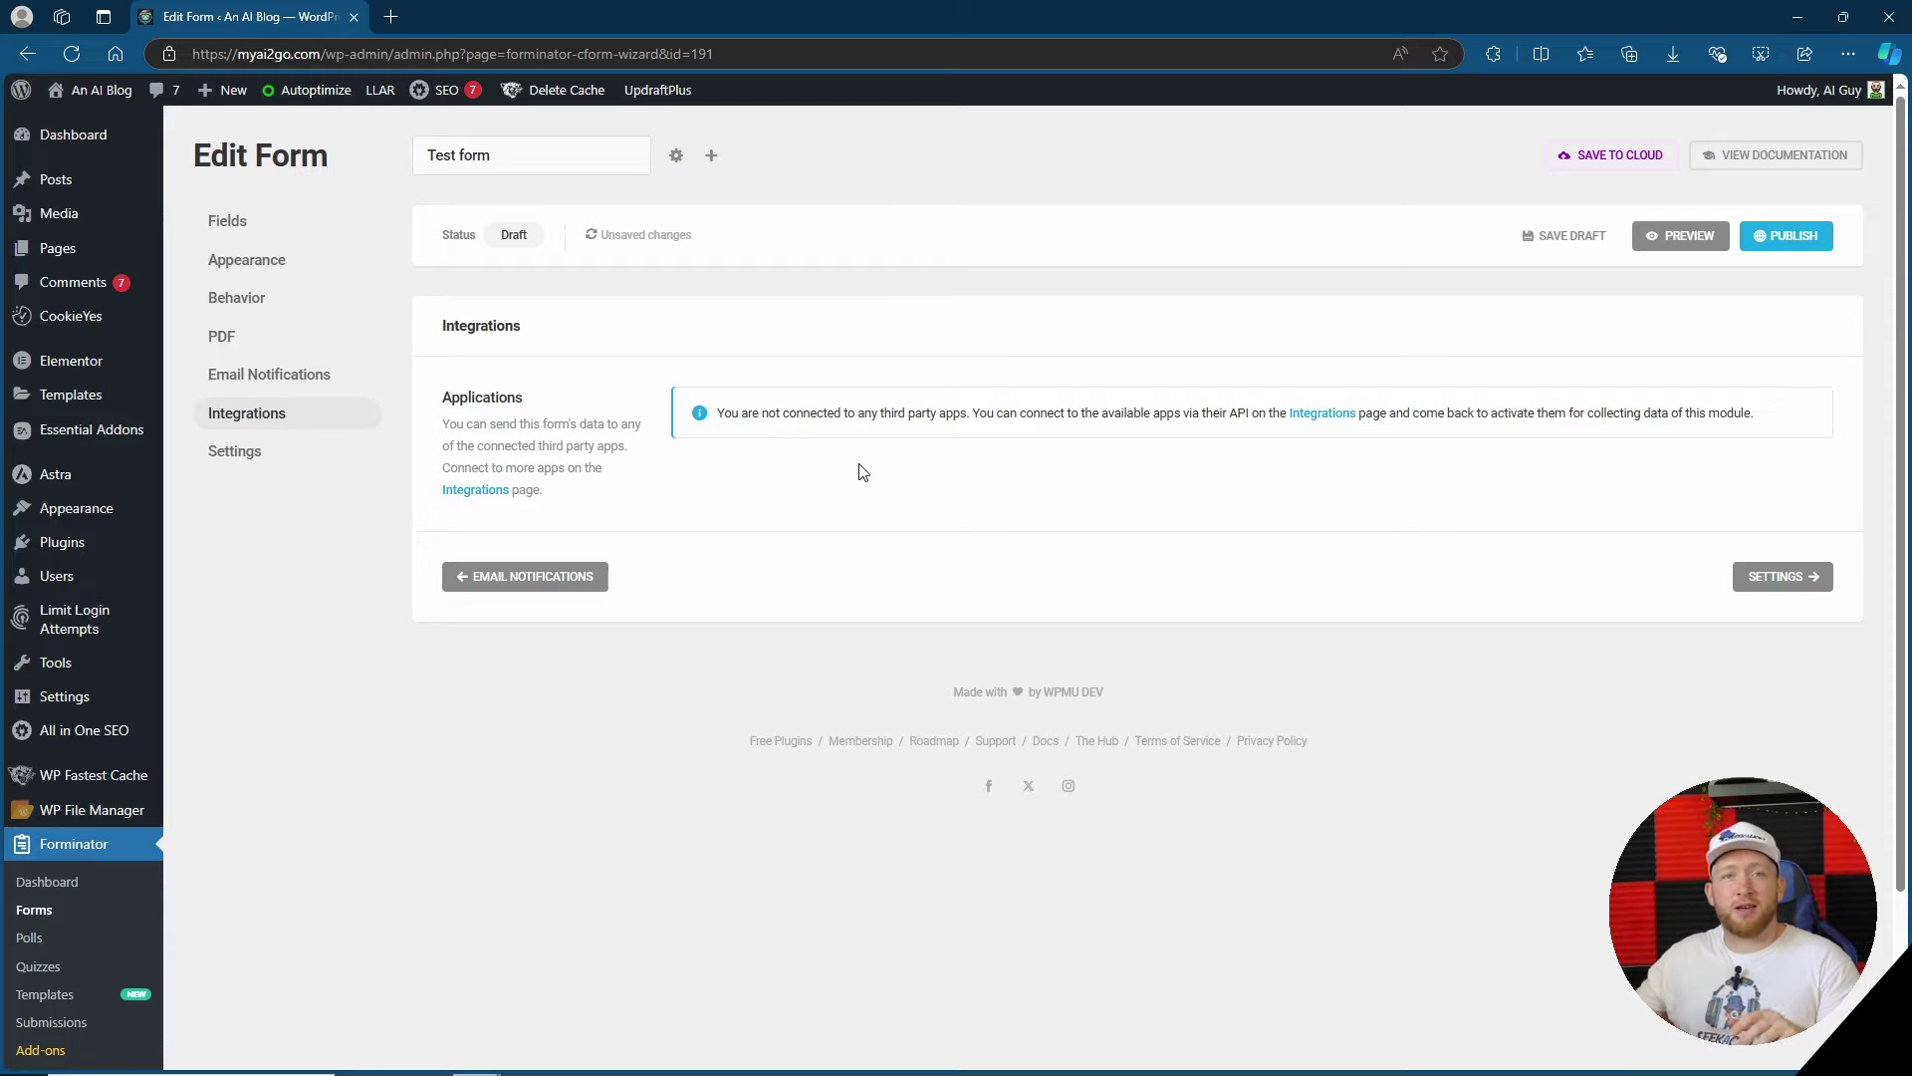
- Scroll through the form's Data Storage, Privacy and Submission Files settings
click(235, 450)
scroll(657, 440, down, 3)
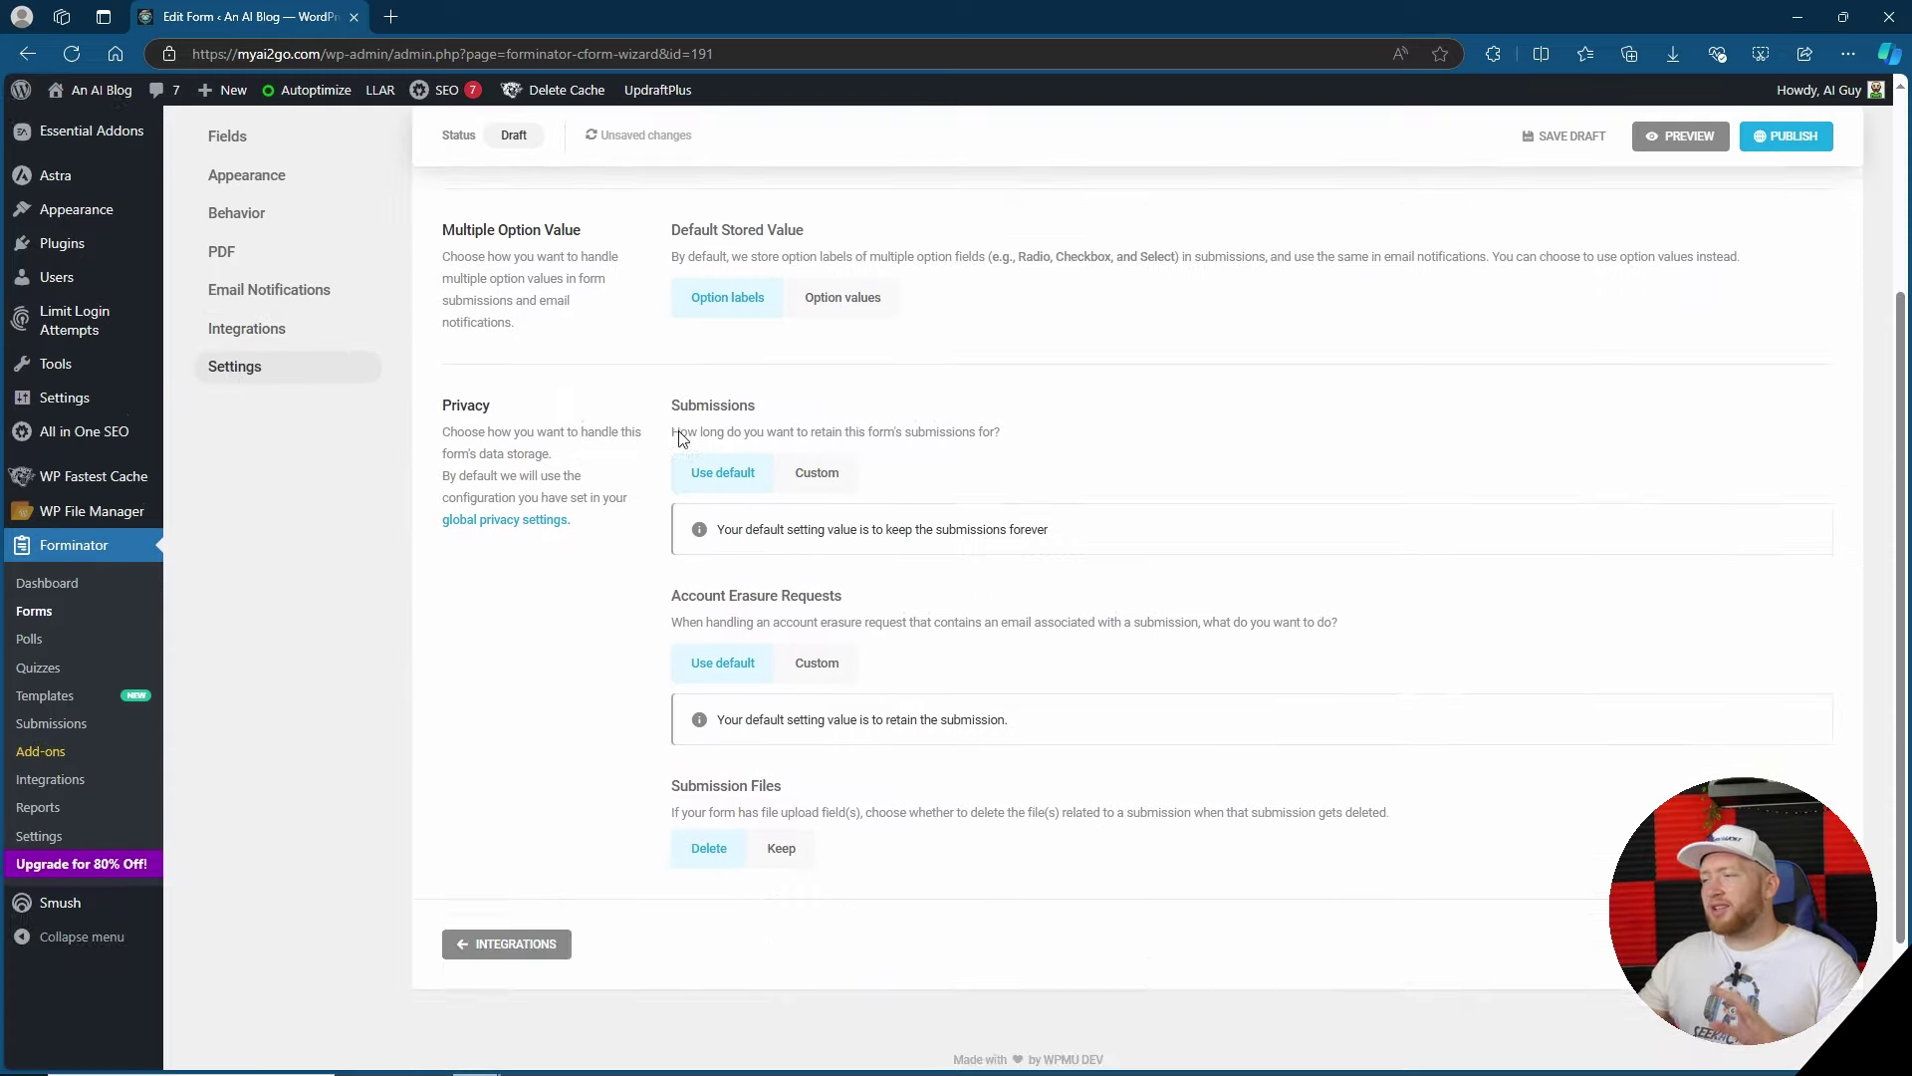
scroll(697, 438, down, 1)
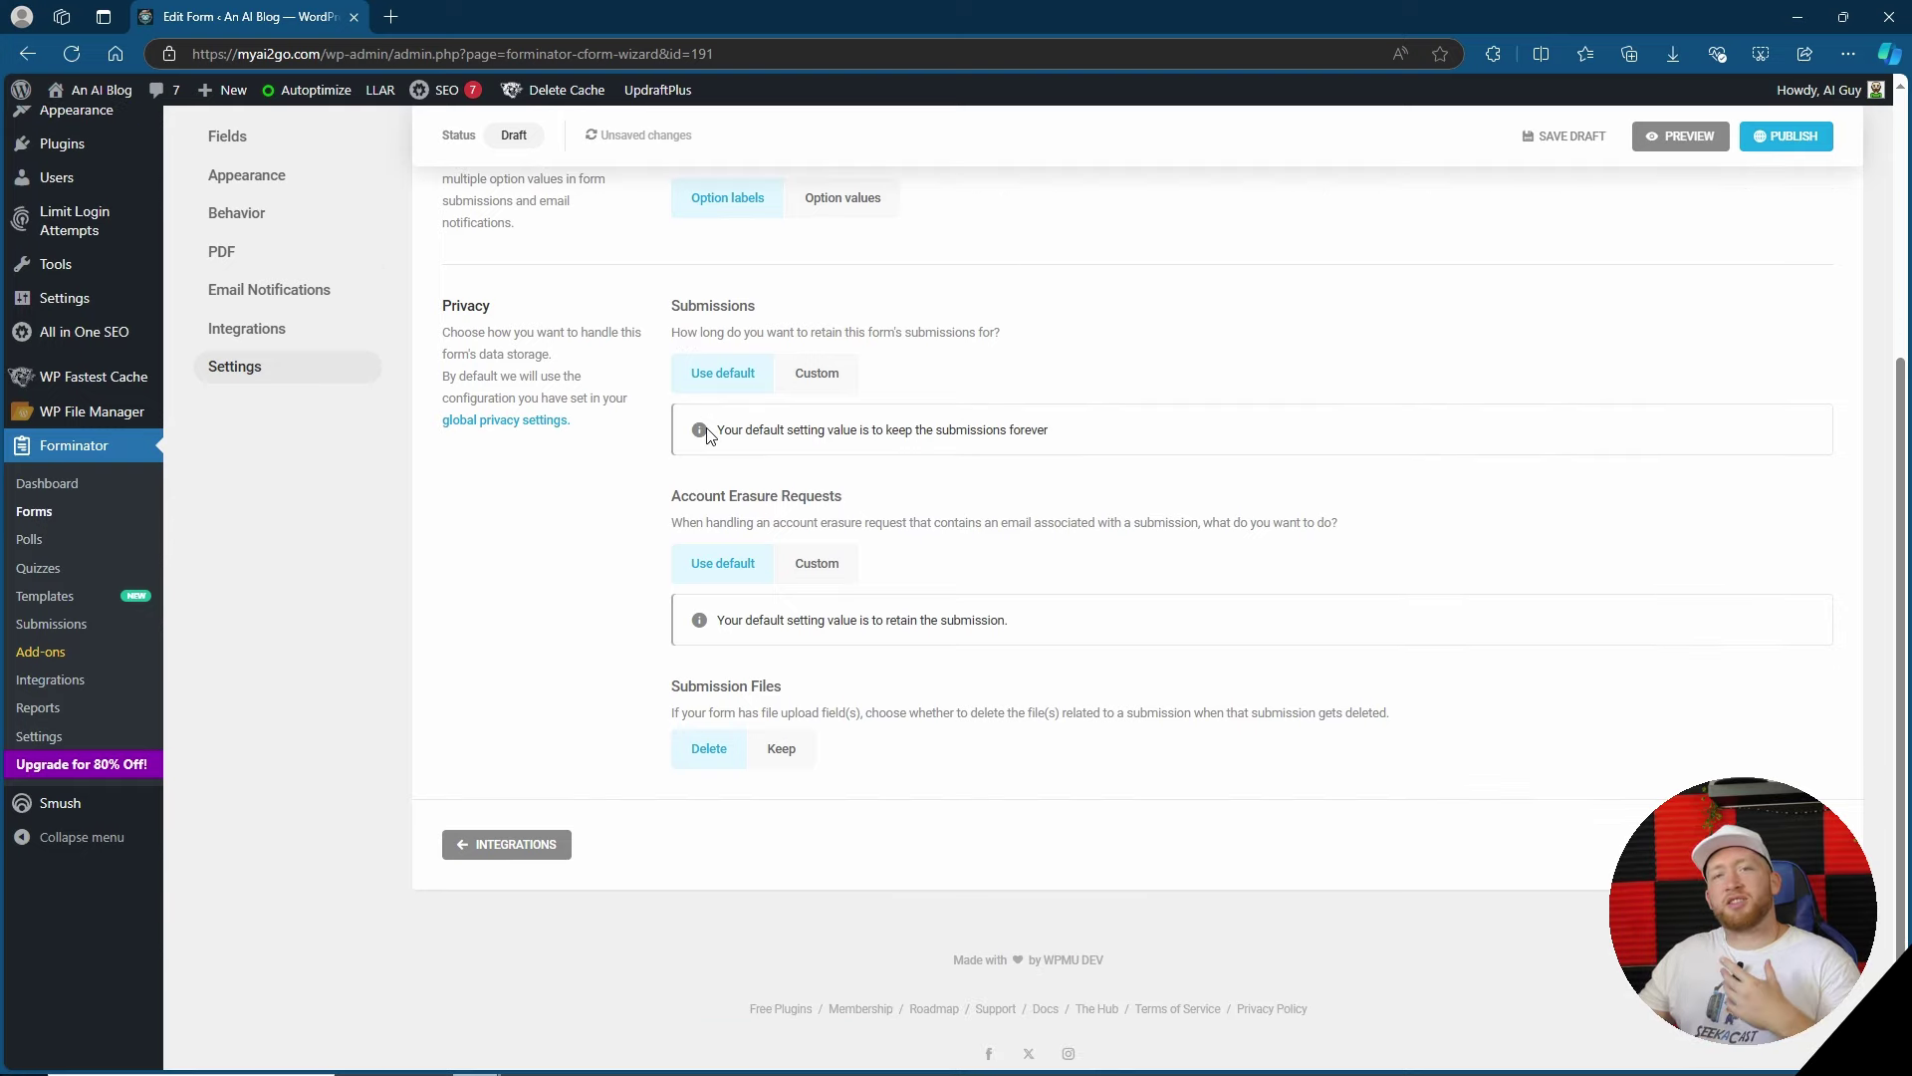
scroll(893, 431, up, 4)
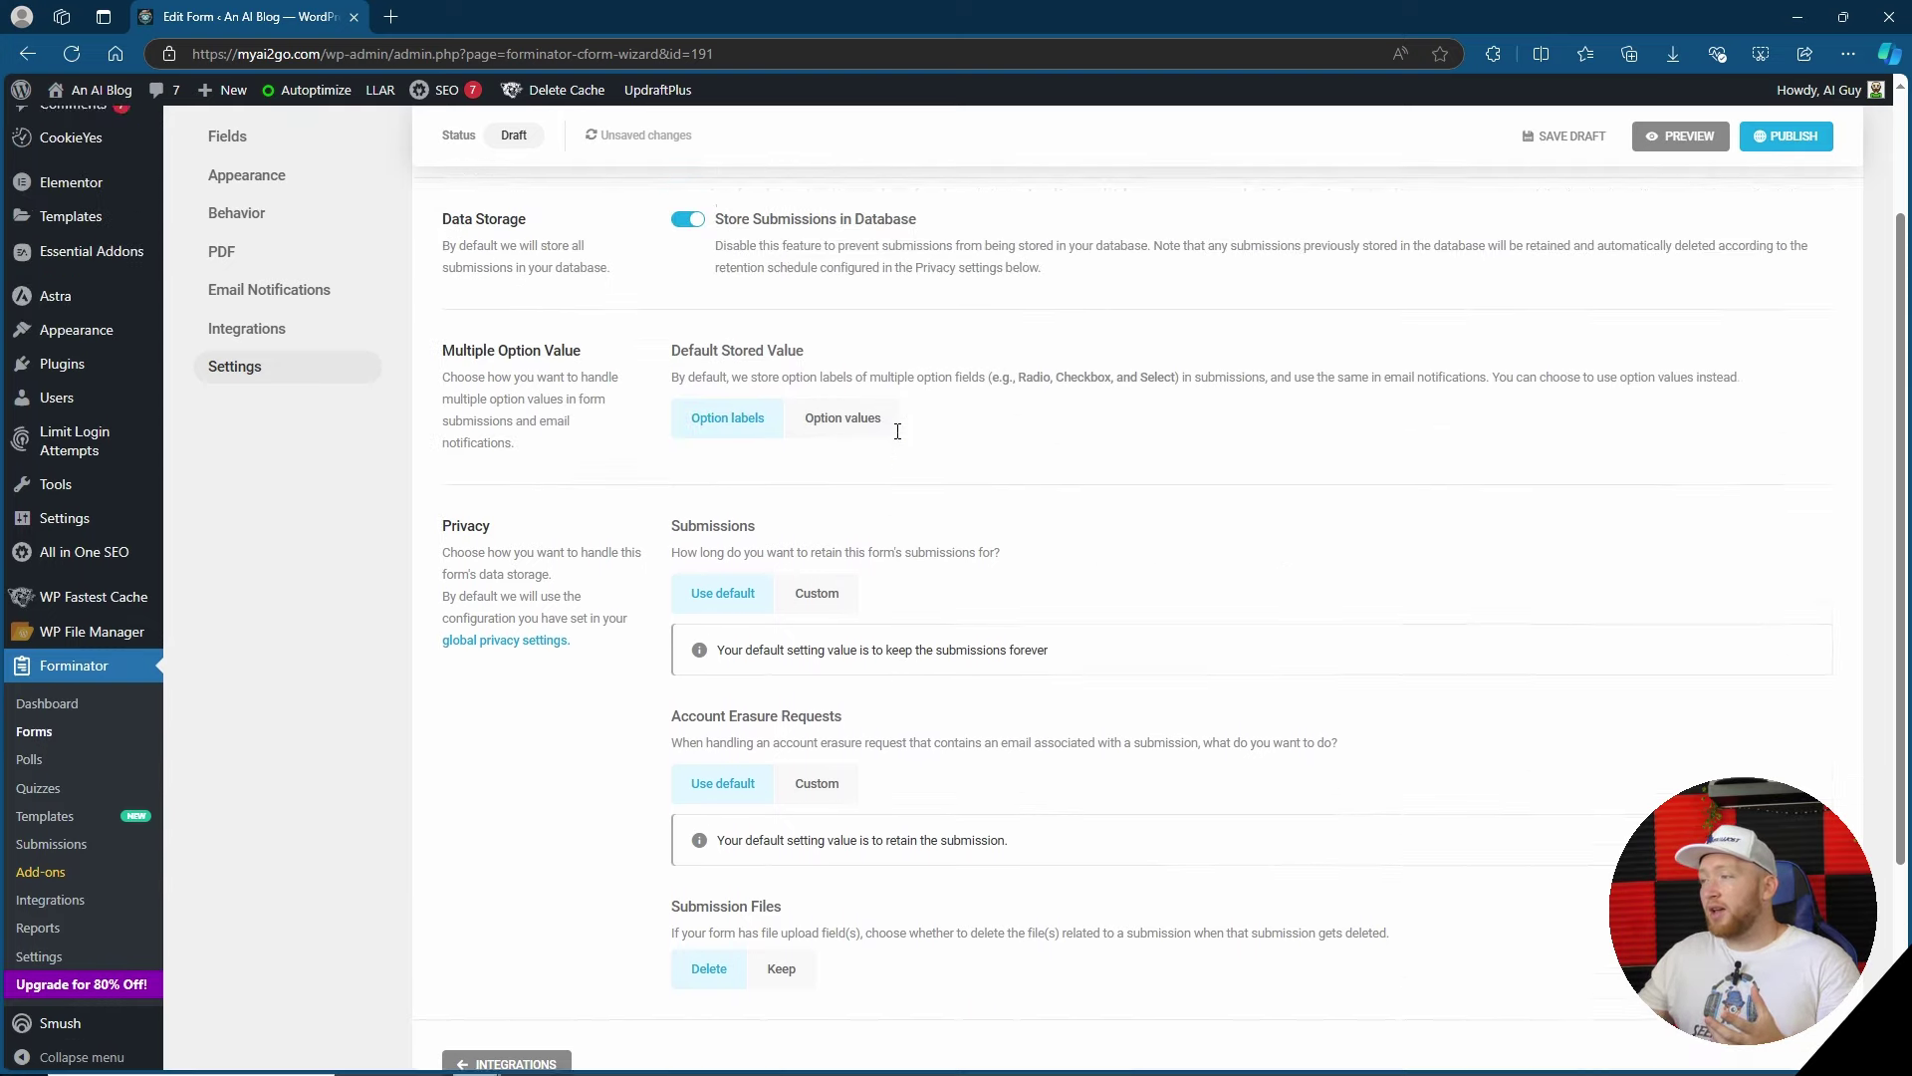
scroll(717, 438, down, 4)
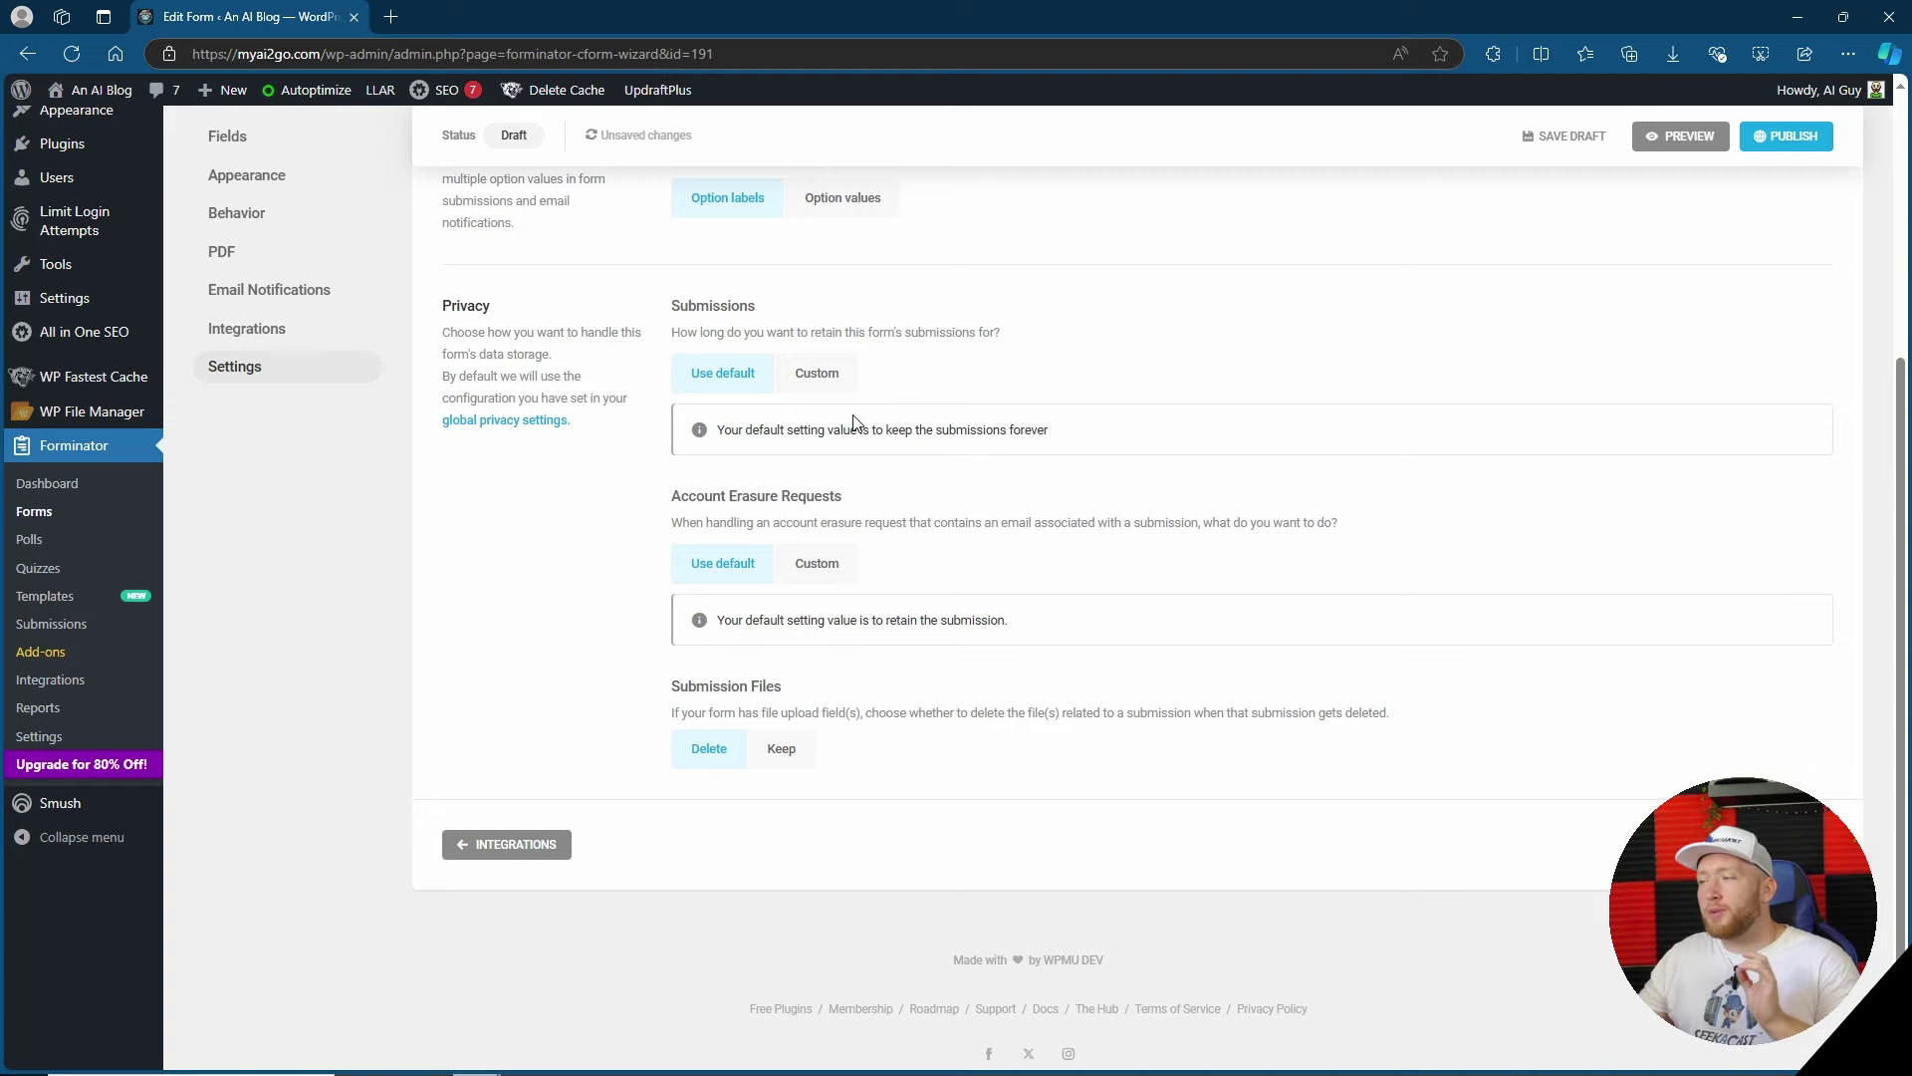
scroll(952, 430, up, 4)
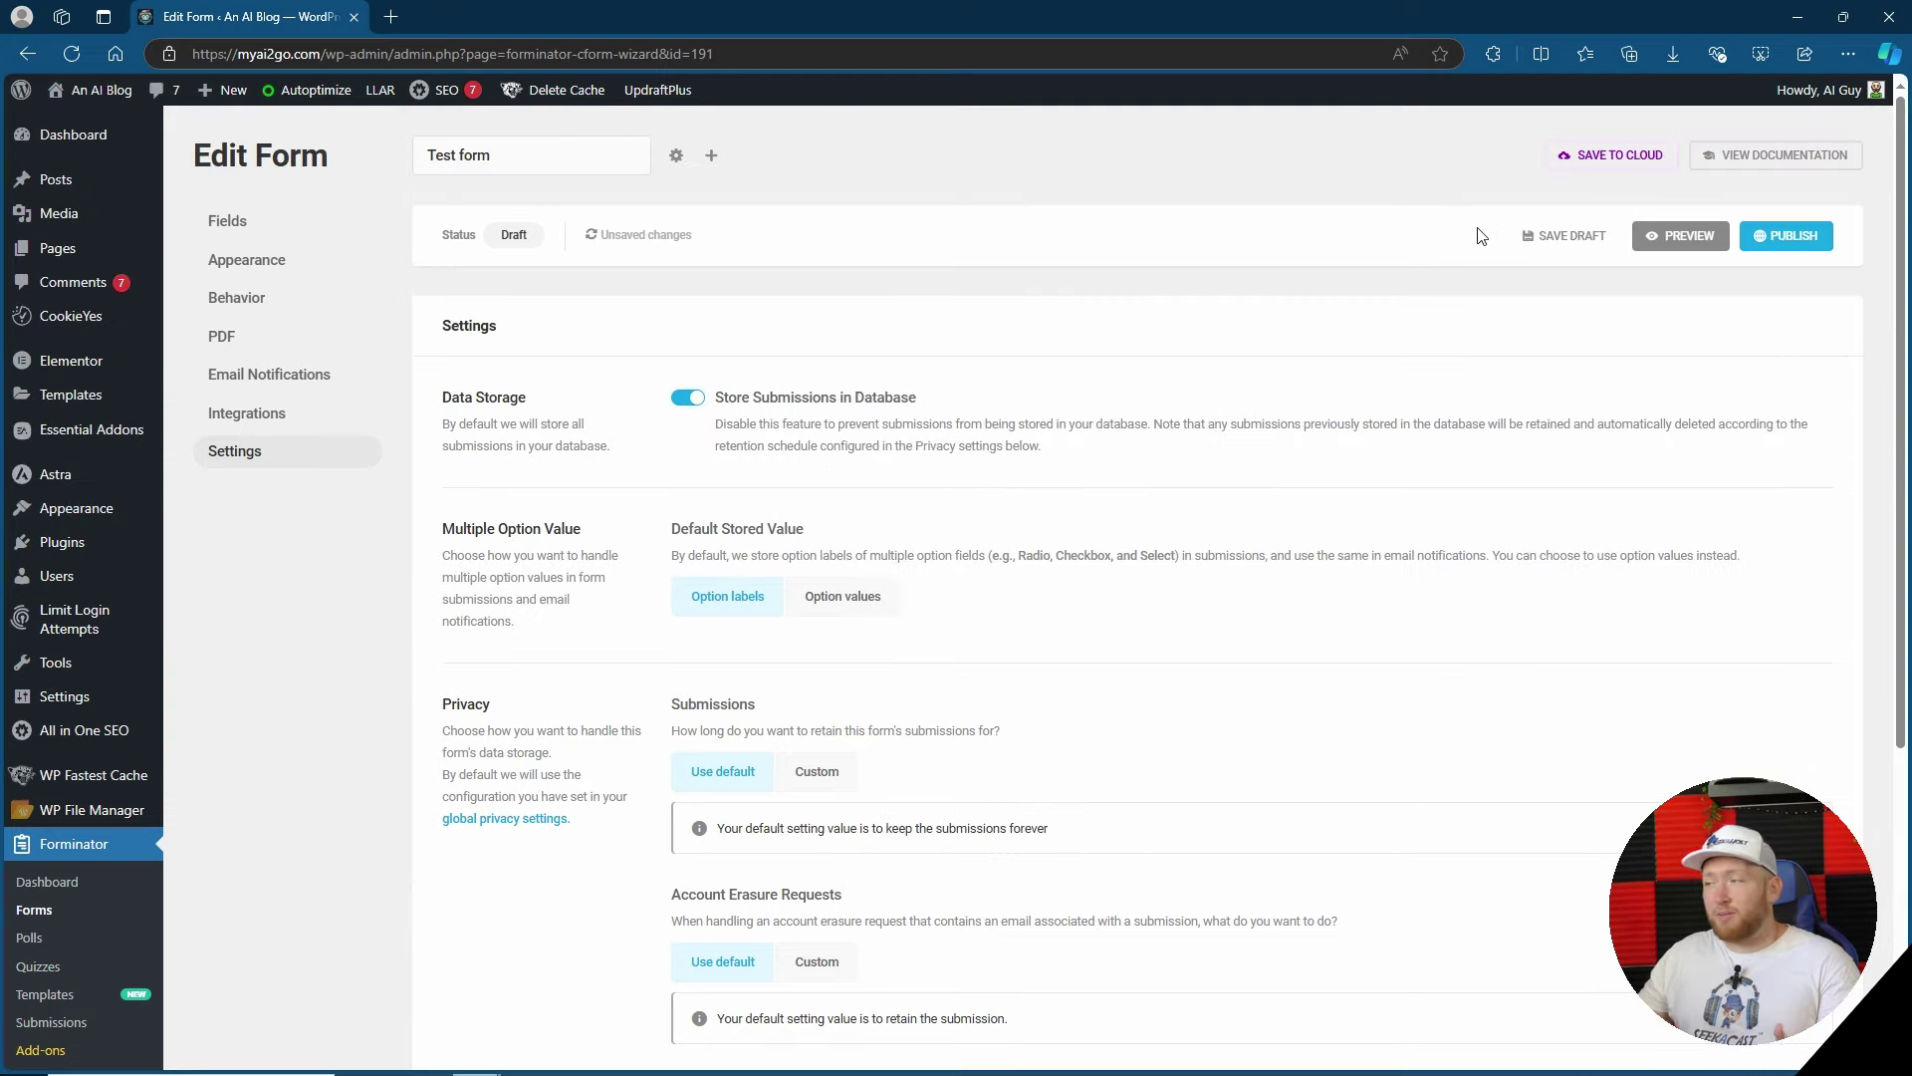
- Publish the Test form, select its shortcode [forminator_form id="191"], and close the dialog
click(1803, 241)
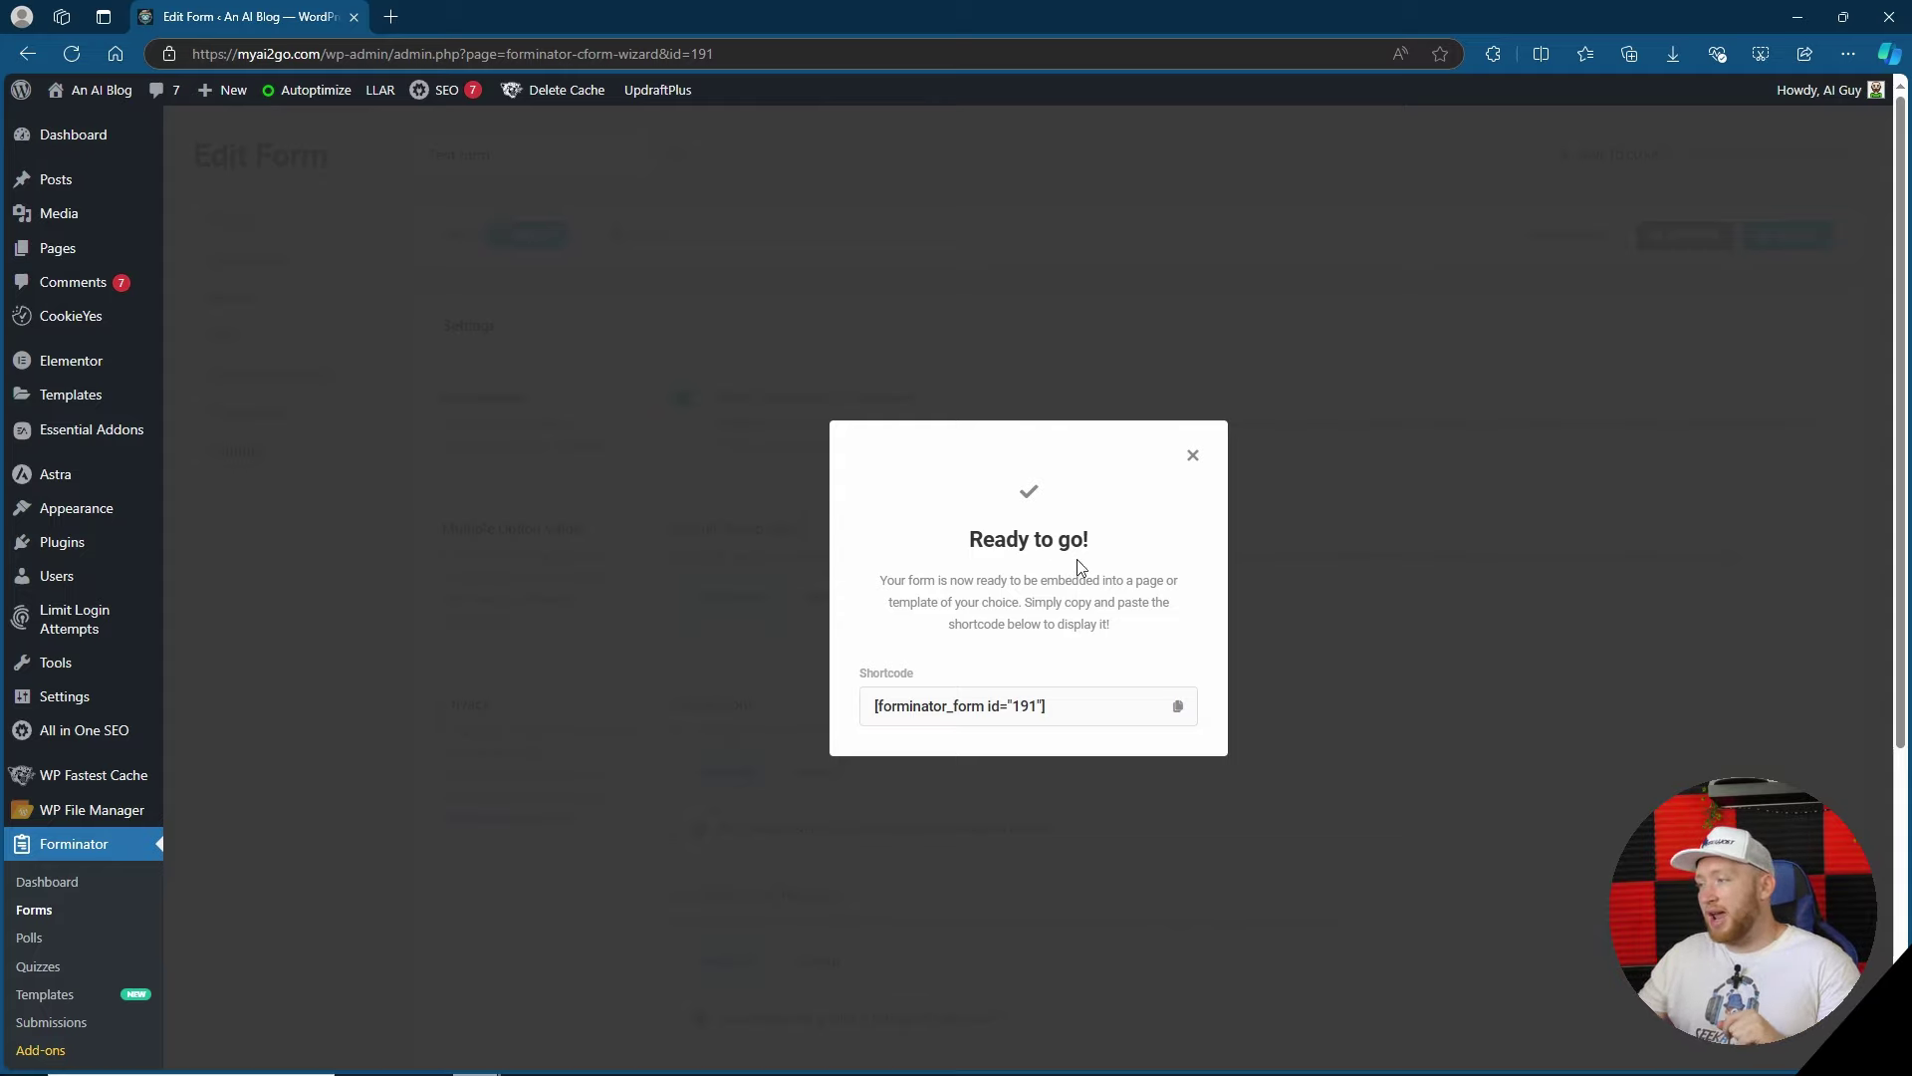
drag(1076, 705, 862, 709)
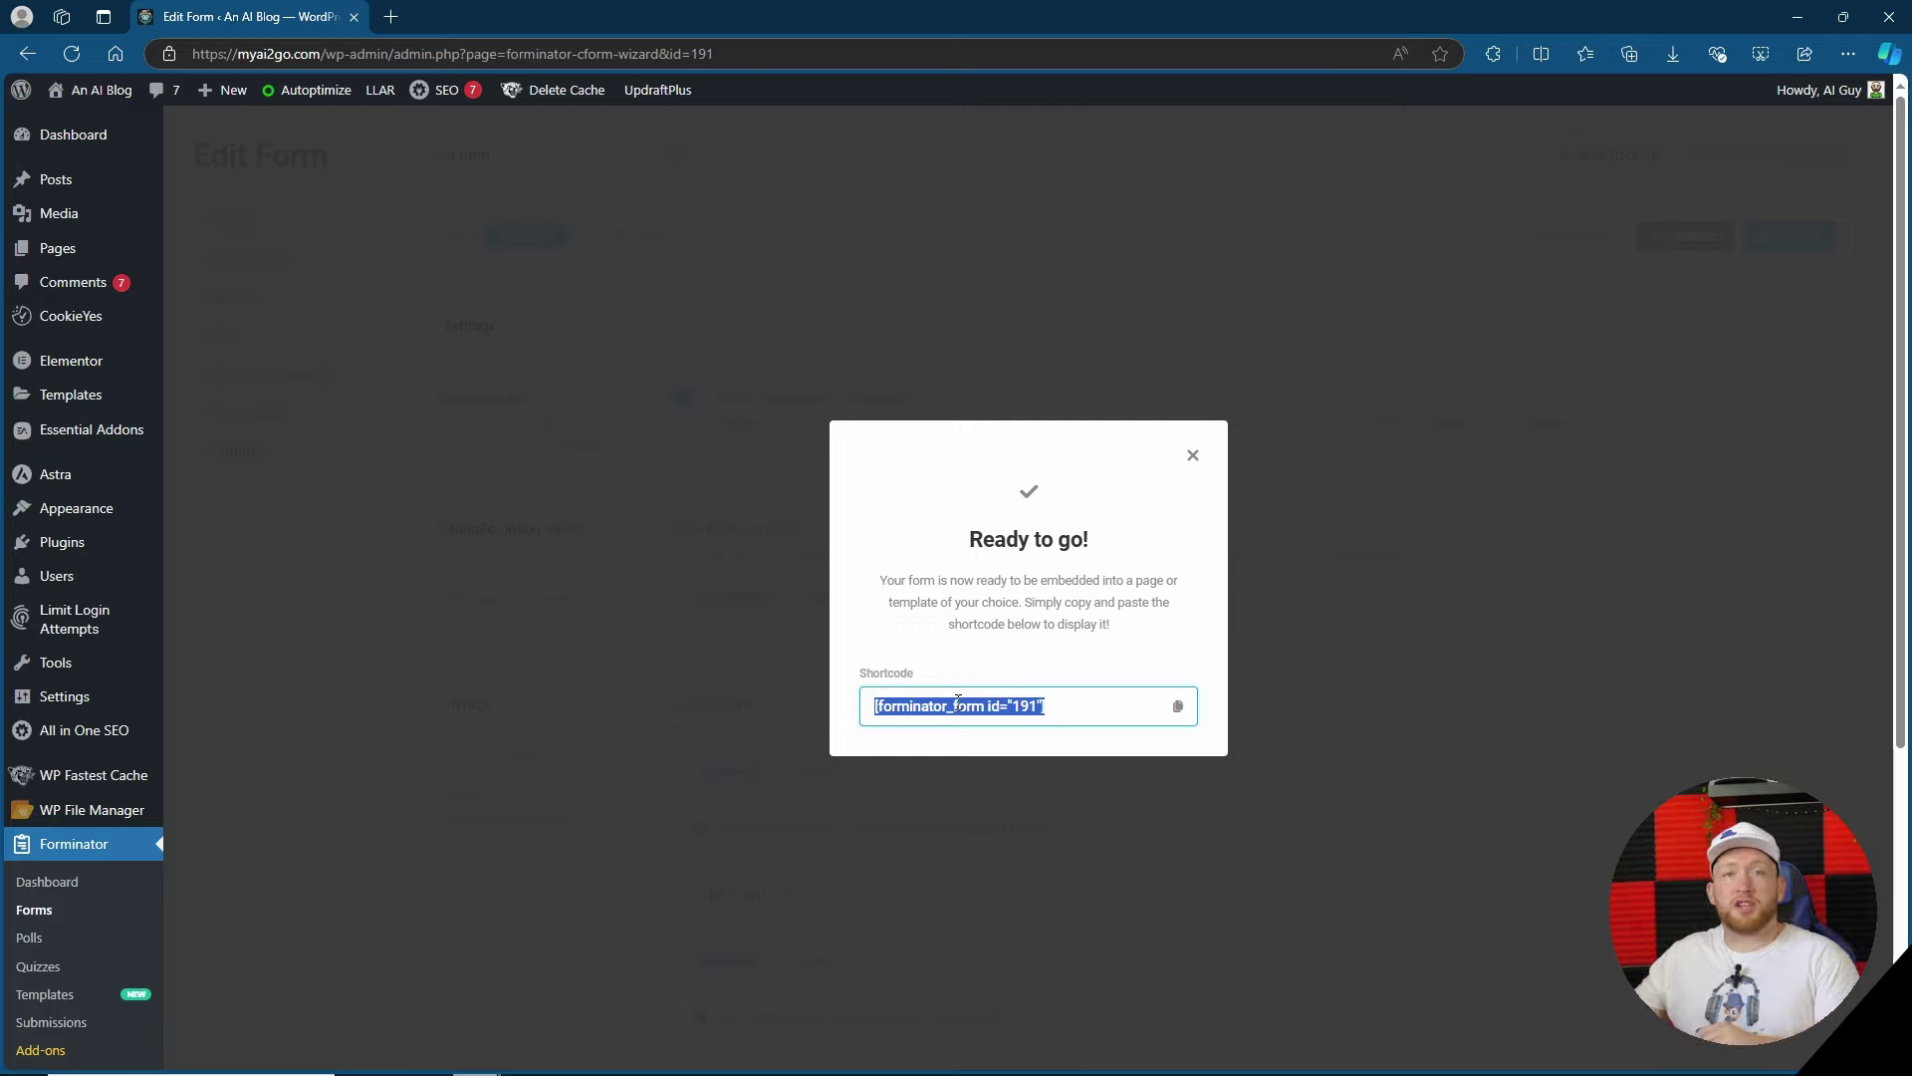
click(439, 704)
scroll(474, 708, down, 2)
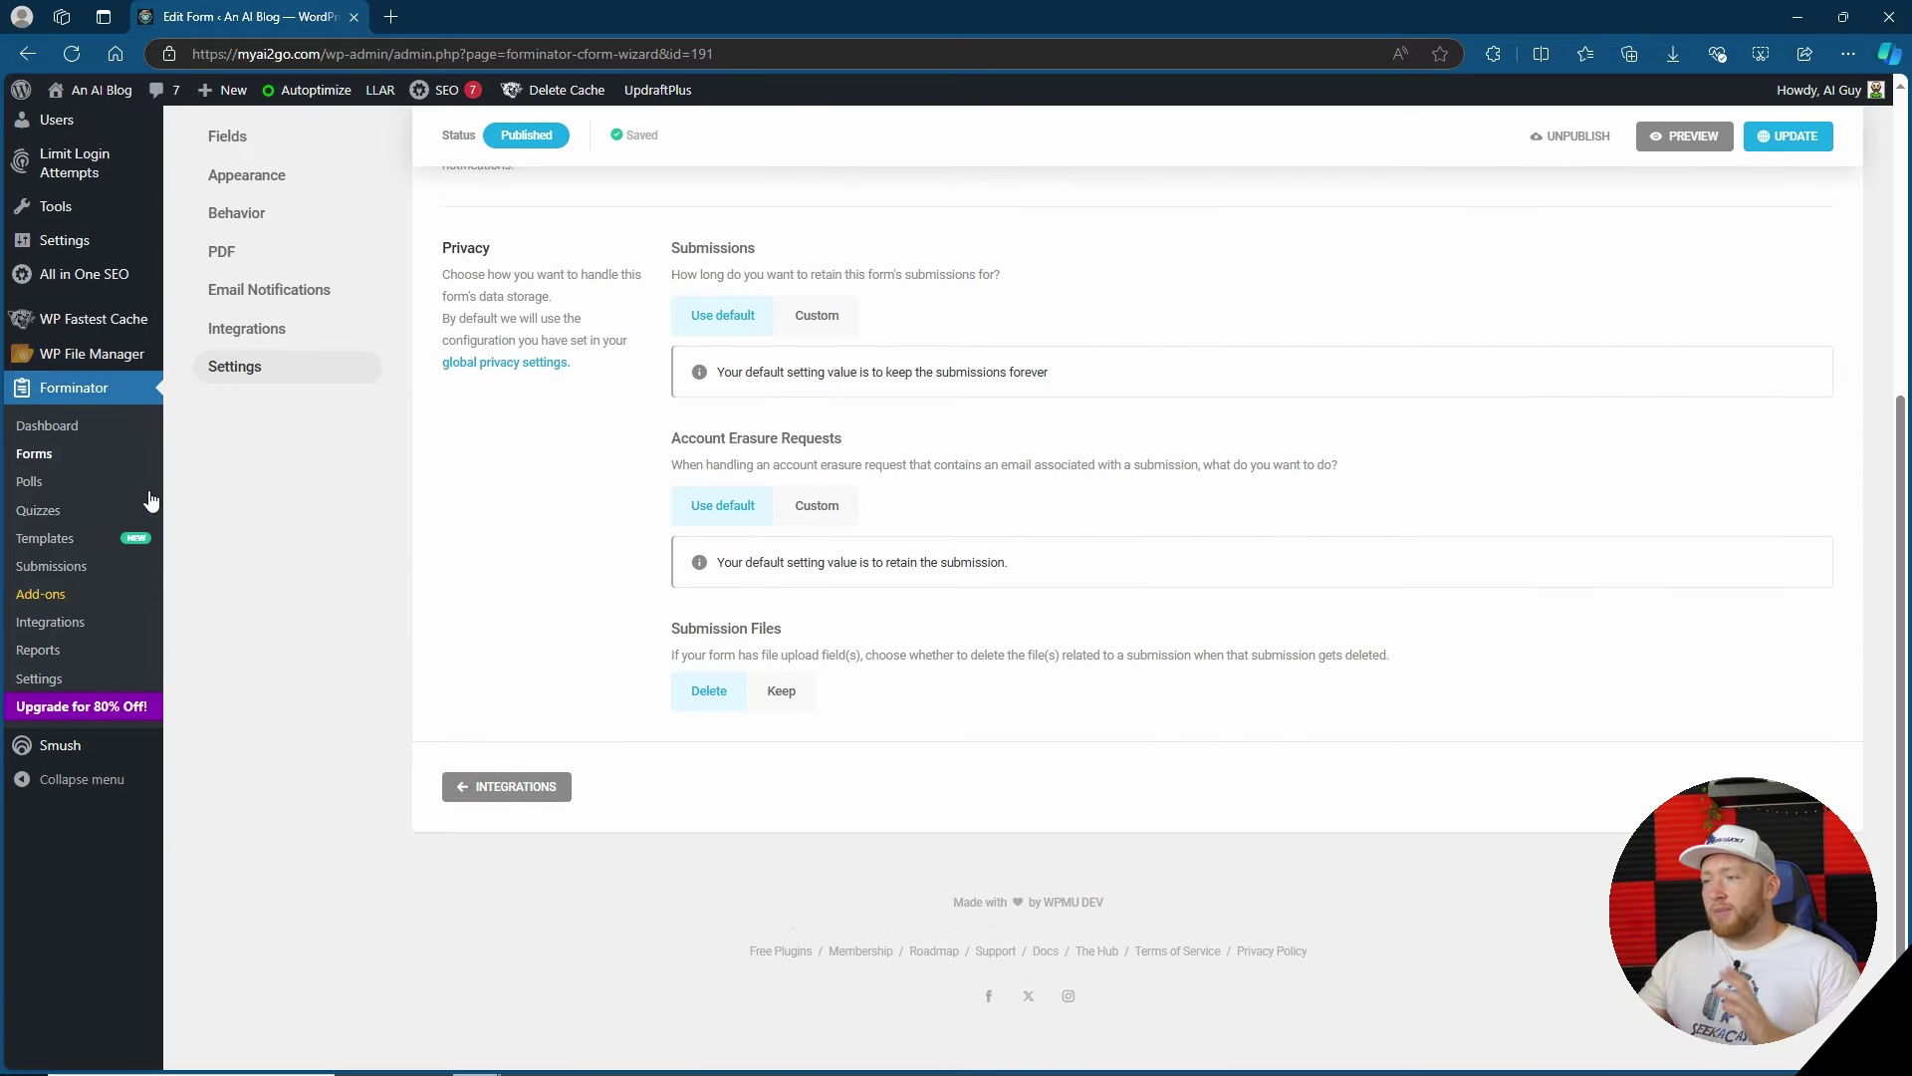
- Create a new poll named 'test' from the Polls page
click(36, 483)
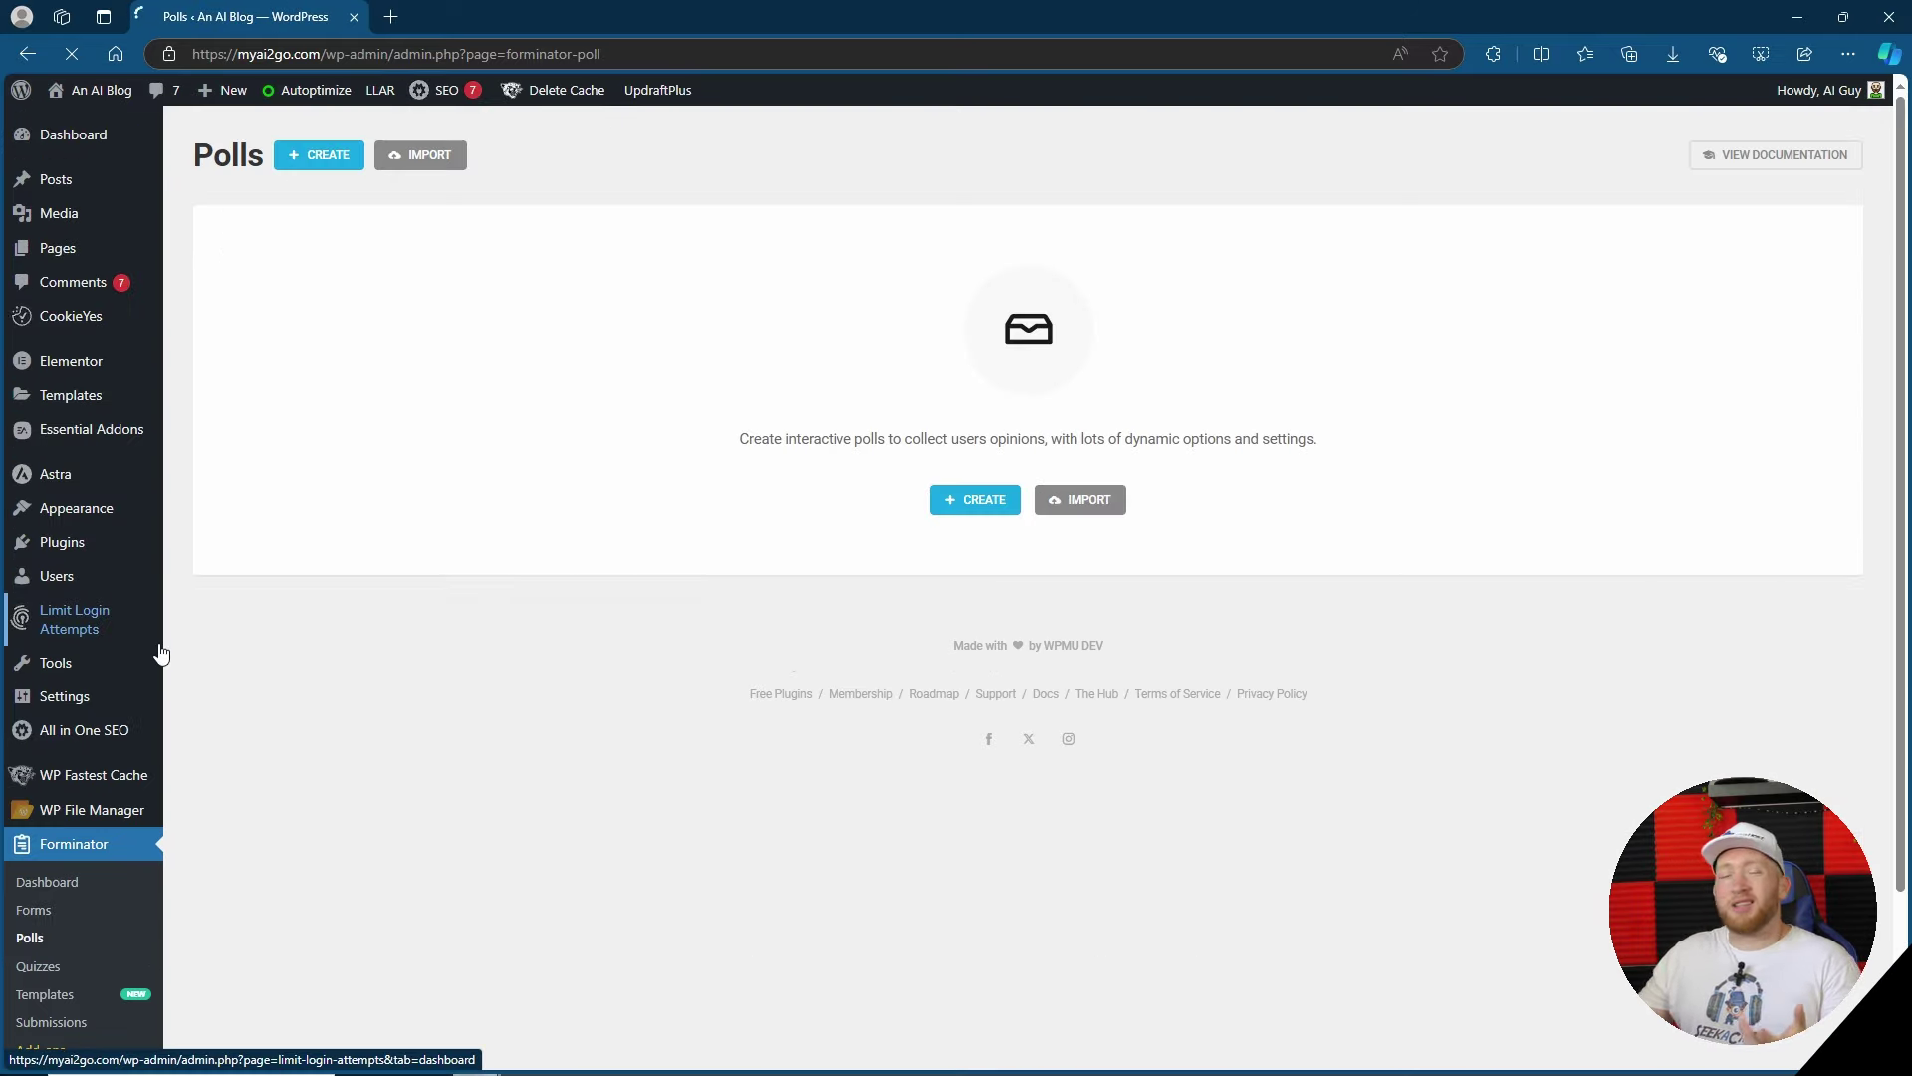
click(979, 500)
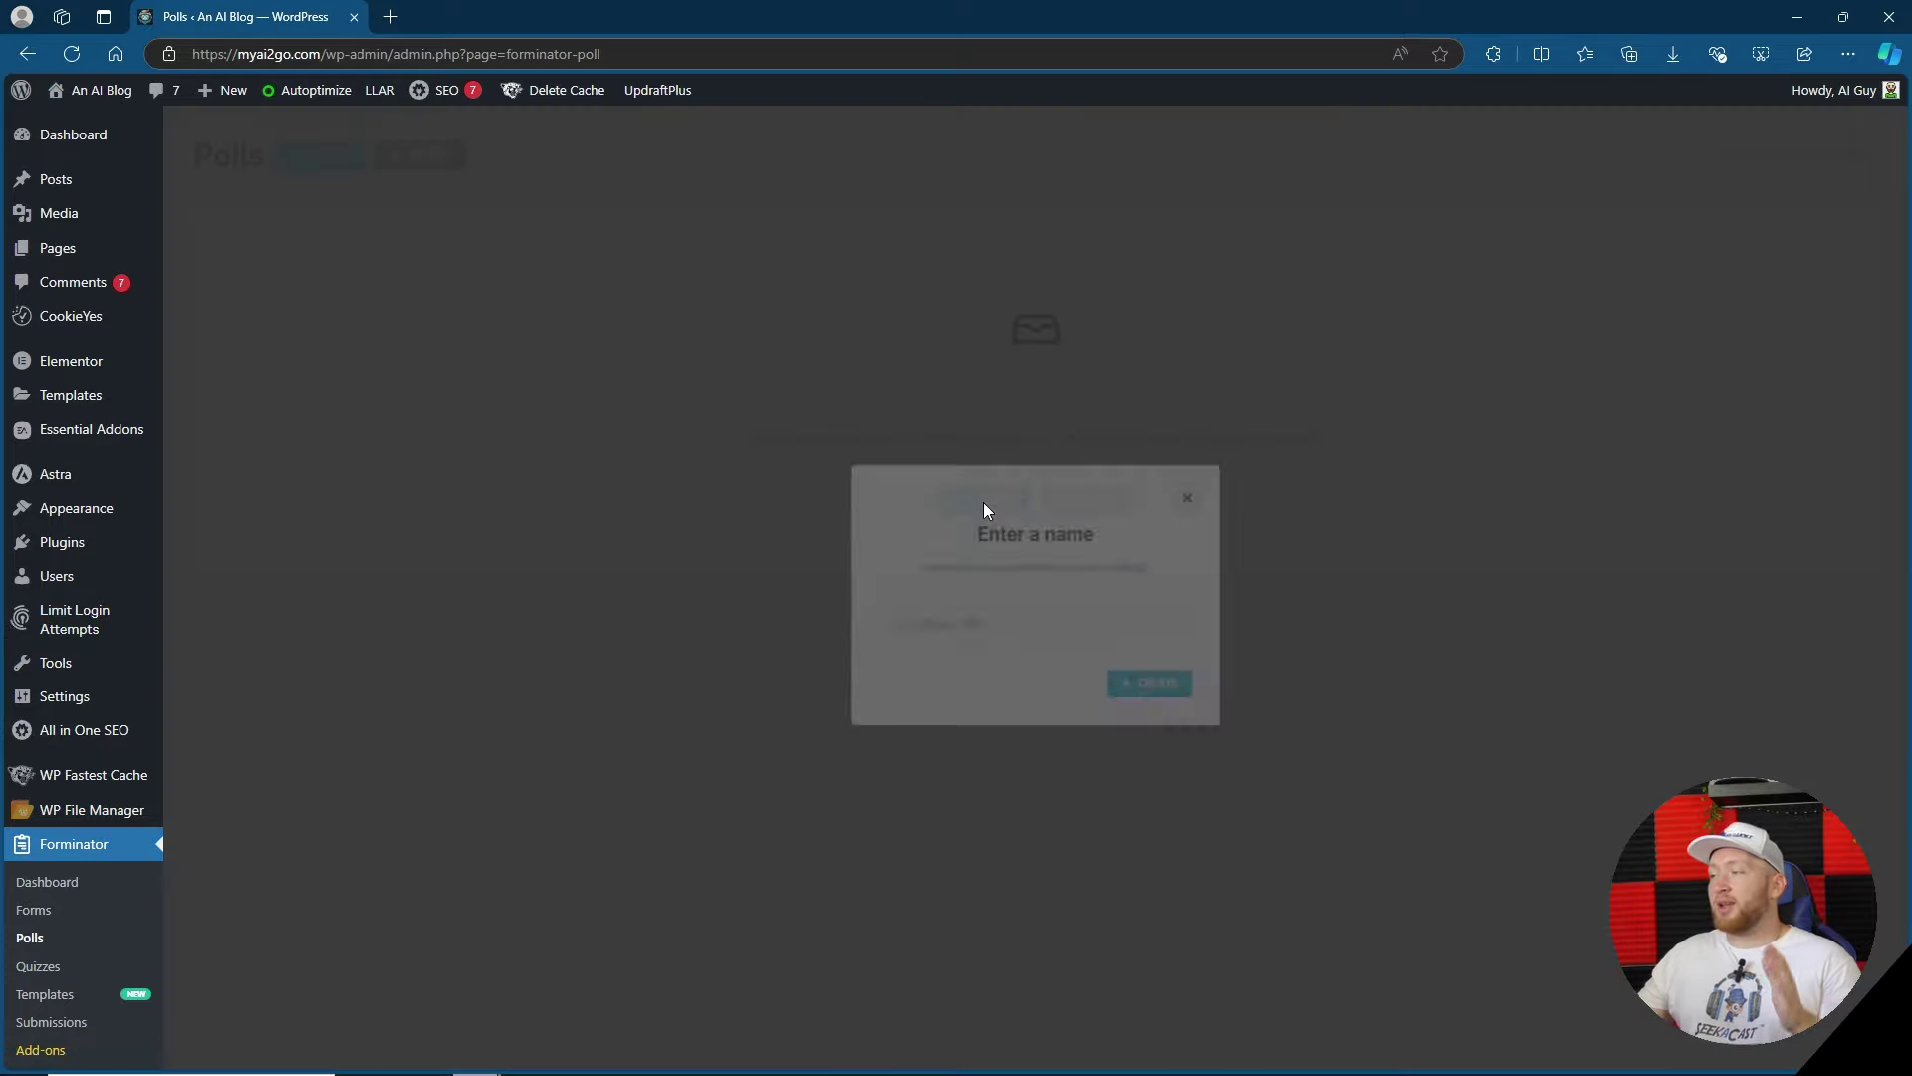
click(1012, 625)
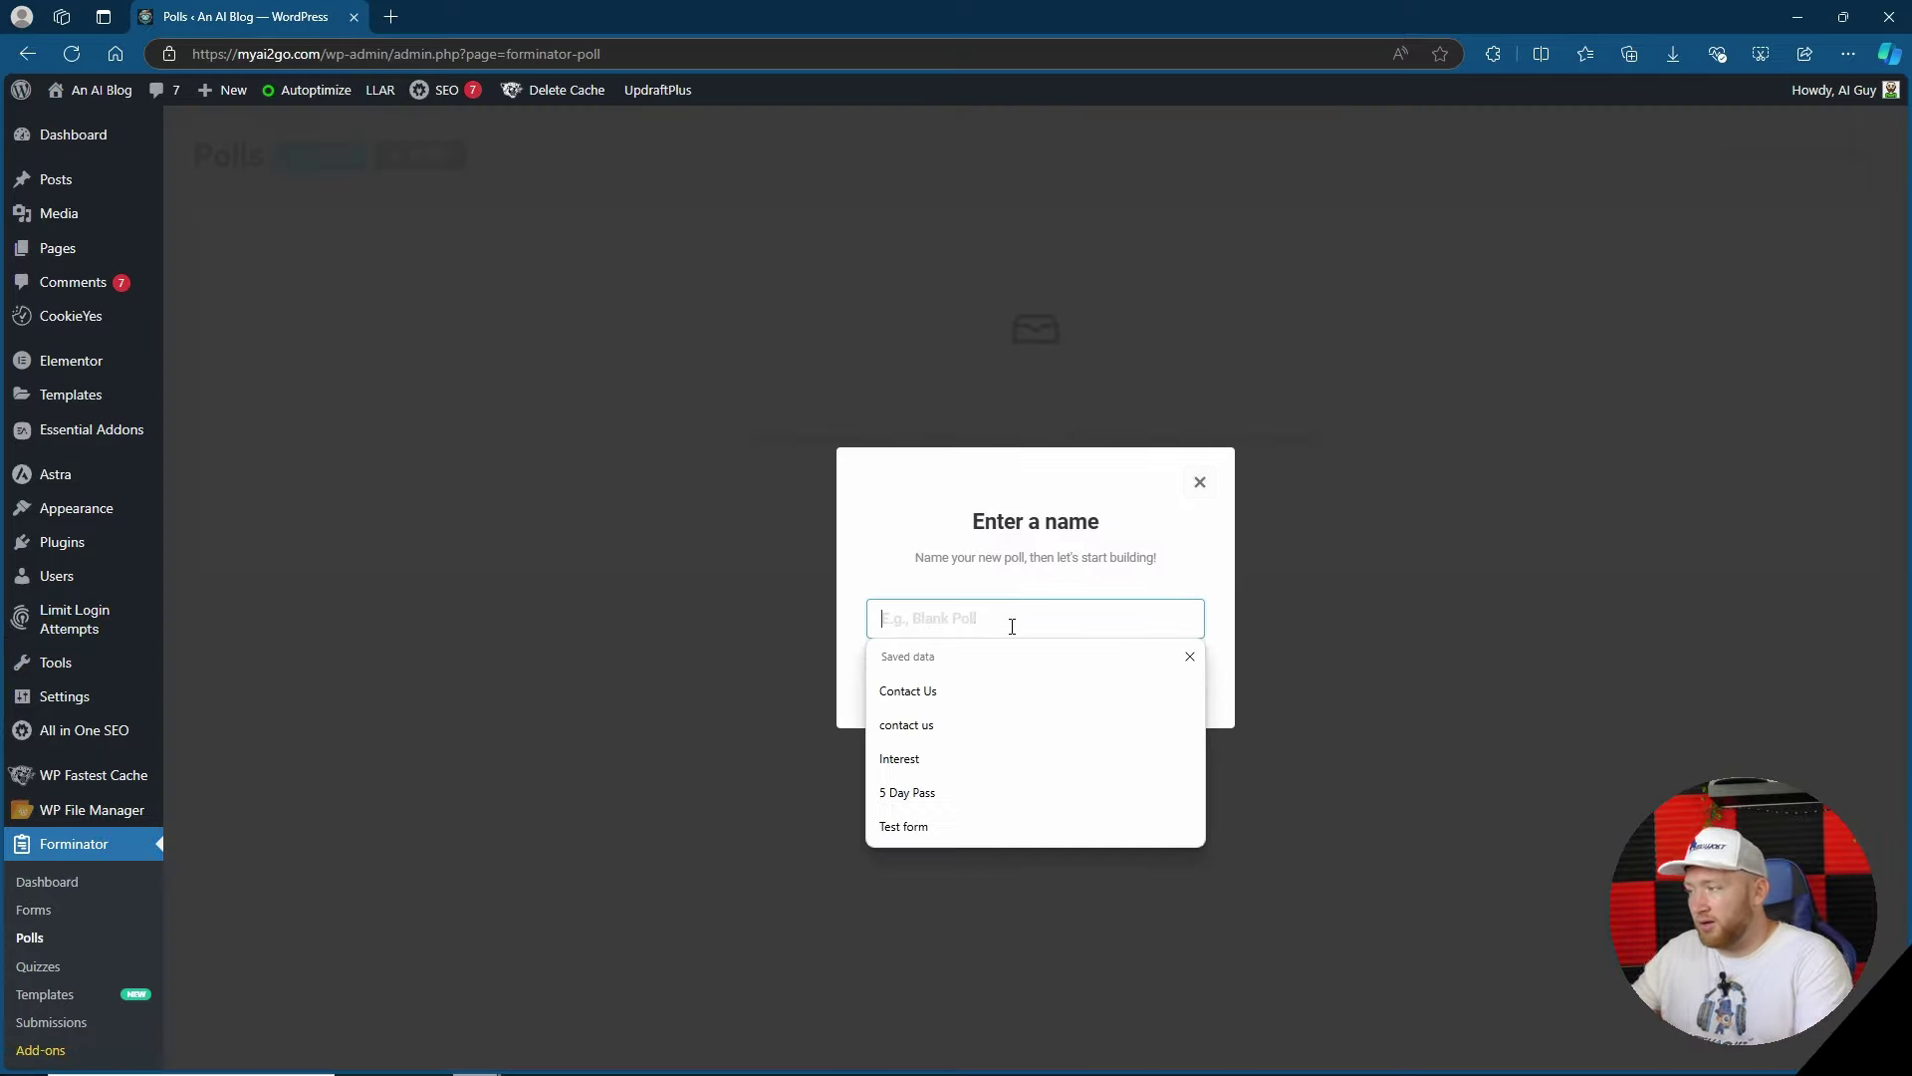
text(test)
key(Return)
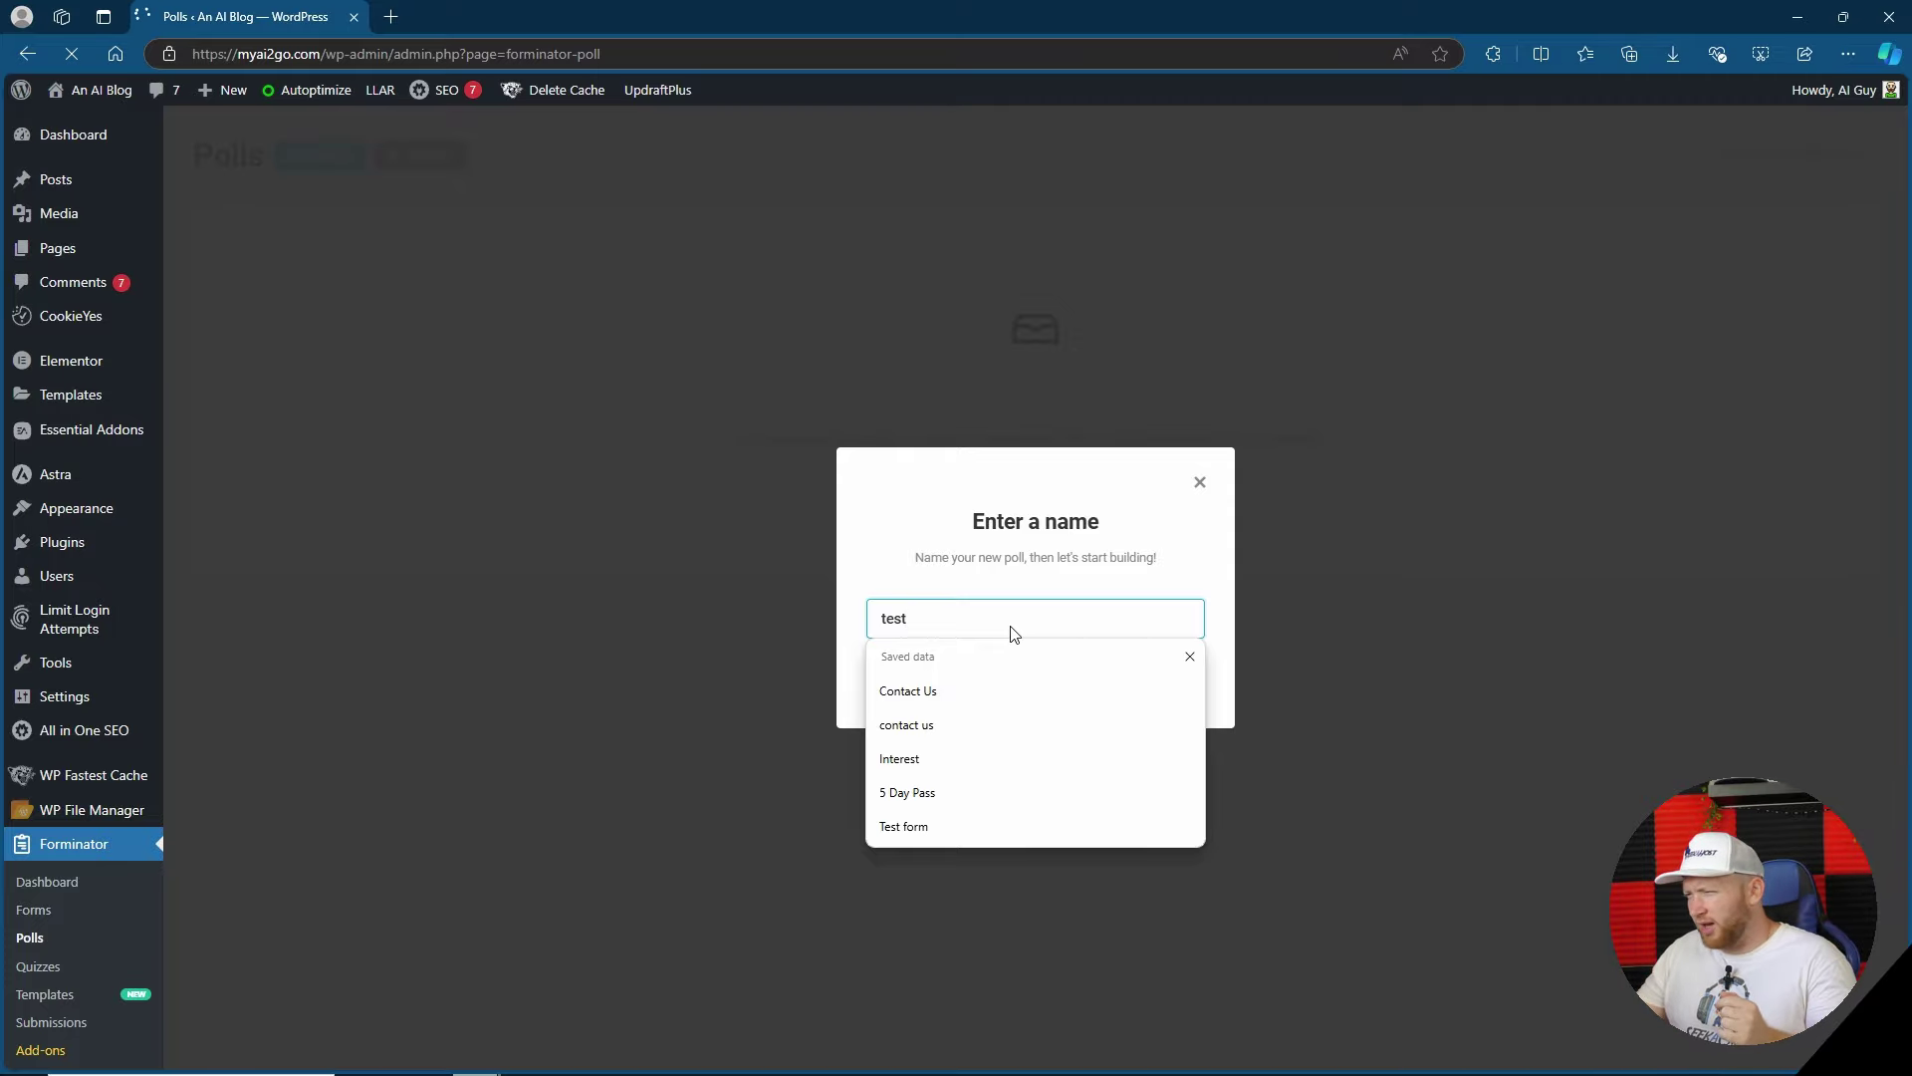
- Enter the question 'What is a maisonet' with answers 'a 2 bed house' and '2 flour appartment'
scroll(577, 518, down, 3)
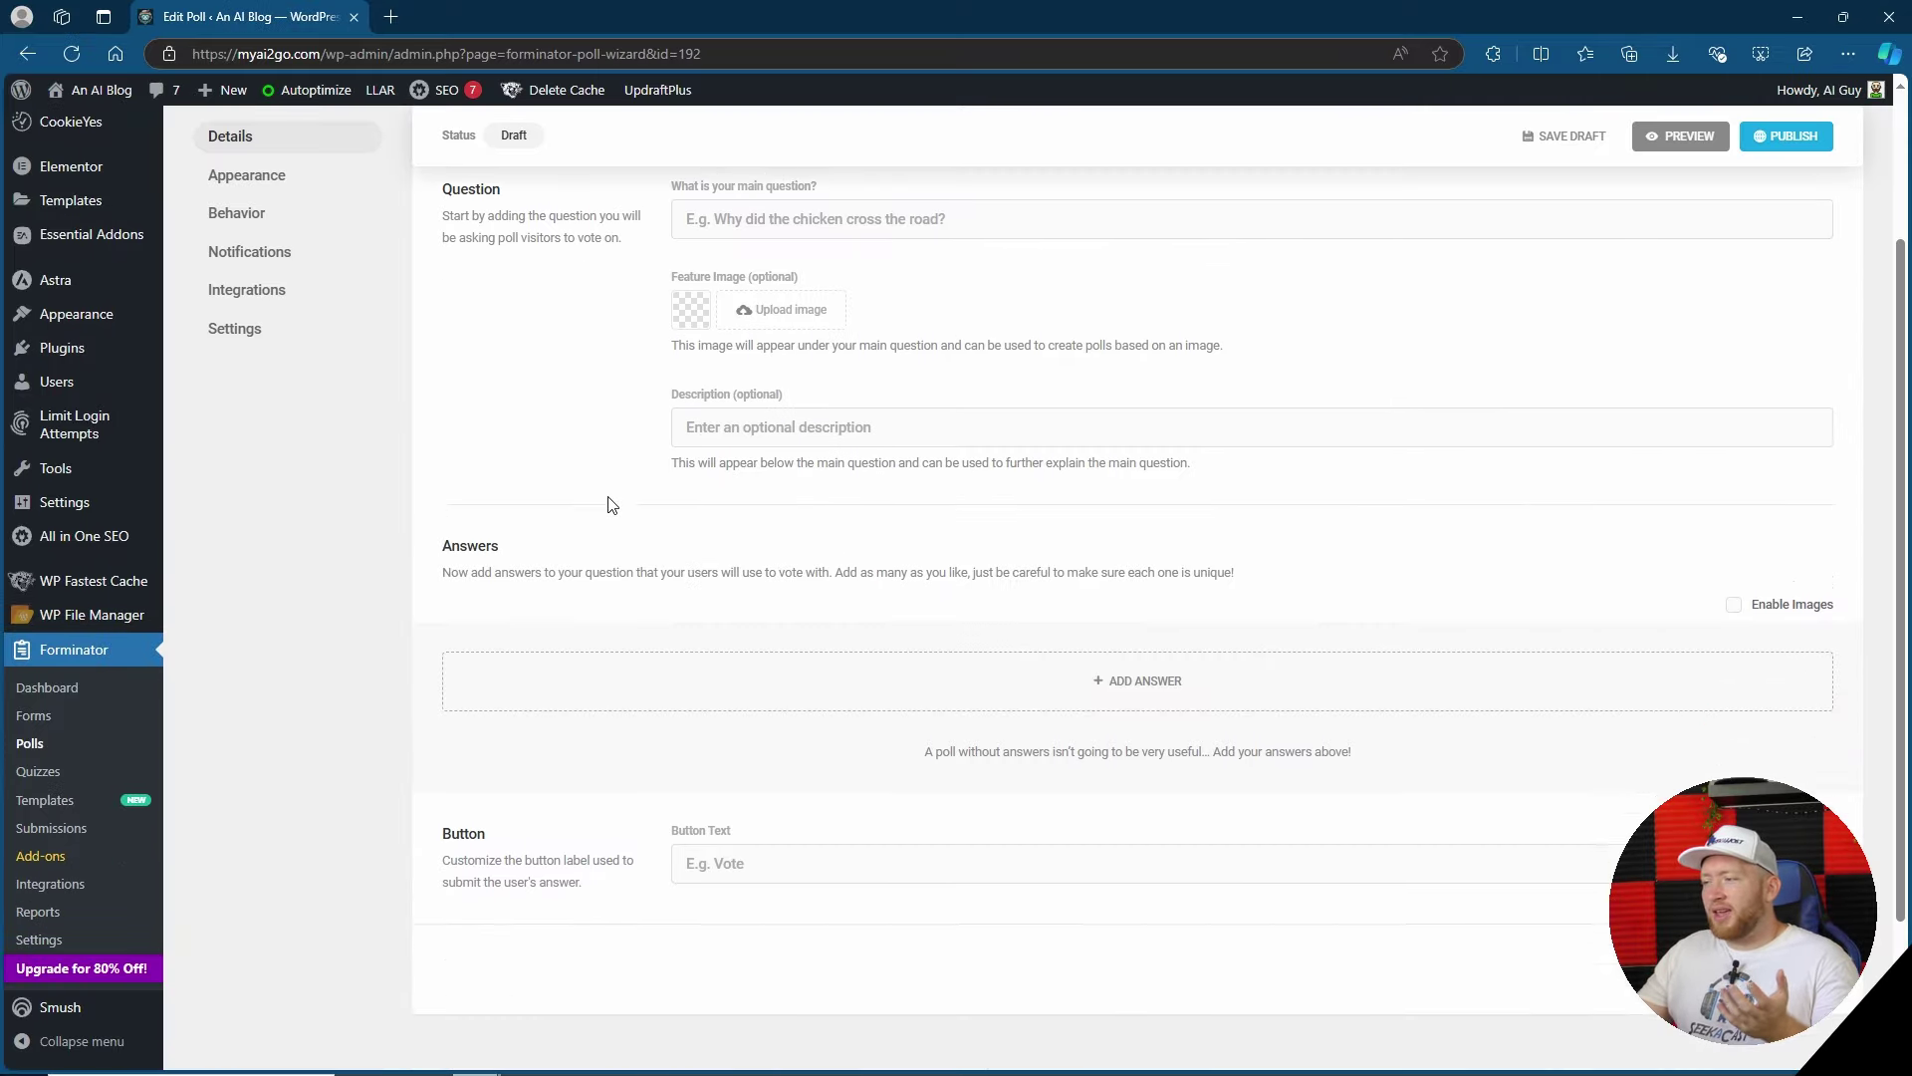
scroll(608, 504, down, 2)
scroll(608, 504, up, 5)
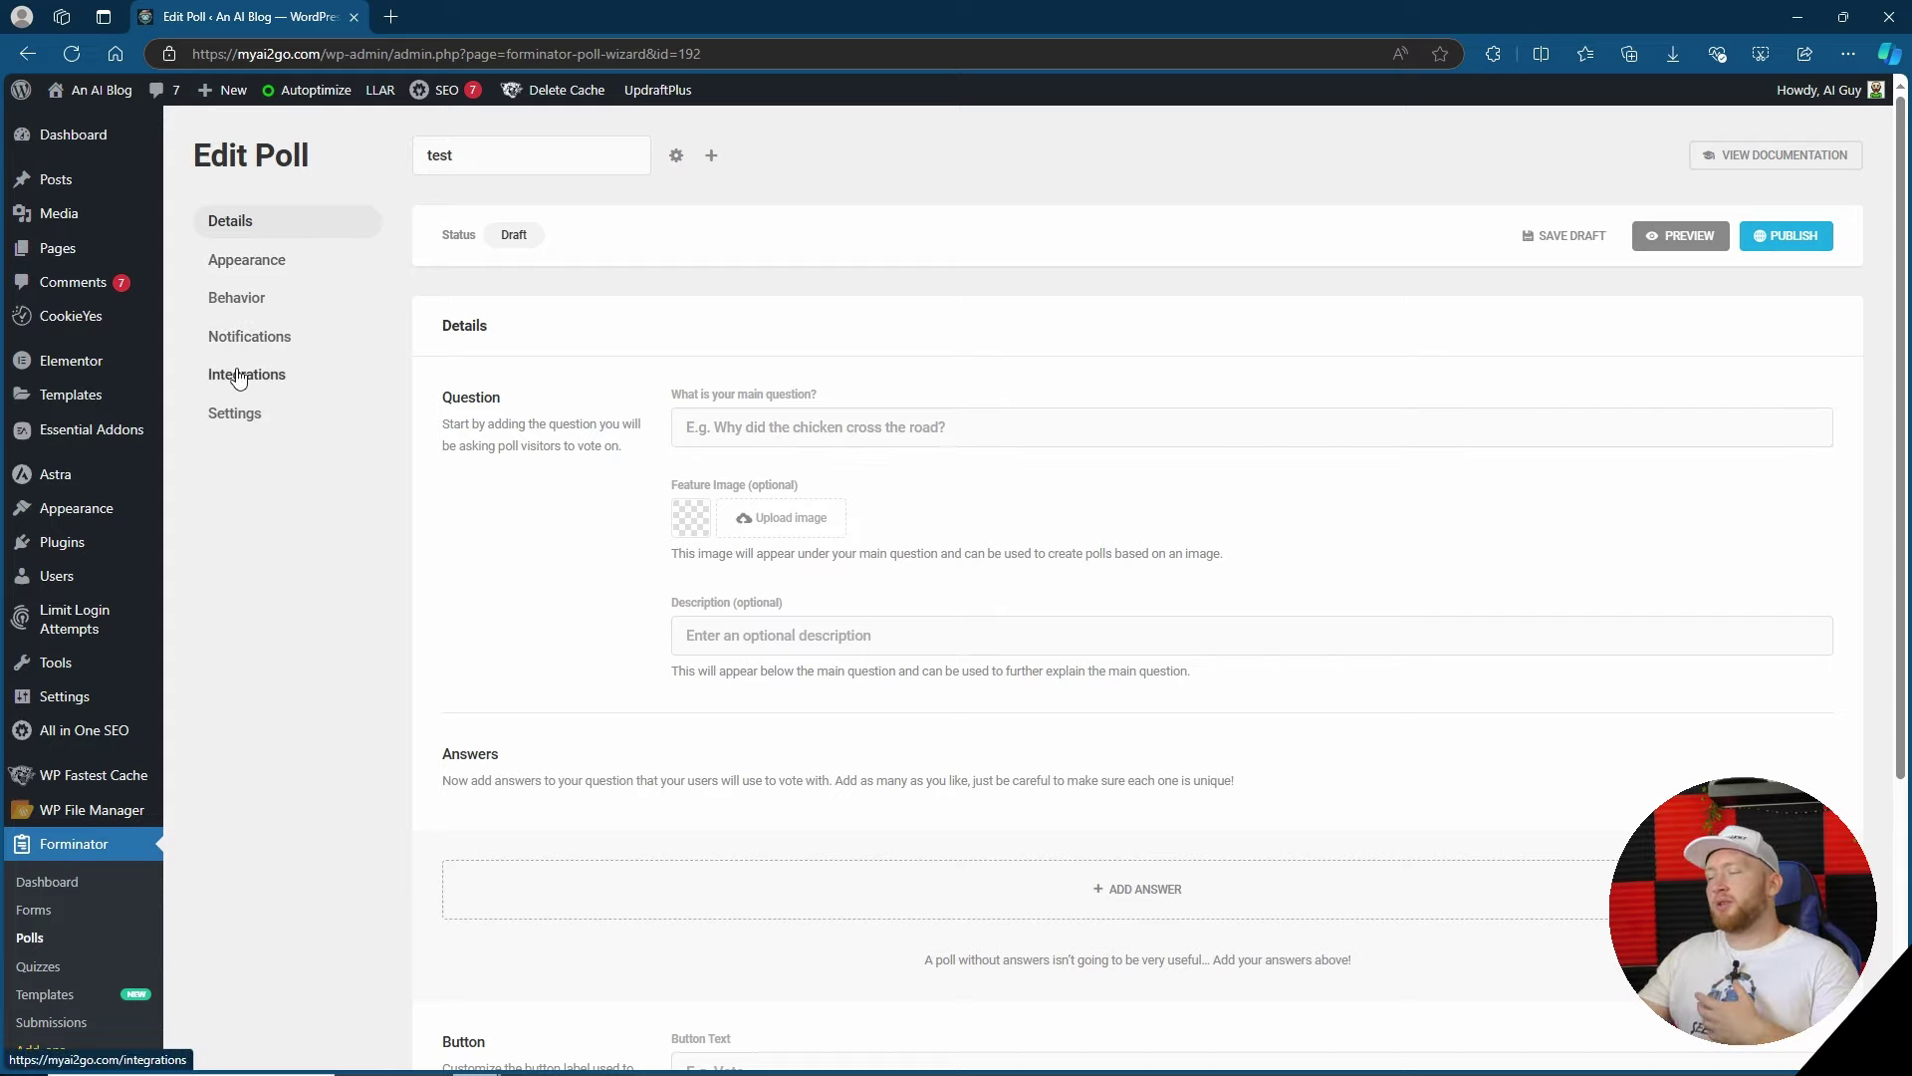
click(731, 423)
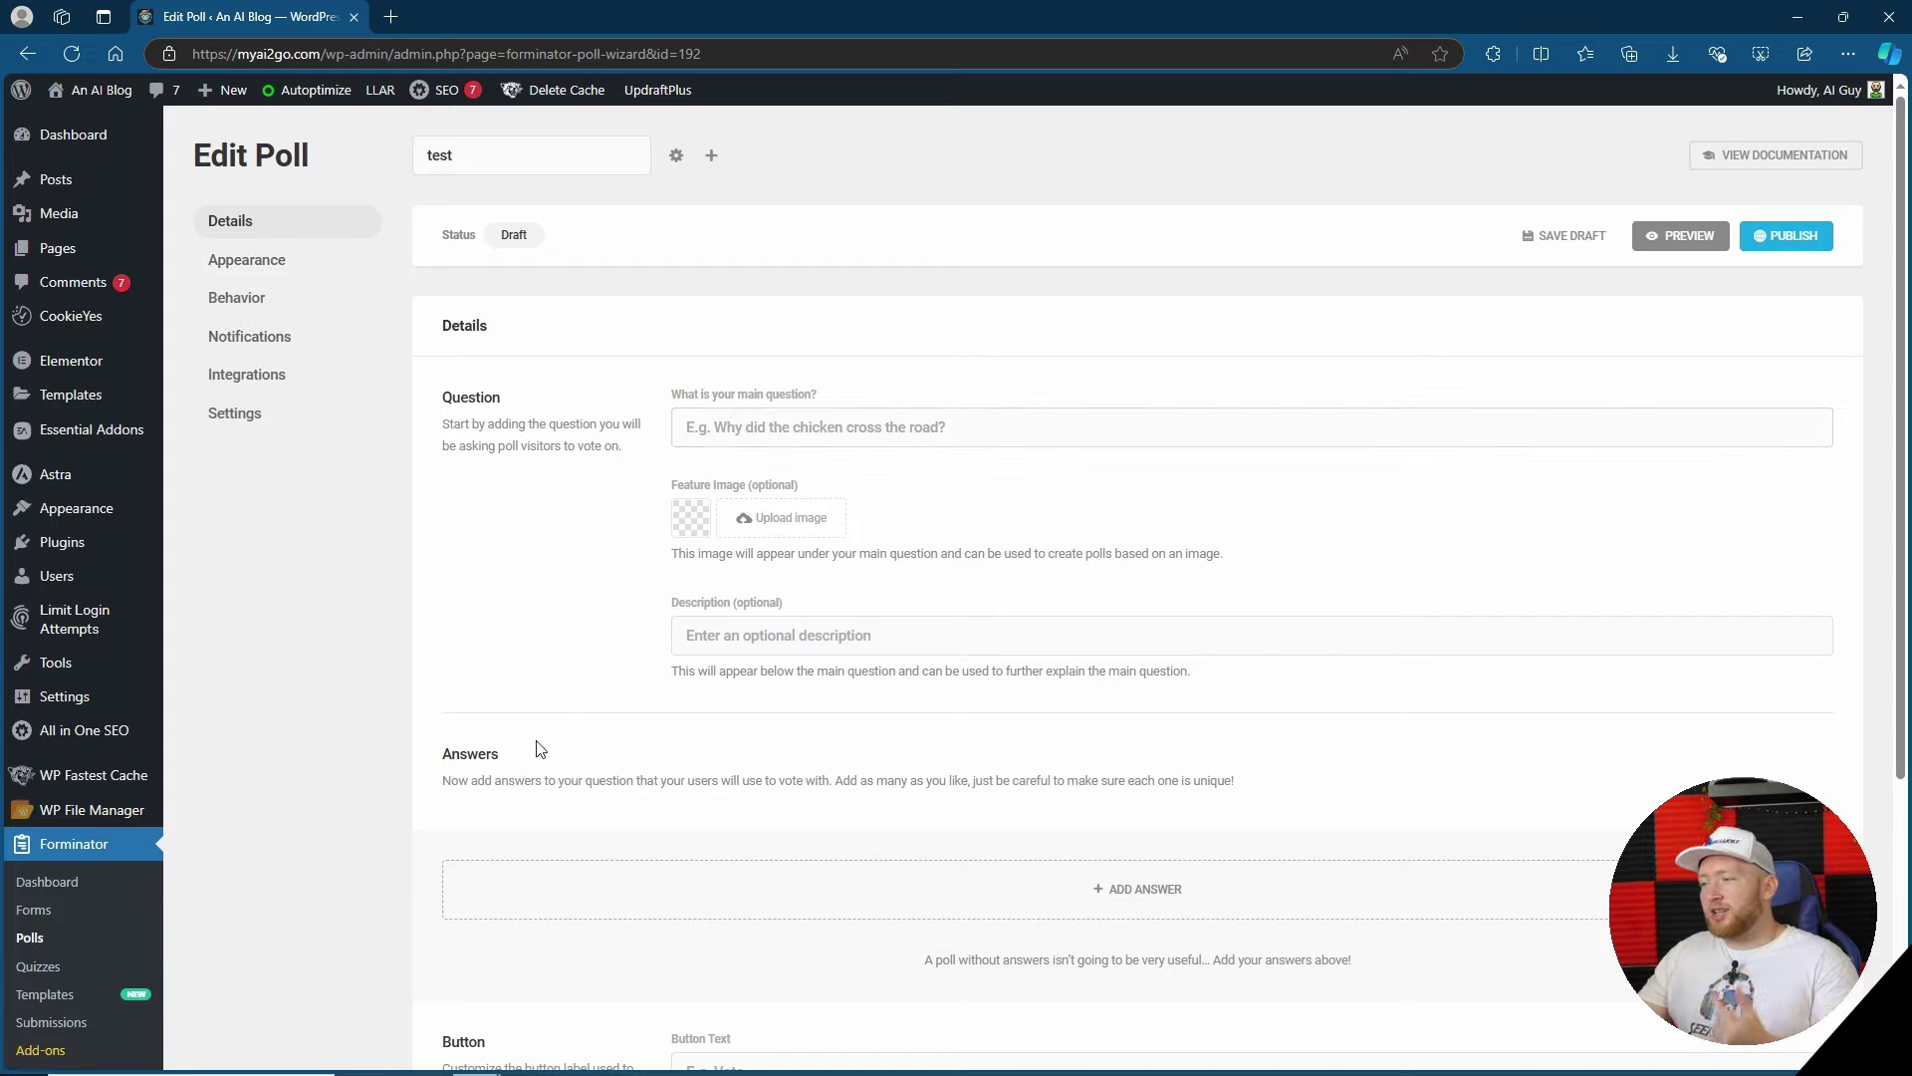
scroll(528, 797, down, 3)
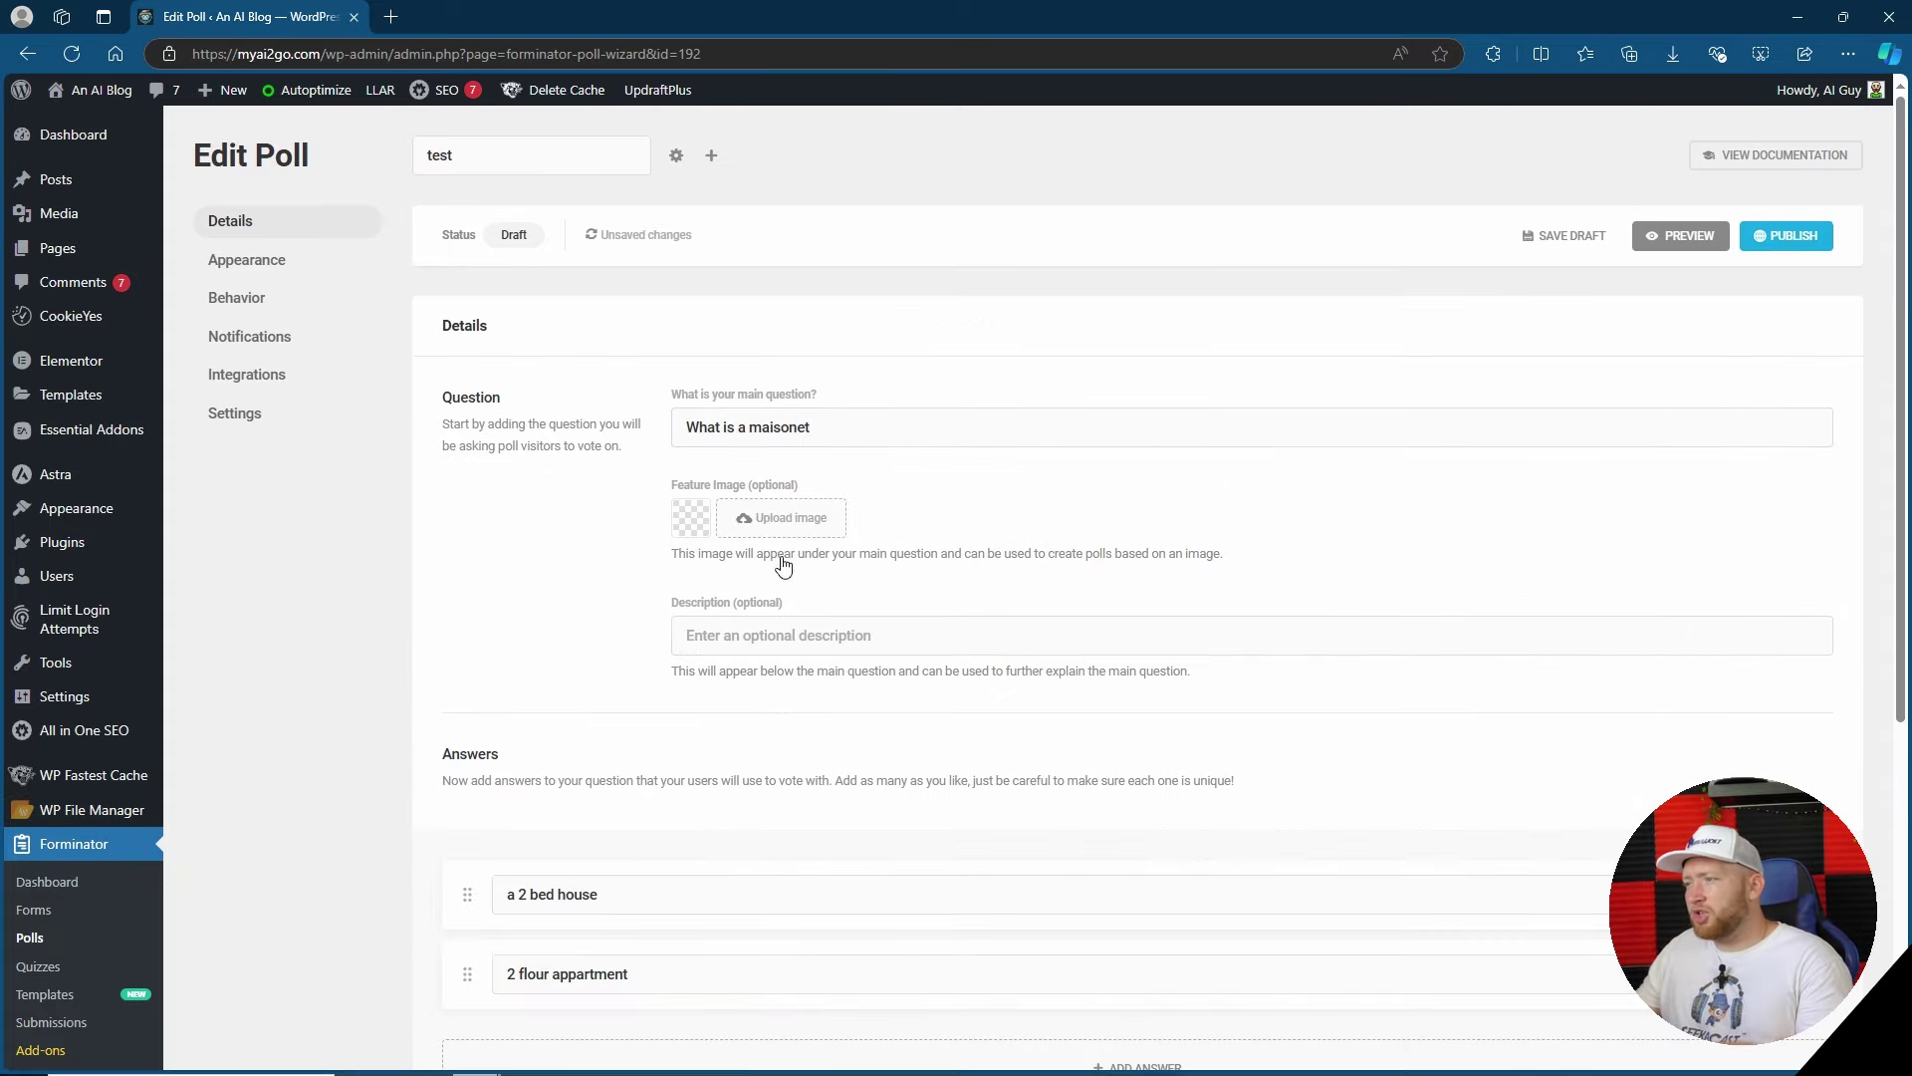
scroll(747, 747, down, 1)
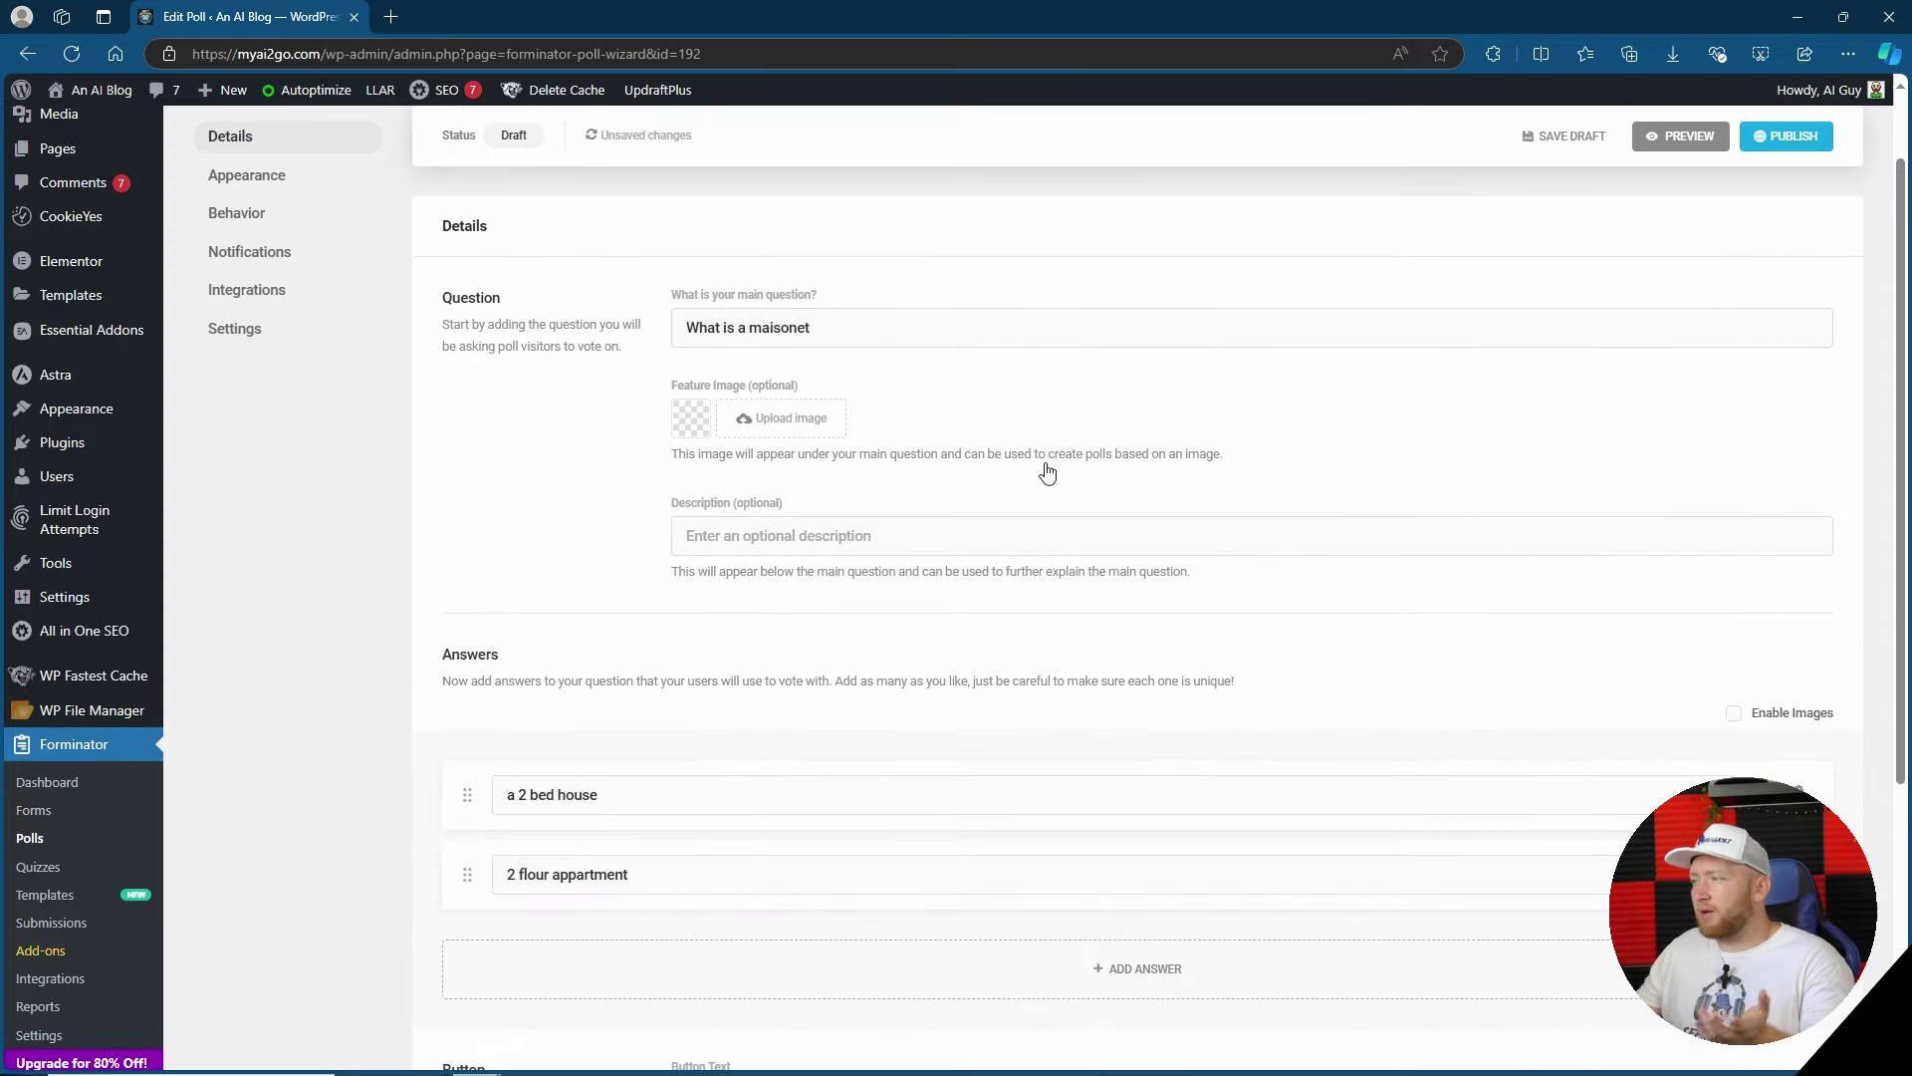
- Preview the poll and cast a test vote for 'a 2 bed house'
click(1685, 137)
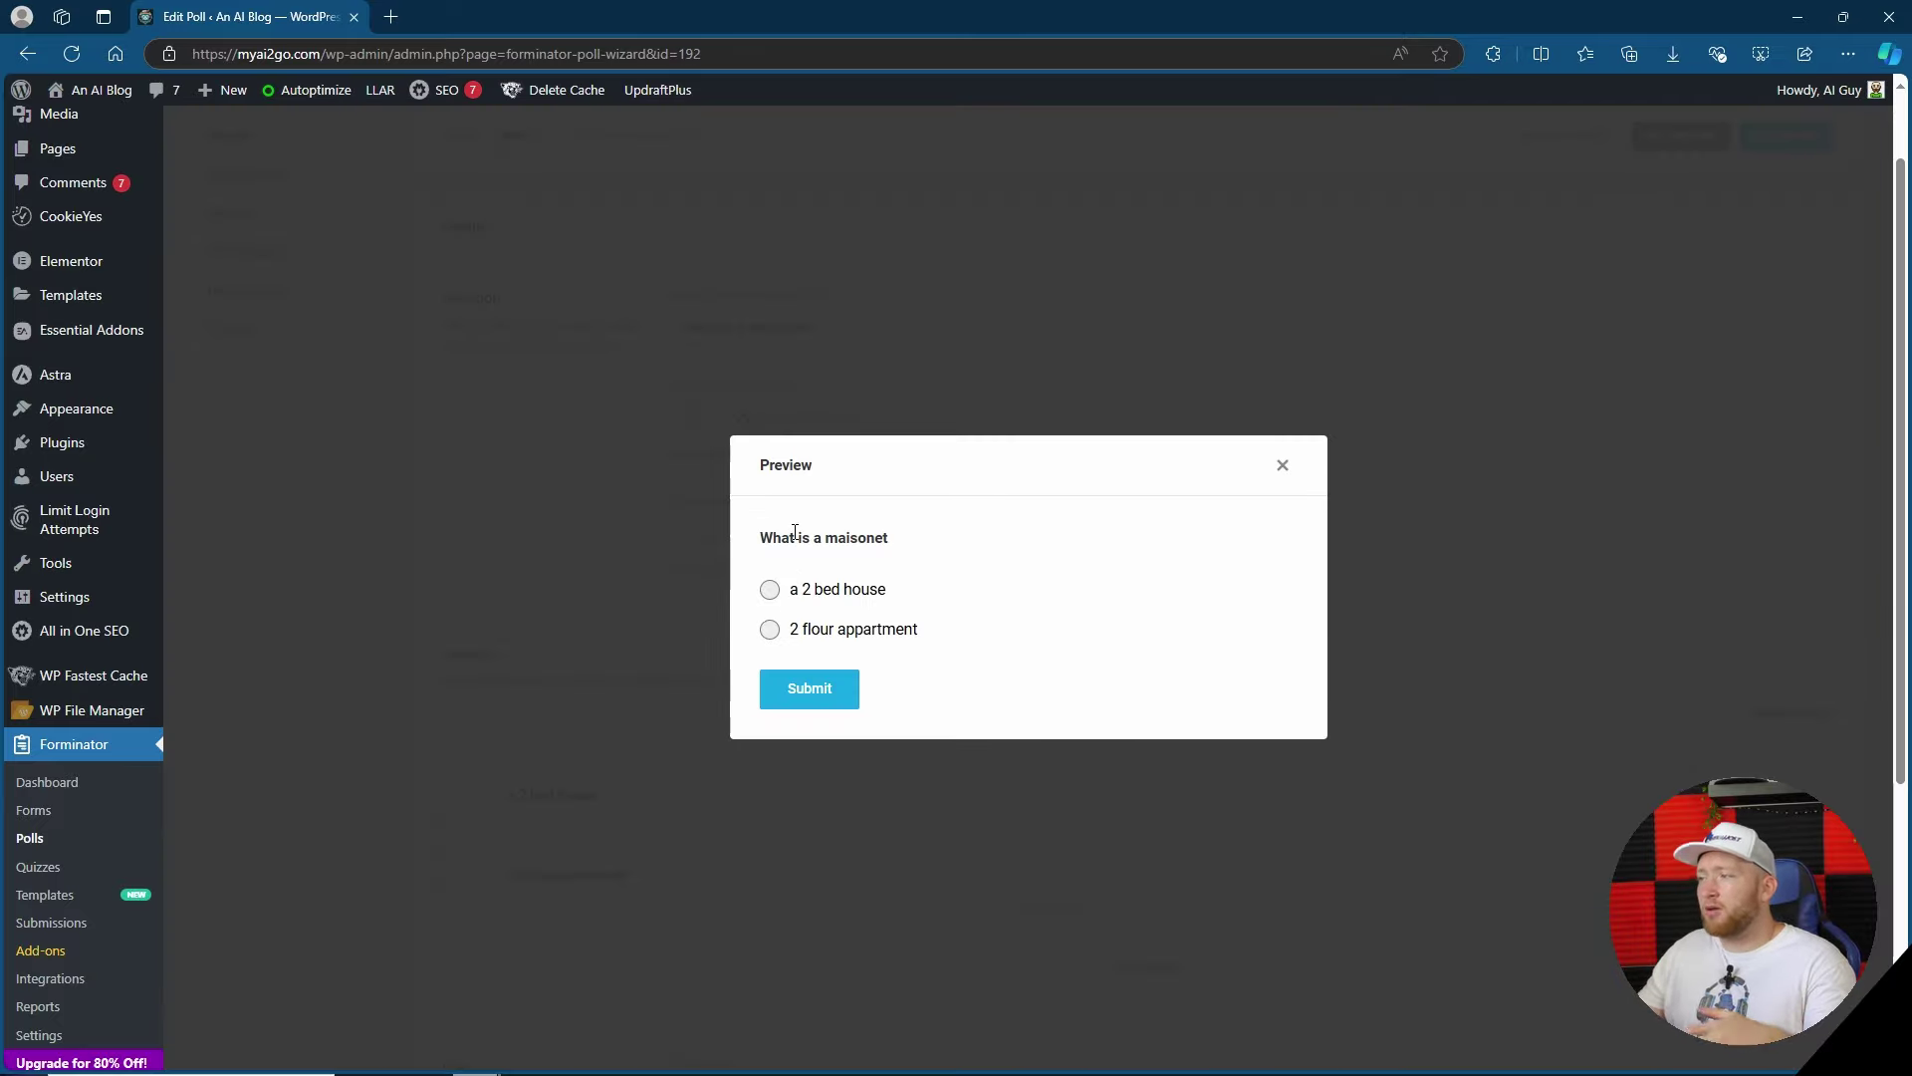
click(770, 591)
click(770, 630)
click(772, 589)
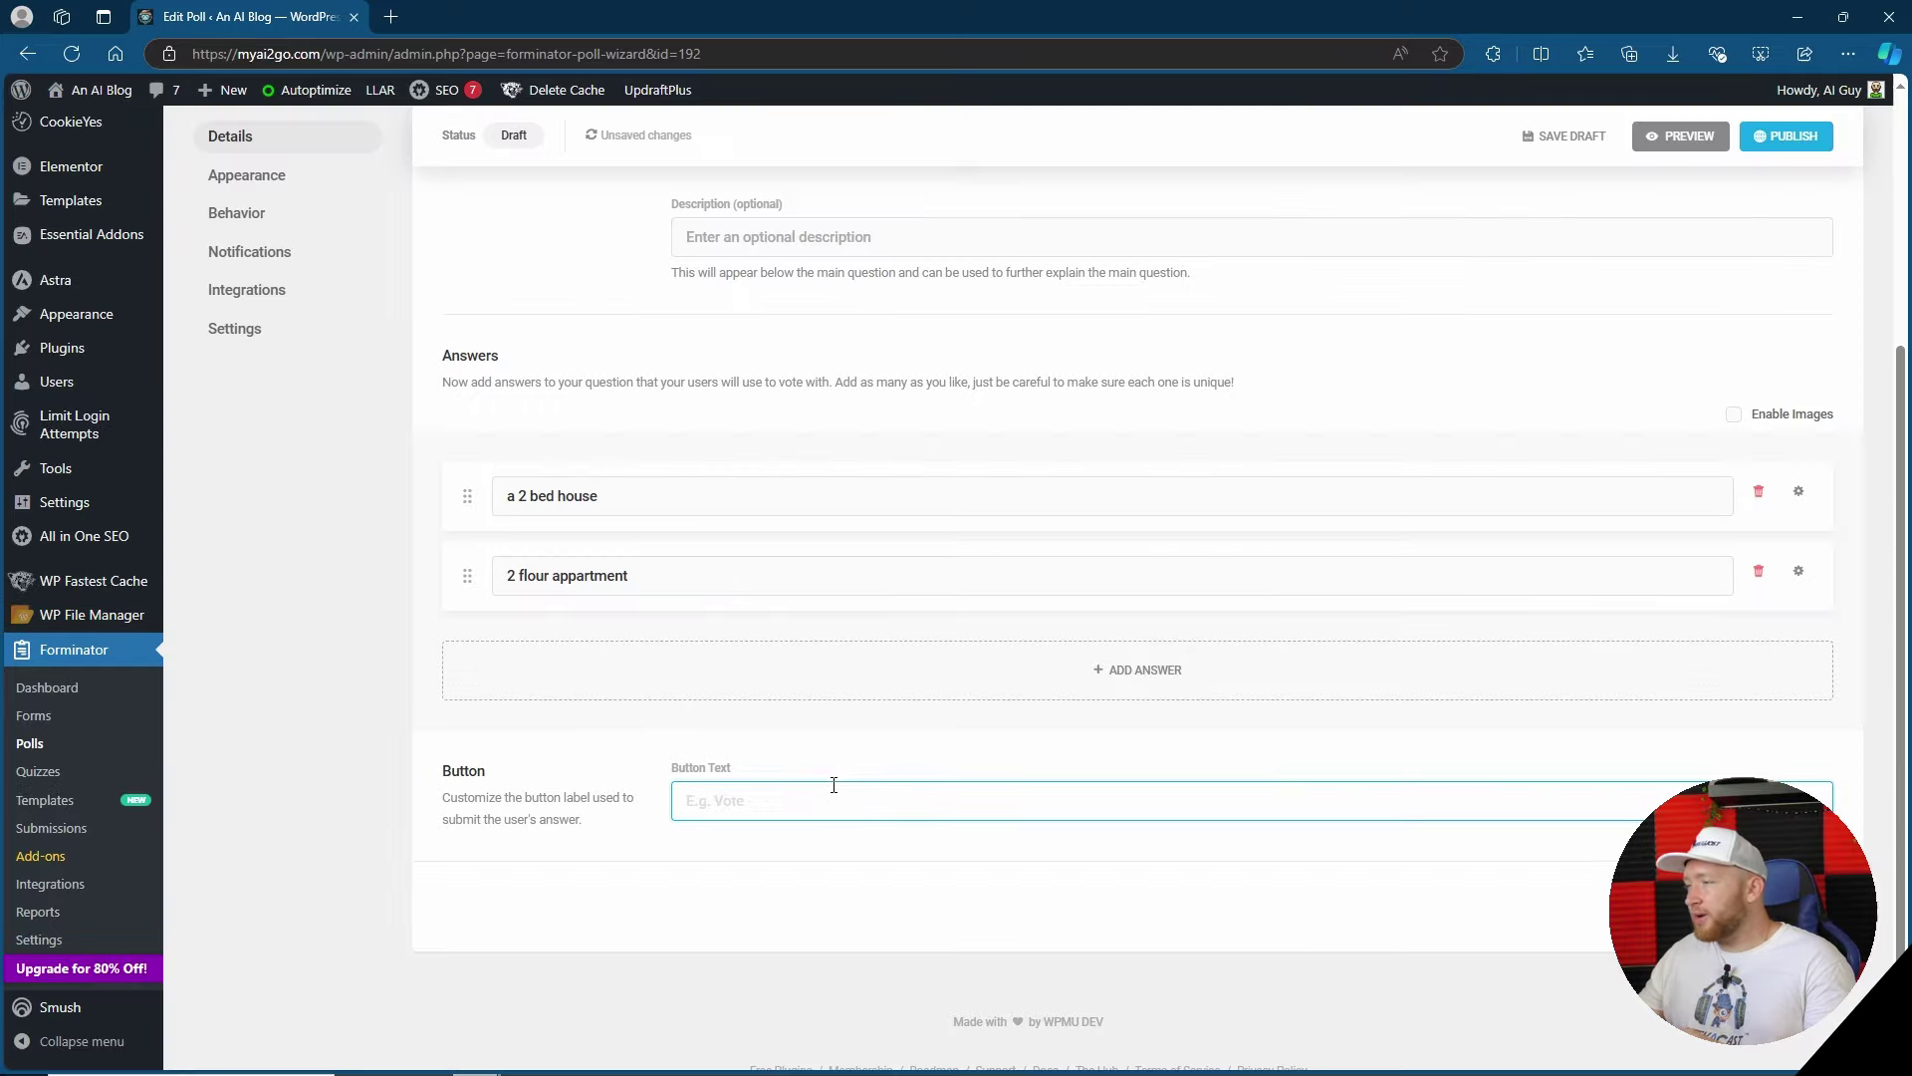
scroll(834, 784, up, 6)
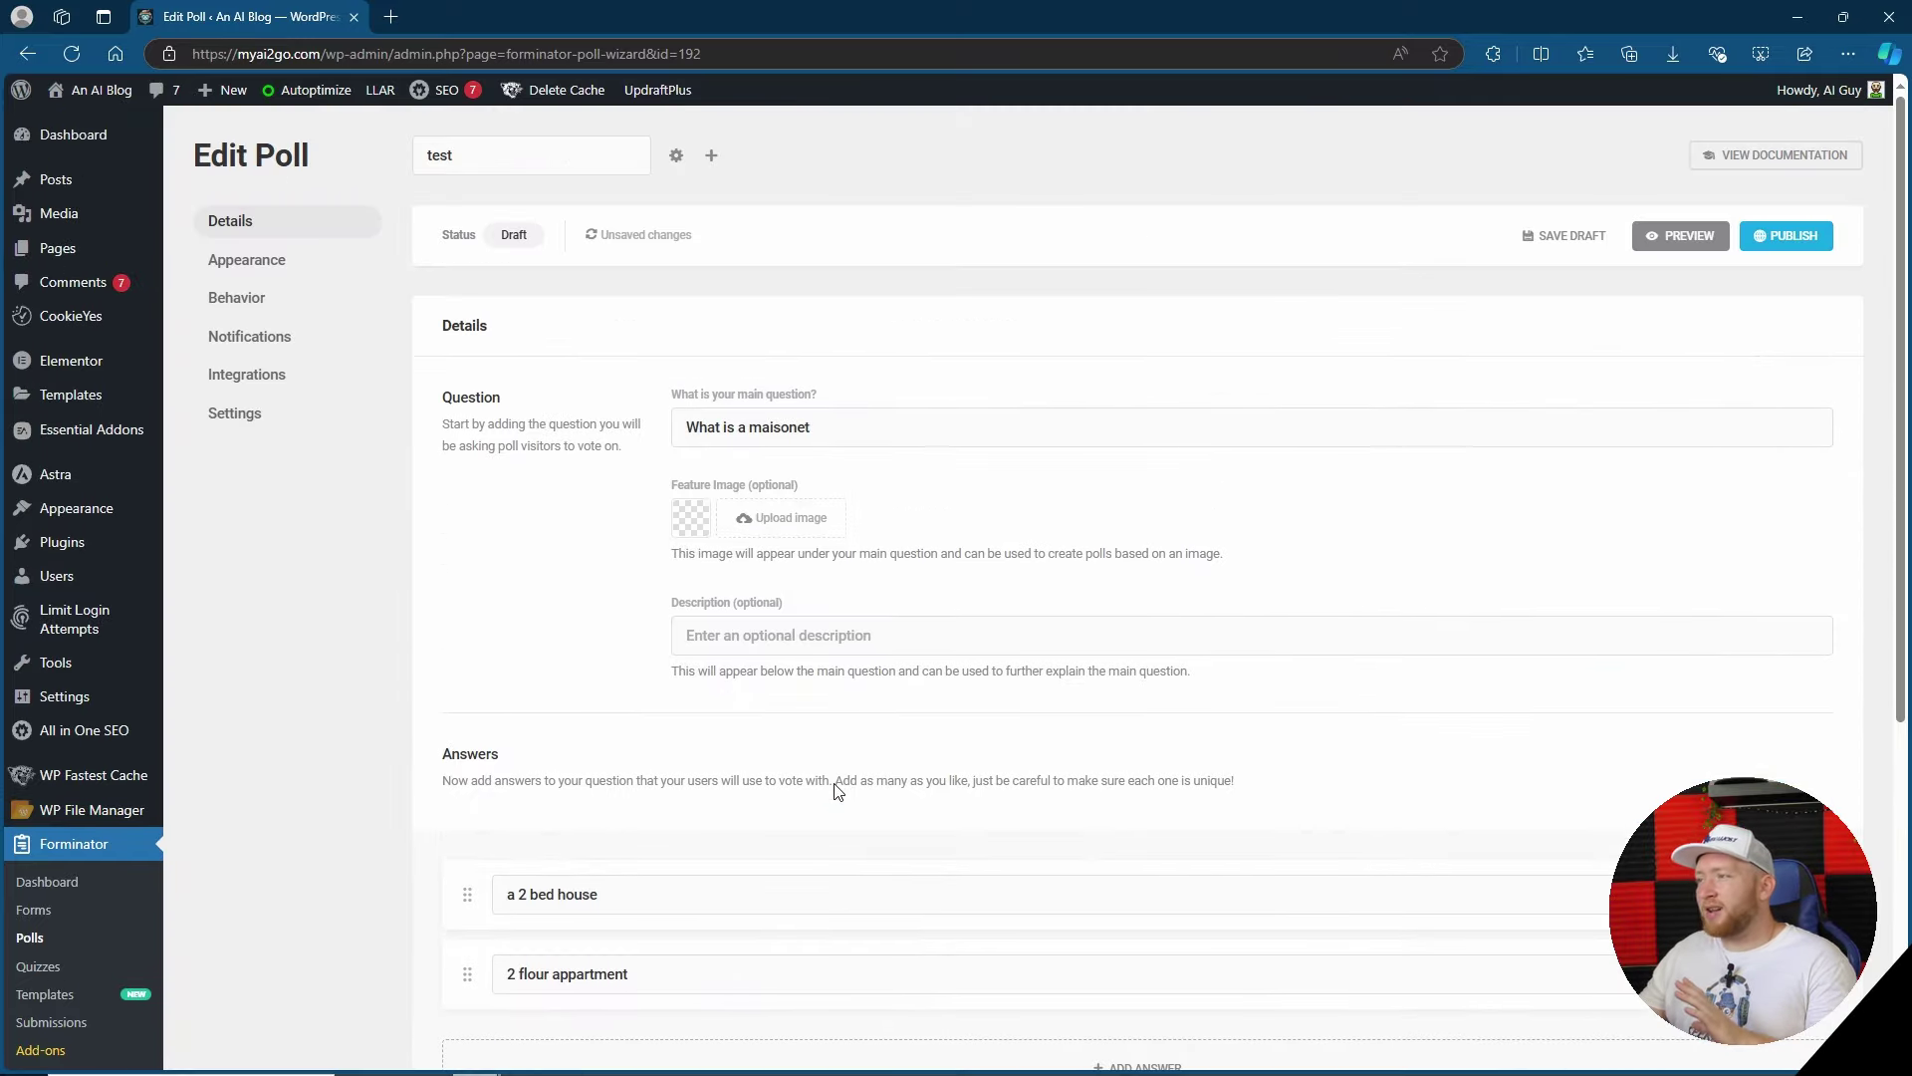
scroll(834, 785, down, 3)
scroll(1155, 618, down, 1)
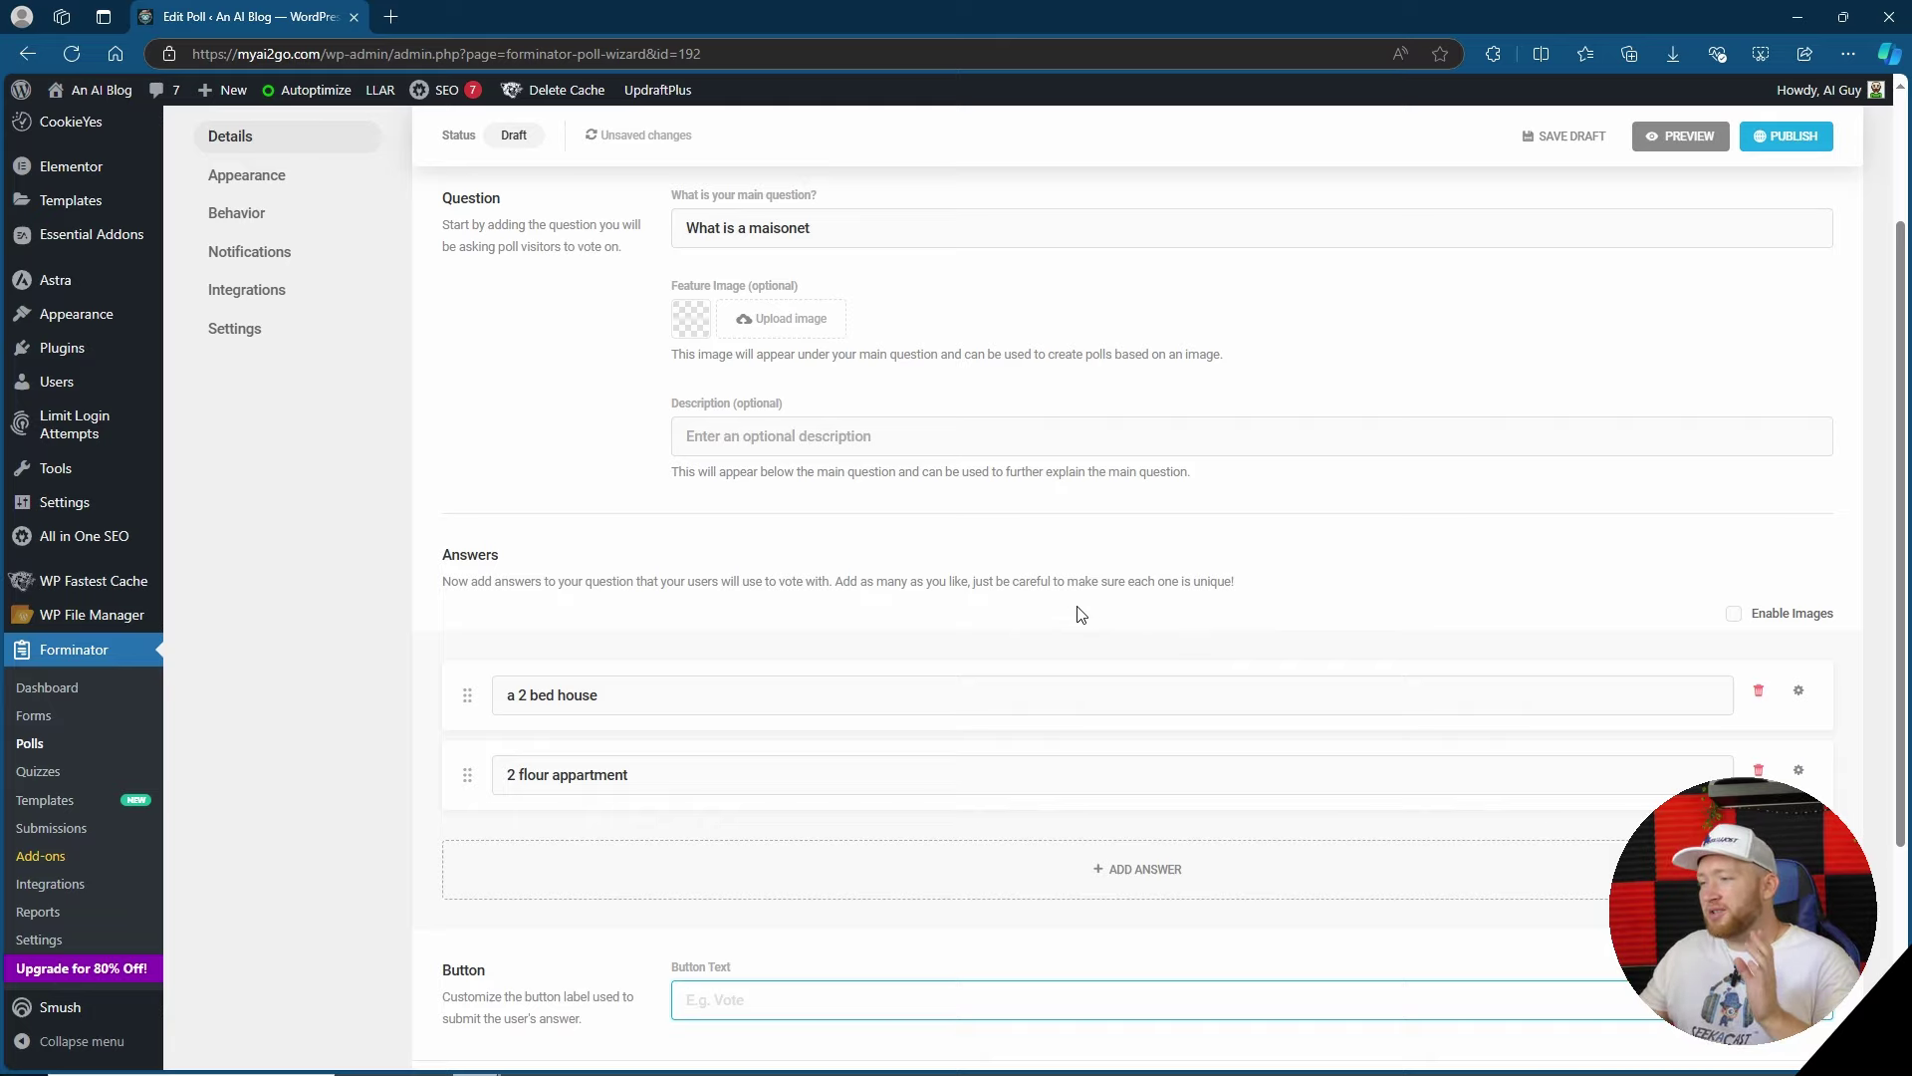
scroll(538, 512, down, 2)
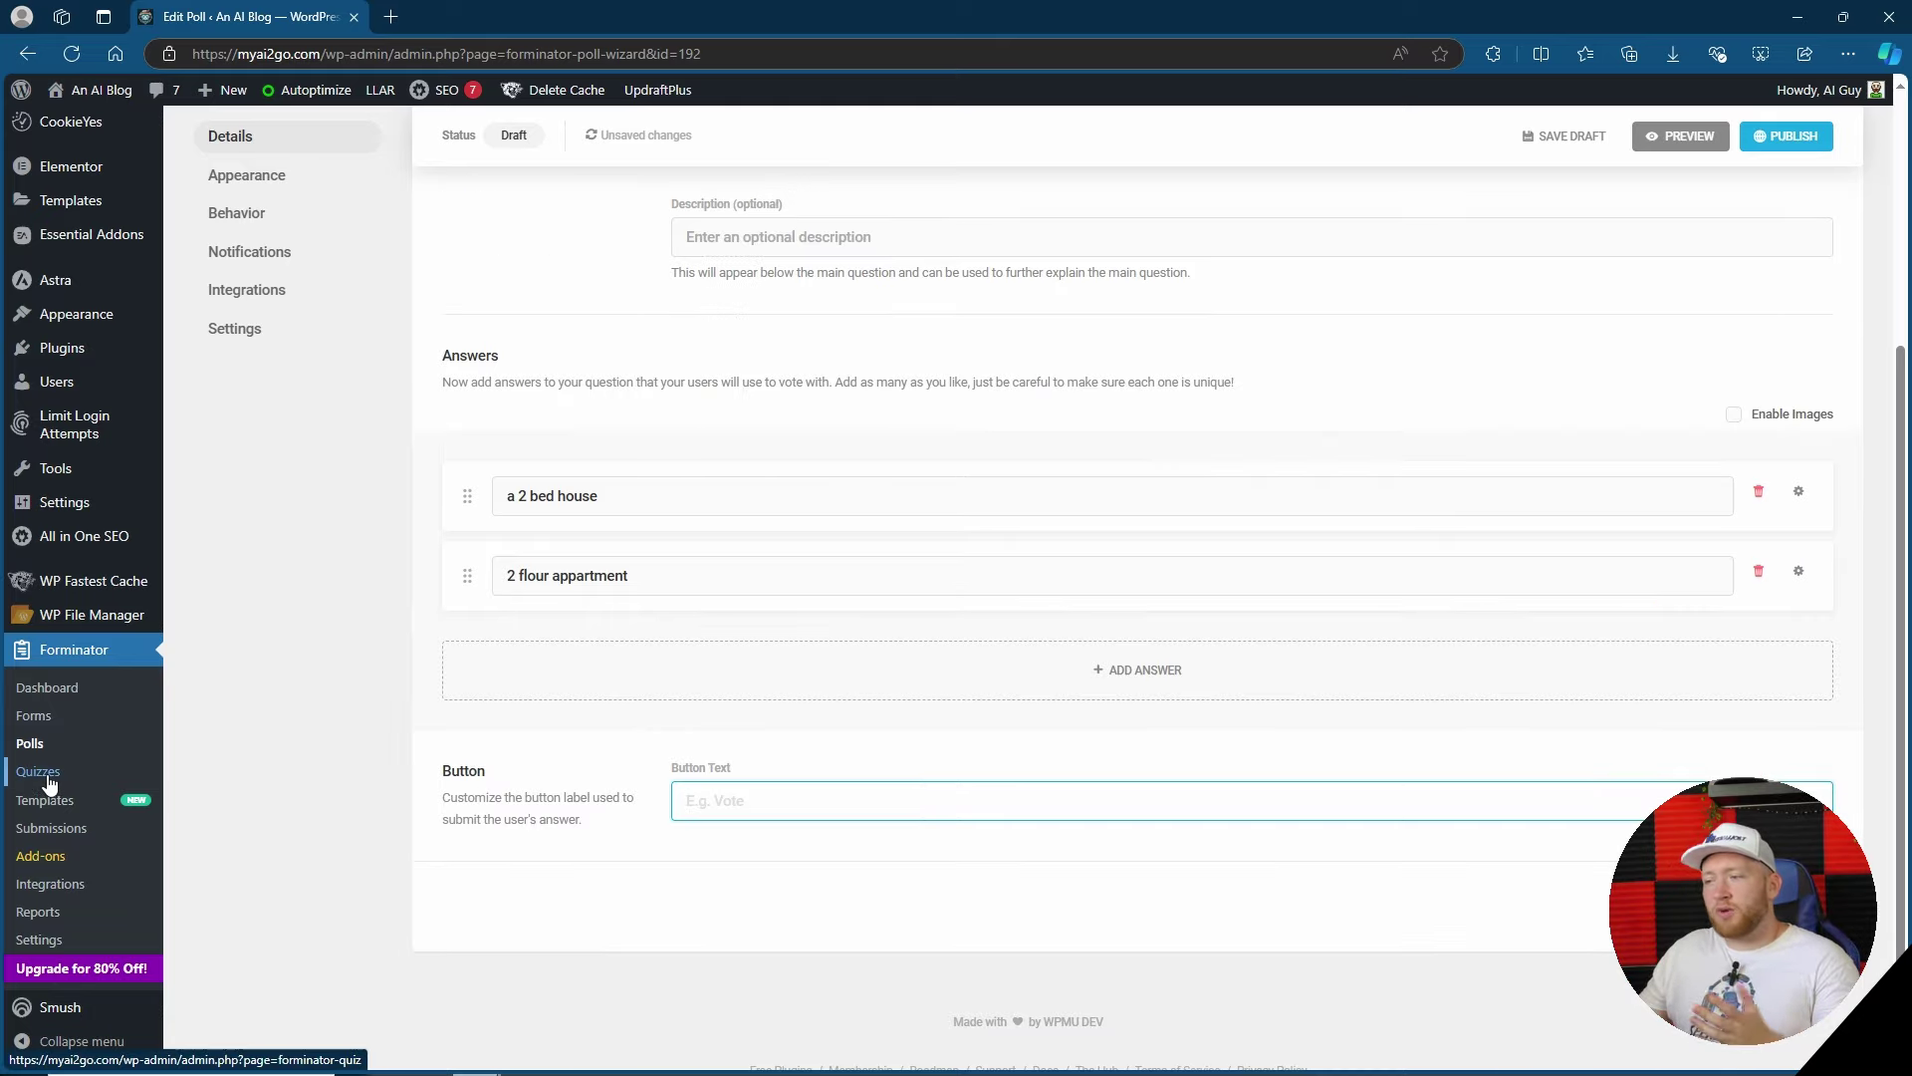
- Leave the unsaved poll editor for the Quizzes section
click(40, 773)
click(1048, 168)
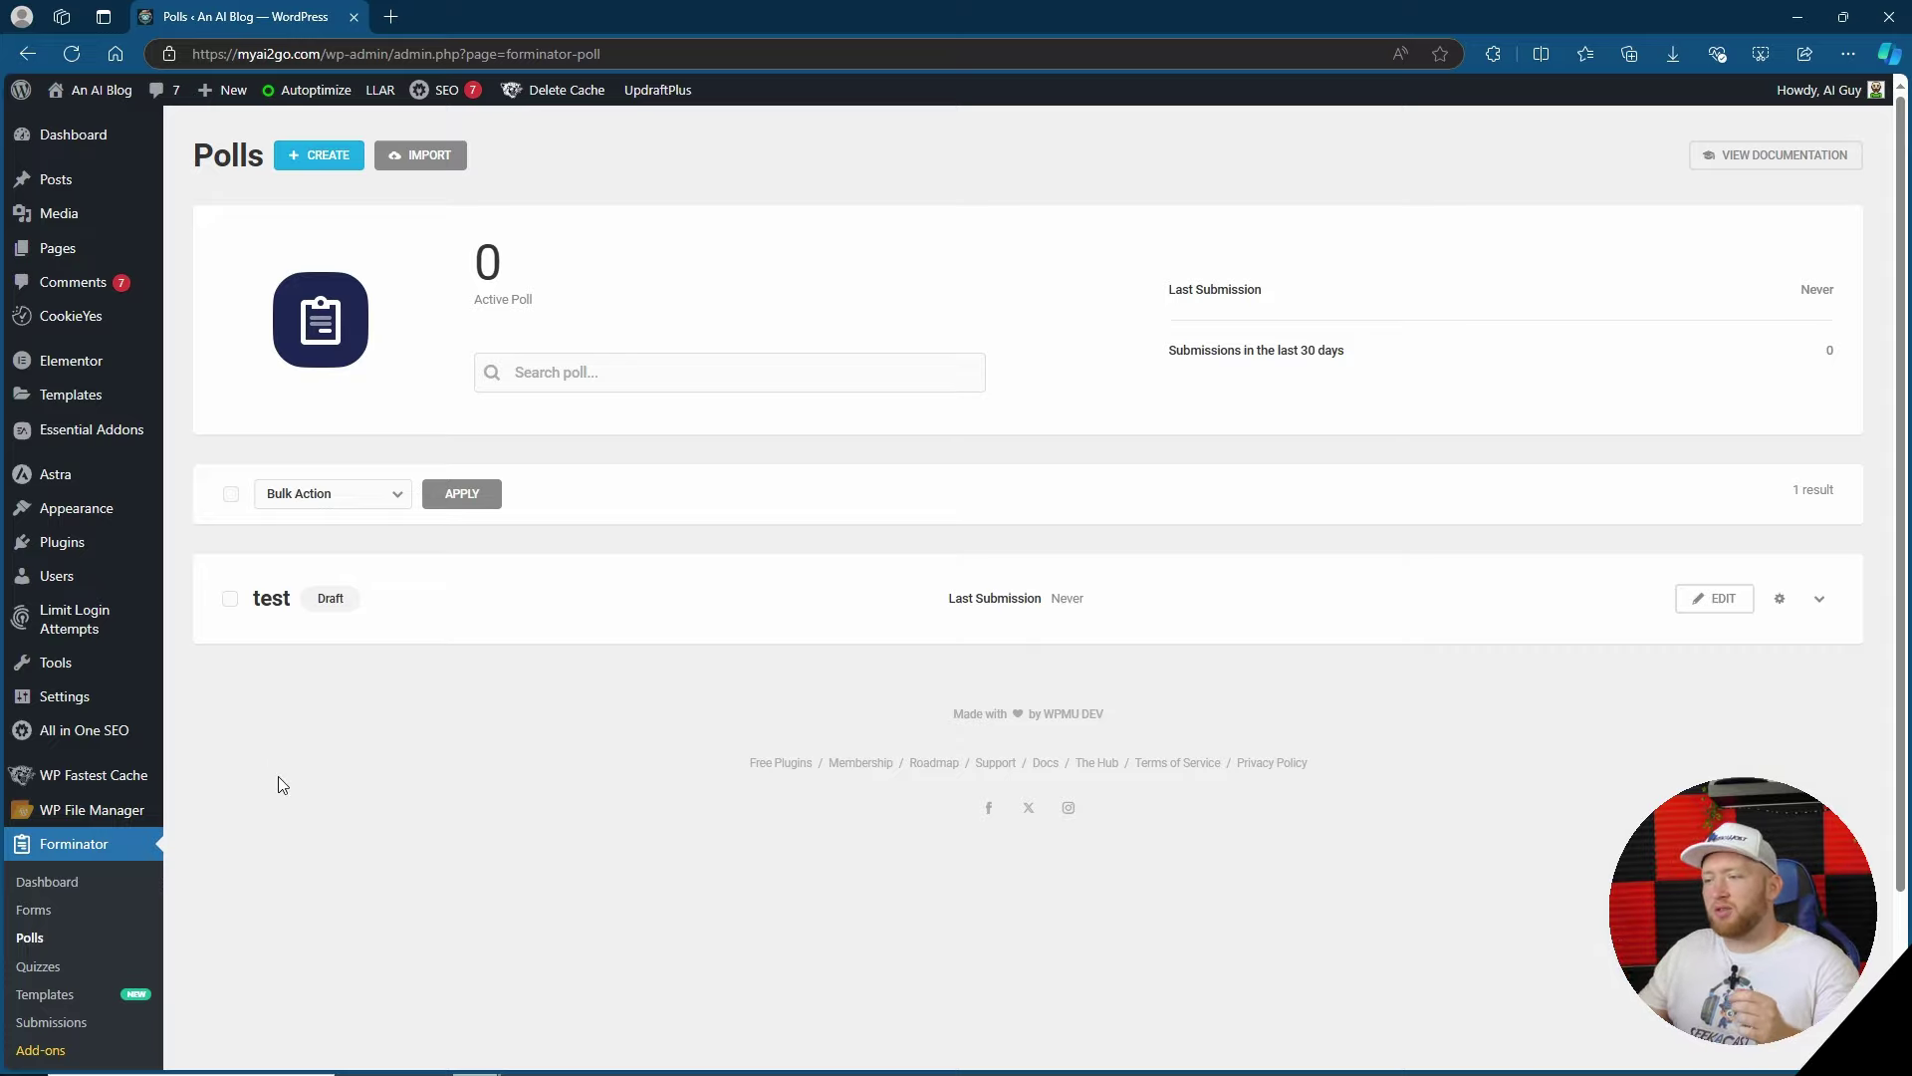
scroll(279, 780, down, 2)
- Look at the Create Quiz dialog and close it without creating a quiz
click(46, 777)
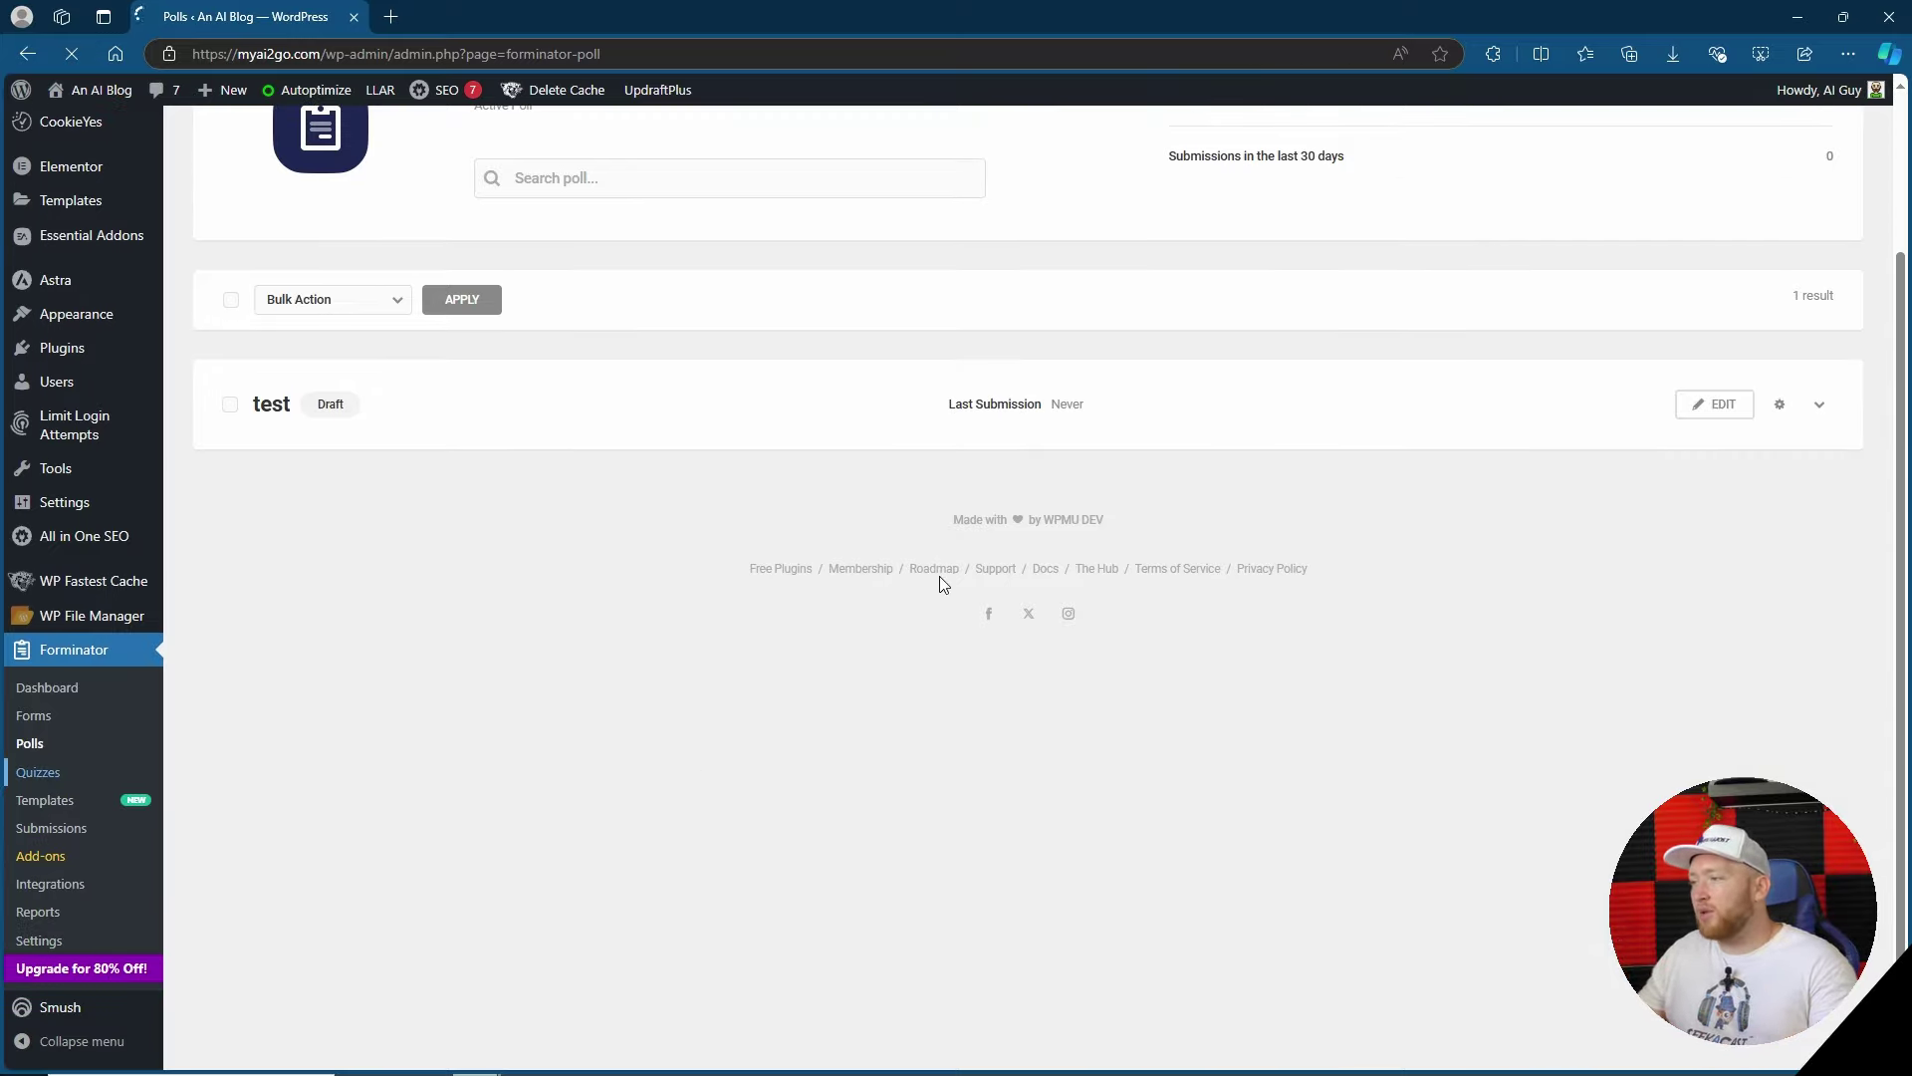
click(975, 501)
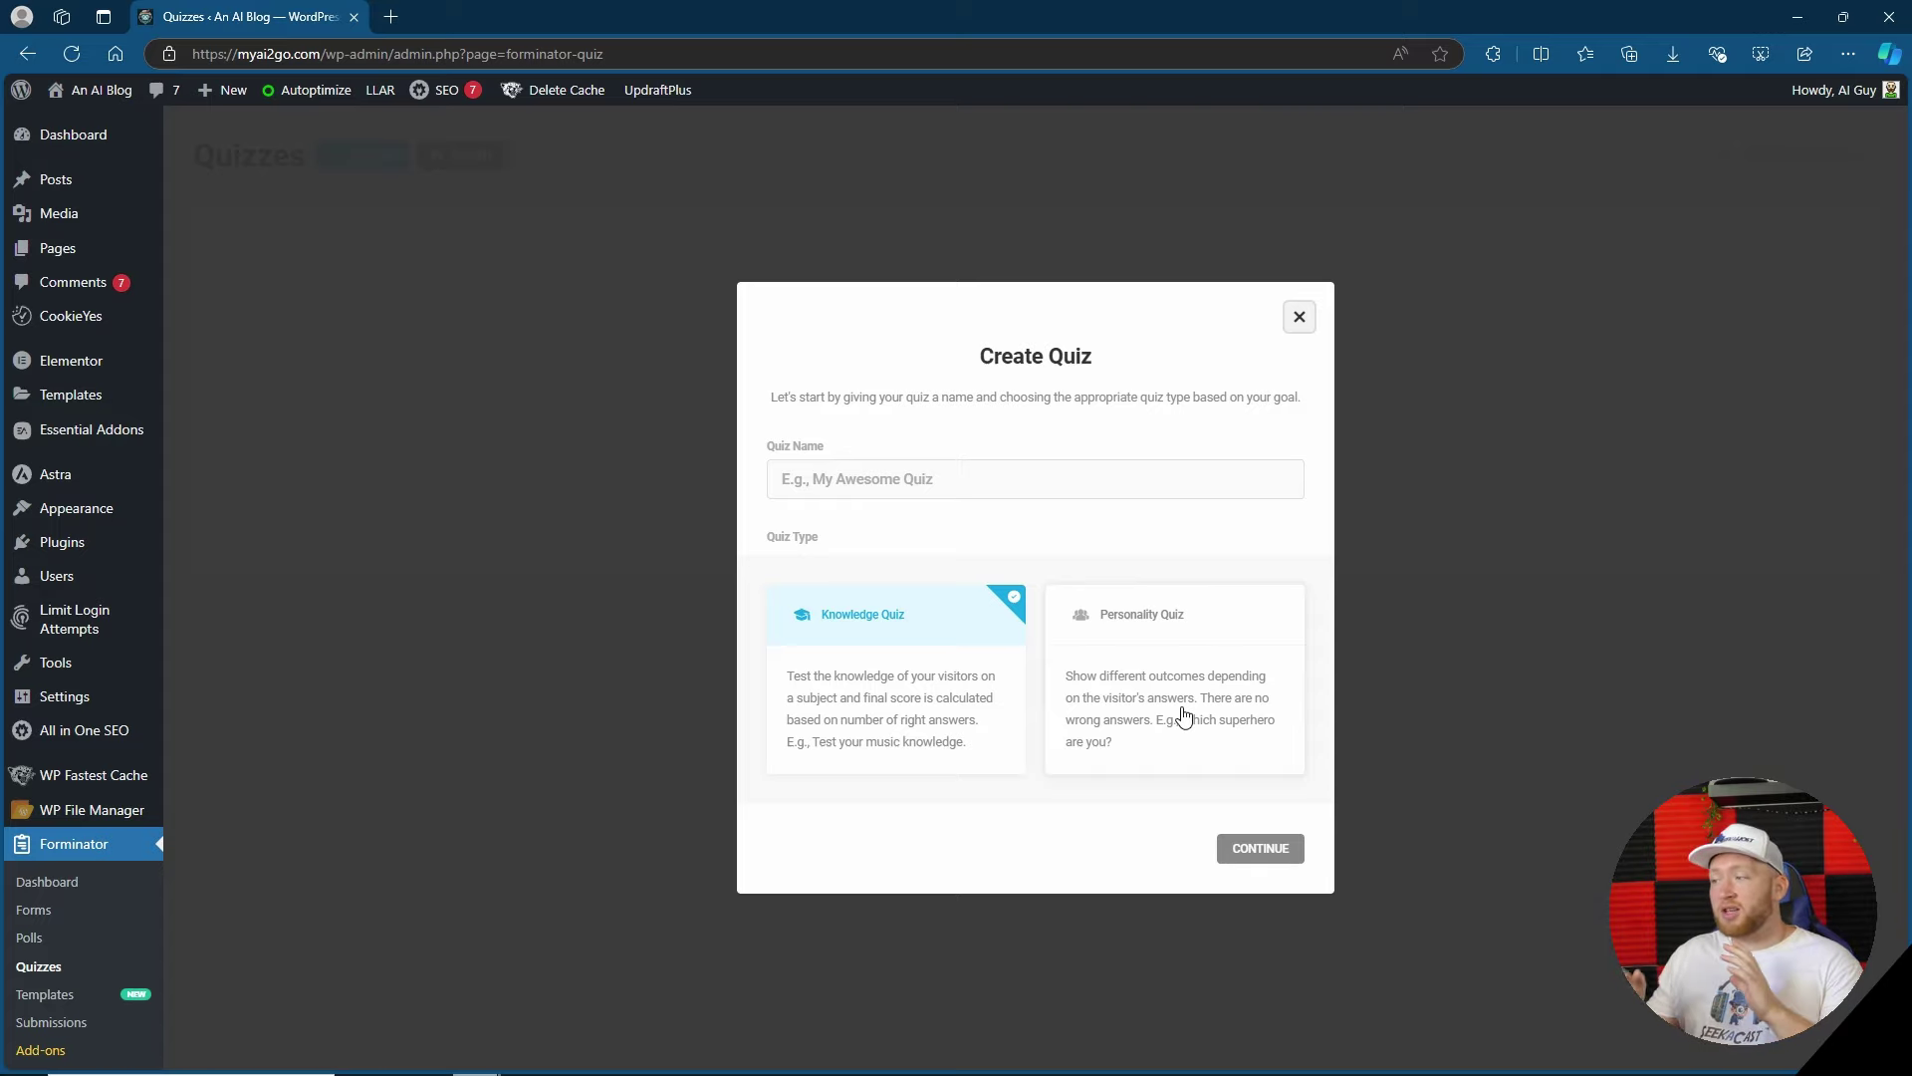
click(1298, 316)
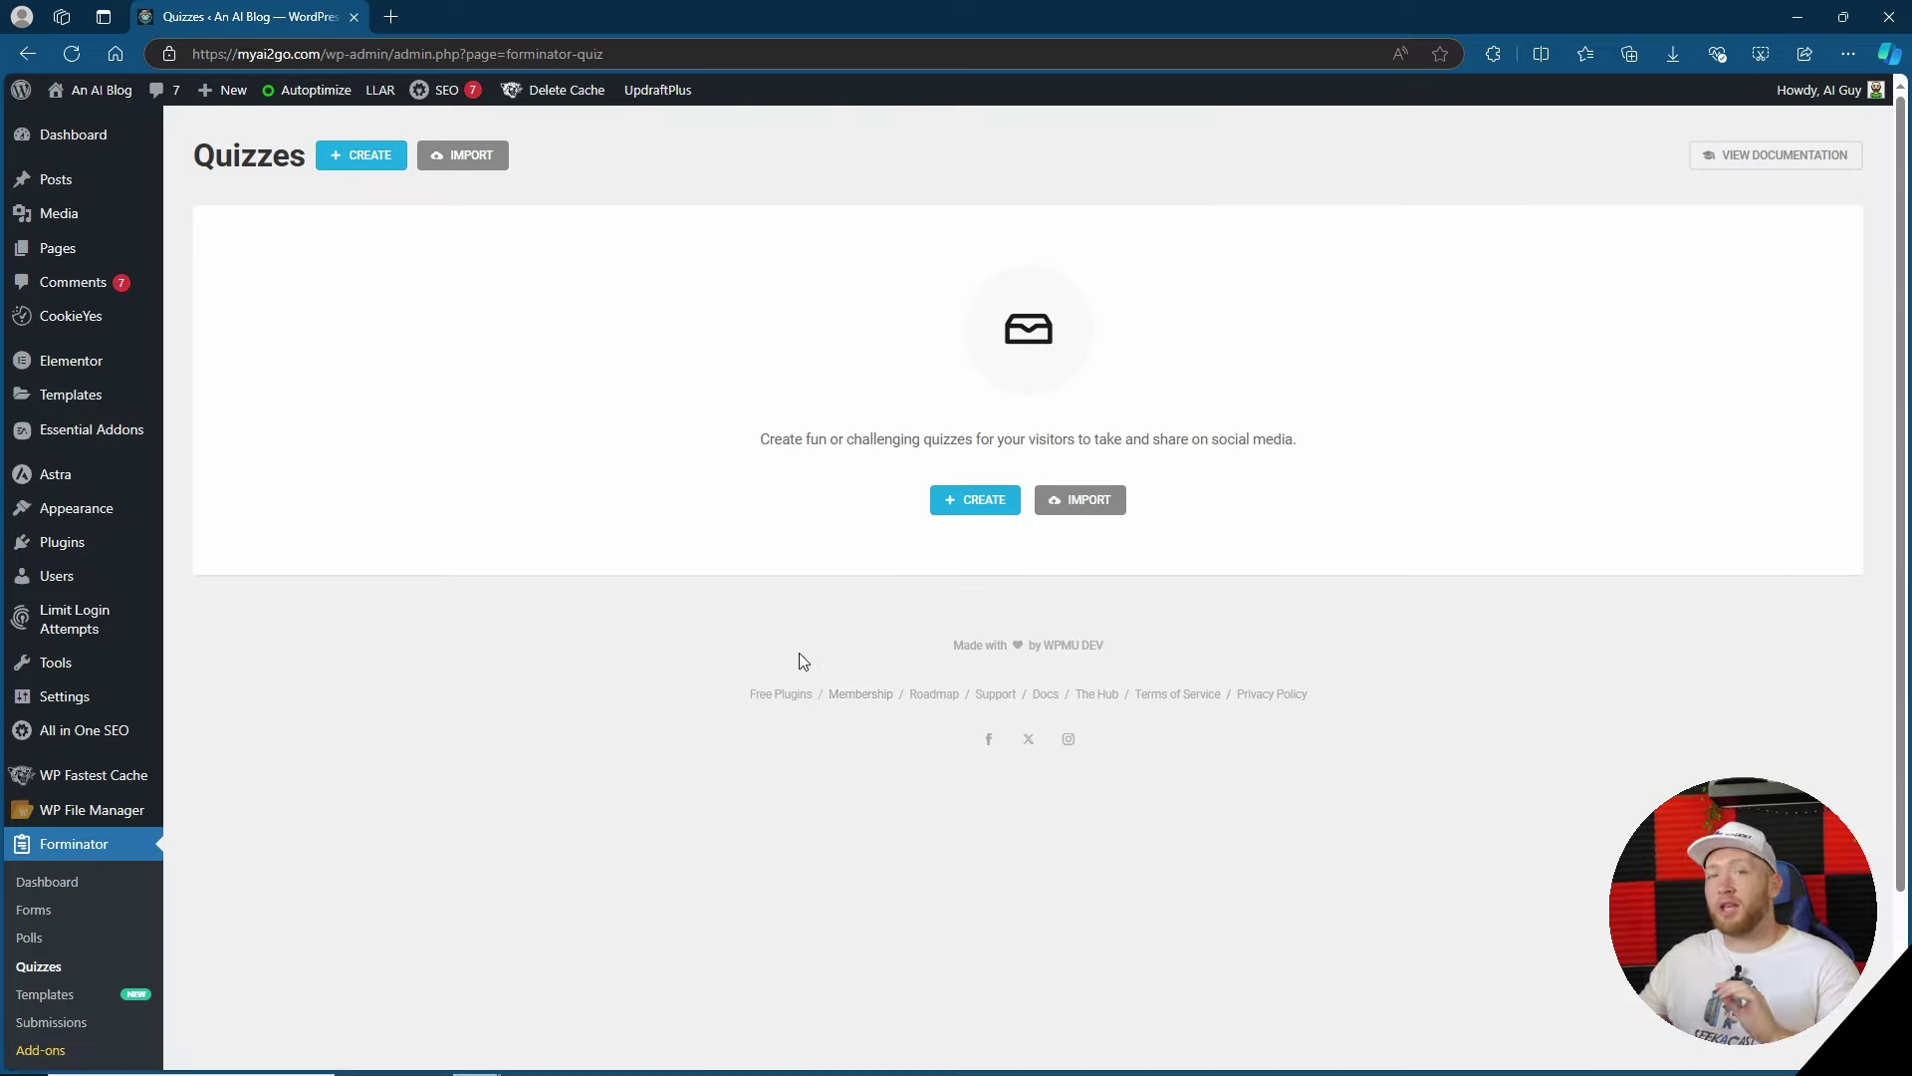
scroll(801, 657, down, 2)
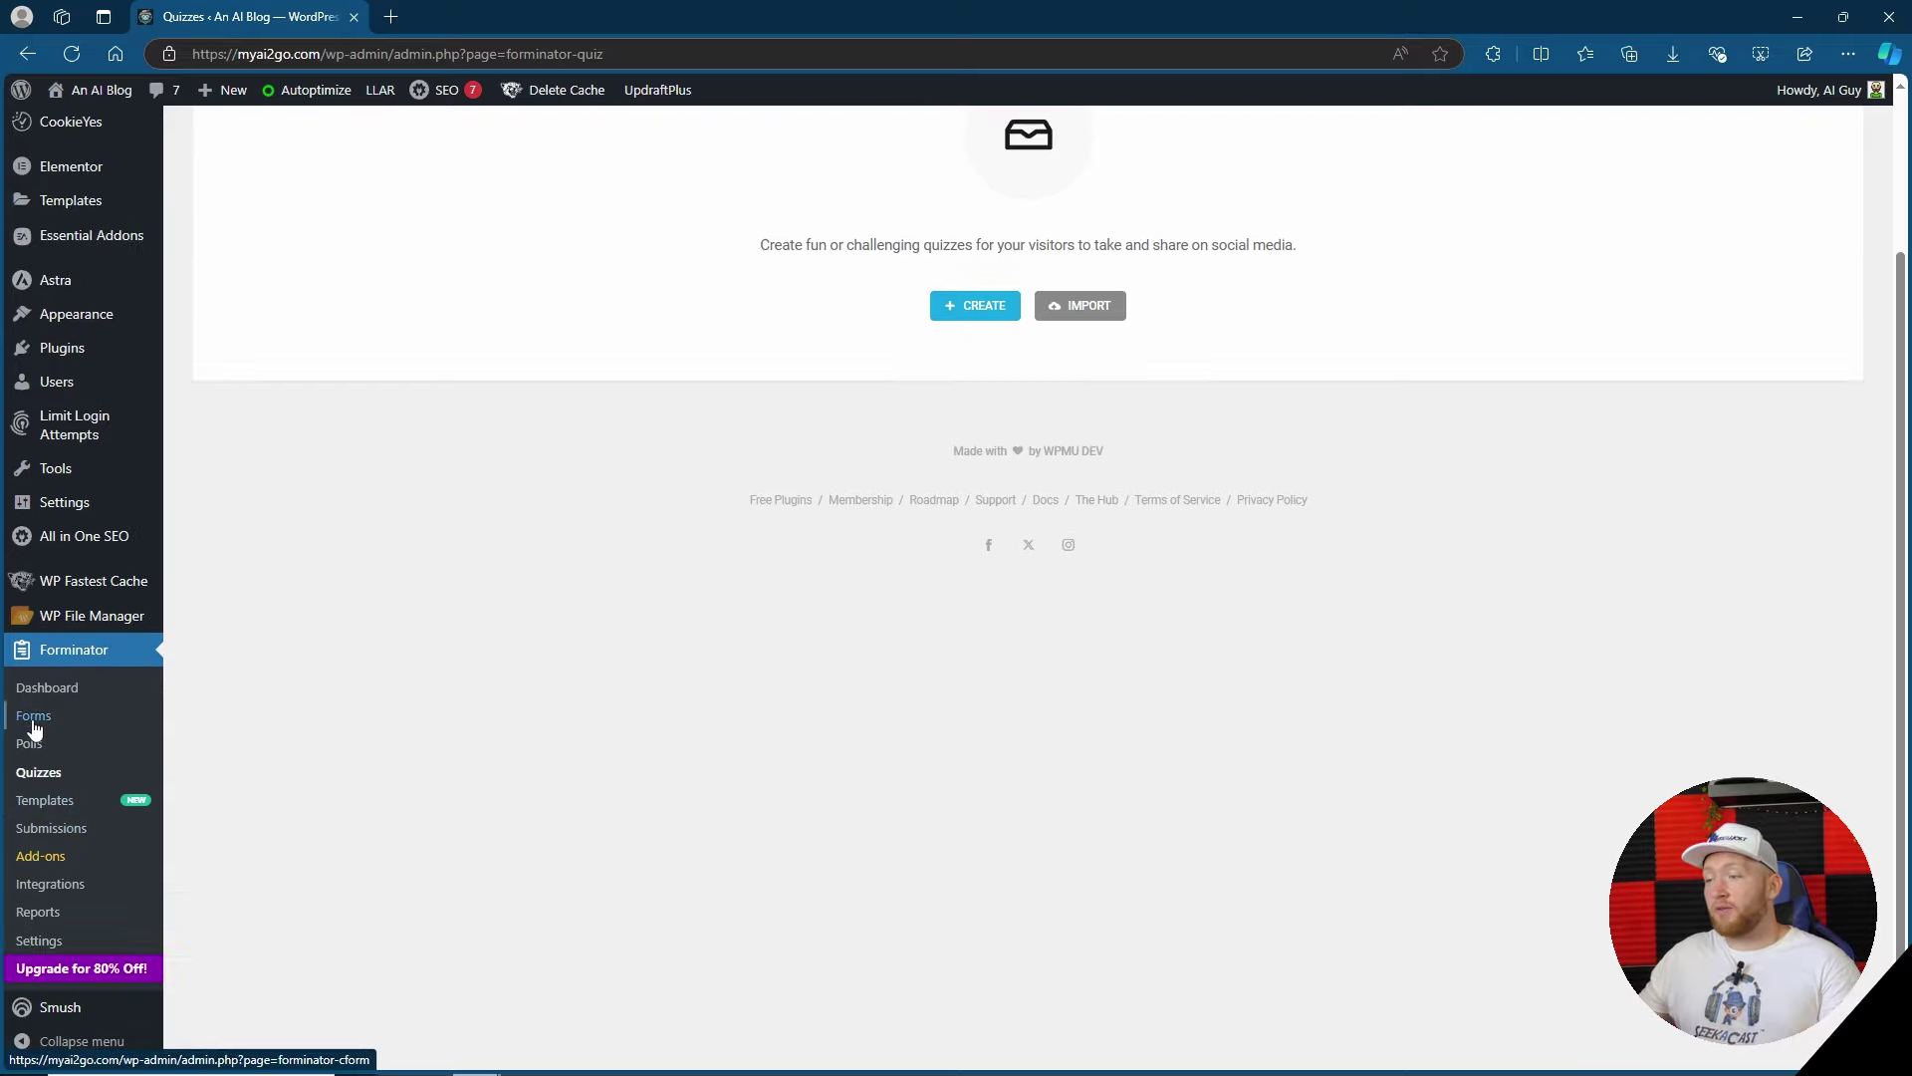
- Browse the Integrations page's Applications list, then view its API section
click(41, 829)
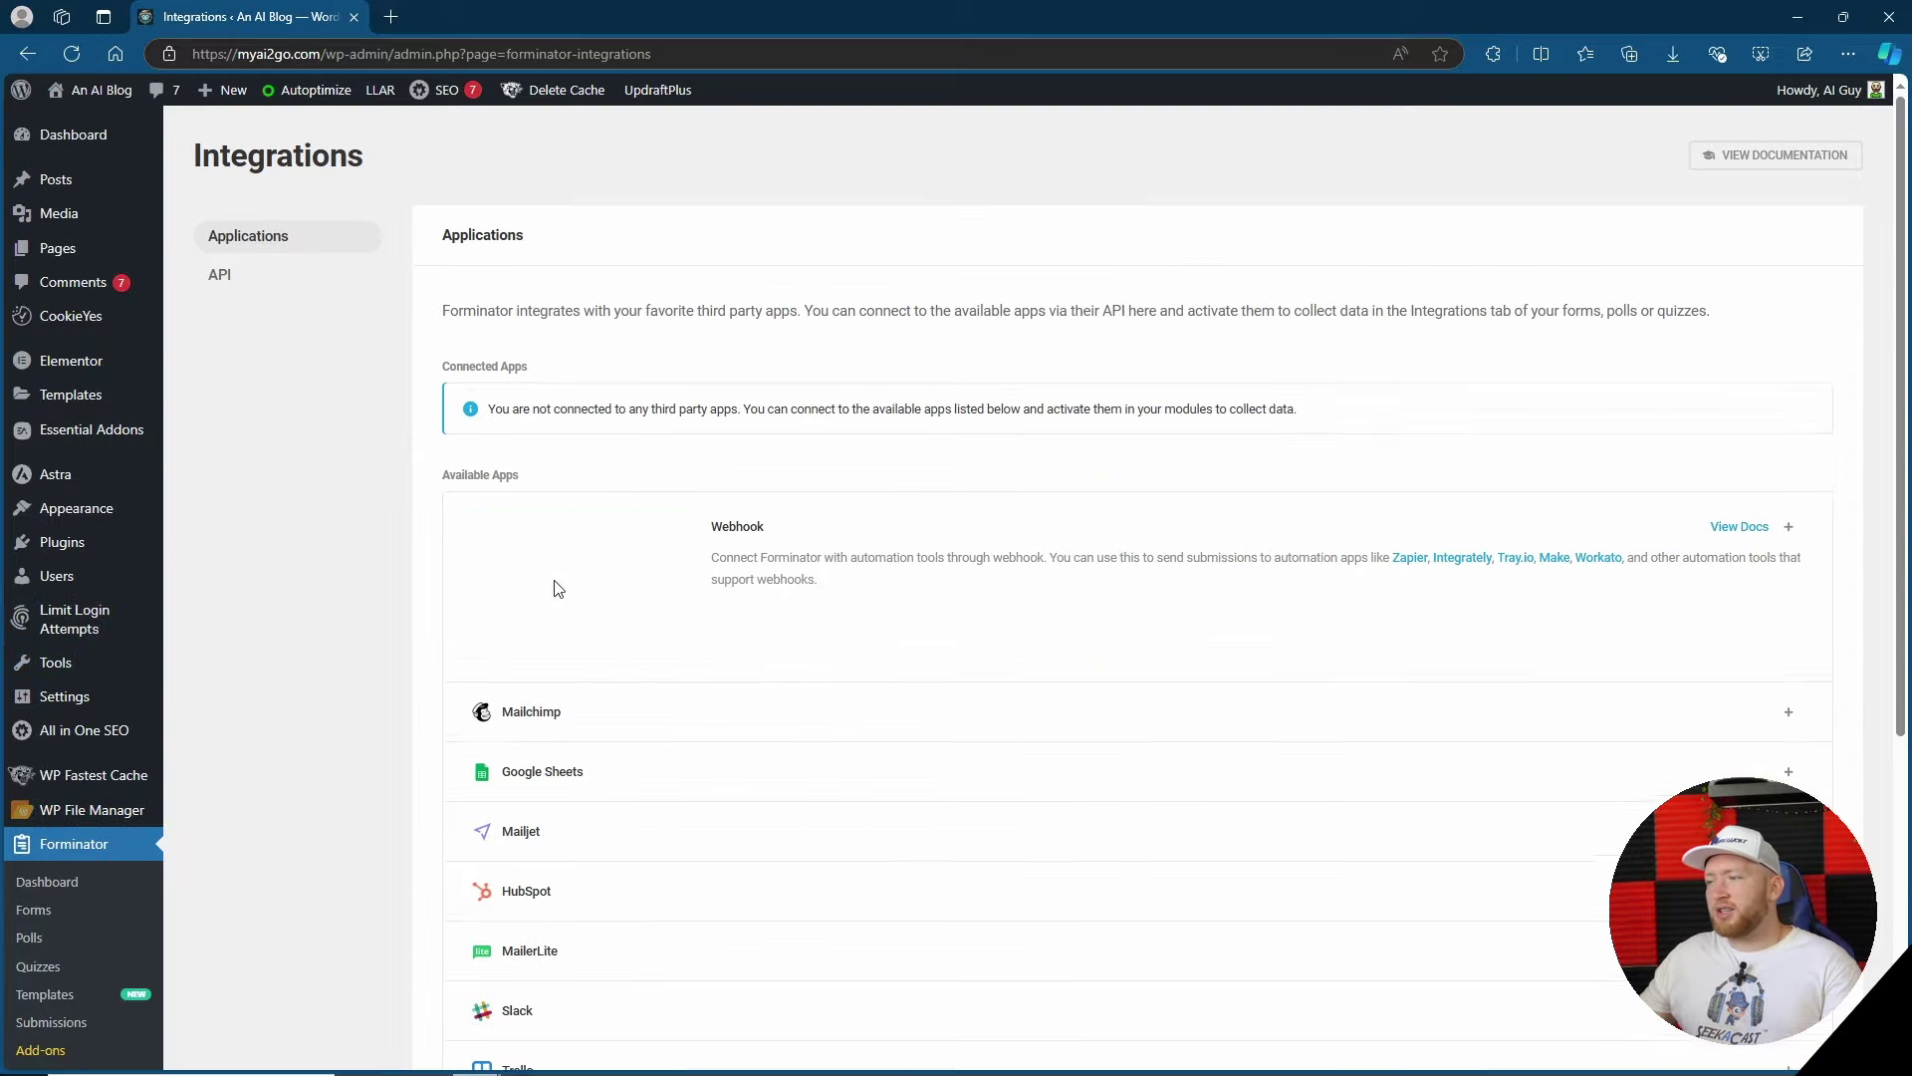
scroll(697, 586, down, 4)
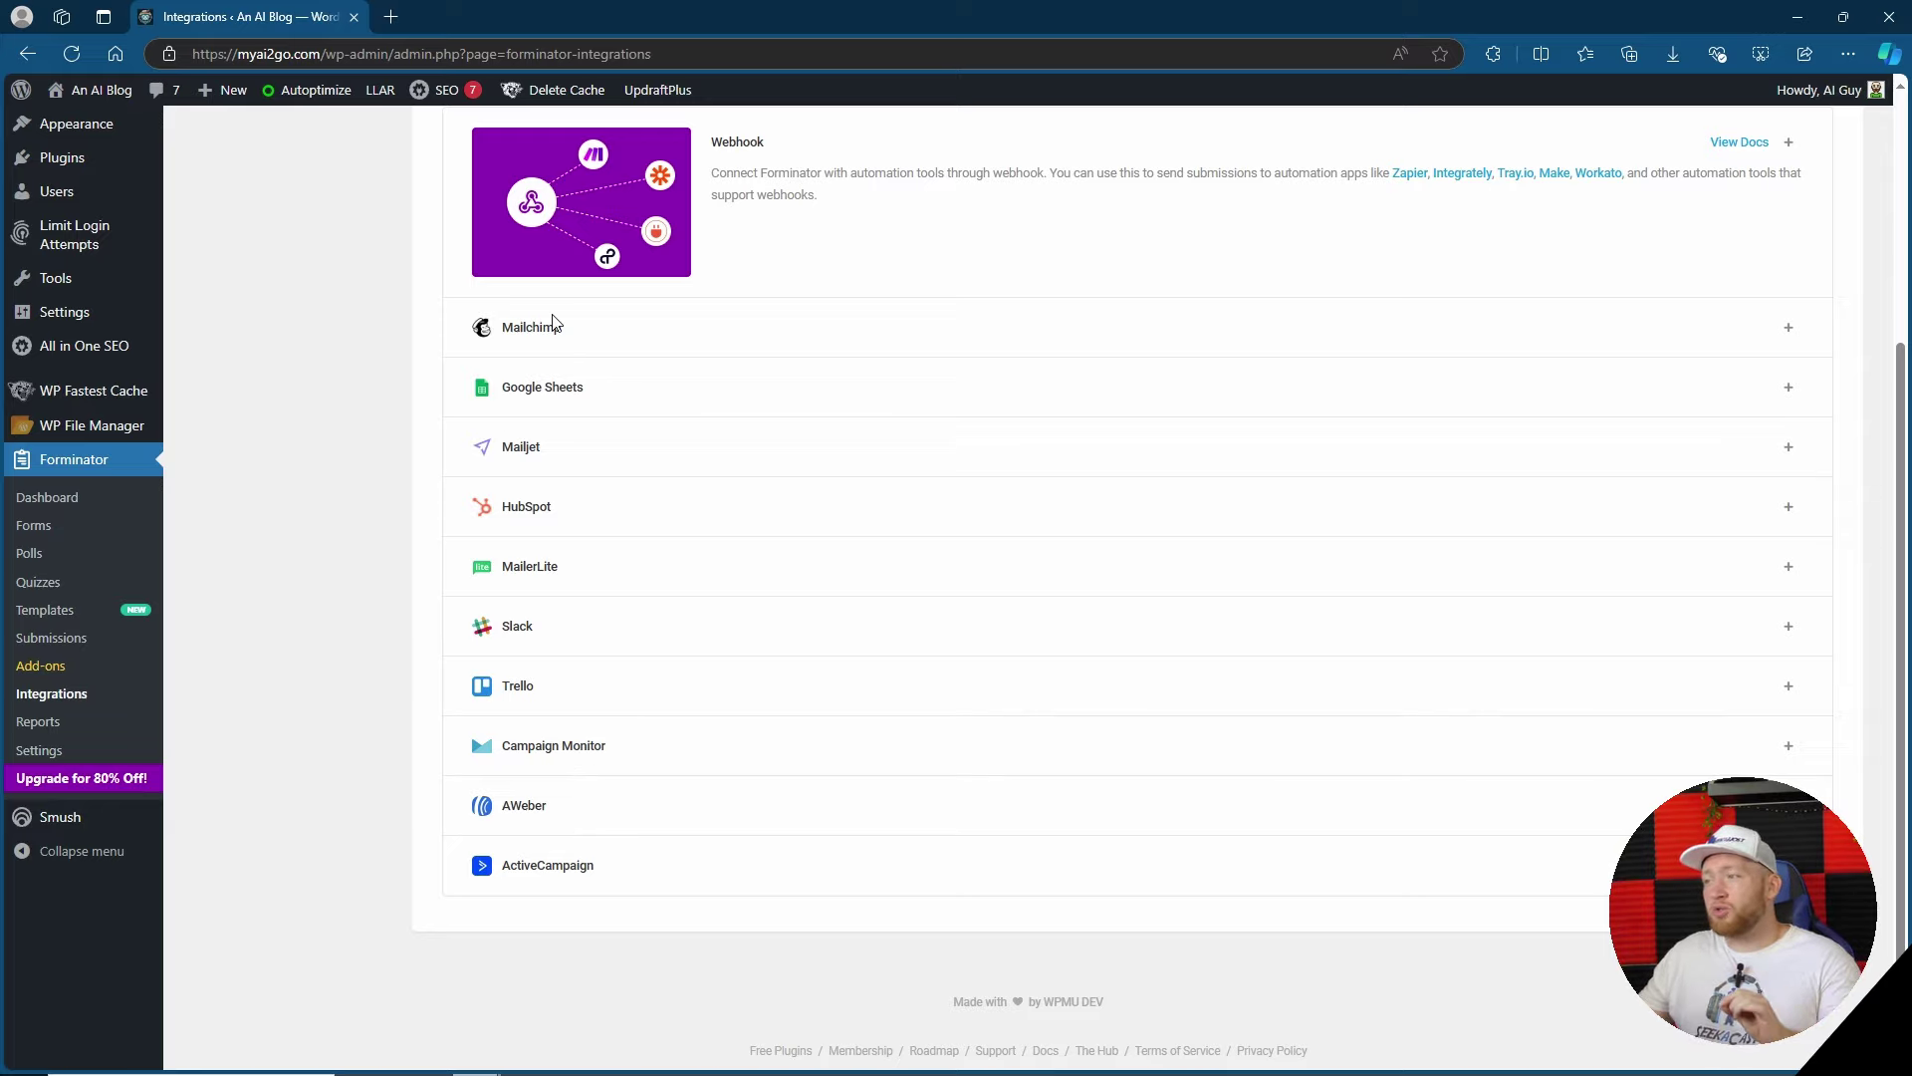
scroll(554, 322, up, 4)
click(289, 281)
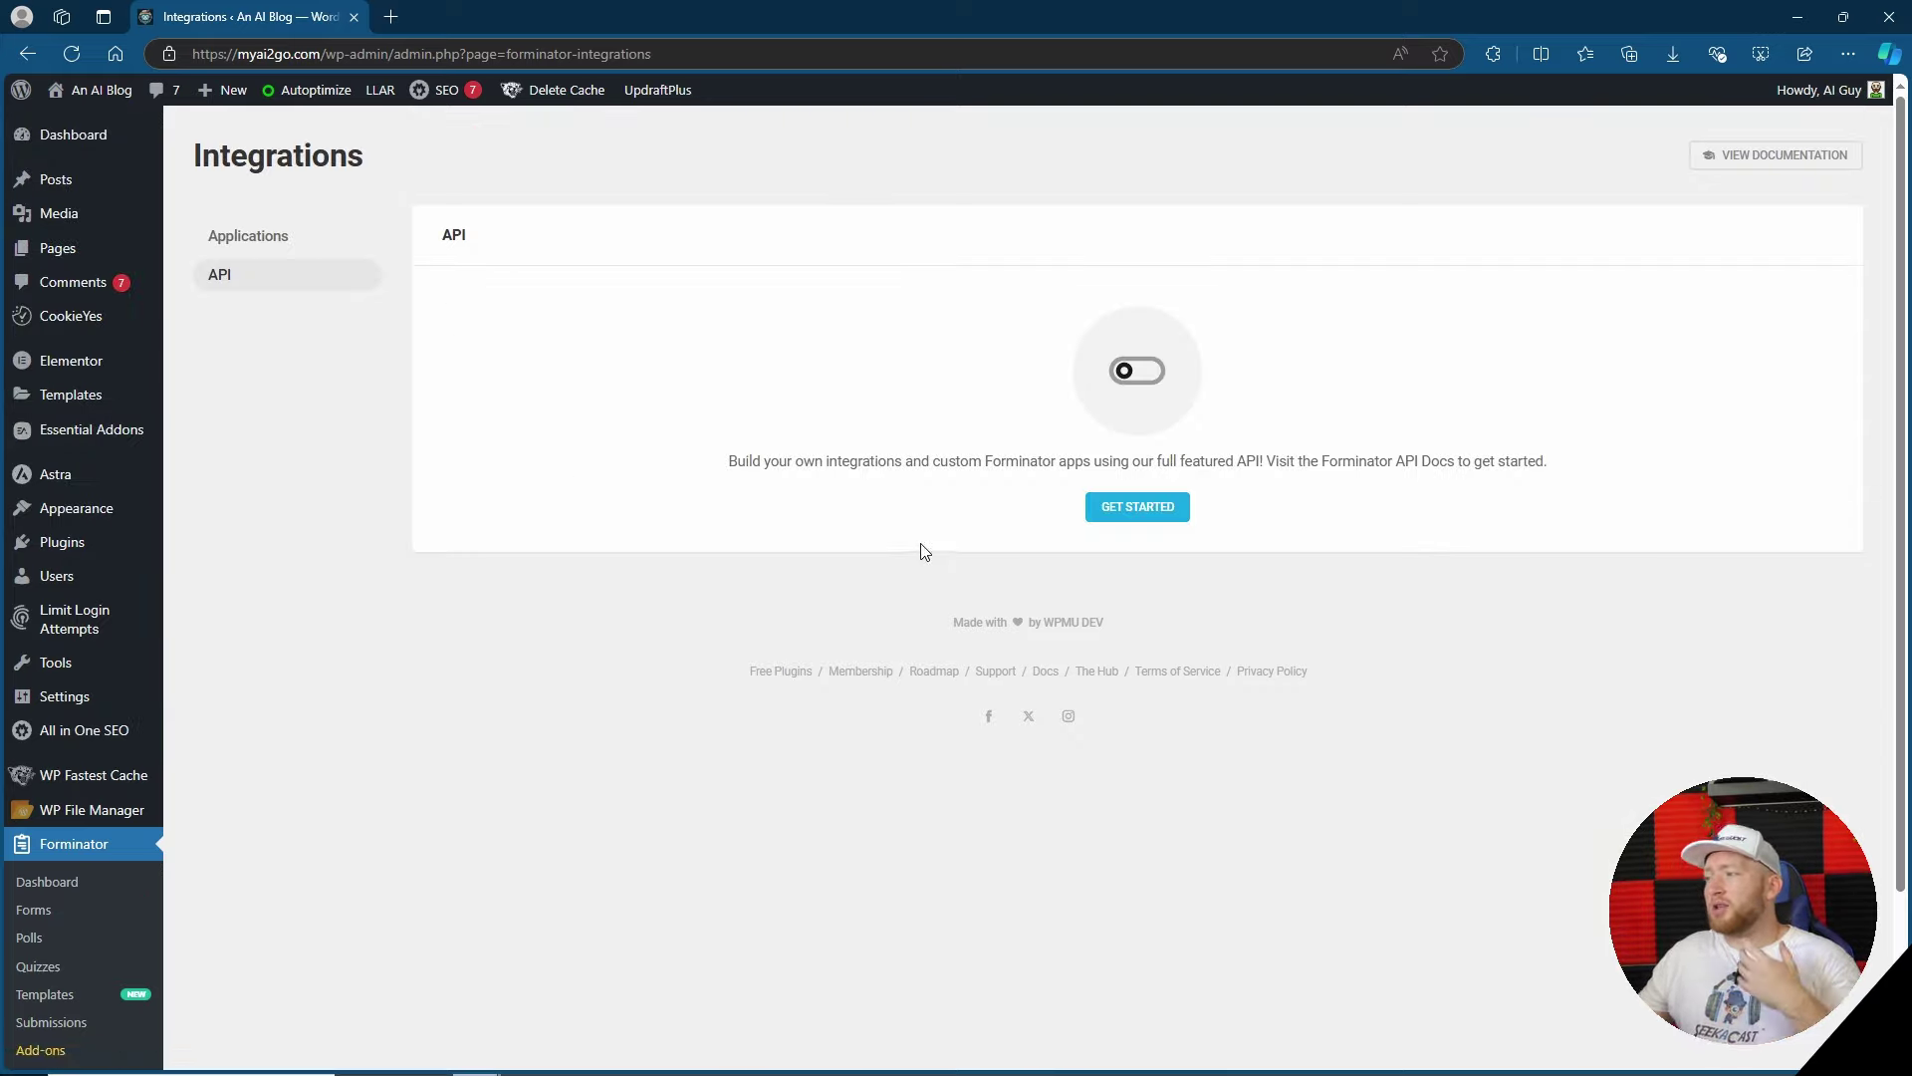
- Check the Reports page's Forms, Polls and Quizzes report types, keep Forms, then open global Settings
scroll(996, 558, down, 2)
click(49, 915)
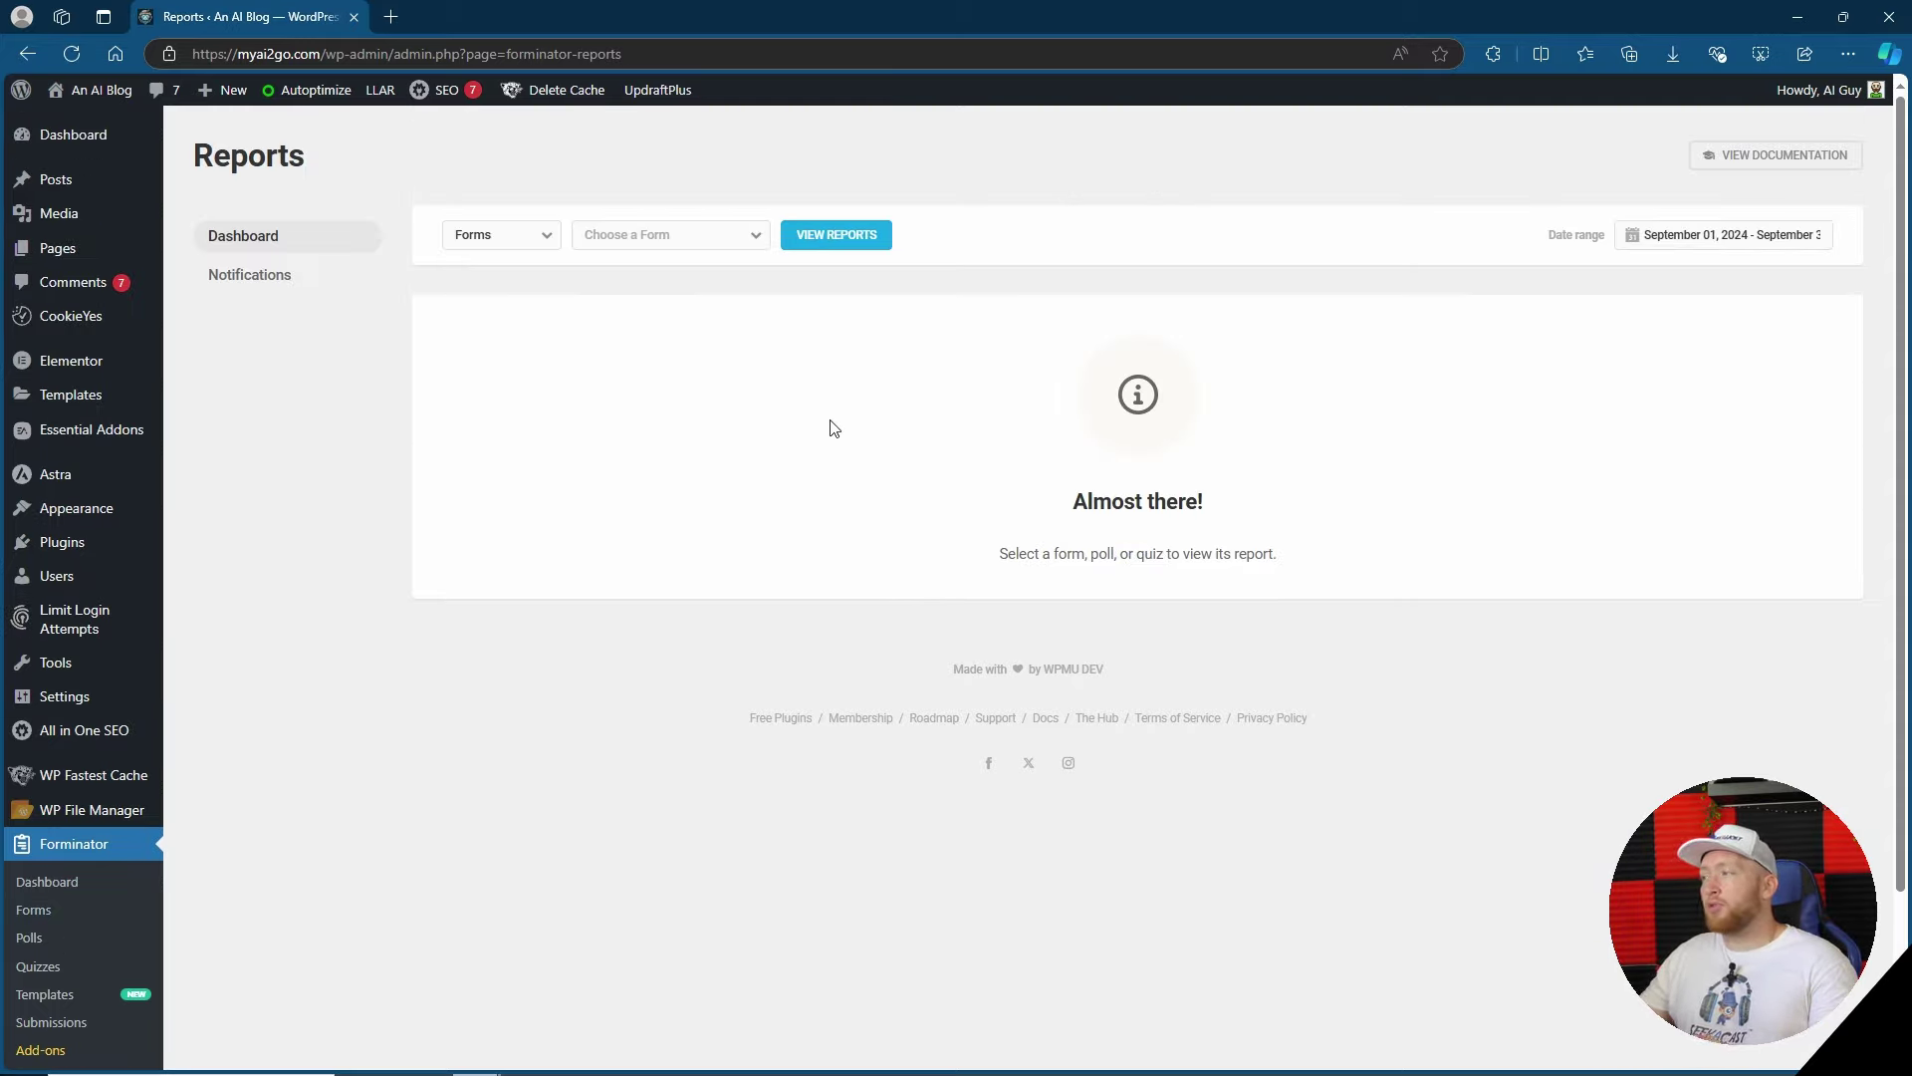
click(501, 236)
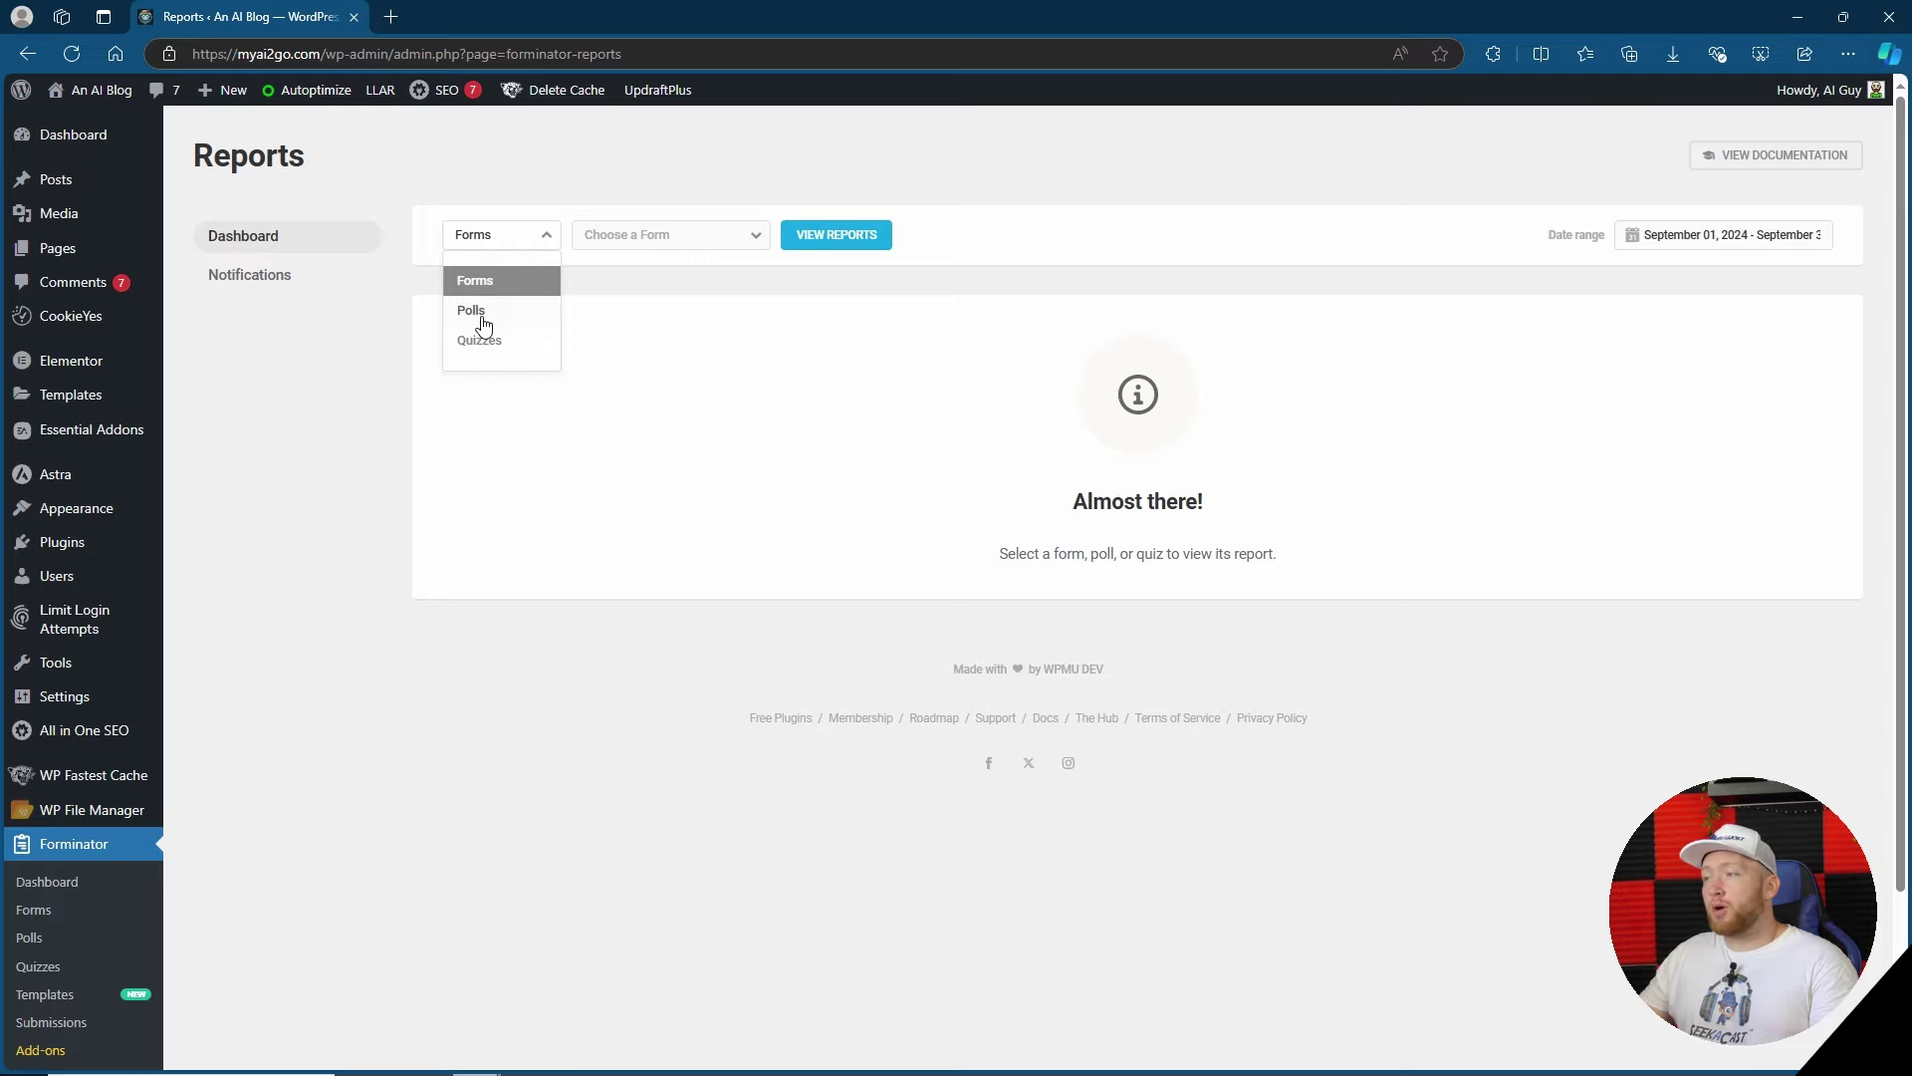
click(815, 343)
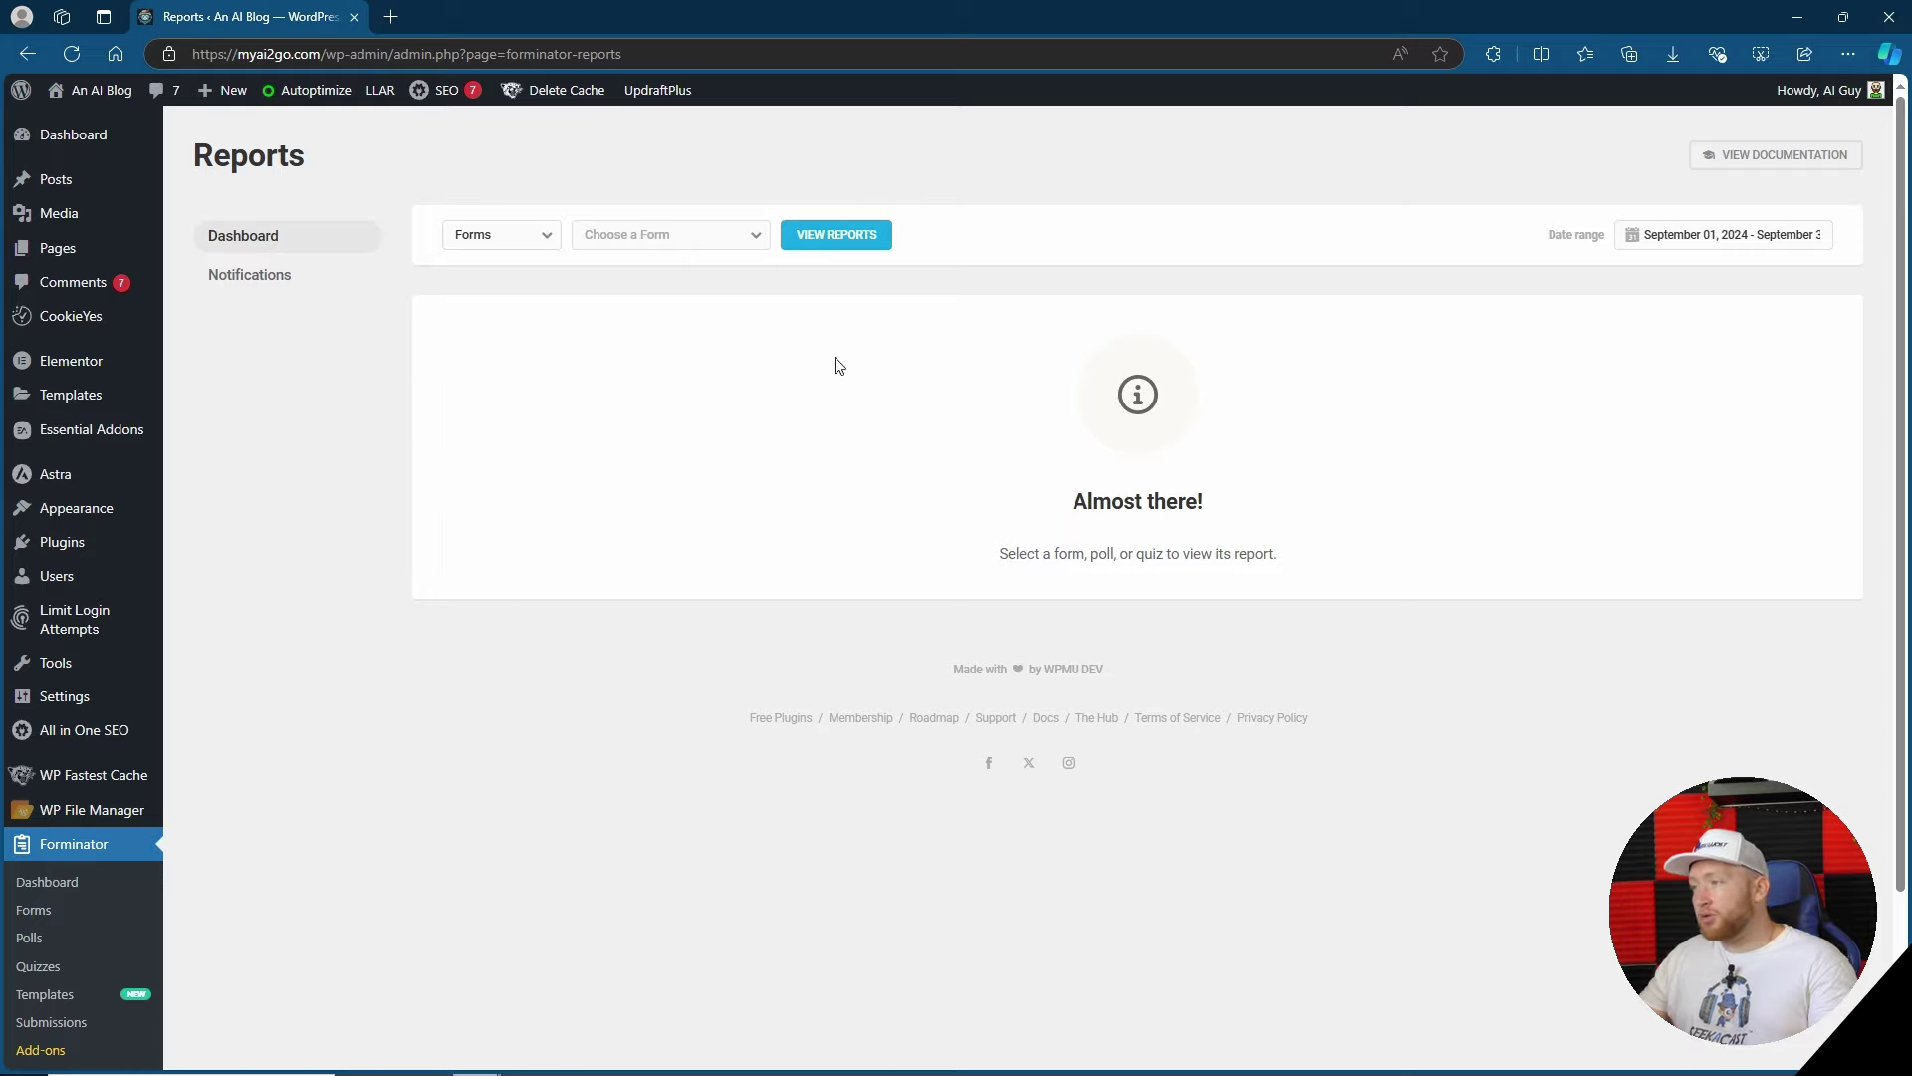
scroll(842, 361, down, 2)
click(39, 940)
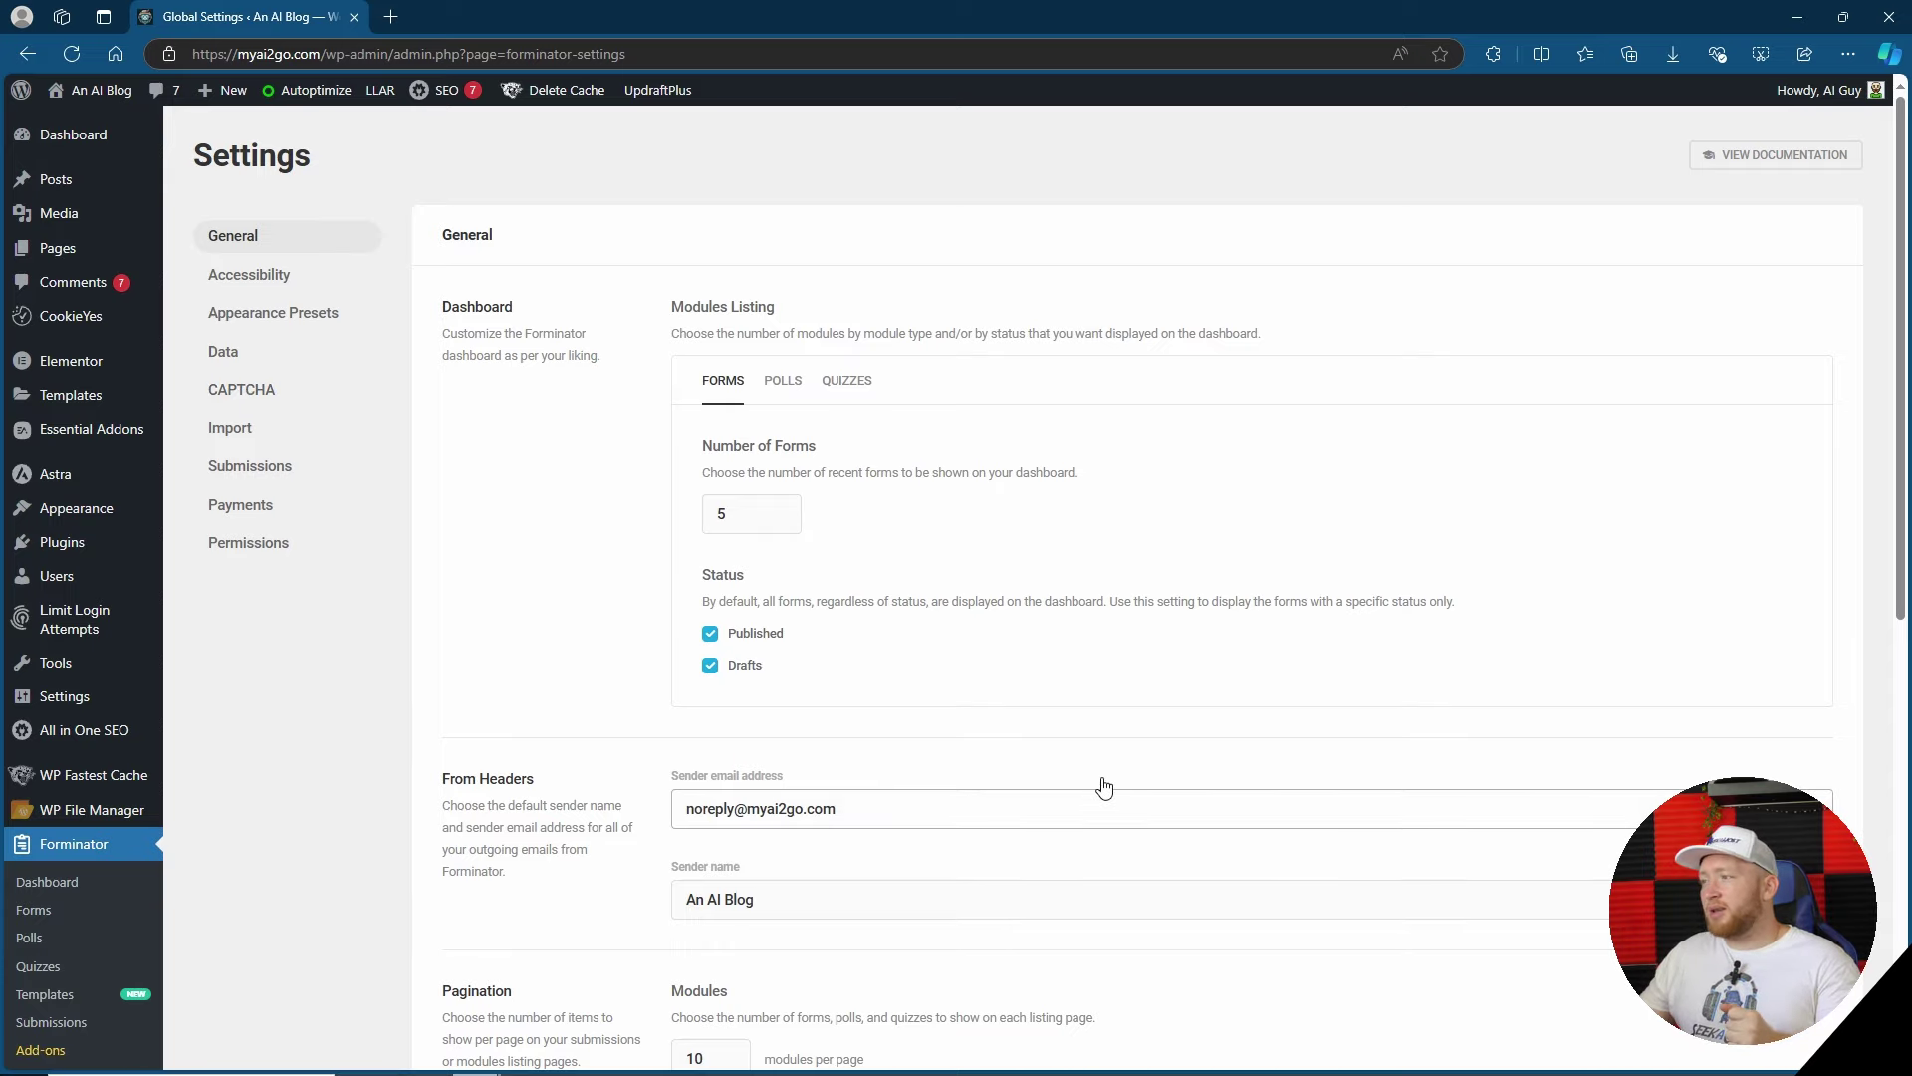
- Scroll through the General settings, such as the dashboard listing of 5 recent forms
scroll(1096, 782, down, 7)
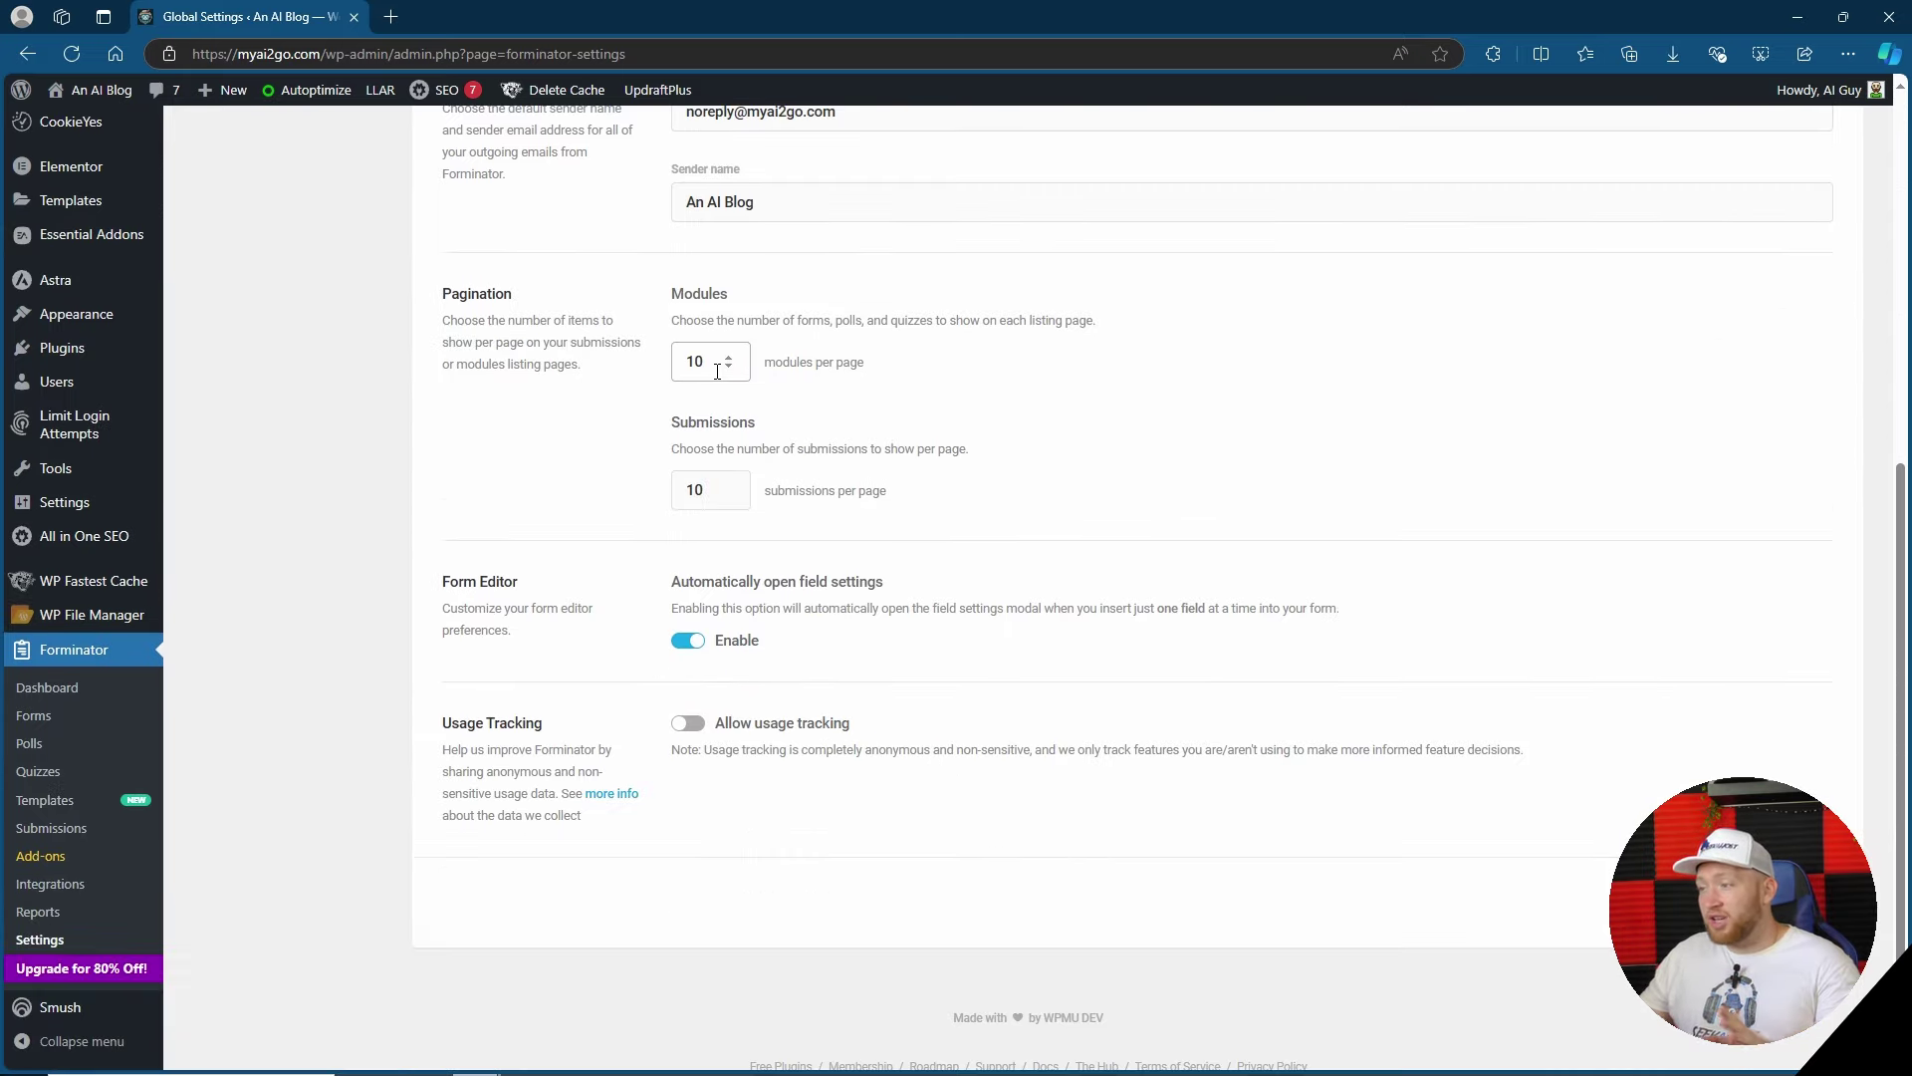
scroll(717, 371, up, 7)
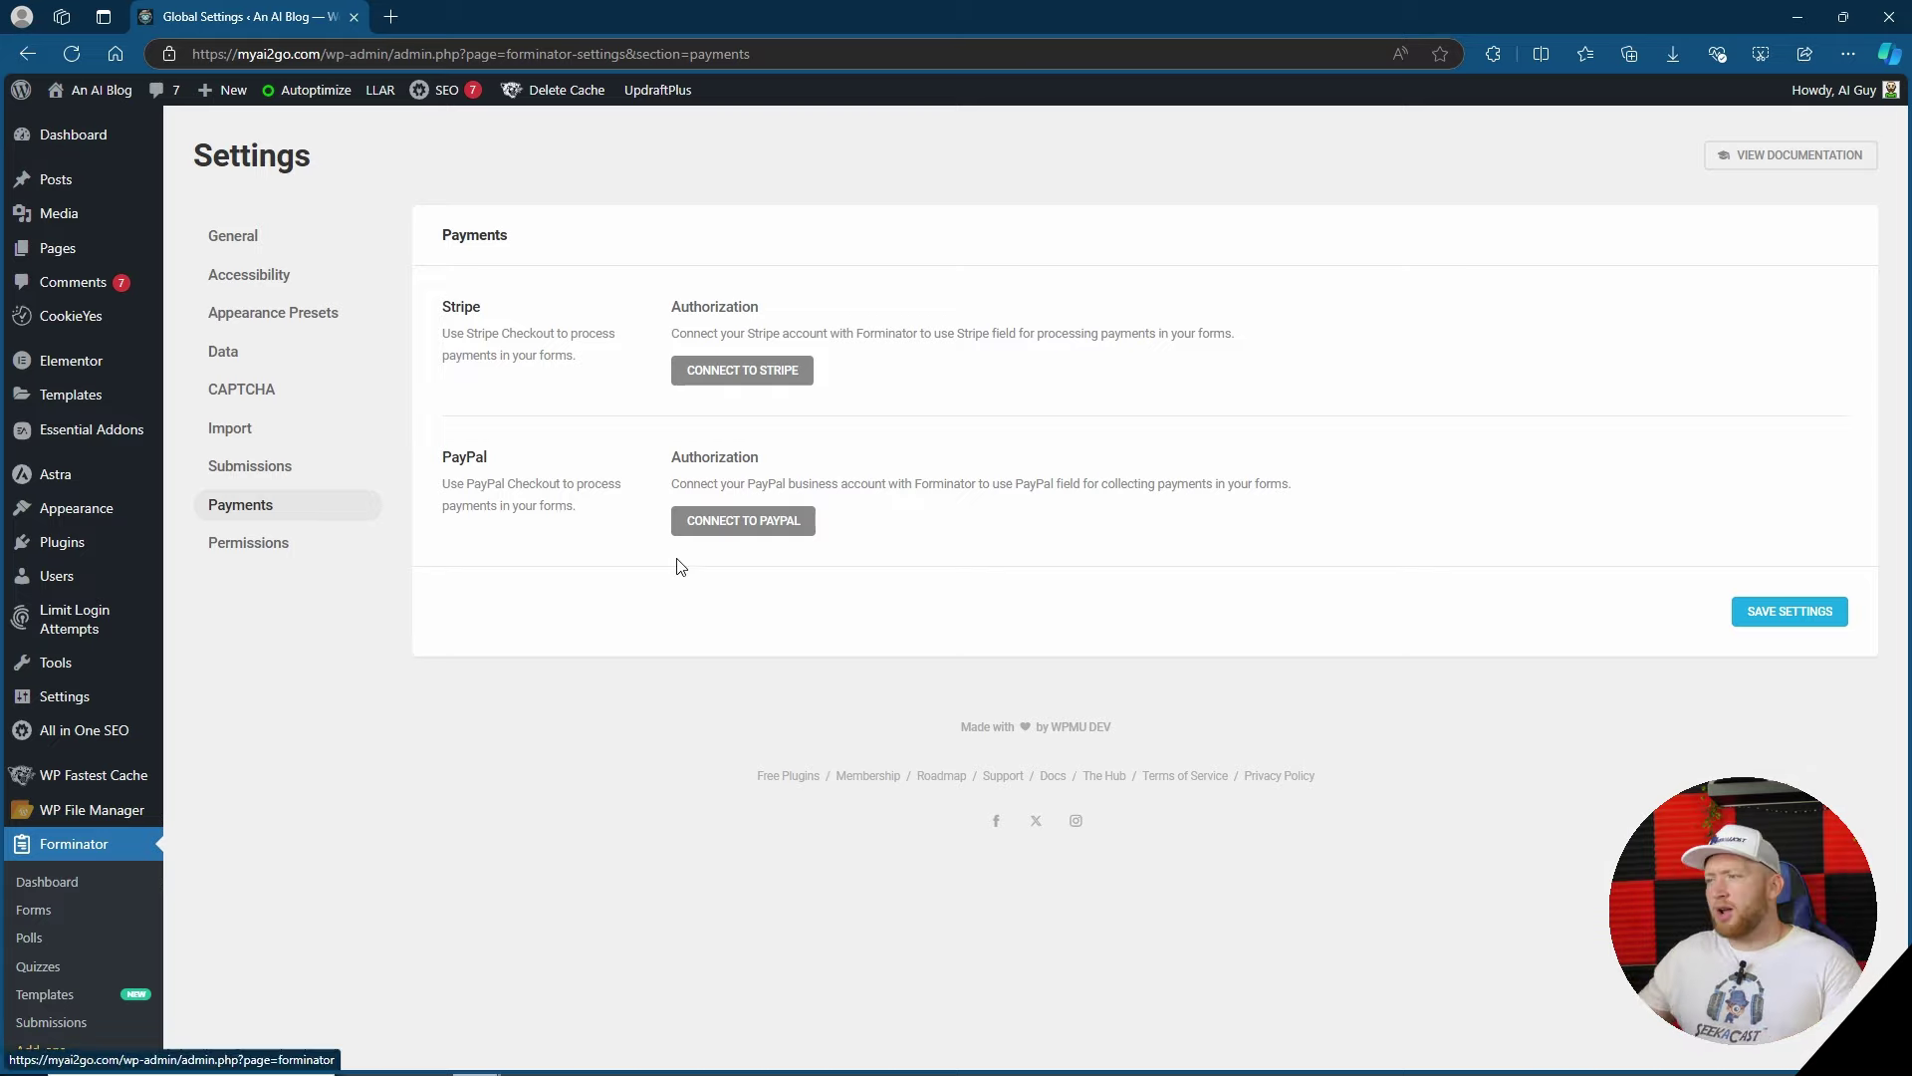
- Edit the published Test form from the forms list and open the Insert Fields dialog
click(27, 912)
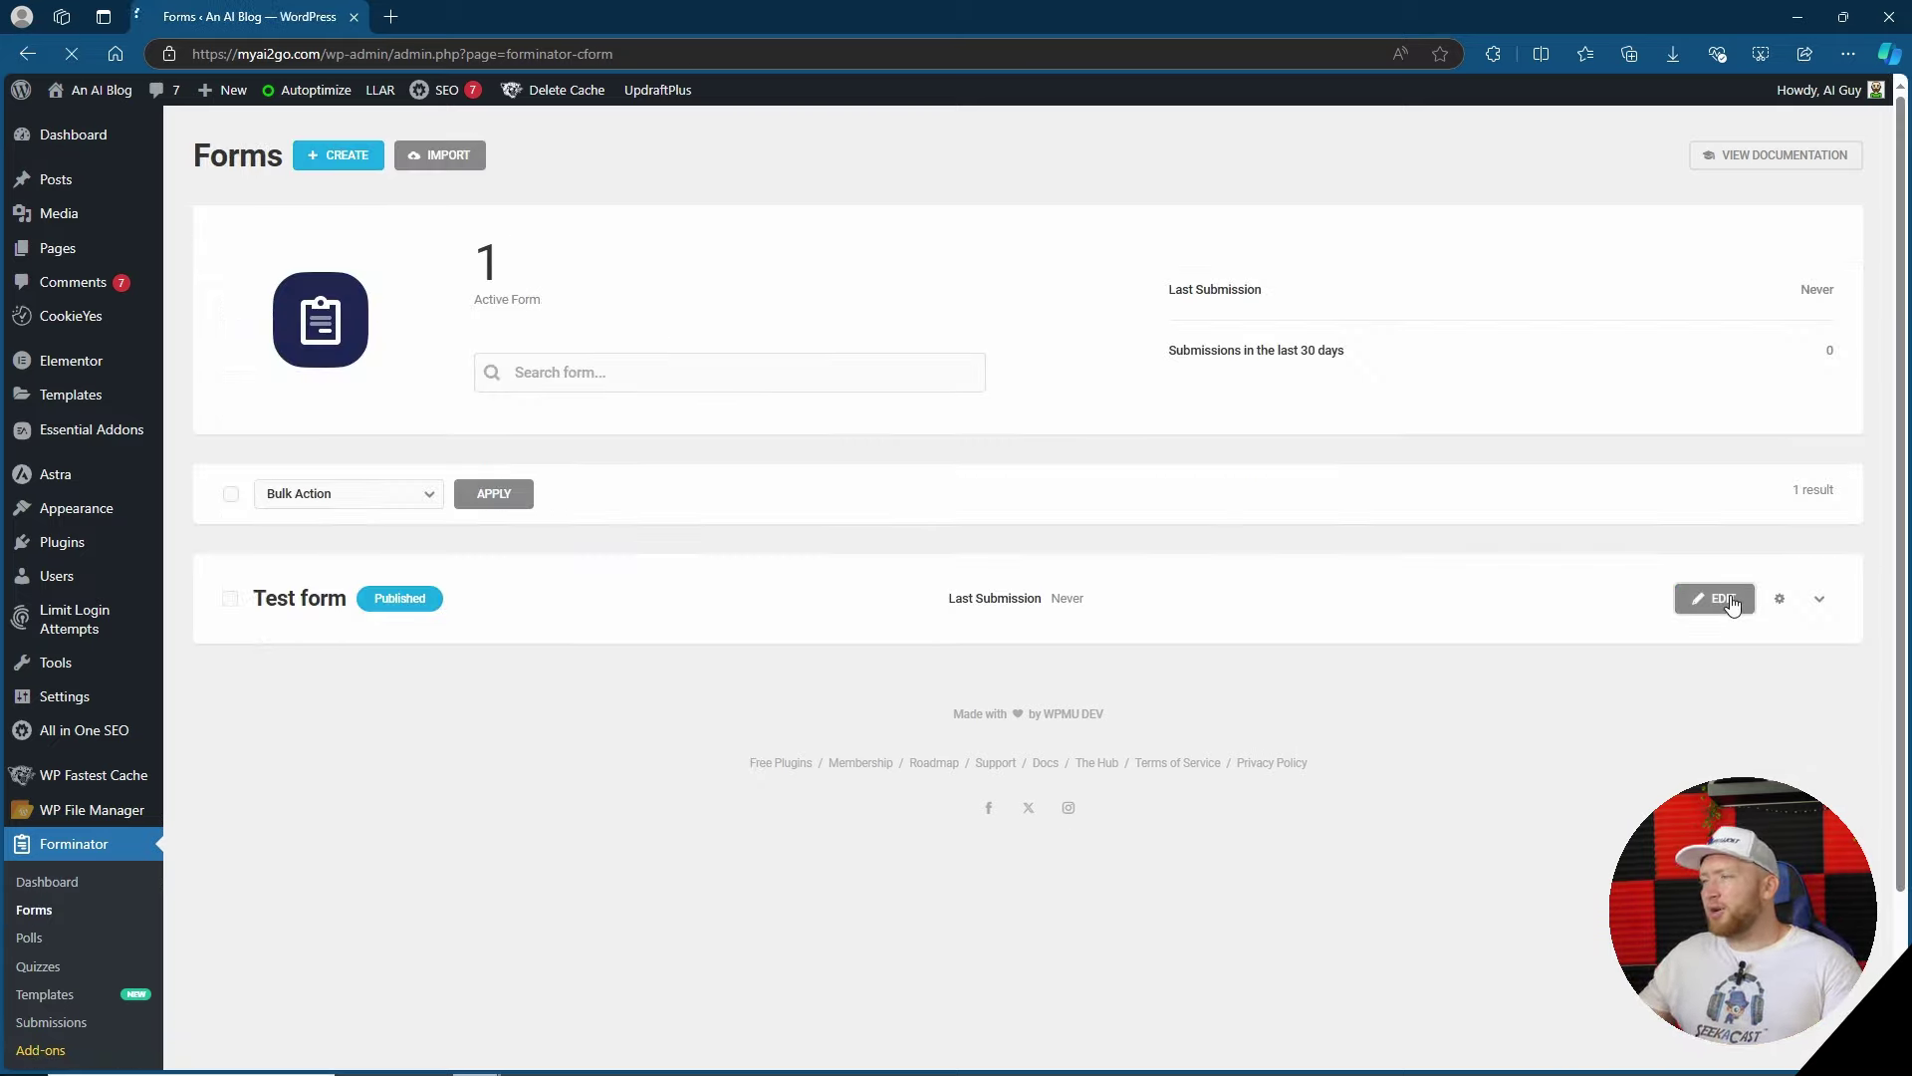
click(1678, 612)
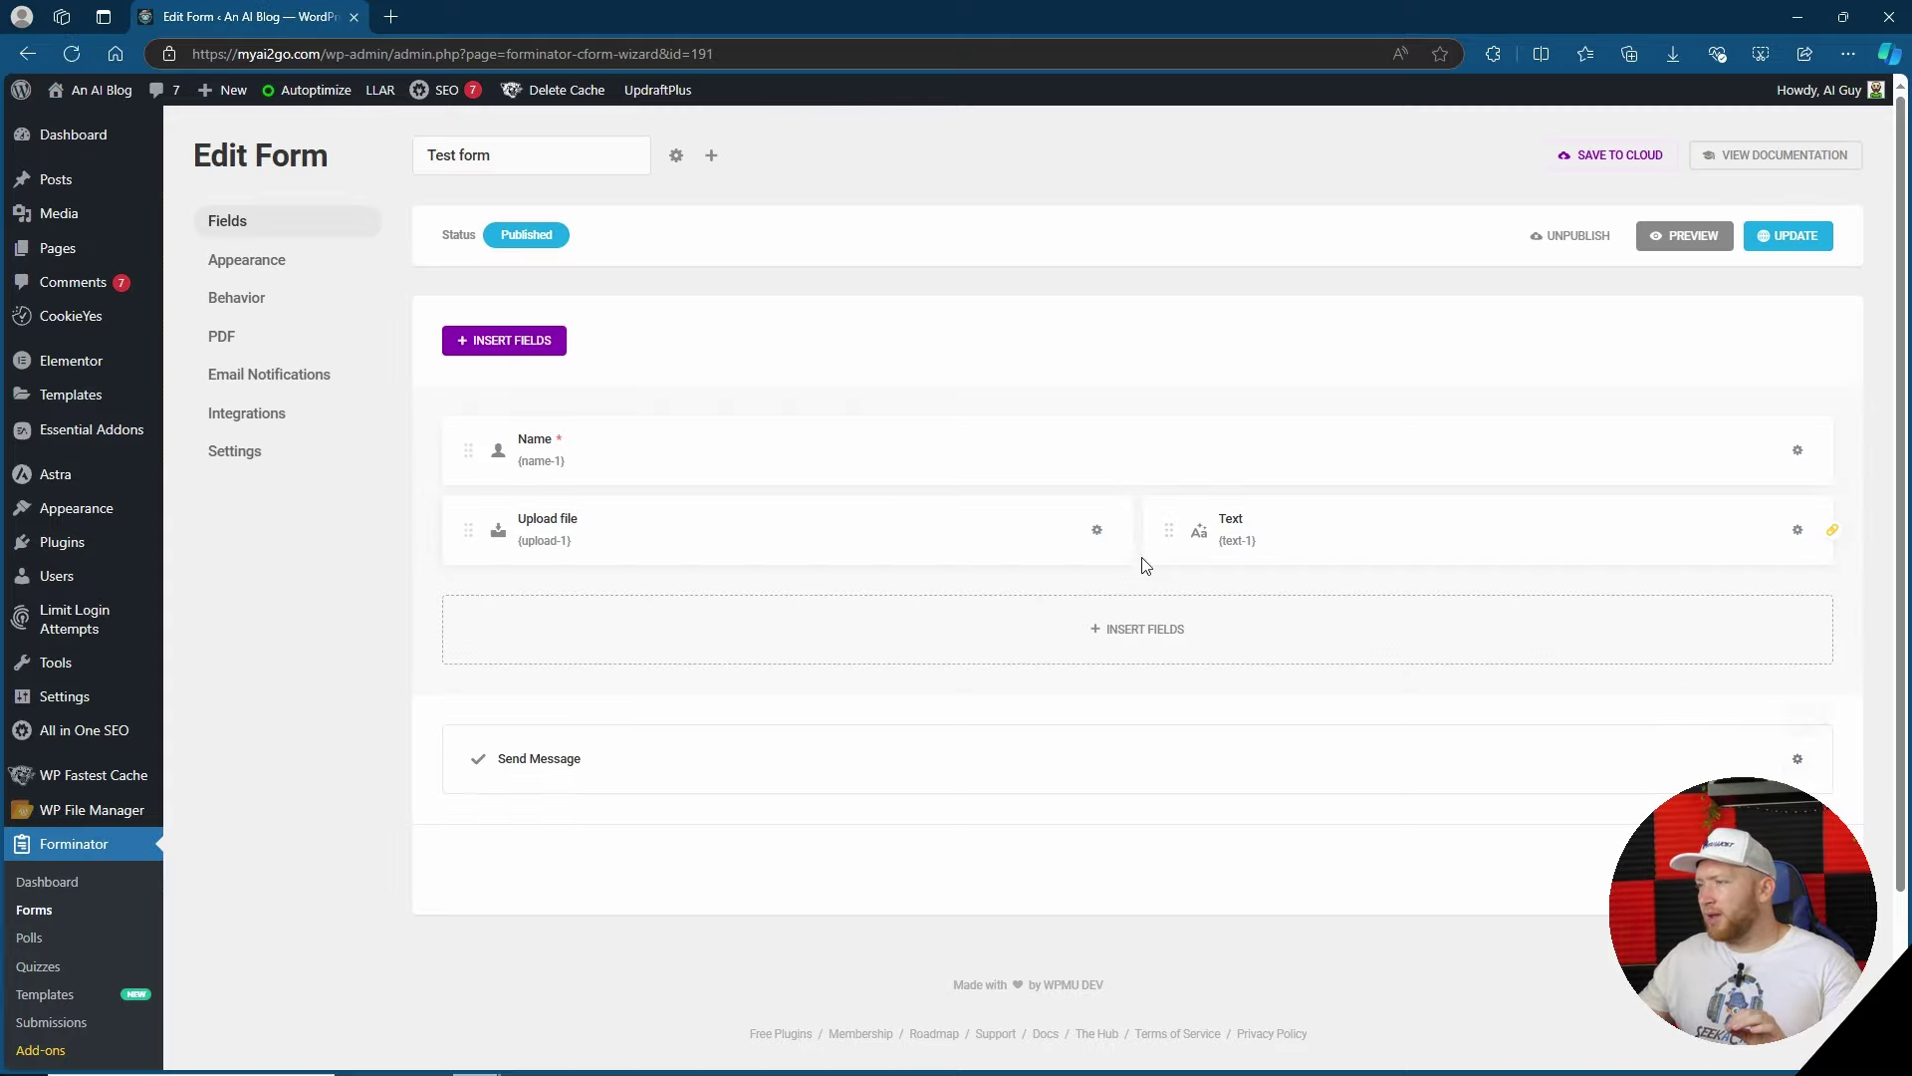
click(1104, 616)
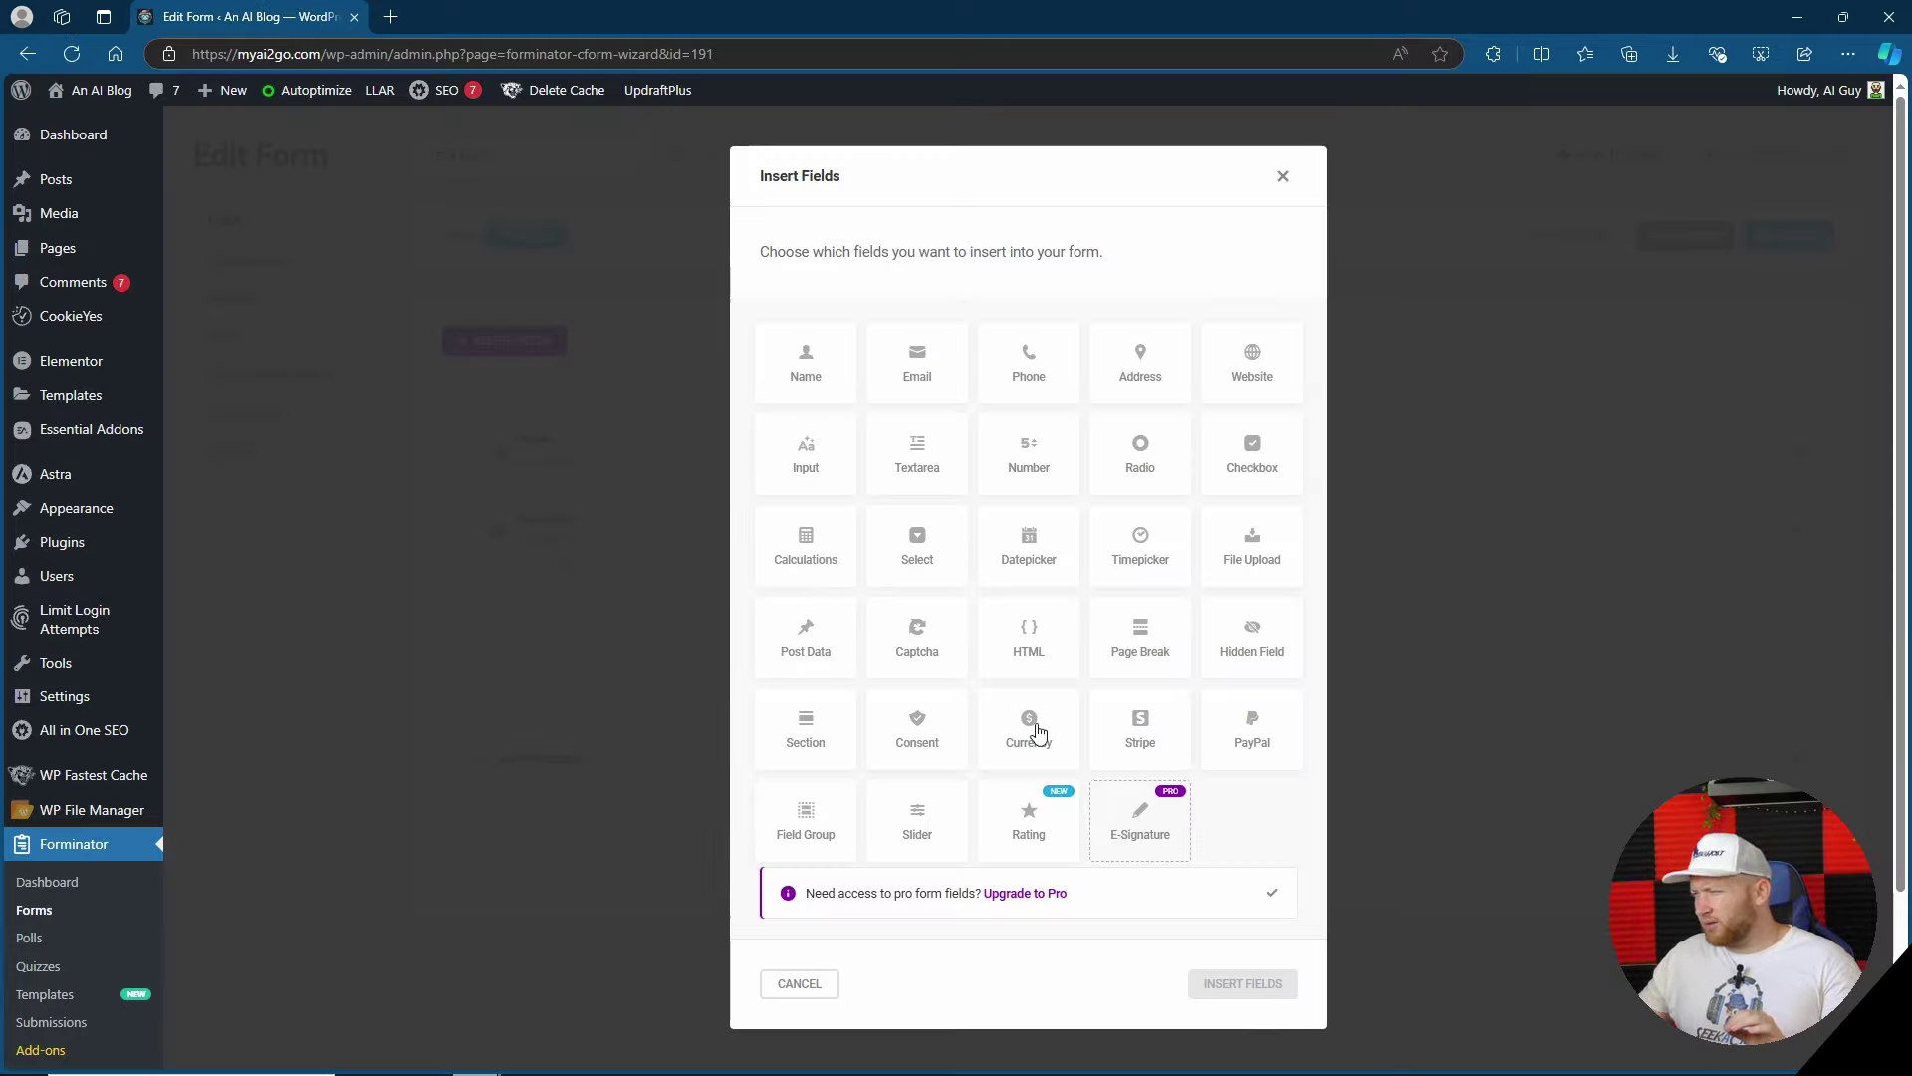